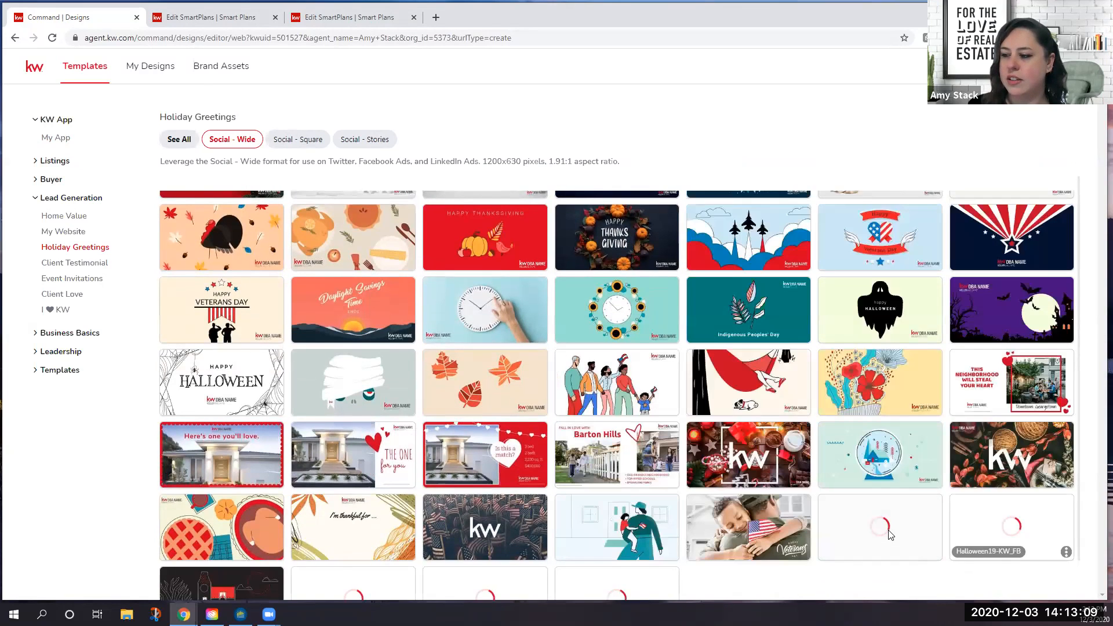
Browse the Social - Wide Holiday Greetings templates and open the HappyHolidays19-Snowglobe template for editing
scroll(890, 534, down, 1)
scroll(891, 534, up, 3)
scroll(888, 530, down, 2)
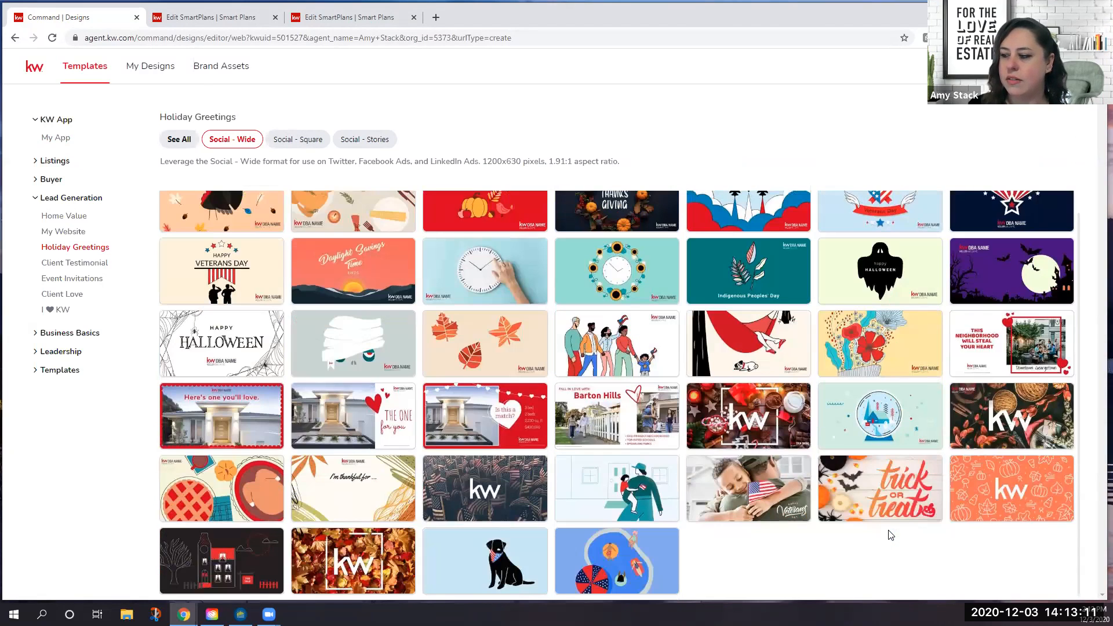
scroll(888, 530, up, 1)
scroll(888, 530, up, 1)
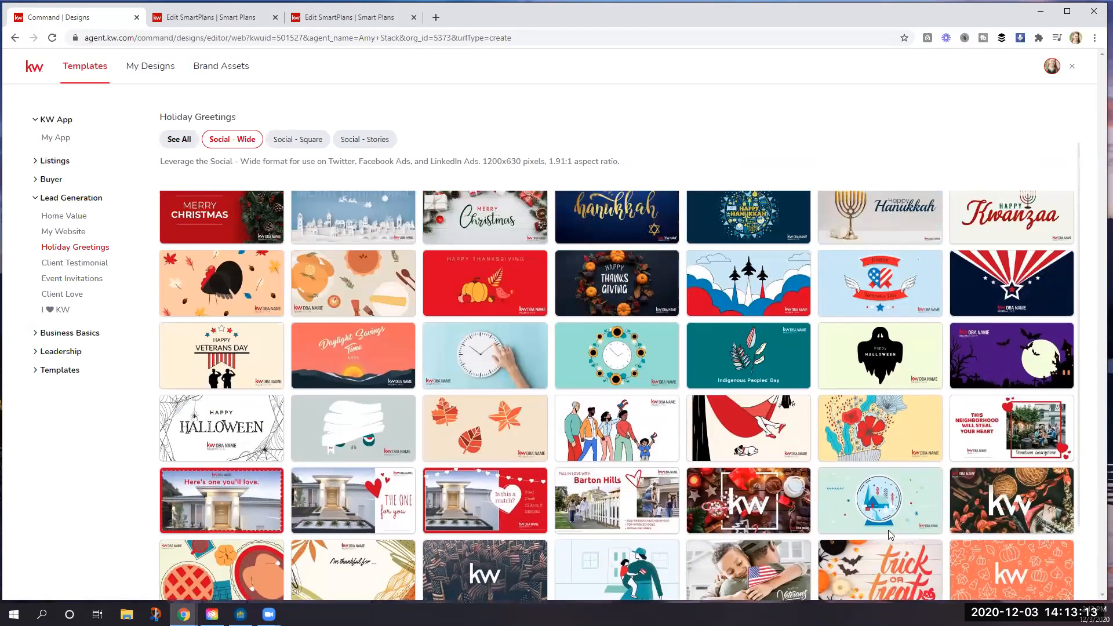
scroll(880, 523, down, 1)
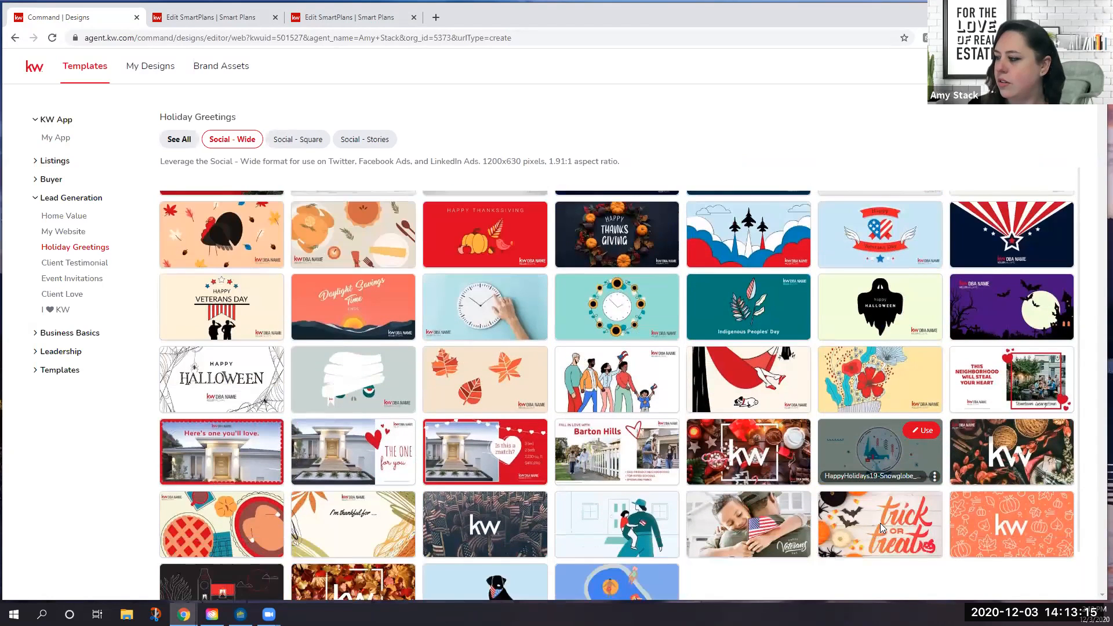
scroll(880, 523, down, 1)
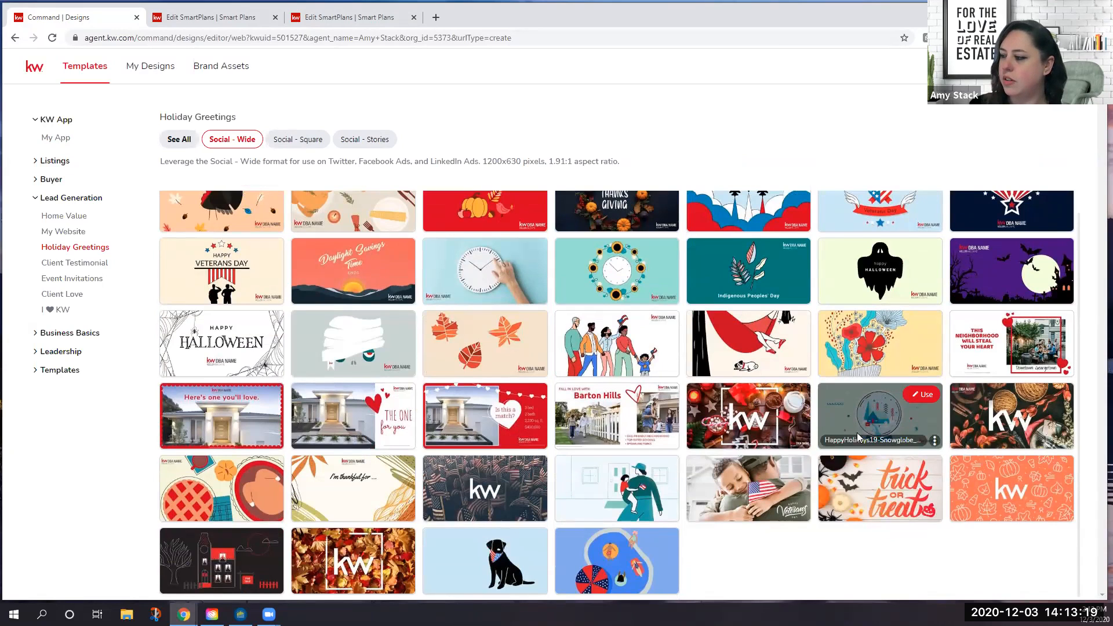
click(922, 396)
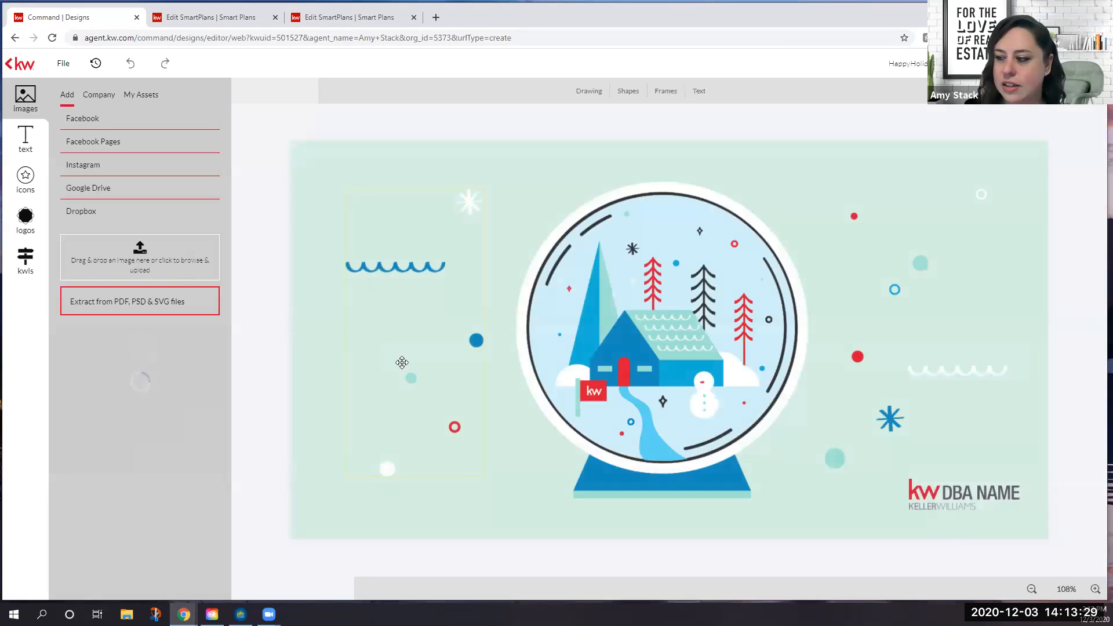
Delete the KW DBA NAME logo from the lower corner of the snow globe design
click(979, 497)
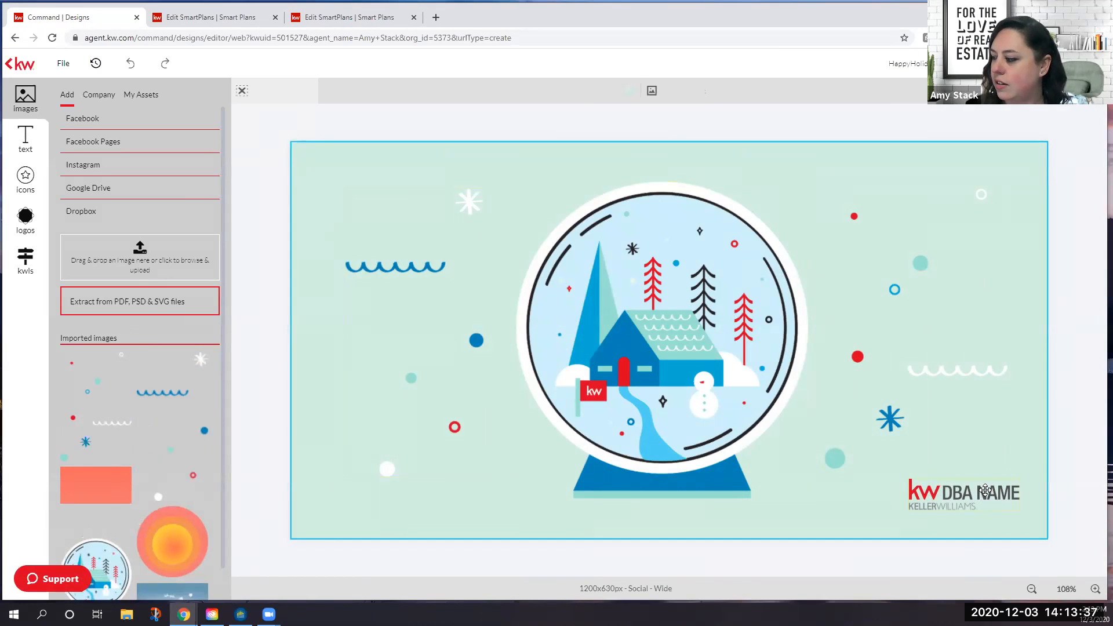
click(985, 490)
key(Delete)
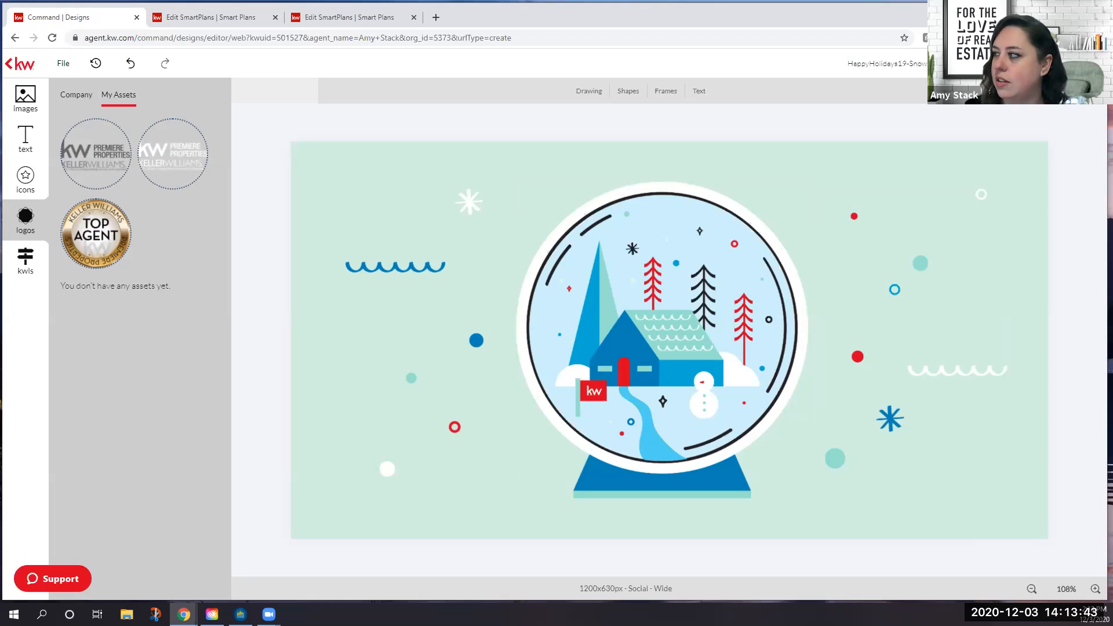
Download the snow globe design as a PNG image
click(1024, 63)
click(965, 103)
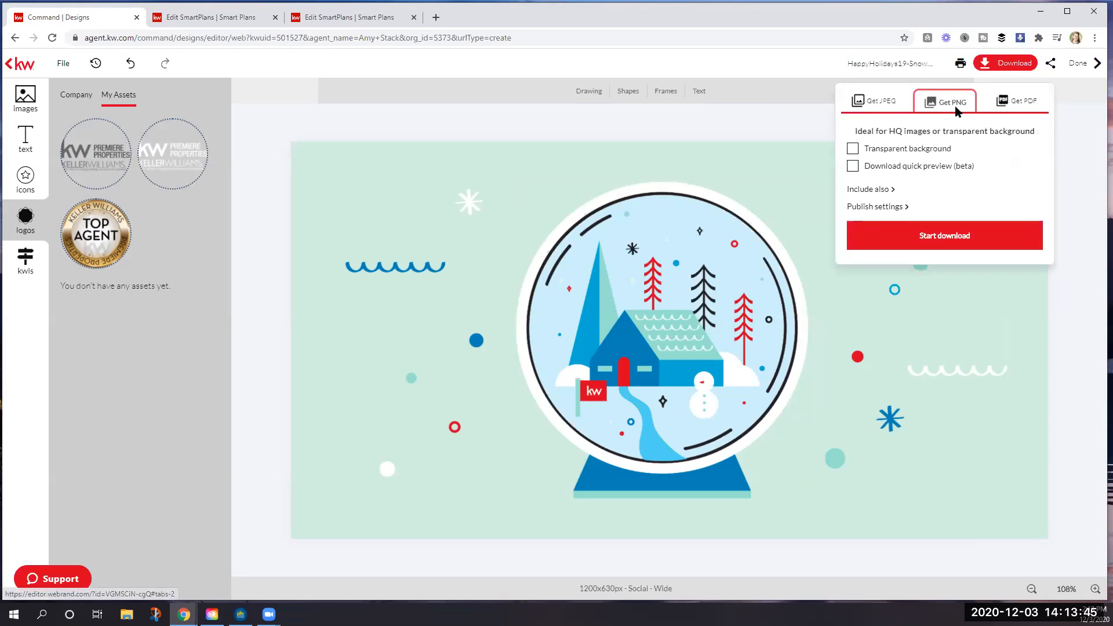
click(902, 240)
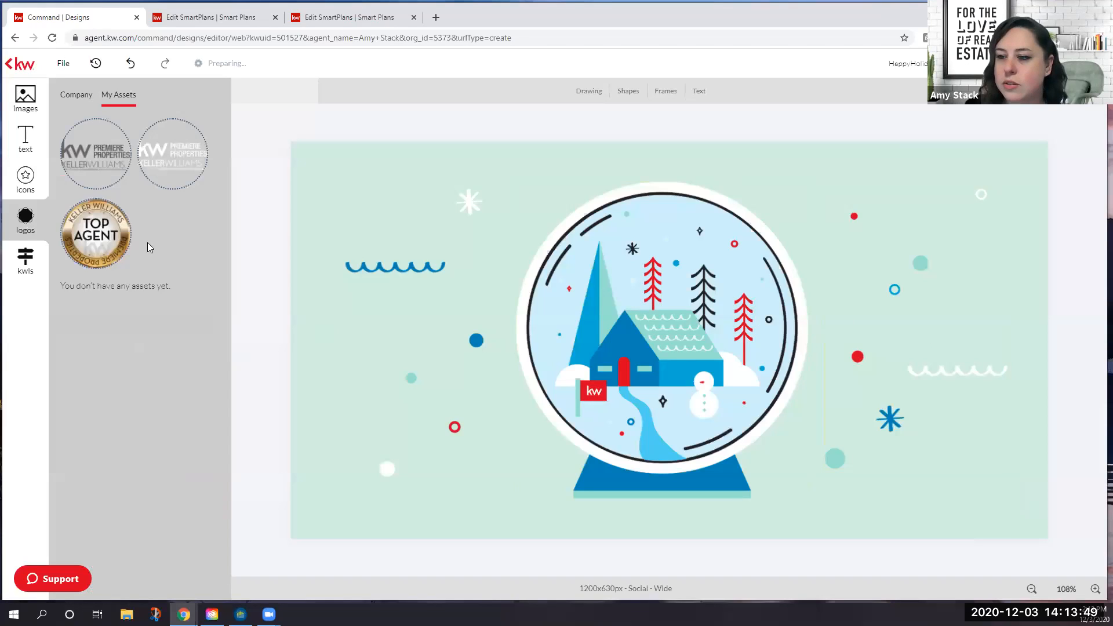
Look through the text, logo and image assets available for the snow globe design
click(28, 136)
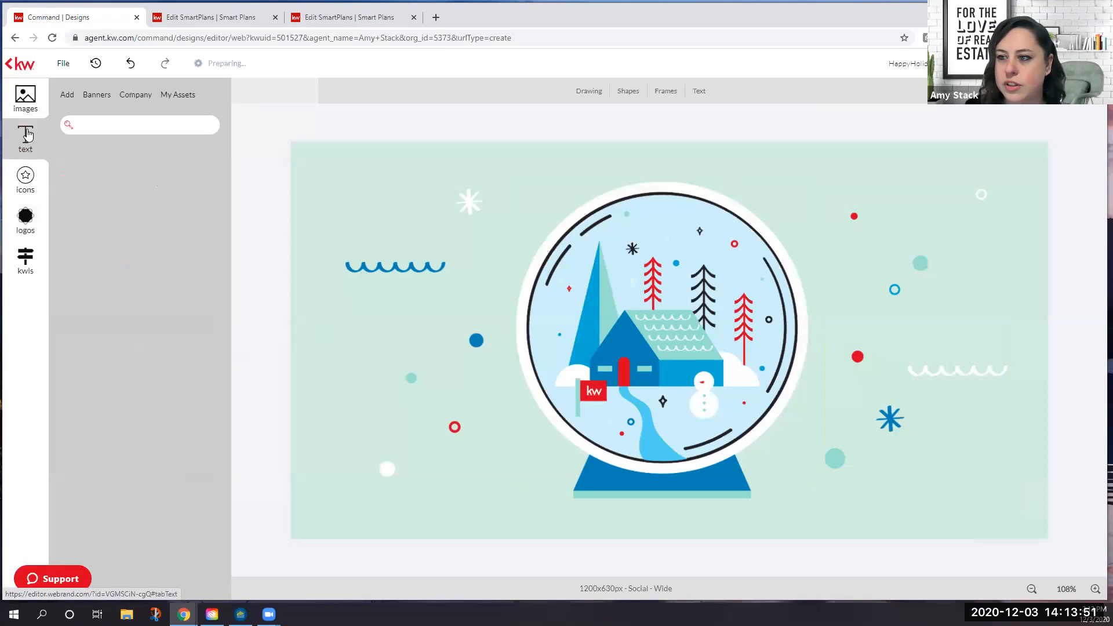
click(67, 97)
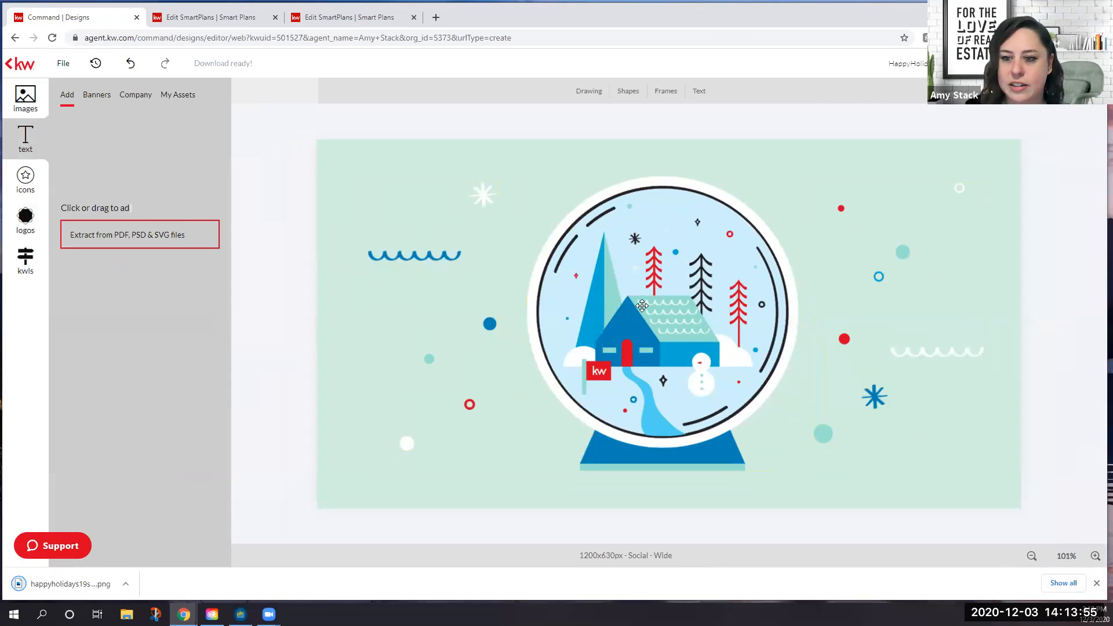
click(26, 218)
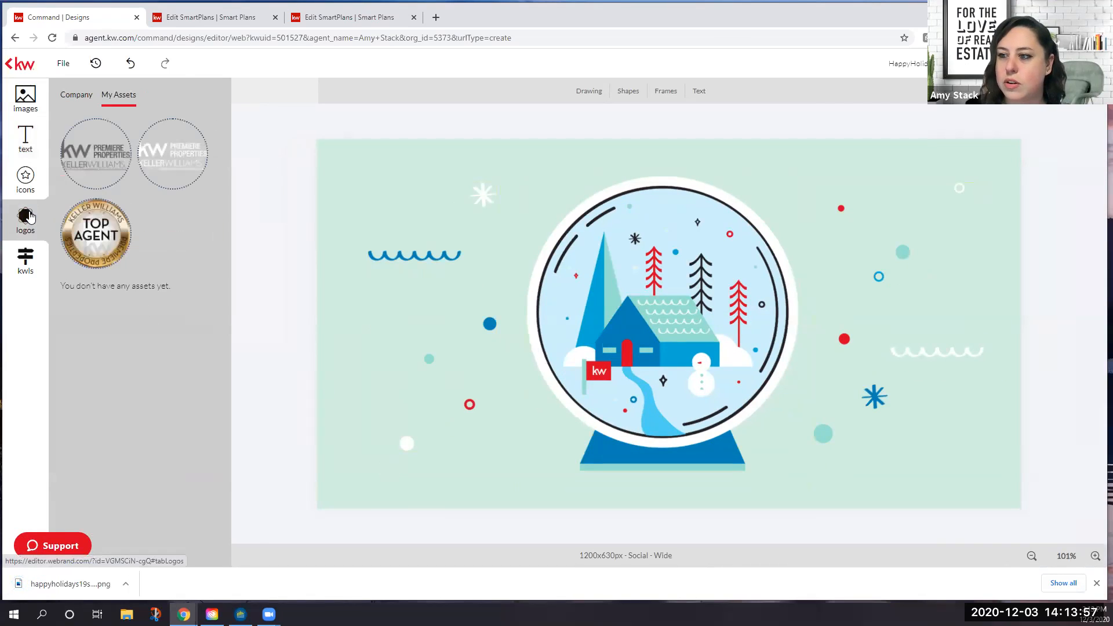
click(174, 157)
click(175, 157)
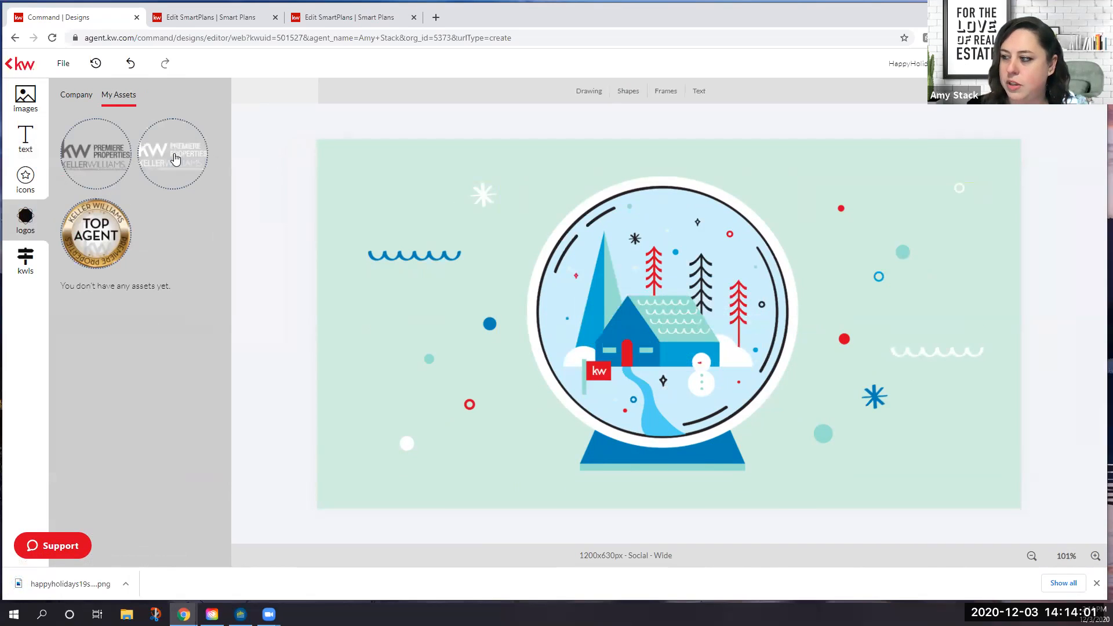
click(33, 100)
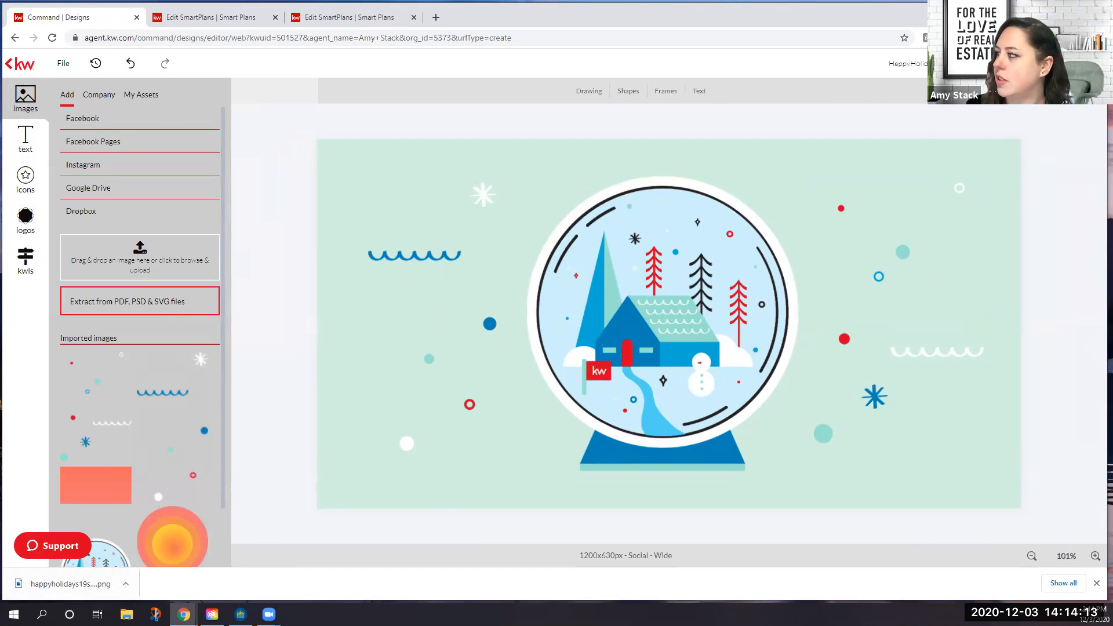
Leave the snow globe design and start creating a new Email design in Designs
click(20, 64)
click(594, 355)
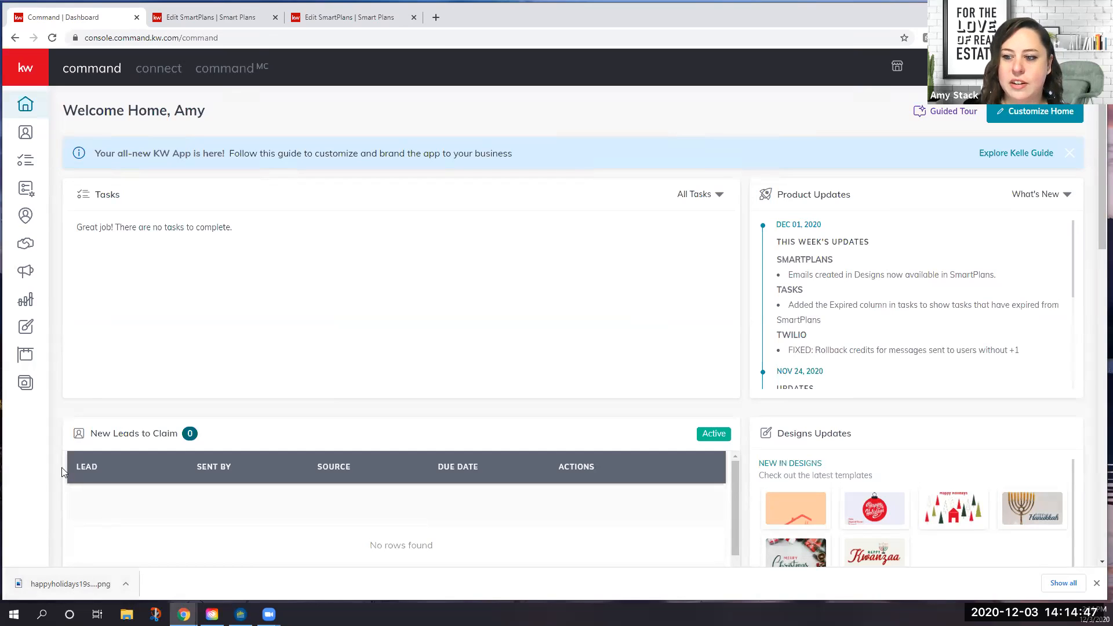
click(25, 329)
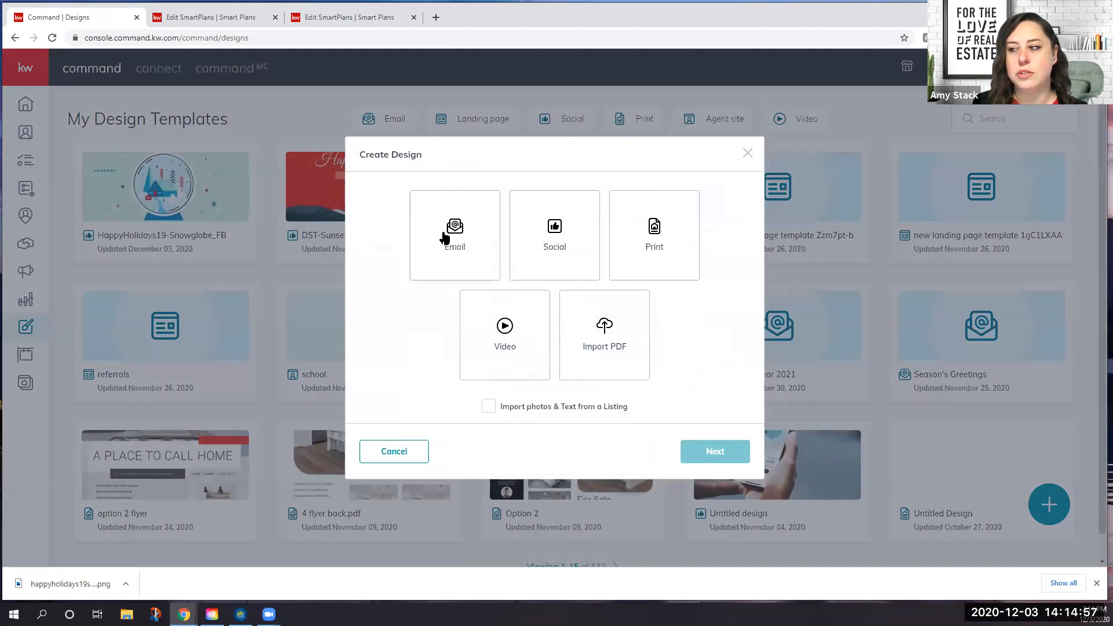
click(444, 238)
click(717, 451)
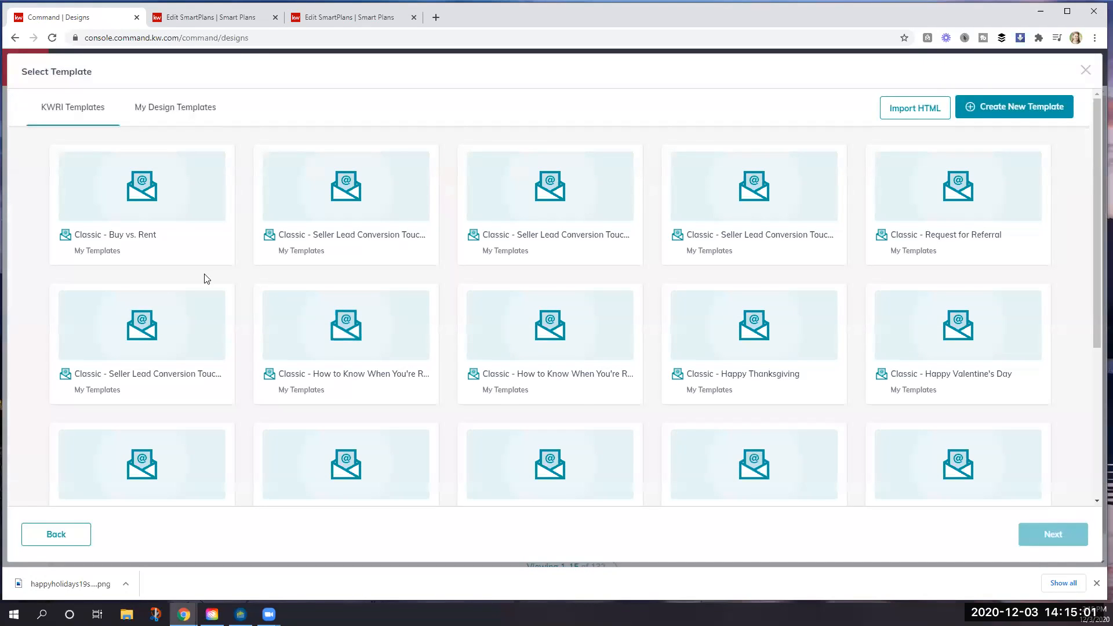
Load more KWRI email templates and create the design from the Classic - Happy Holidays template
scroll(477, 380, down, 5)
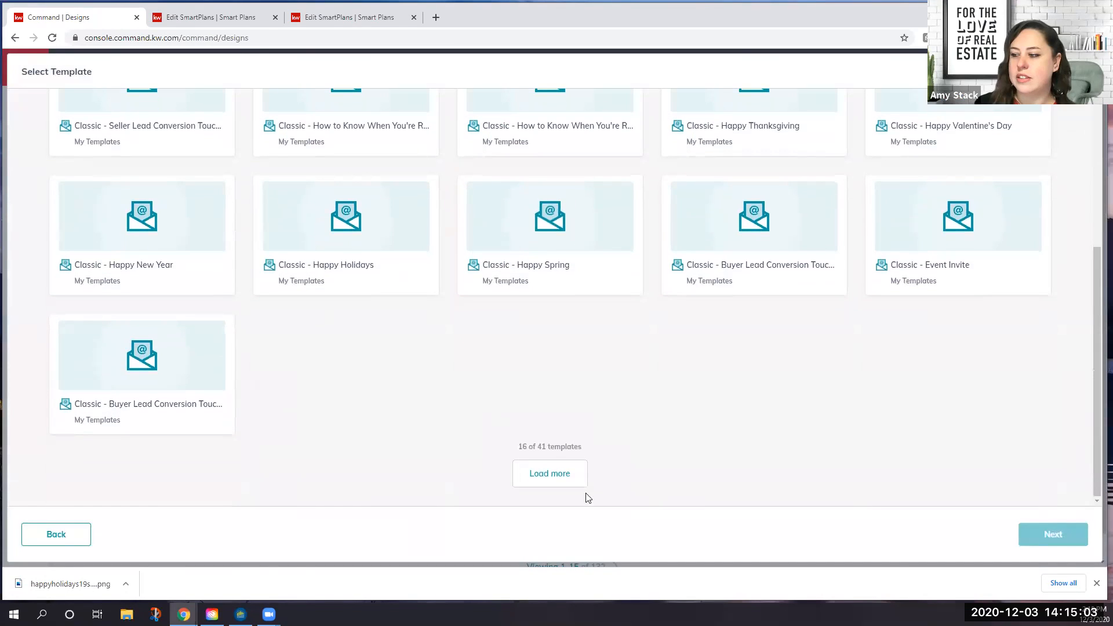
click(542, 473)
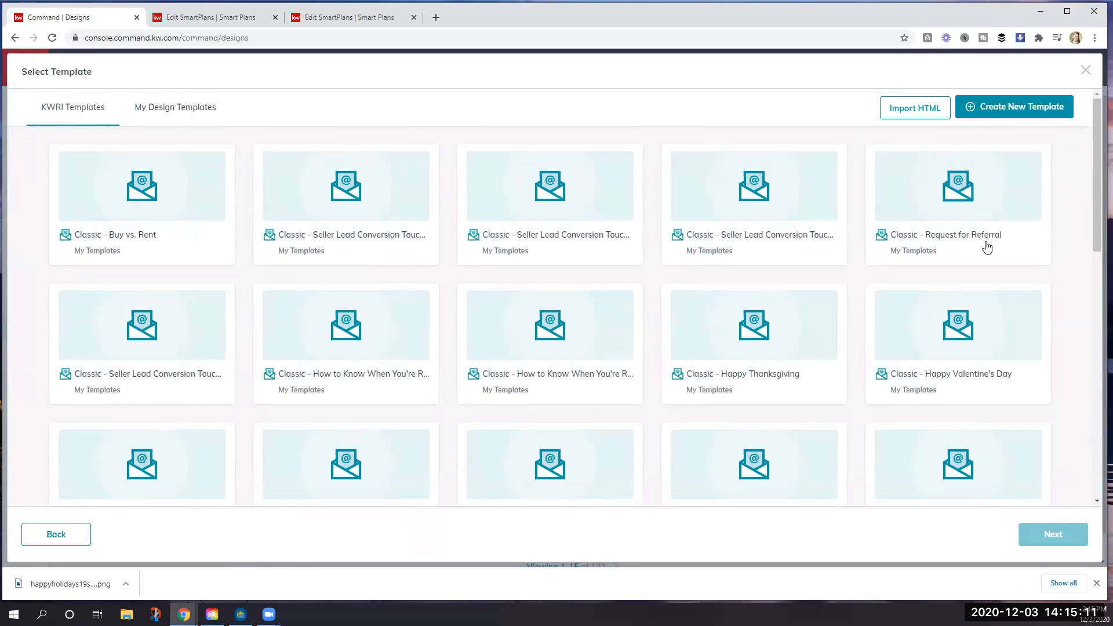
scroll(973, 256, down, 9)
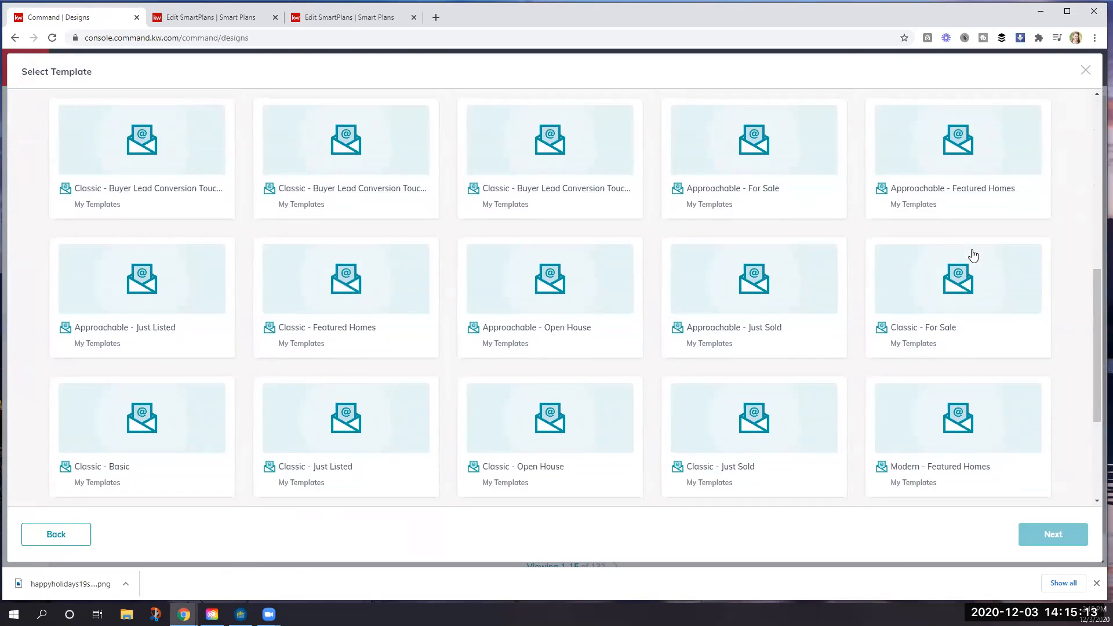
scroll(972, 253, down, 2)
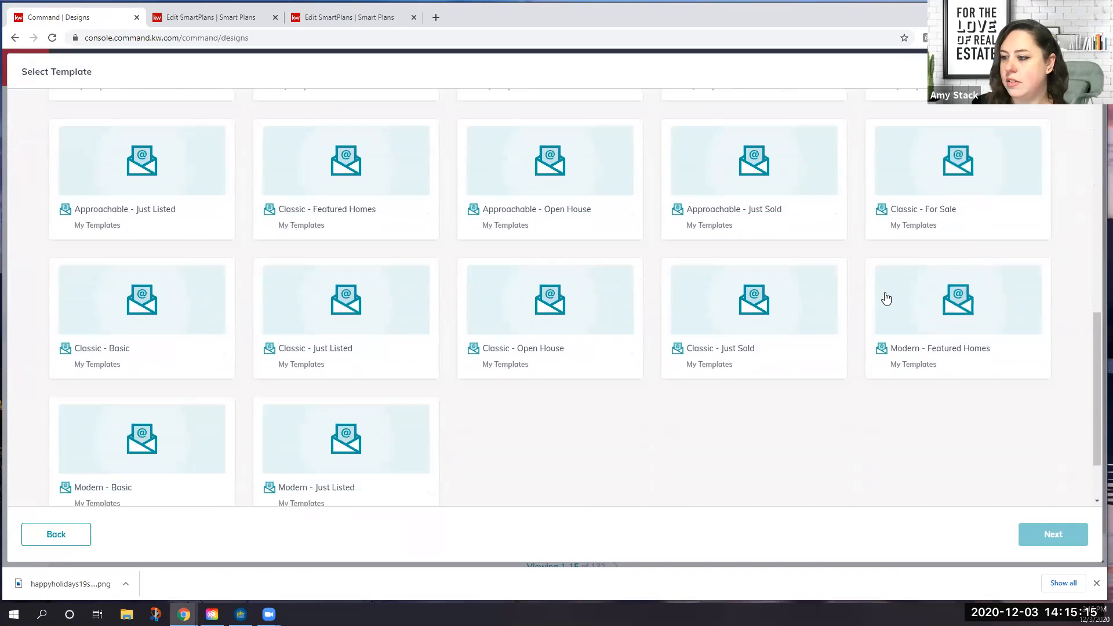
scroll(763, 373, up, 4)
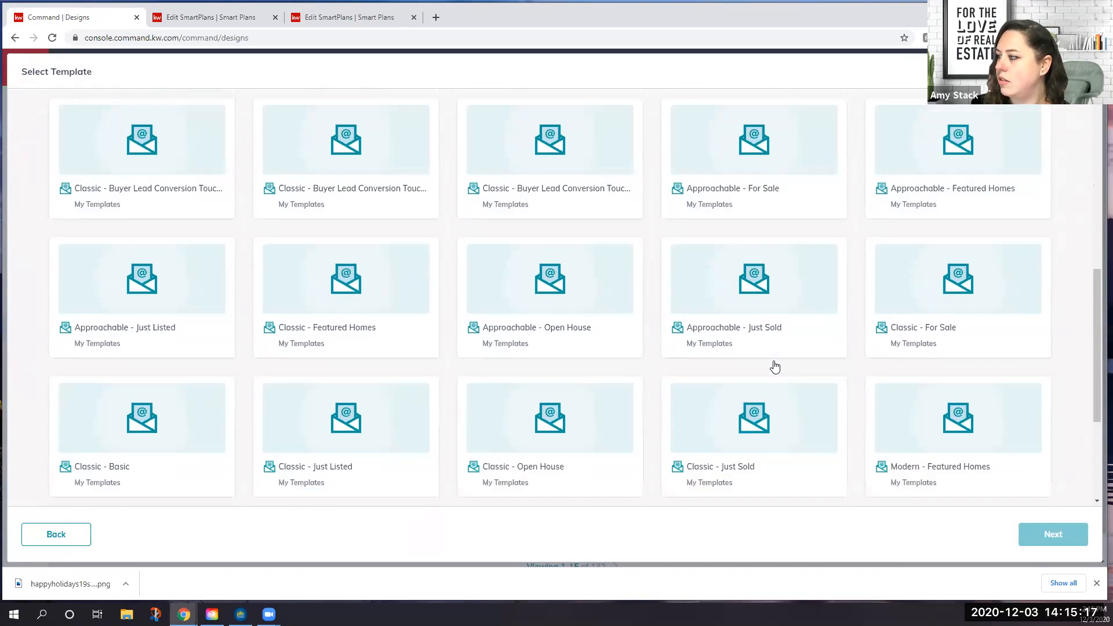
scroll(775, 366, up, 3)
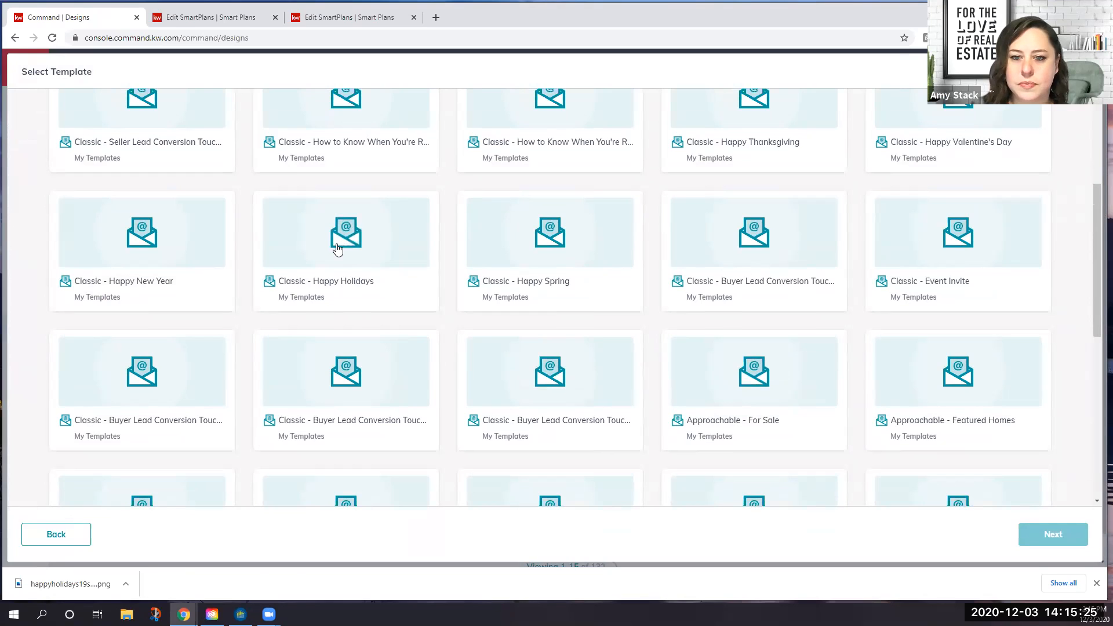
click(338, 250)
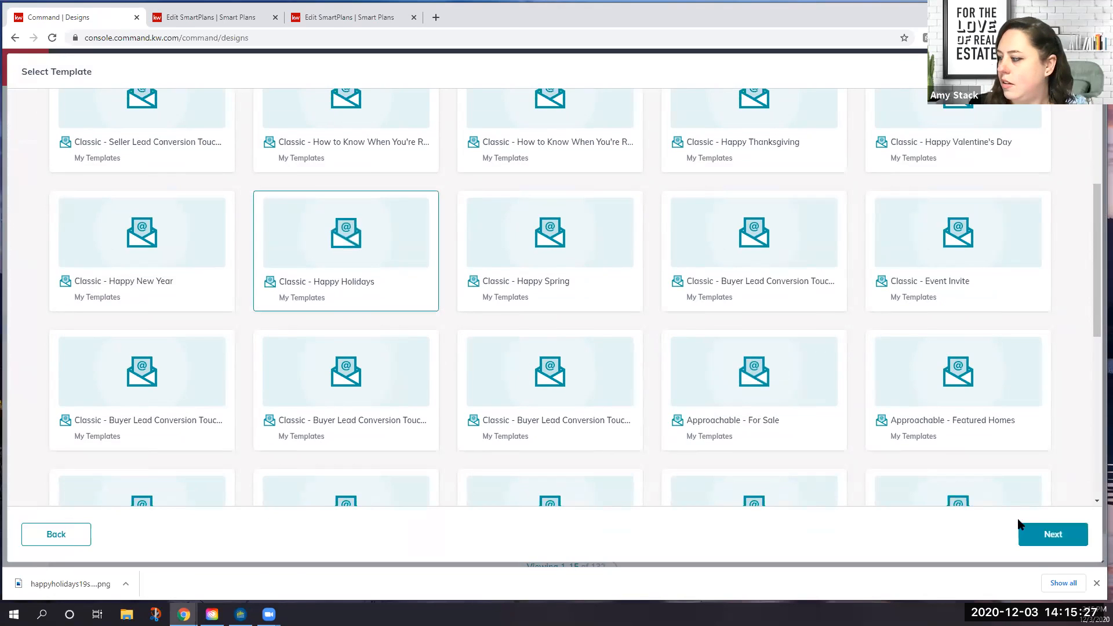
click(1055, 533)
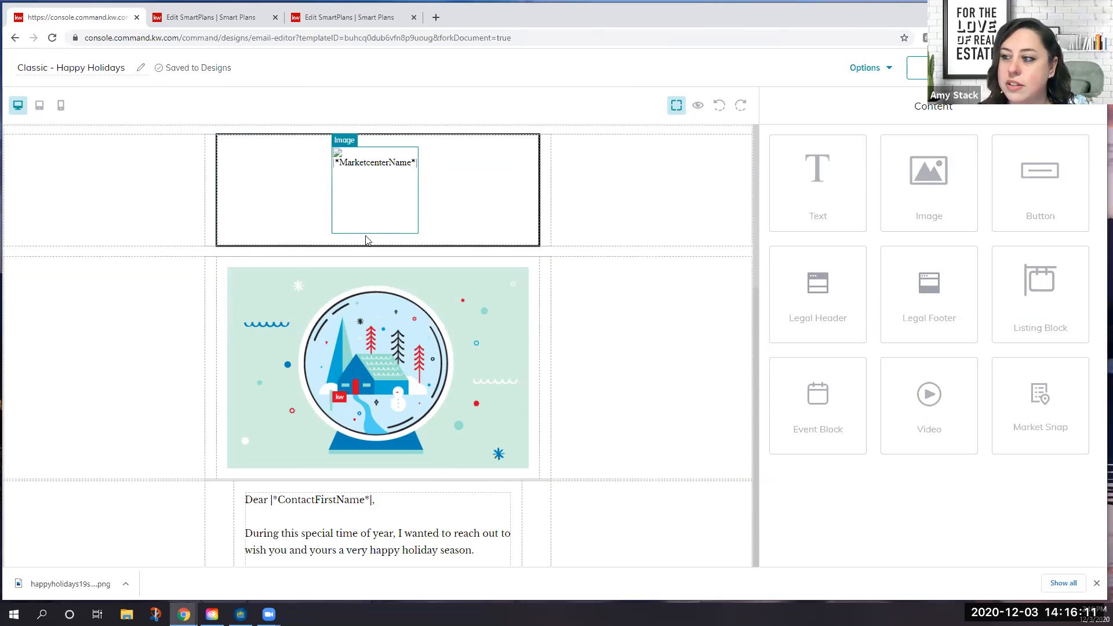
Examine the holiday email's placeholders, agent contact block, legal footer and letter text in the editor
scroll(380, 208, down, 7)
scroll(380, 215, down, 5)
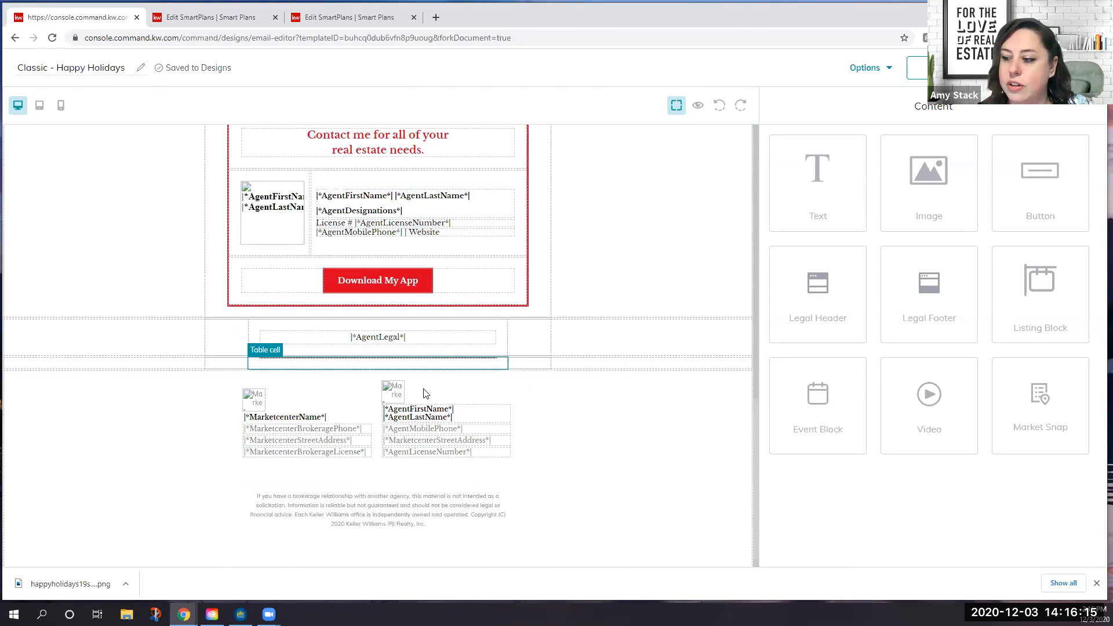
click(283, 234)
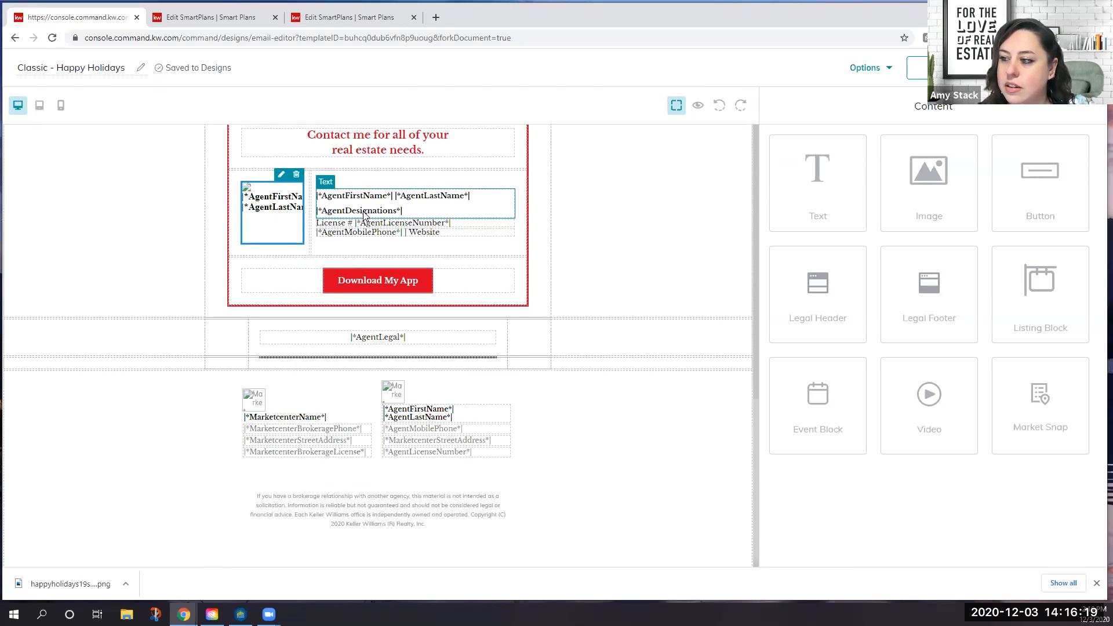
click(471, 200)
scroll(504, 301, up, 2)
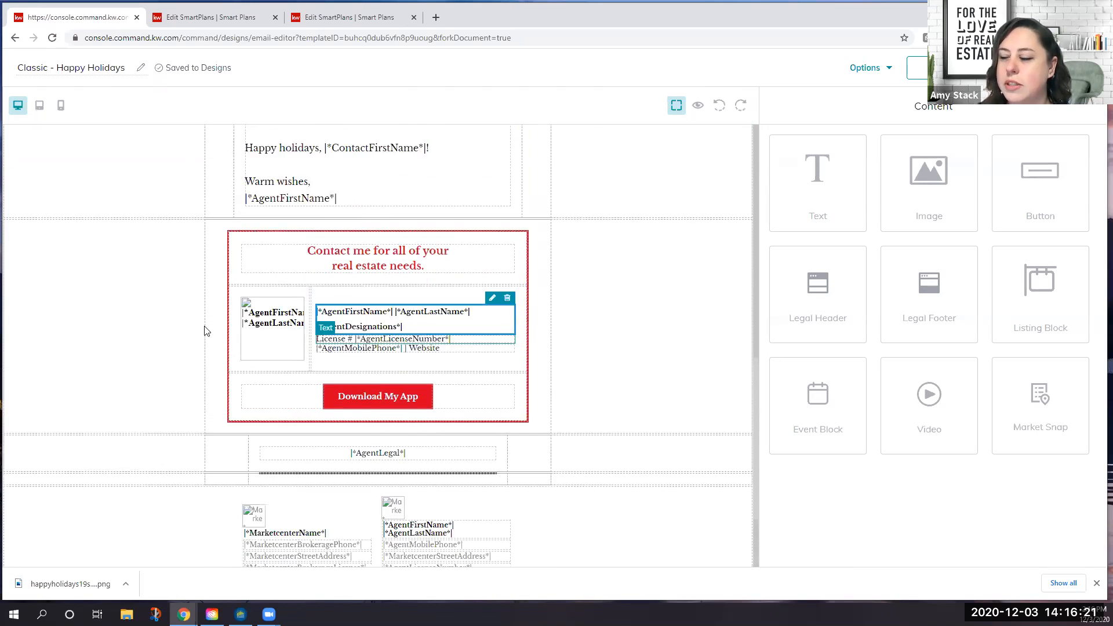
scroll(366, 410, up, 8)
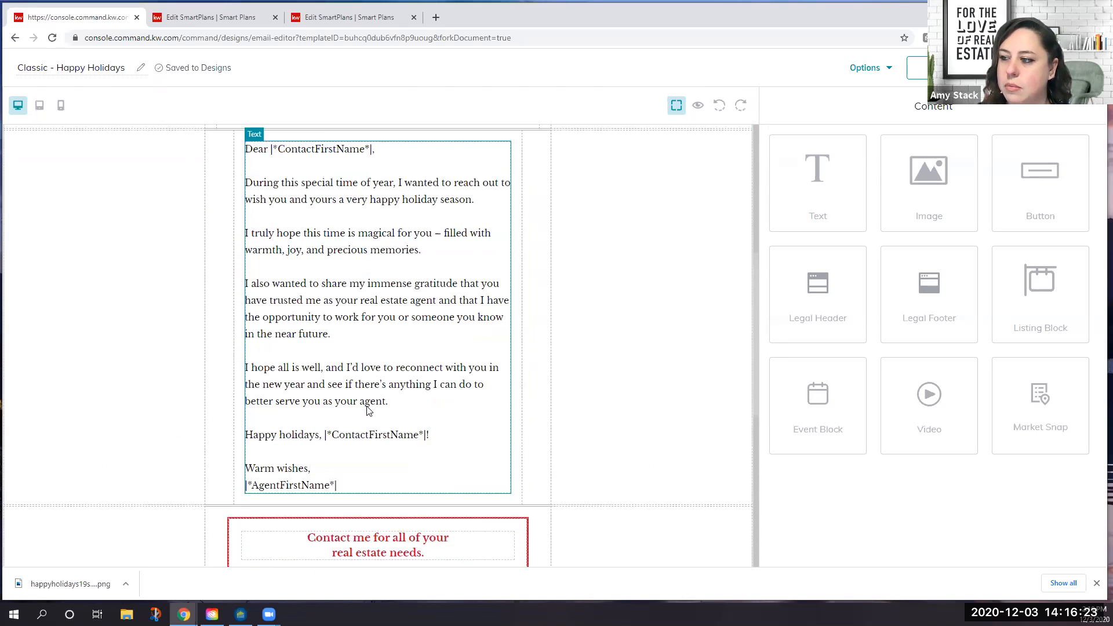
scroll(366, 410, up, 2)
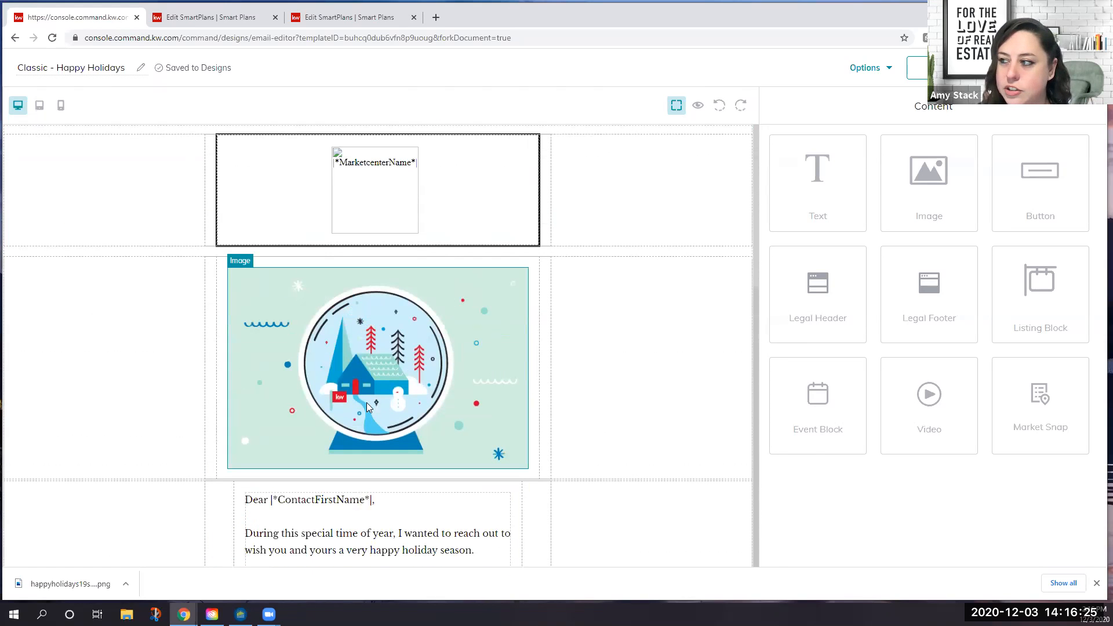
Preview the holiday email with its placeholders filled in, and return to the editor to review the image and letter
click(697, 108)
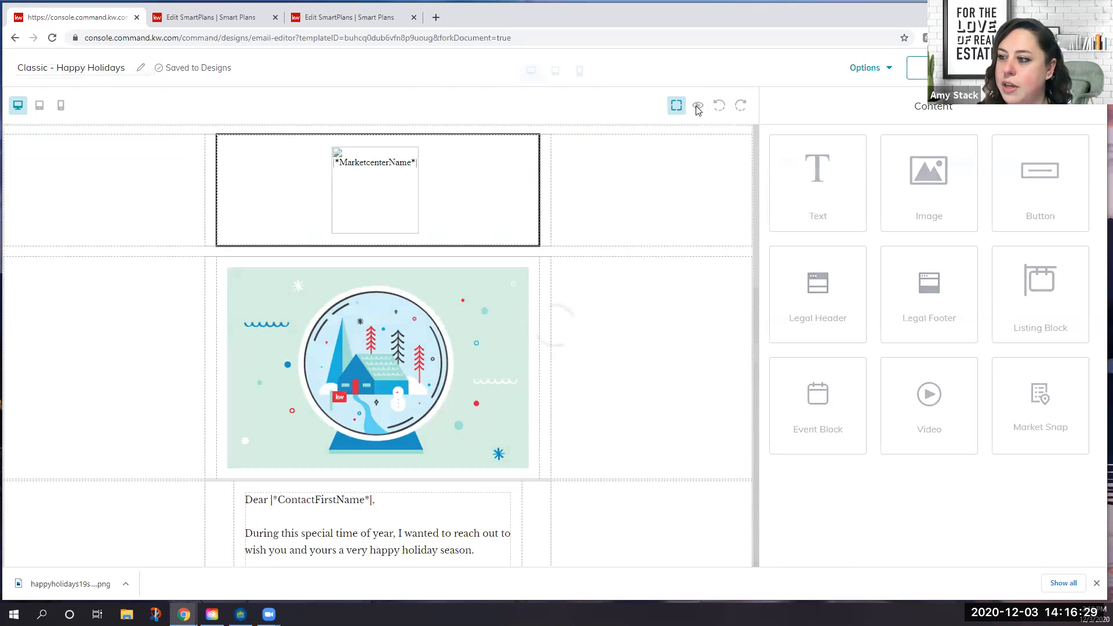
scroll(242, 334, down, 10)
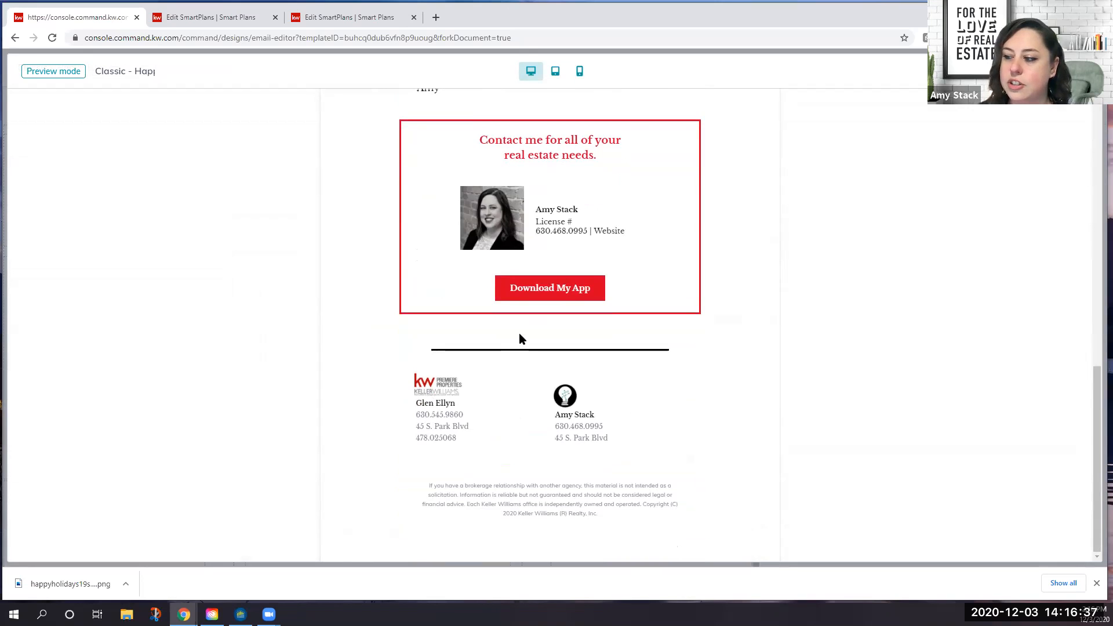
scroll(519, 348, up, 15)
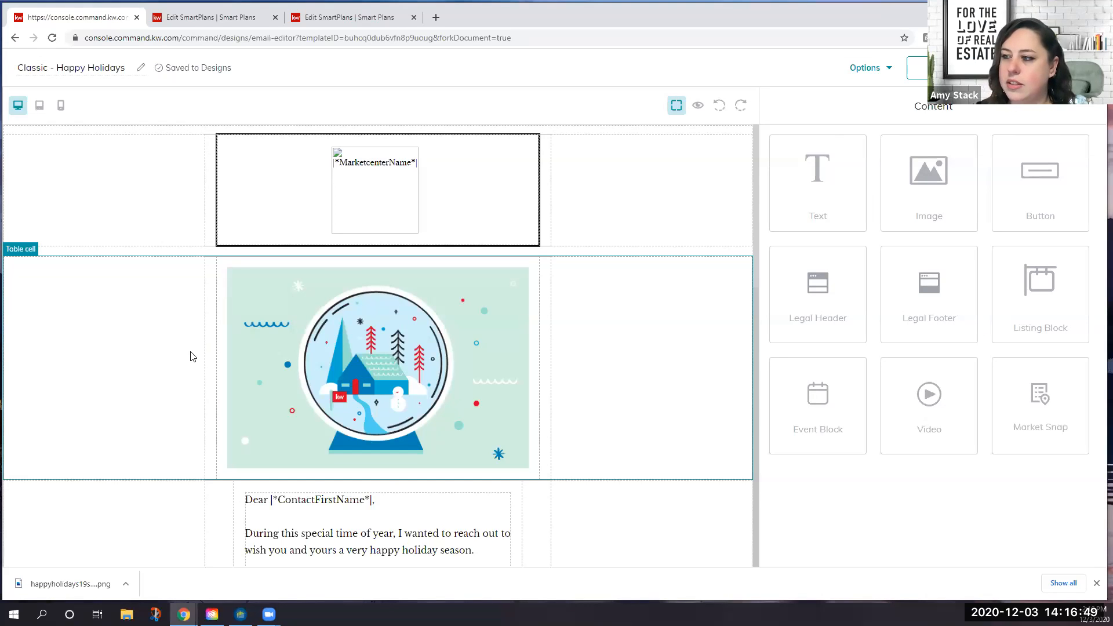
scroll(169, 370, down, 4)
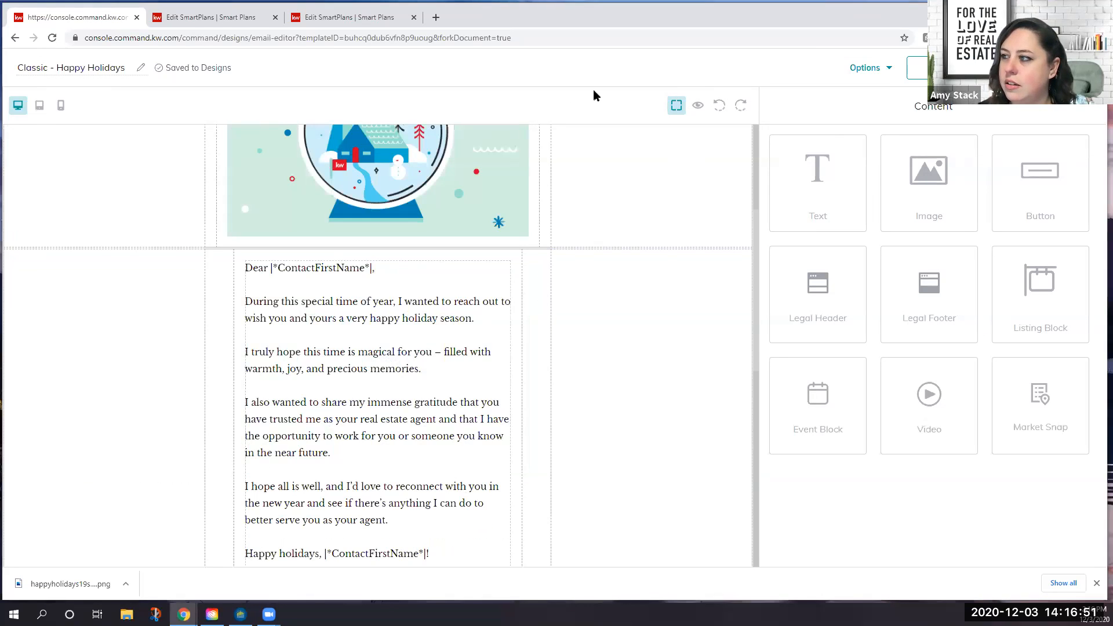
scroll(576, 403, up, 3)
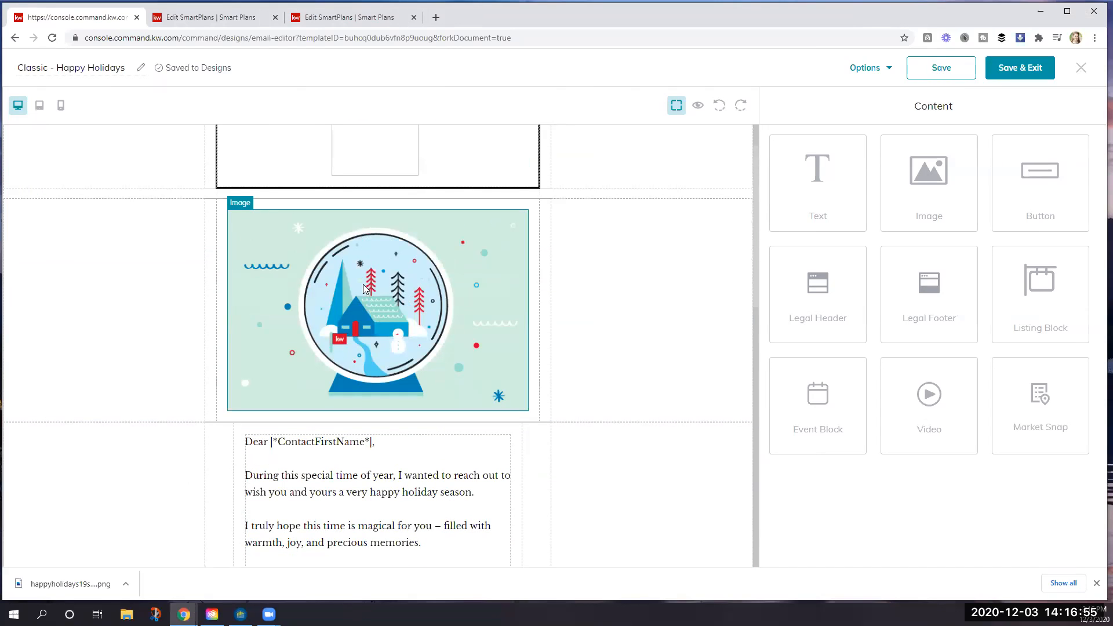
Open the email's snow globe image block for replacement and try picking a saved holiday graphic from the existing images
click(324, 282)
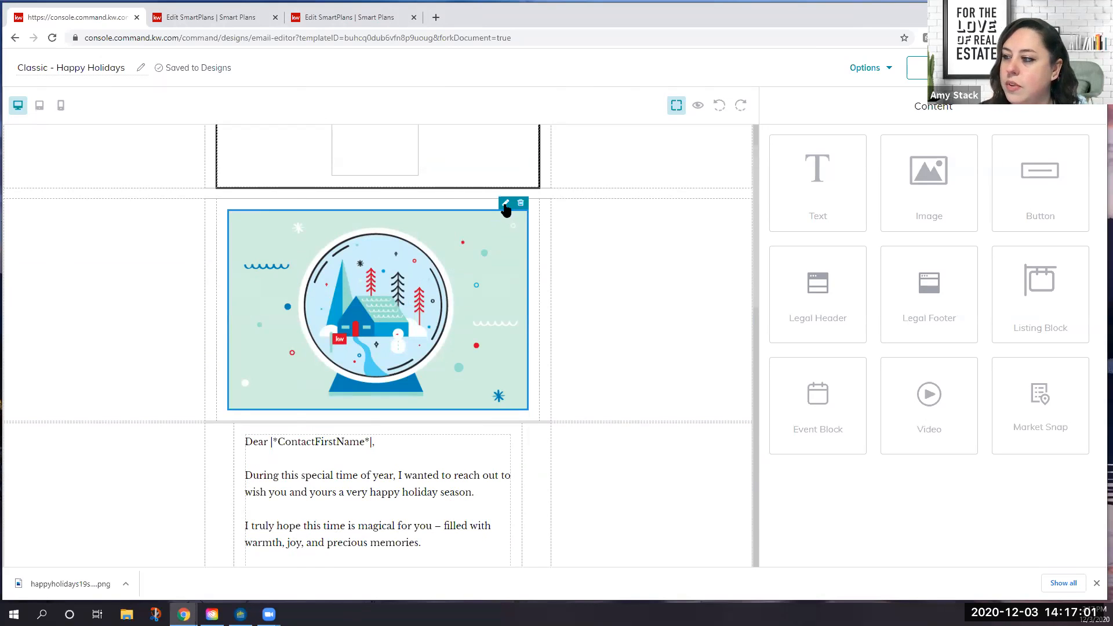
click(332, 489)
scroll(332, 489, down, 3)
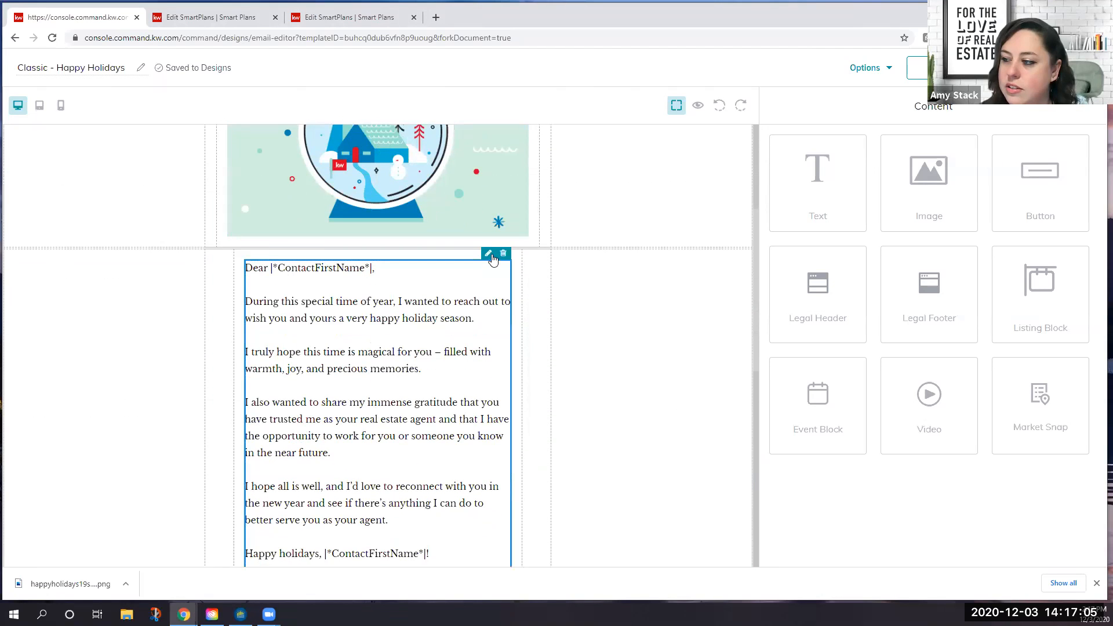
scroll(432, 304, up, 3)
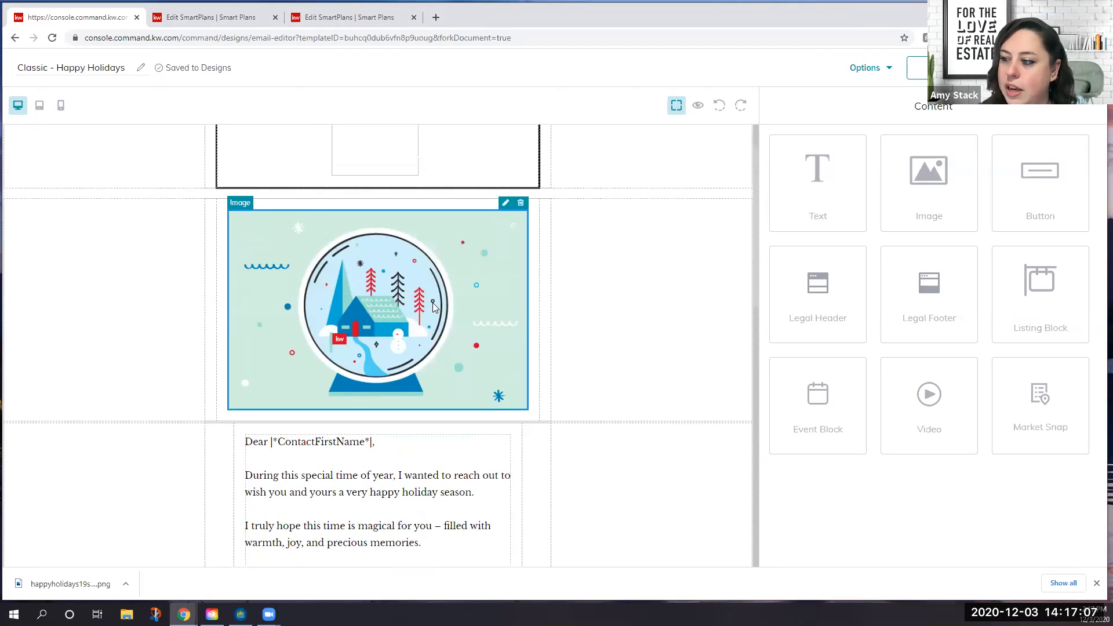
click(506, 203)
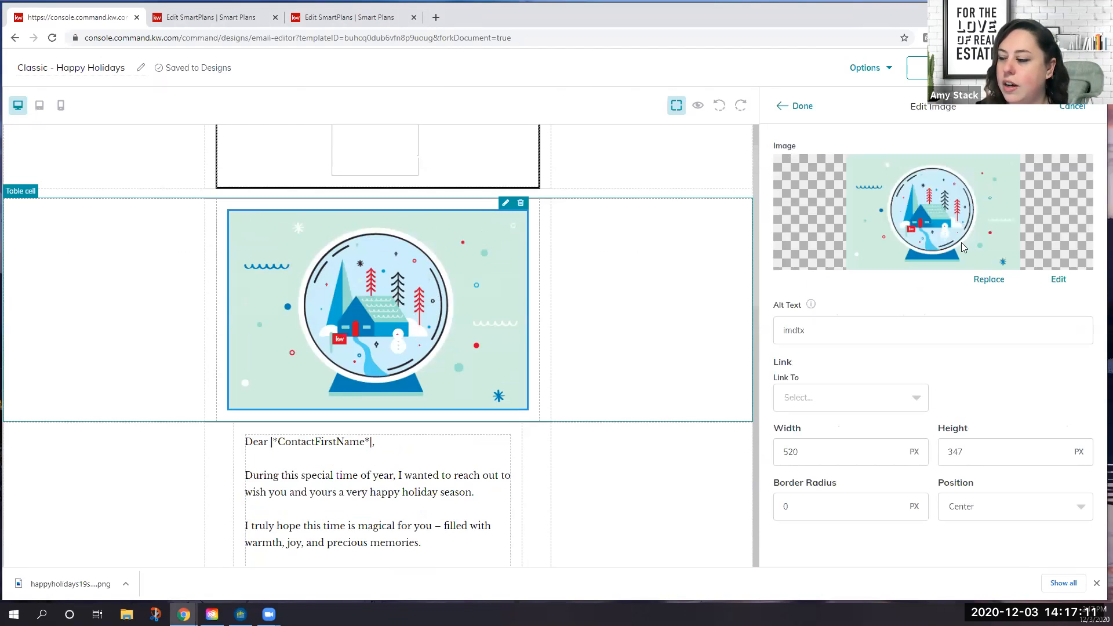
click(989, 280)
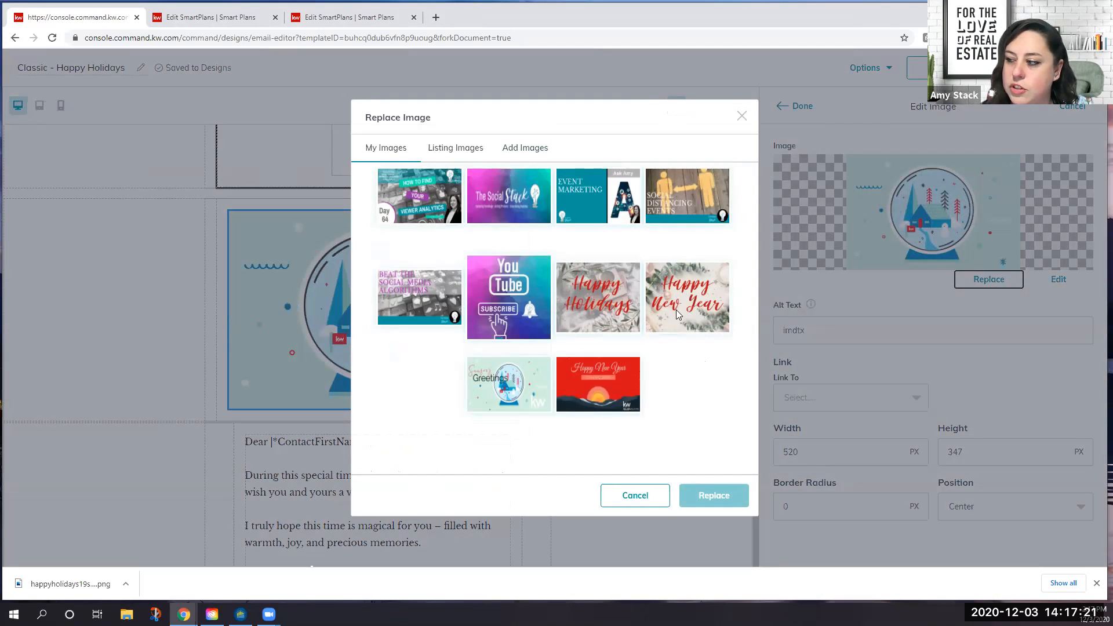
click(599, 289)
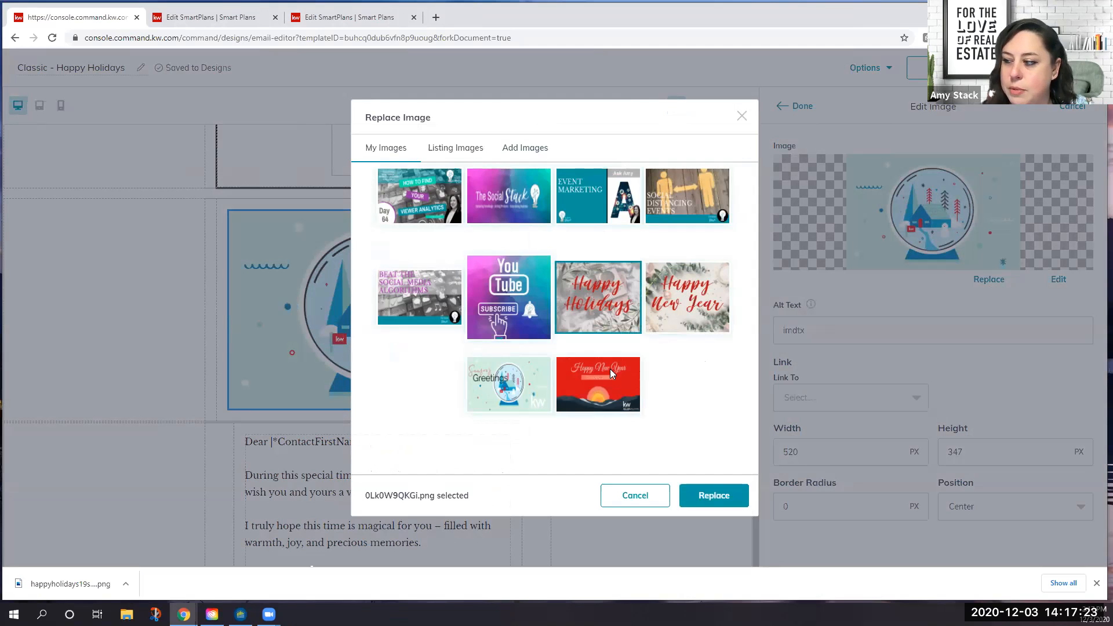
click(509, 399)
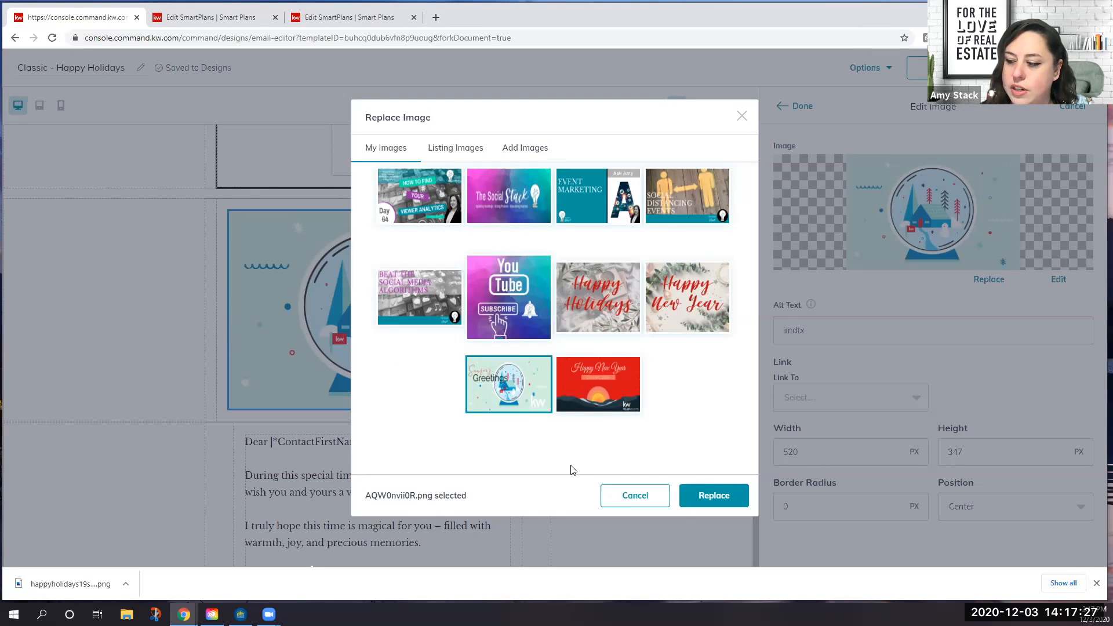
Upload the downloaded happyholidays19s PNG and replace the email's snow globe image with it
click(528, 154)
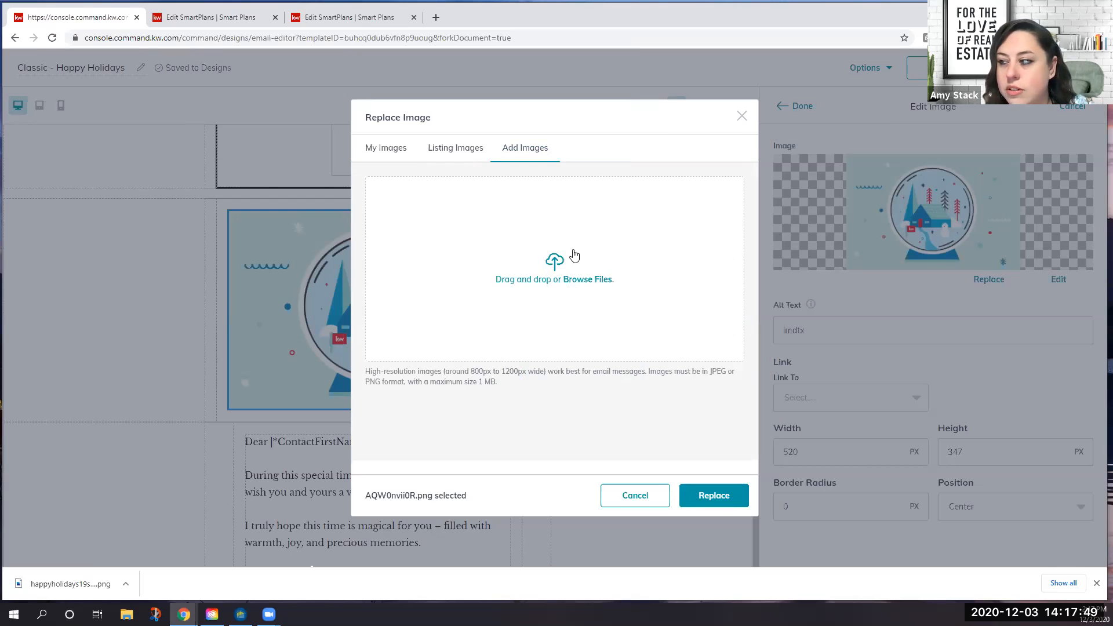
drag(78, 576, 580, 262)
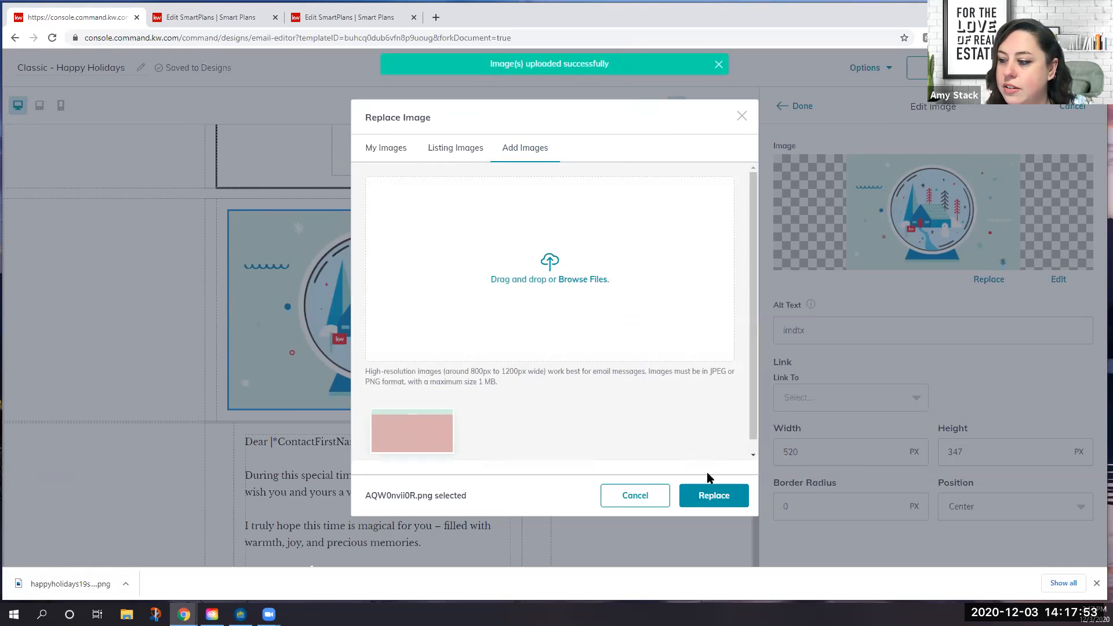
click(410, 429)
click(715, 497)
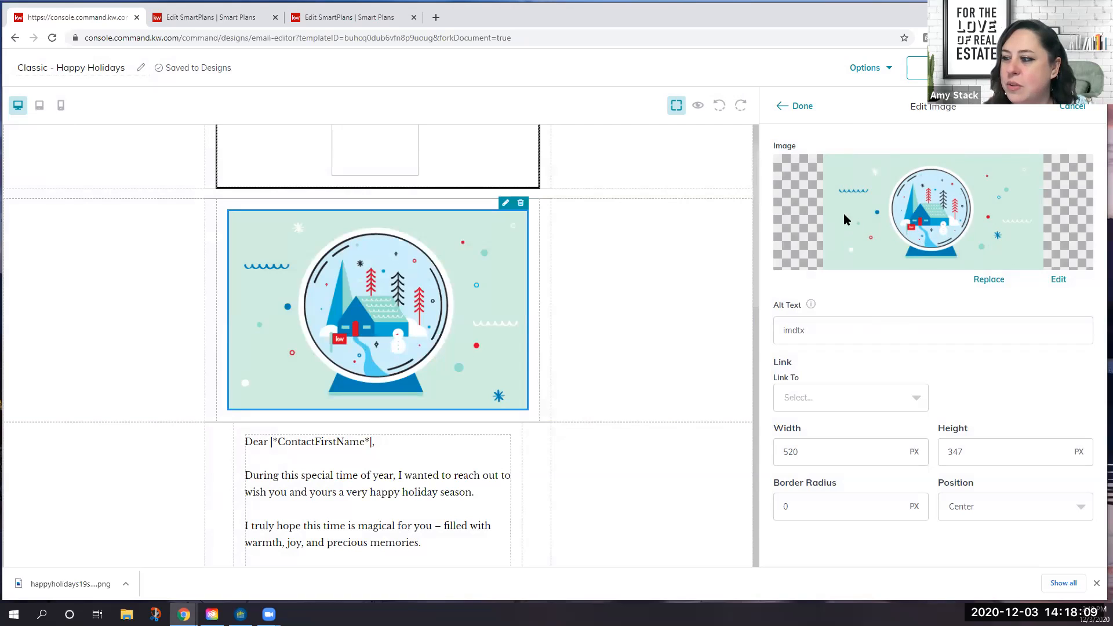
click(801, 107)
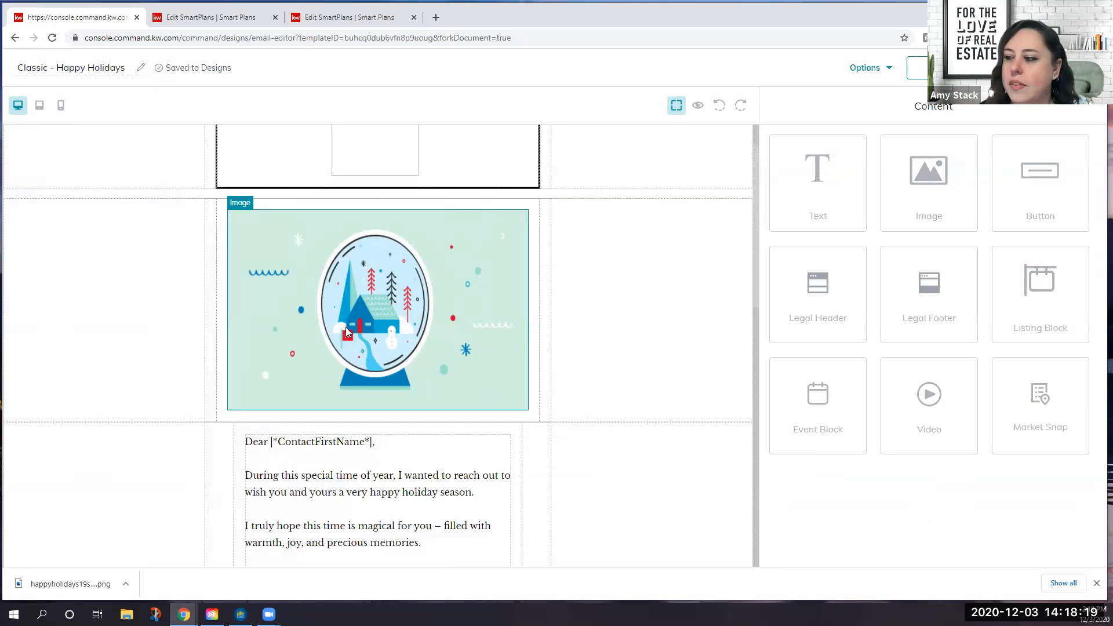
Set the replaced snow globe image's width to 600 px and save the email
click(433, 289)
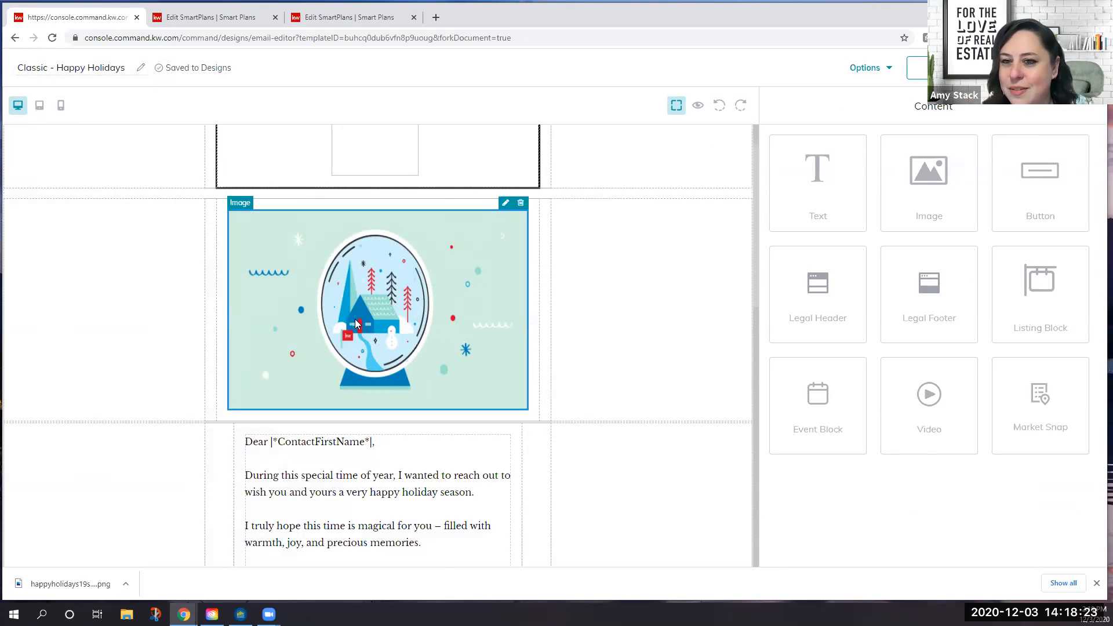
click(505, 204)
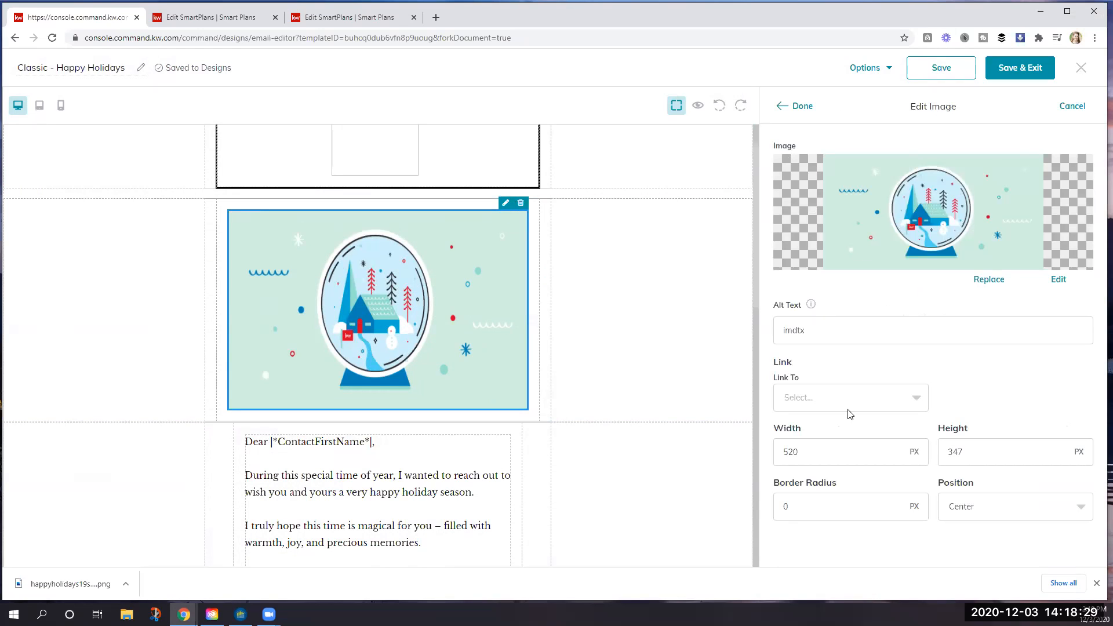
click(792, 451)
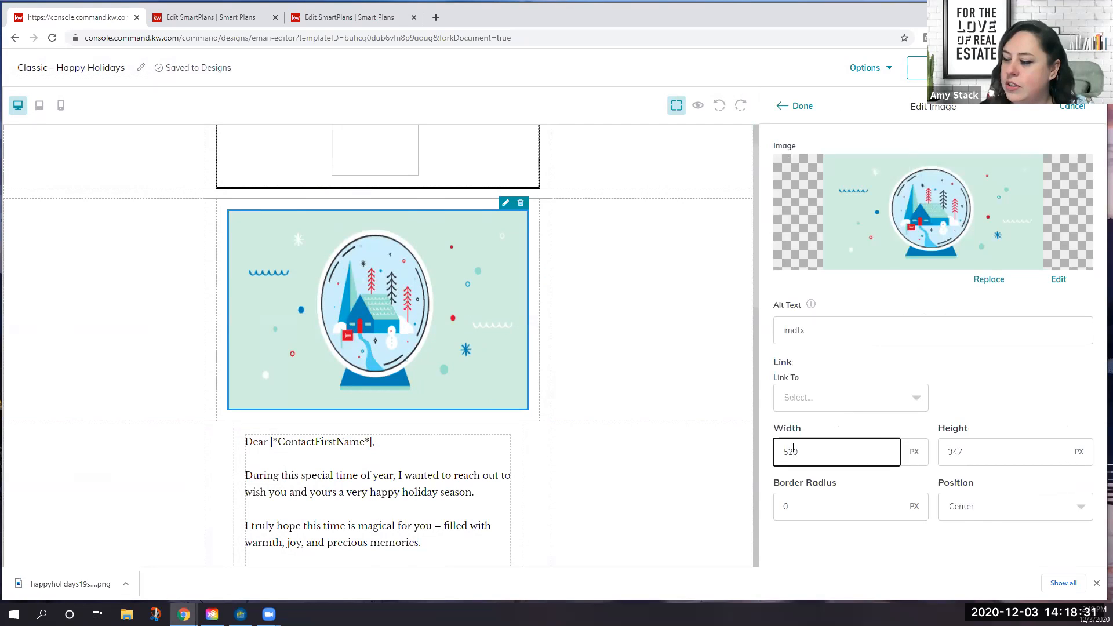
click(986, 450)
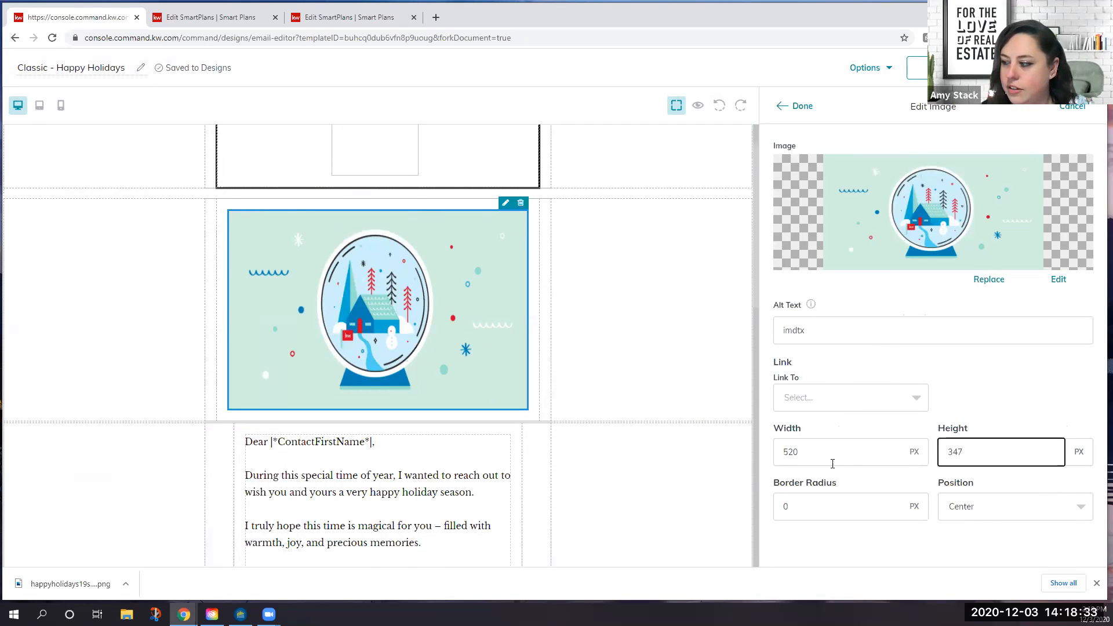
drag(823, 458, 761, 461)
text(600)
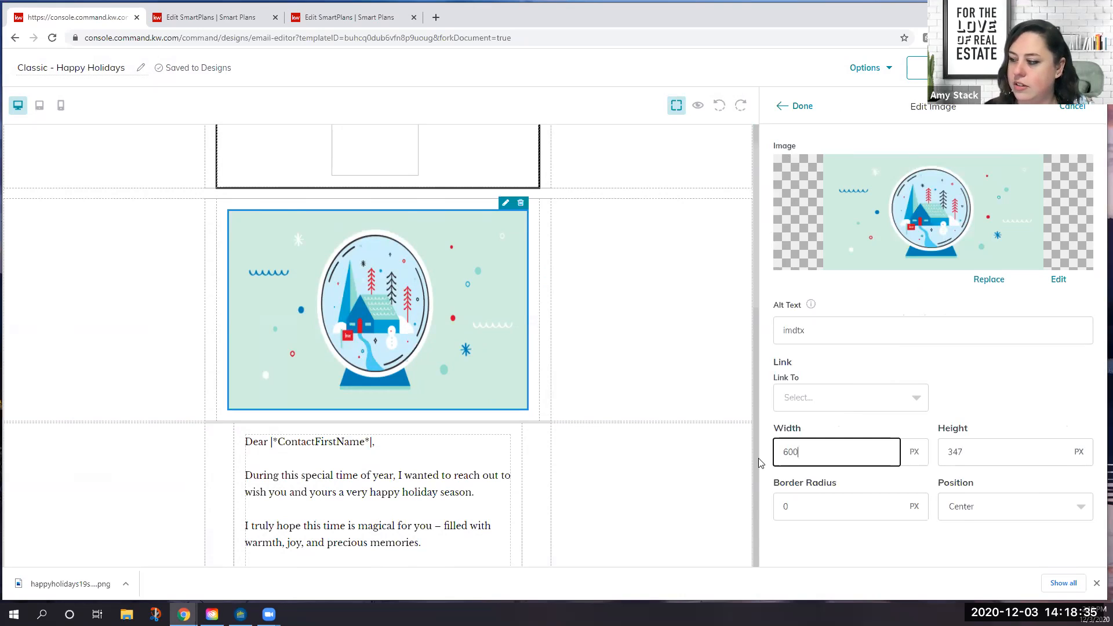
click(803, 109)
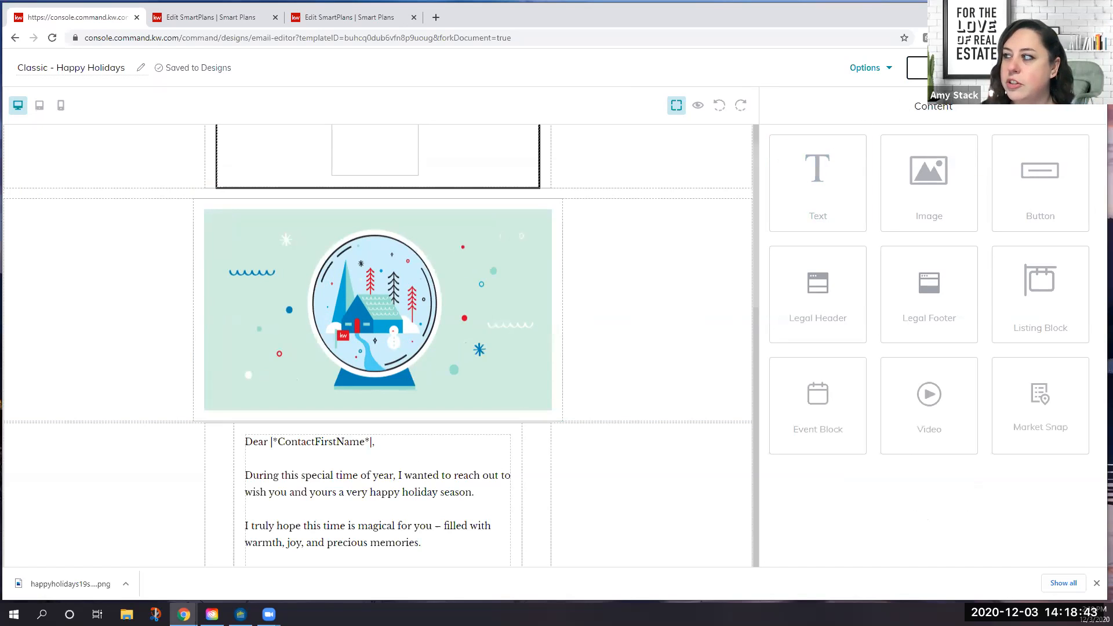
click(918, 68)
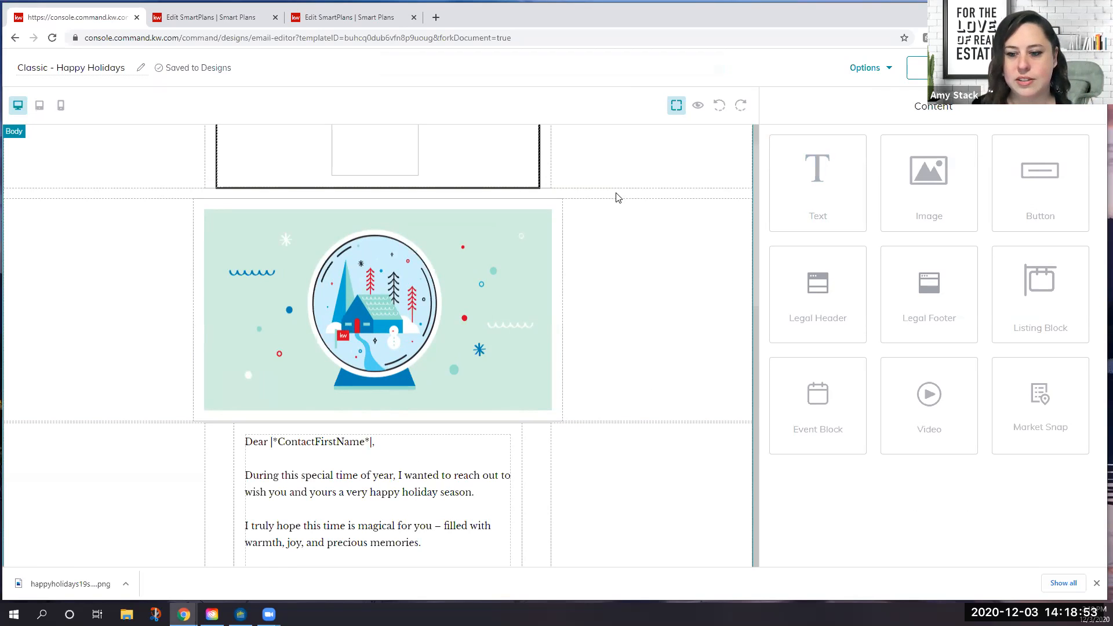
Open the holiday letter's text block for editing and review its wording along with the image and header above
scroll(621, 199, down, 4)
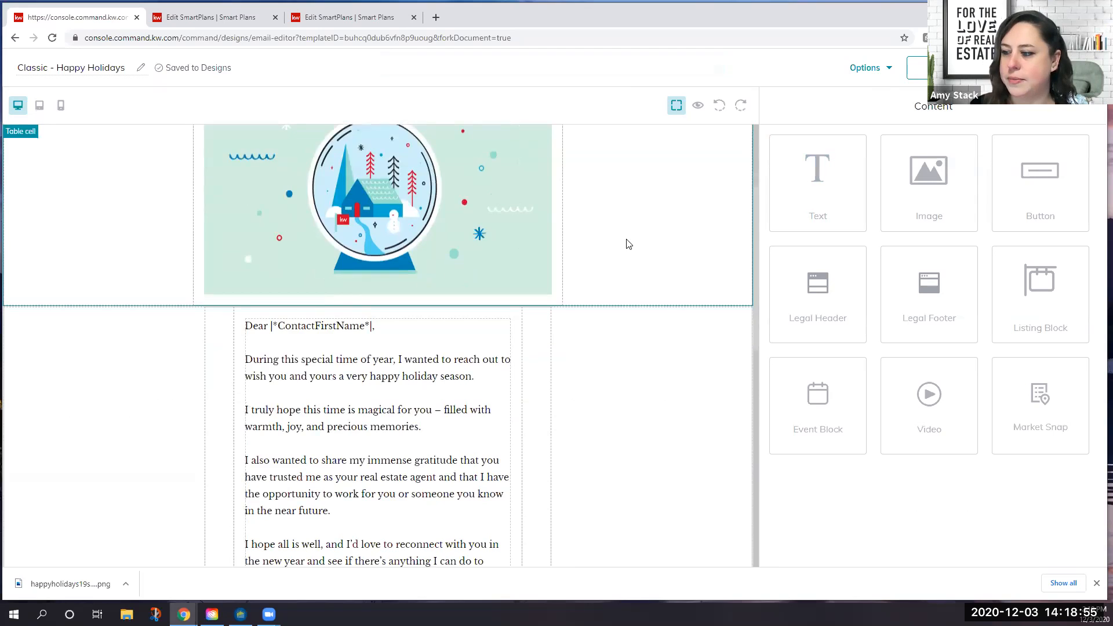
scroll(617, 278, down, 1)
scroll(614, 286, up, 1)
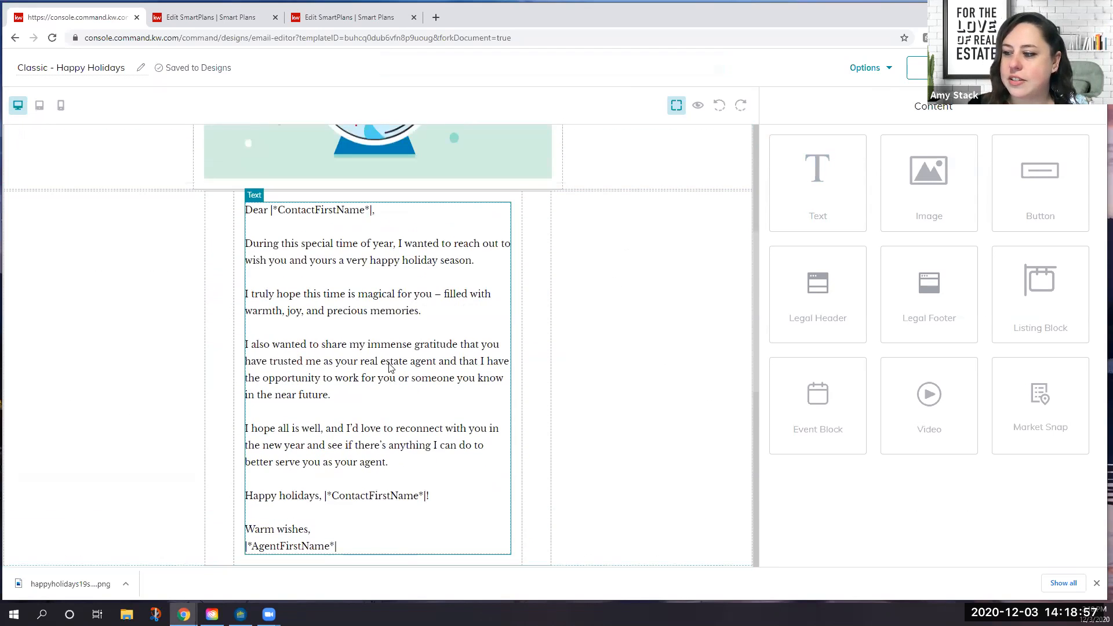
click(490, 197)
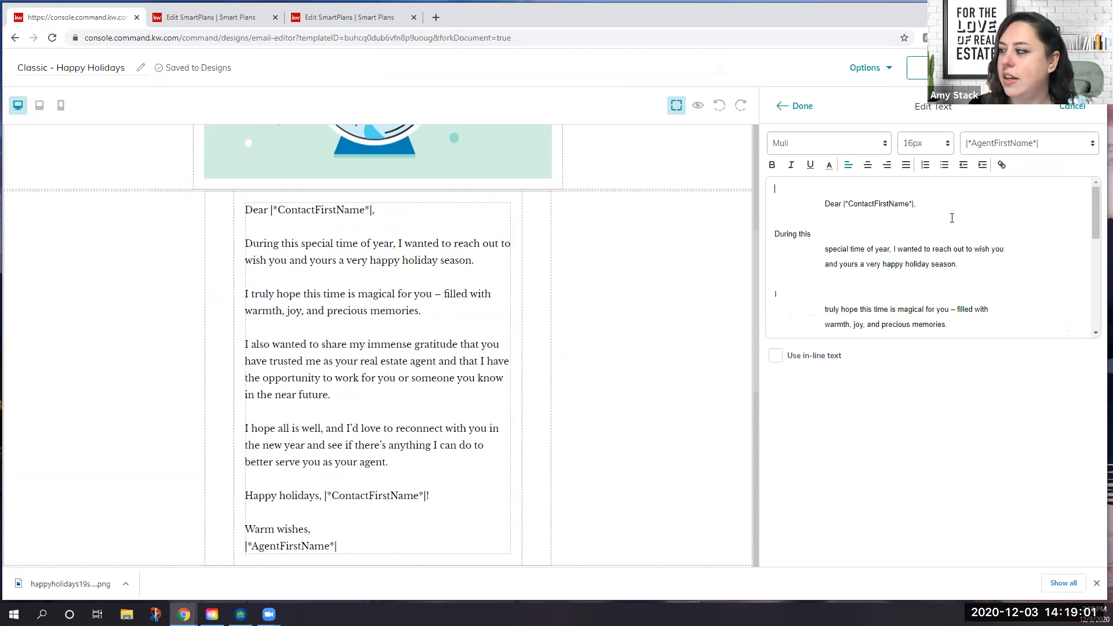
mouse_move(1094, 206)
mouse_down()
mouse_move(1092, 289)
mouse_move(1076, 200)
mouse_up()
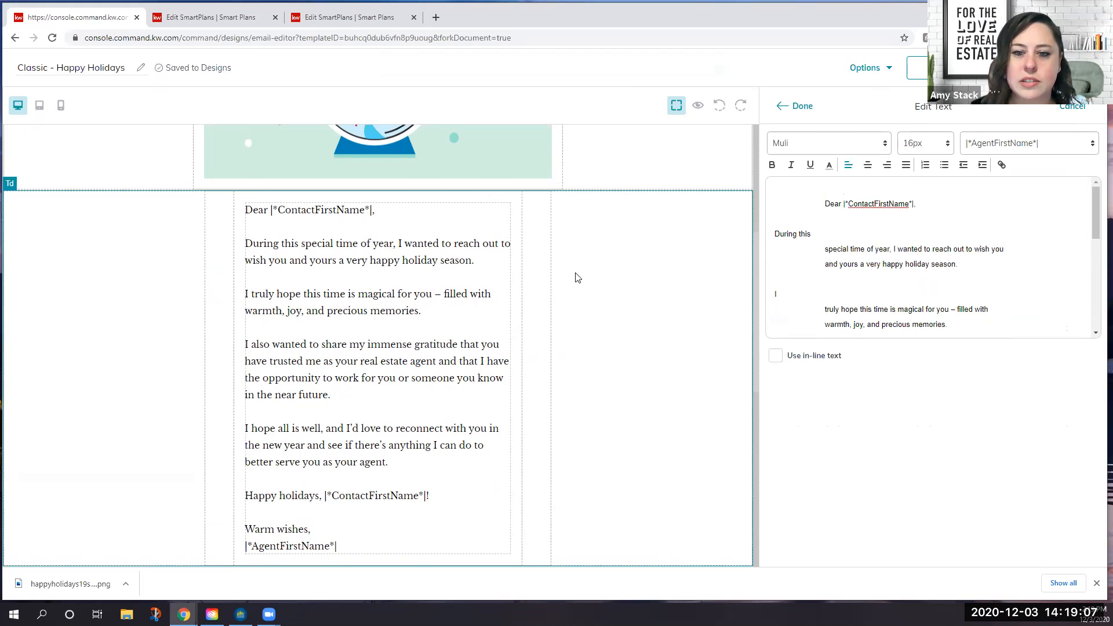
scroll(399, 346, up, 5)
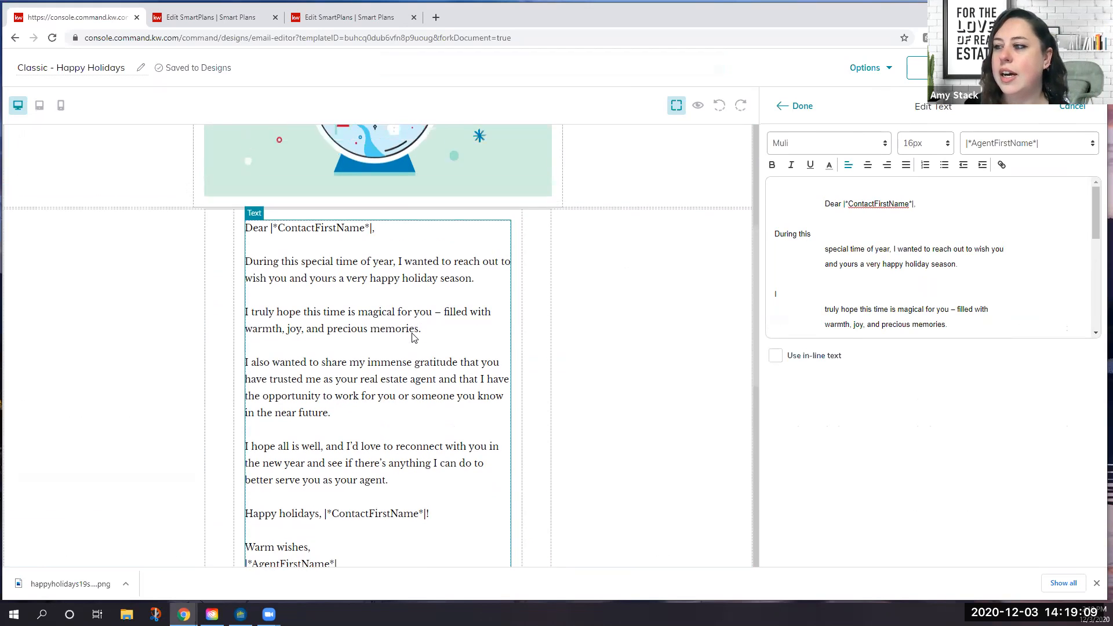
scroll(412, 337, down, 2)
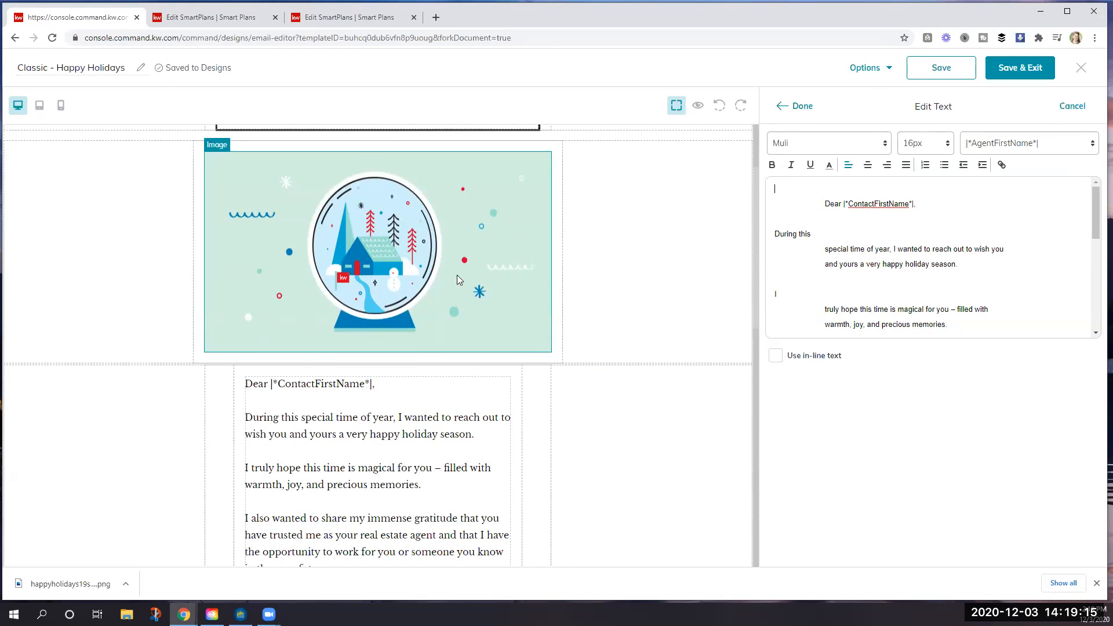
scroll(459, 280, up, 2)
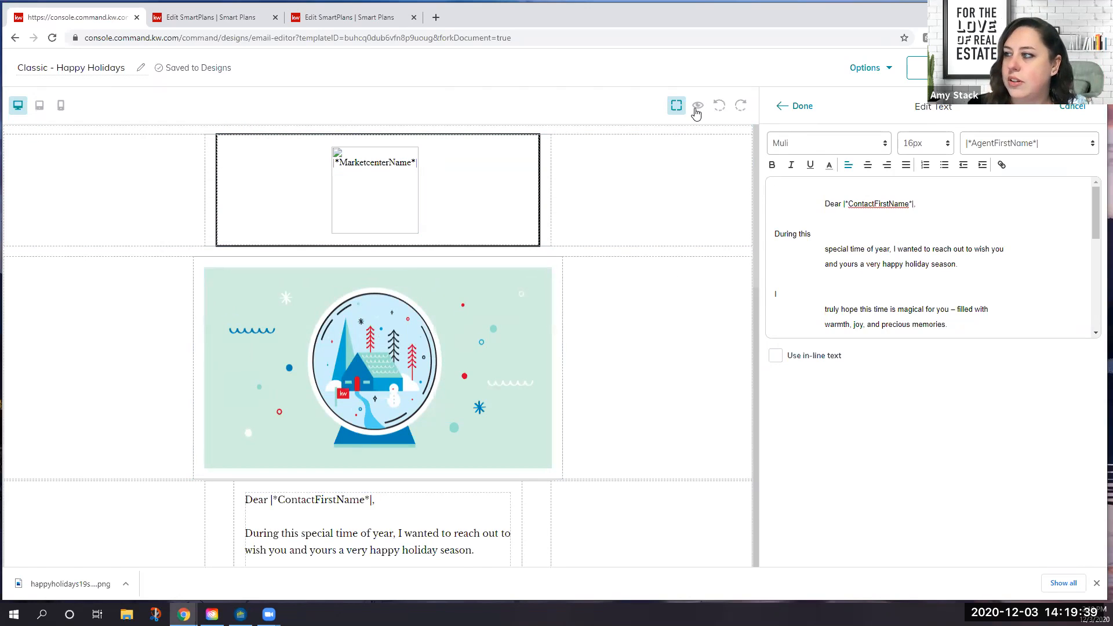
Preview the holiday email in desktop and tablet layouts, checking the image, letter and contact block
click(696, 111)
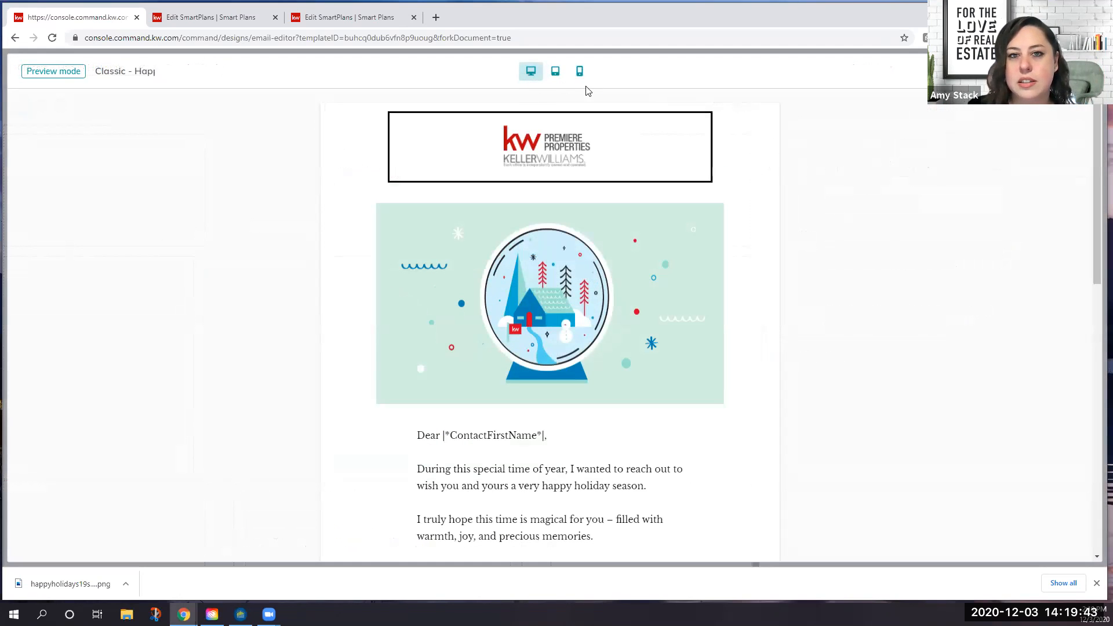
scroll(745, 320, down, 7)
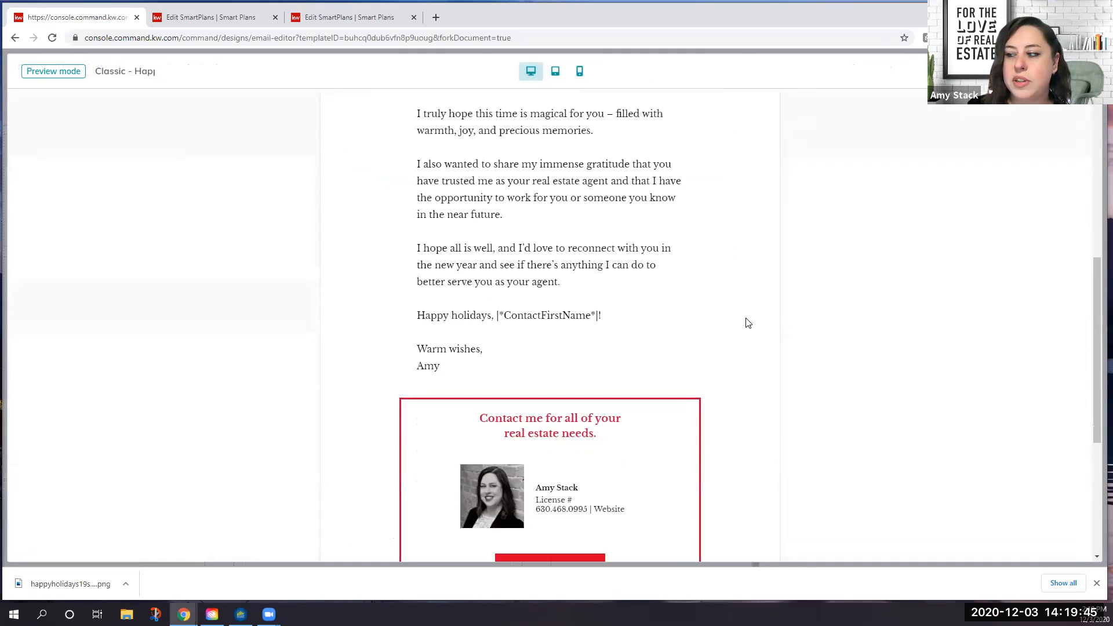
scroll(748, 323, down, 5)
scroll(747, 323, up, 15)
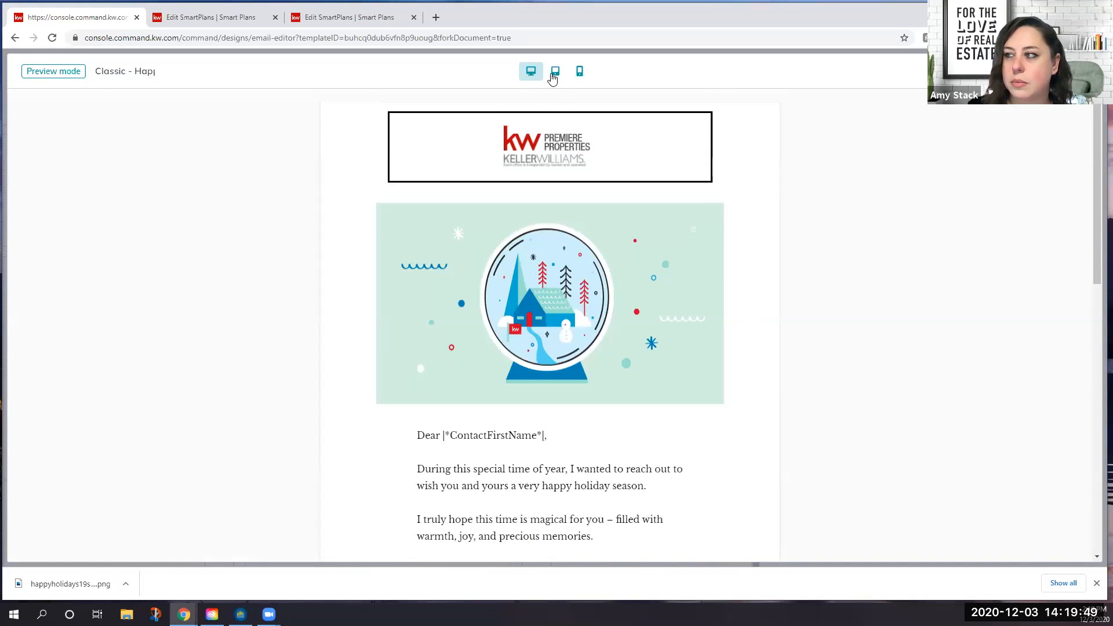
click(555, 72)
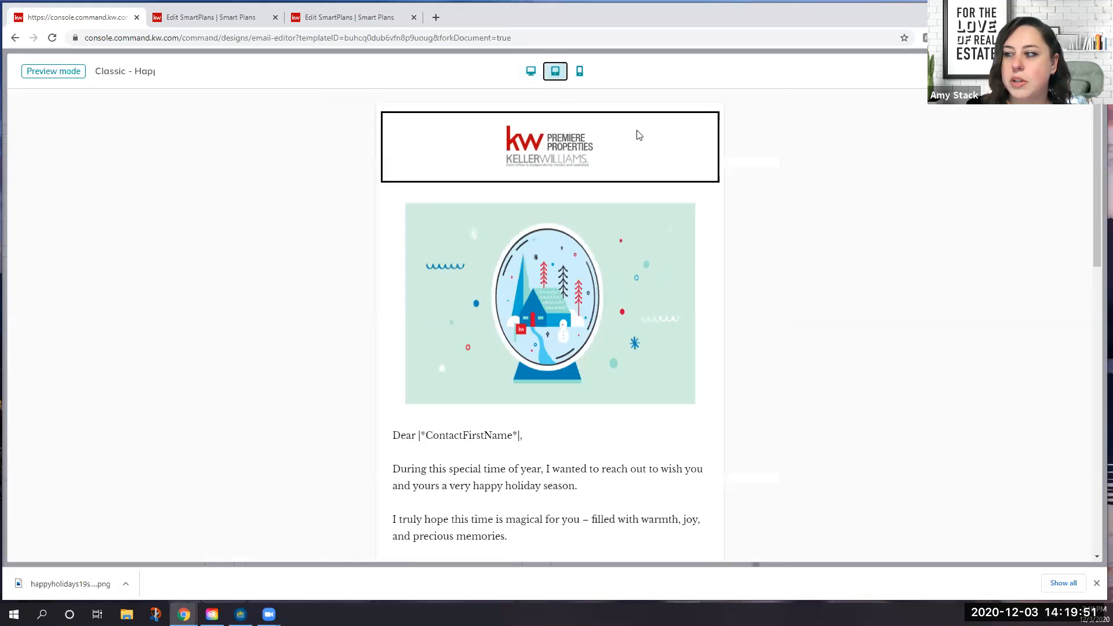
scroll(563, 306, down, 4)
scroll(568, 310, up, 4)
Check the email's mobile layout down to the footer, and return to the editor to review the letter text
click(579, 72)
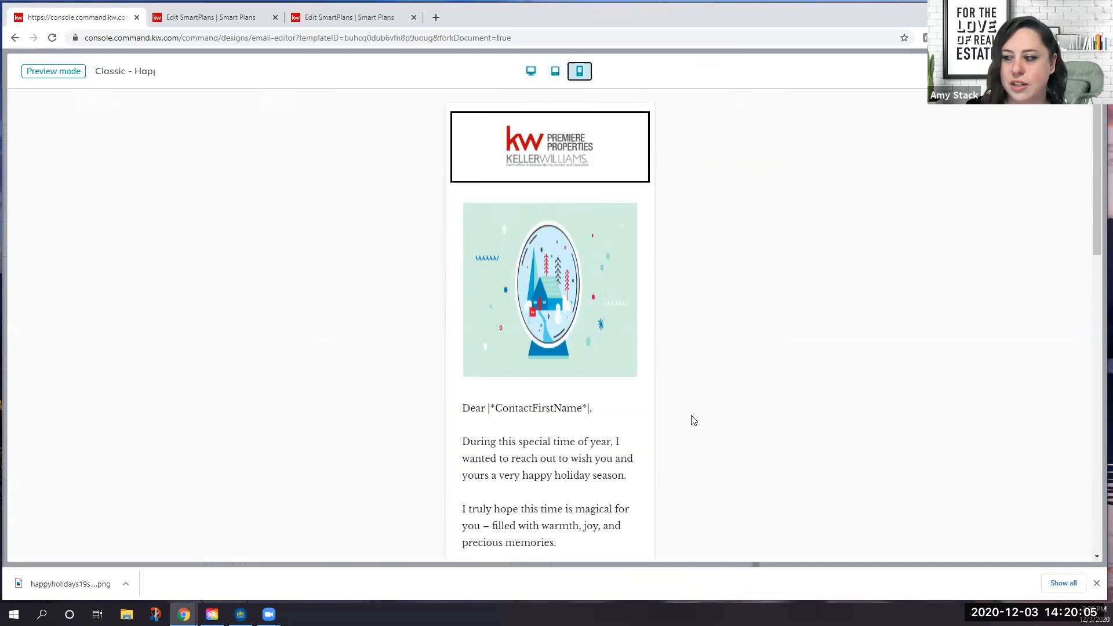
scroll(693, 420, down, 2)
scroll(693, 420, down, 8)
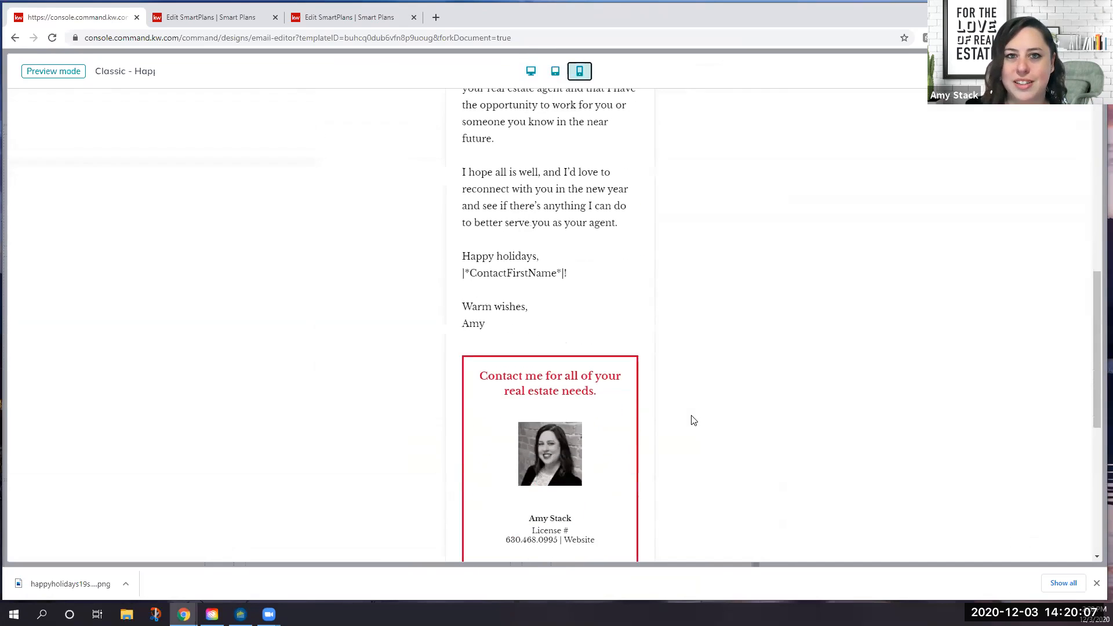
scroll(694, 419, down, 5)
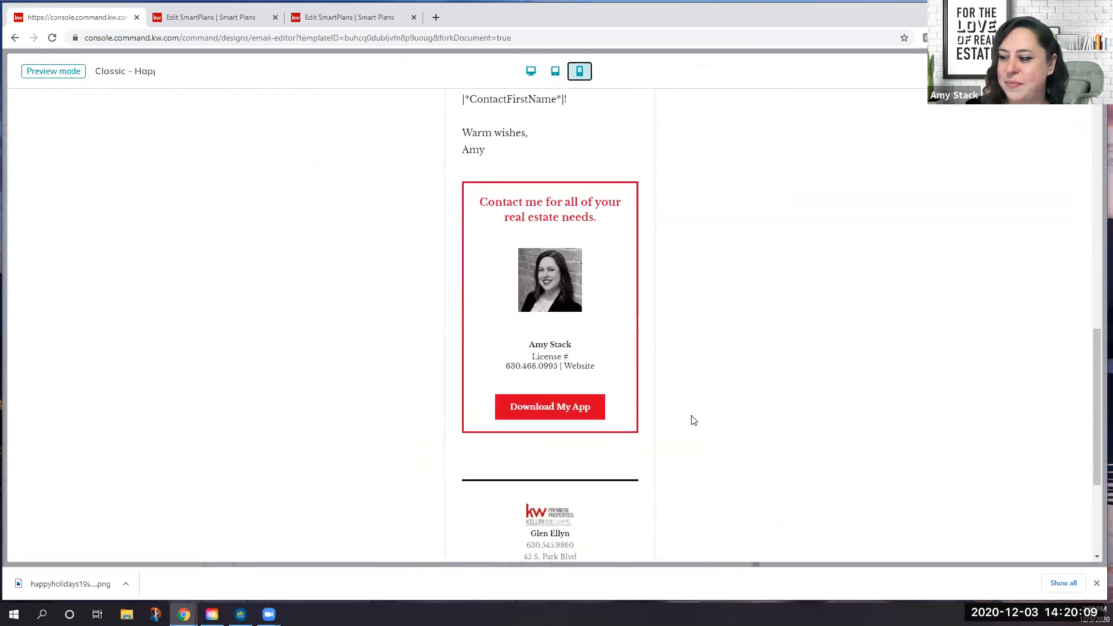
scroll(694, 416, up, 5)
scroll(699, 410, up, 5)
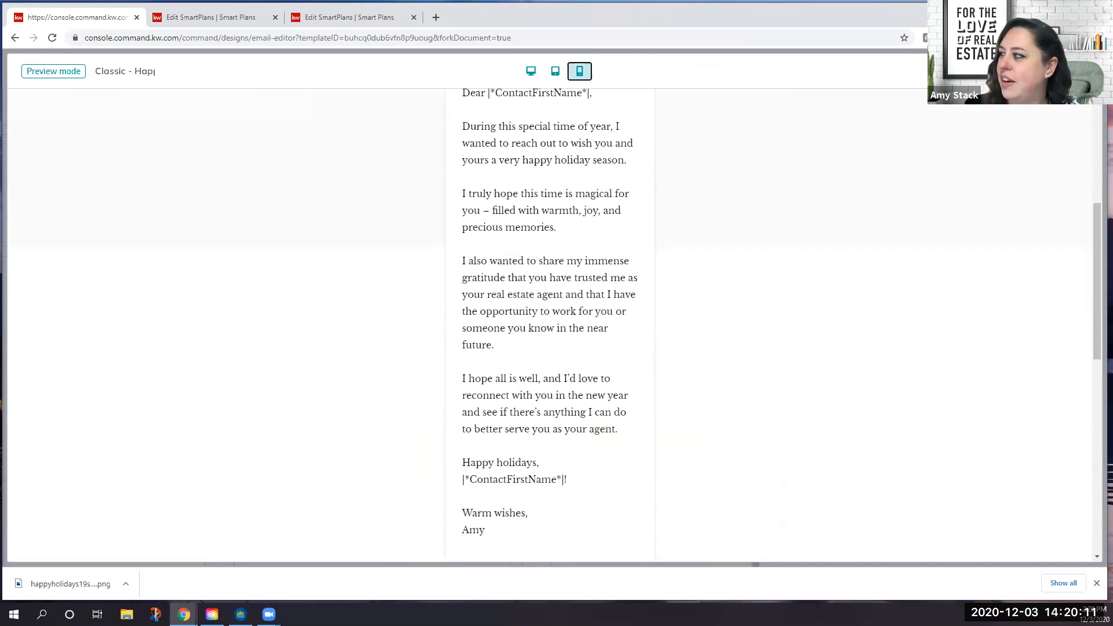
click(1082, 70)
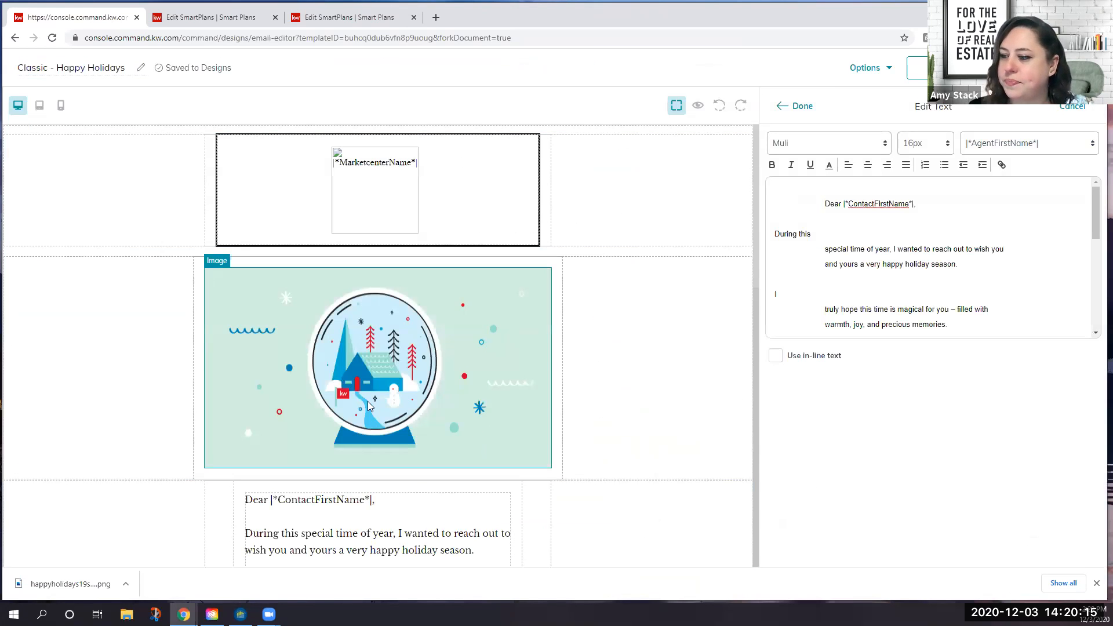
scroll(489, 436, down, 5)
scroll(497, 433, up, 1)
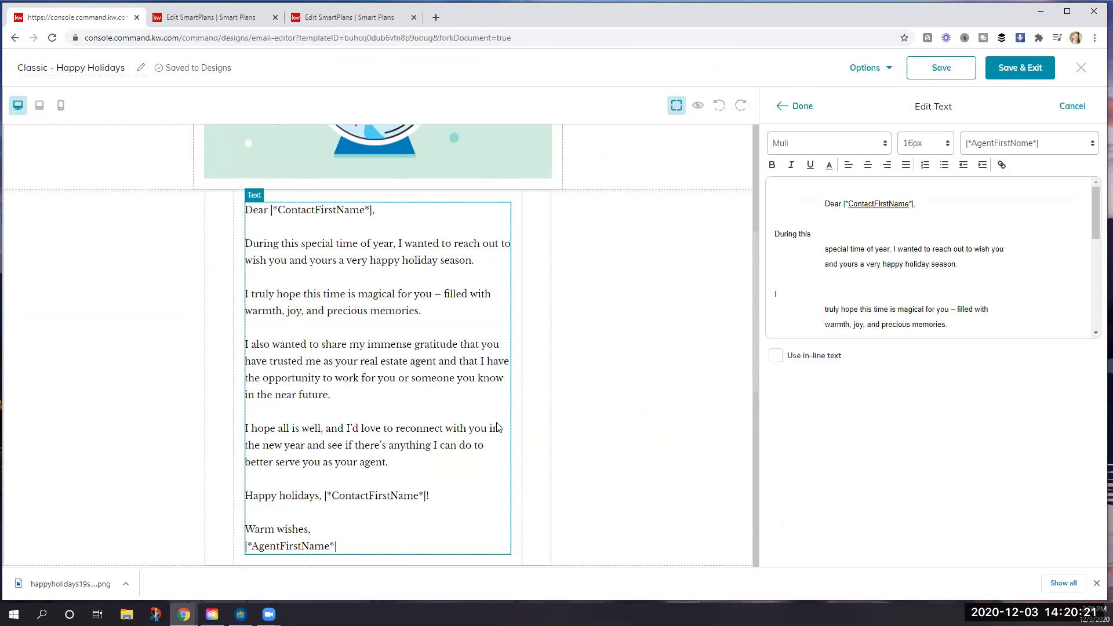
Review the holiday email's snow globe image, letter text and contact block in the desktop layout
scroll(497, 428, up, 4)
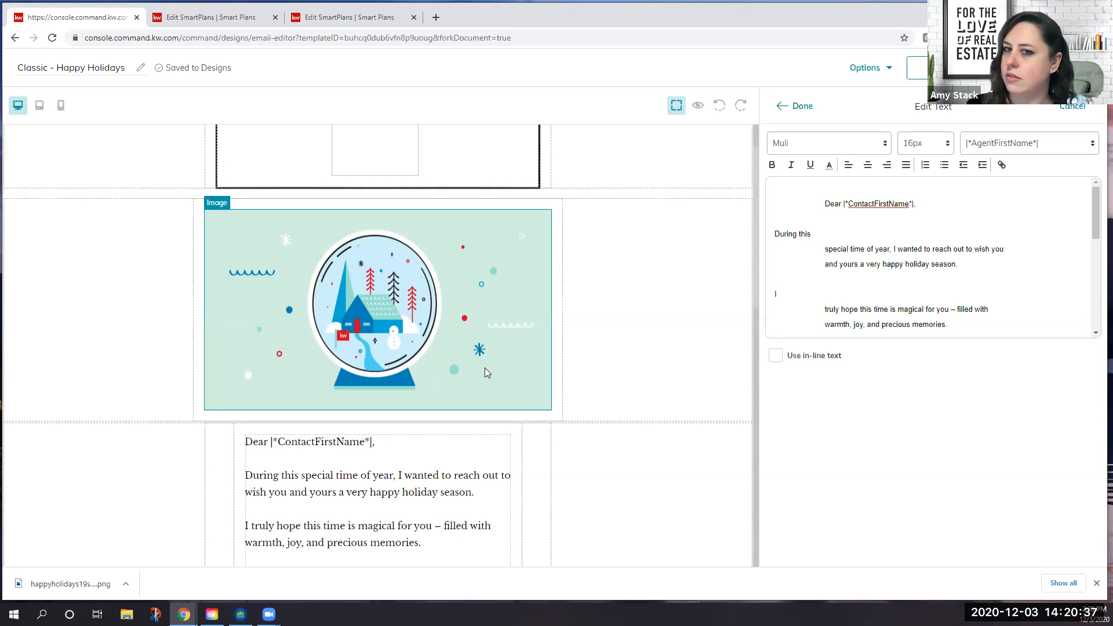
scroll(485, 372, down, 3)
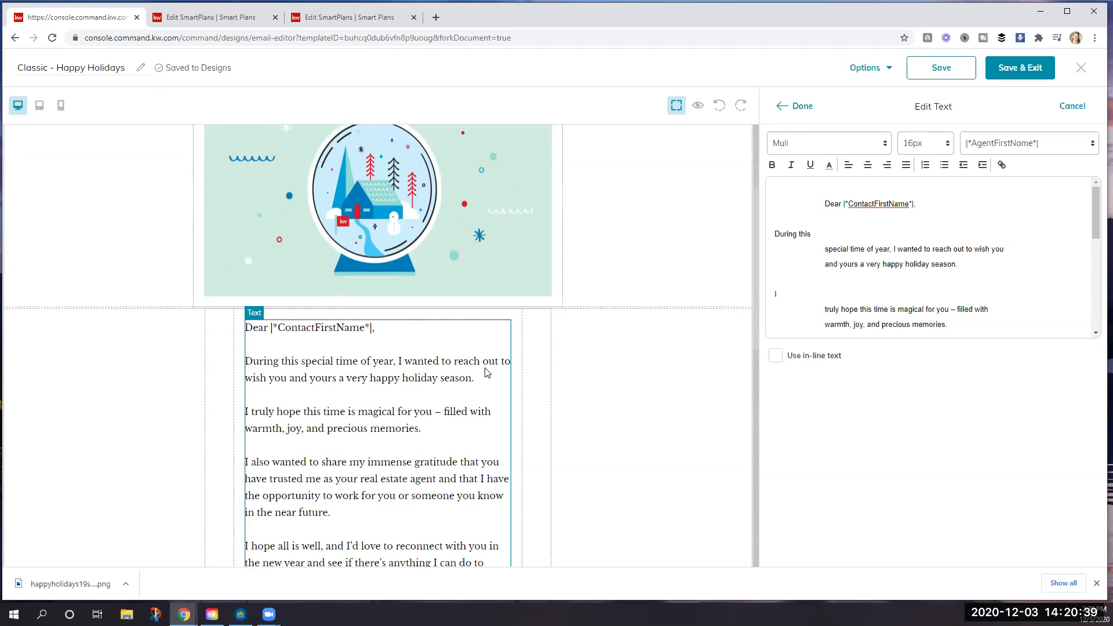
scroll(485, 372, up, 2)
scroll(486, 372, up, 1)
scroll(486, 372, down, 2)
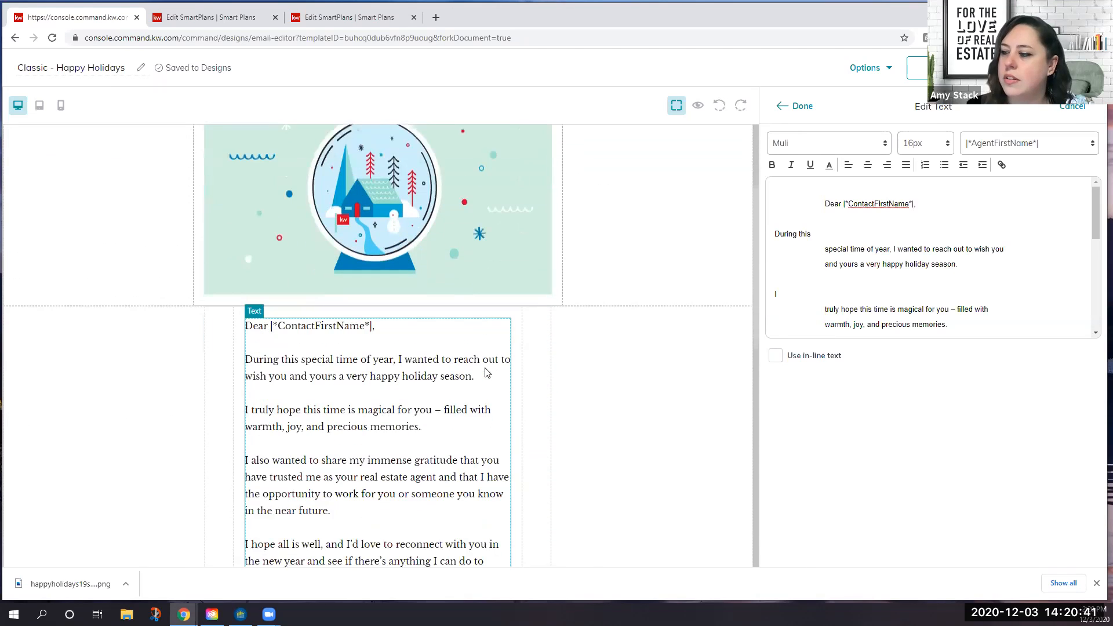
scroll(486, 372, down, 1)
scroll(486, 372, up, 3)
scroll(485, 372, down, 3)
scroll(486, 372, down, 5)
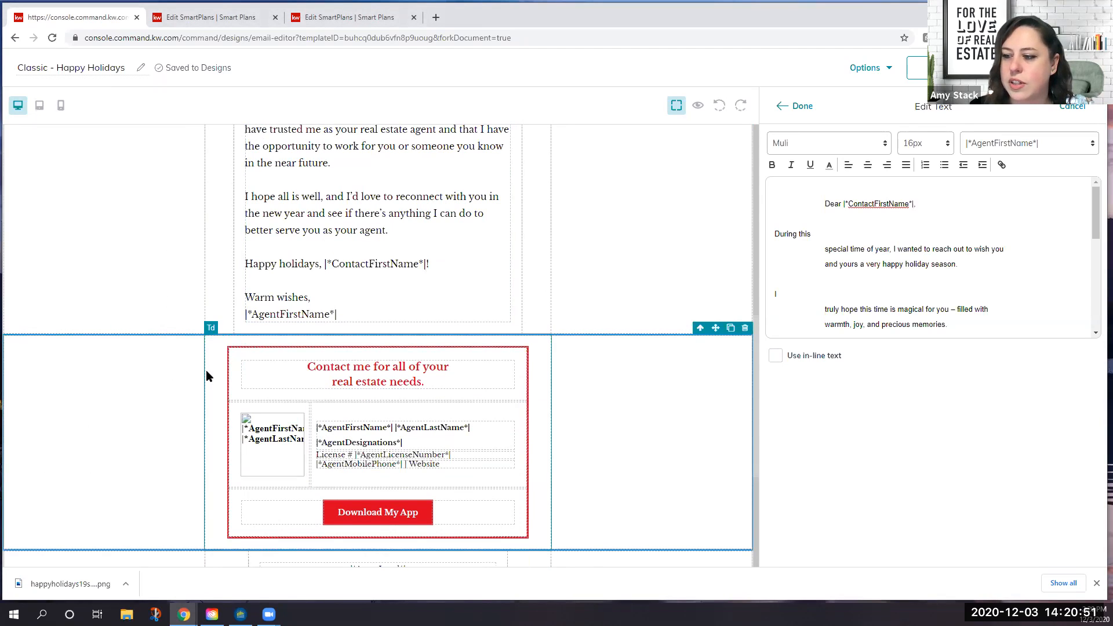
scroll(404, 322, up, 2)
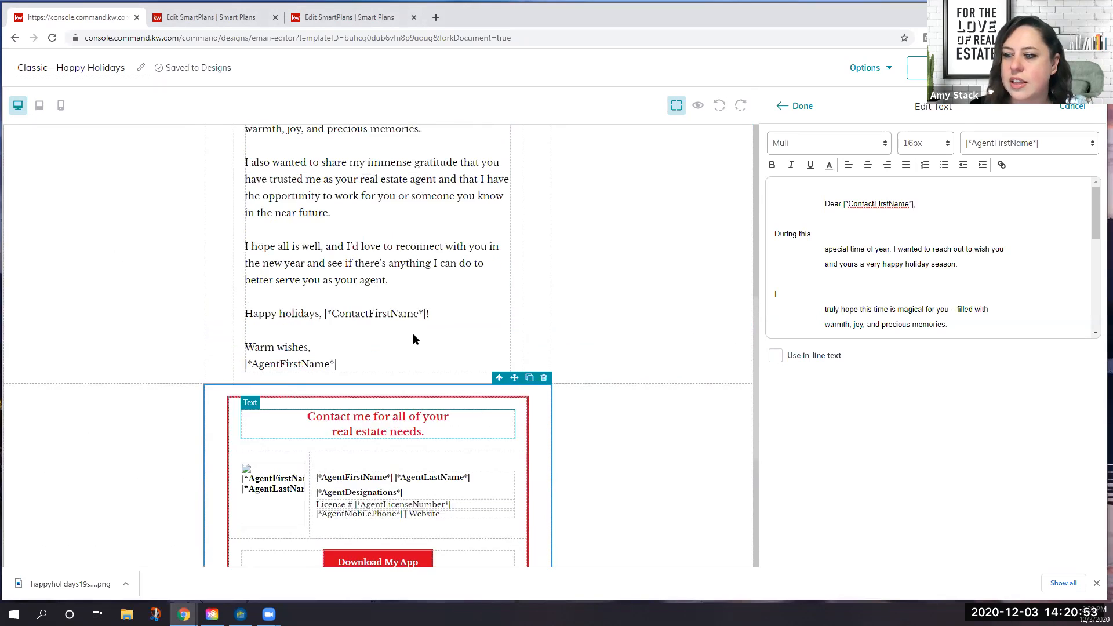
scroll(404, 323, up, 4)
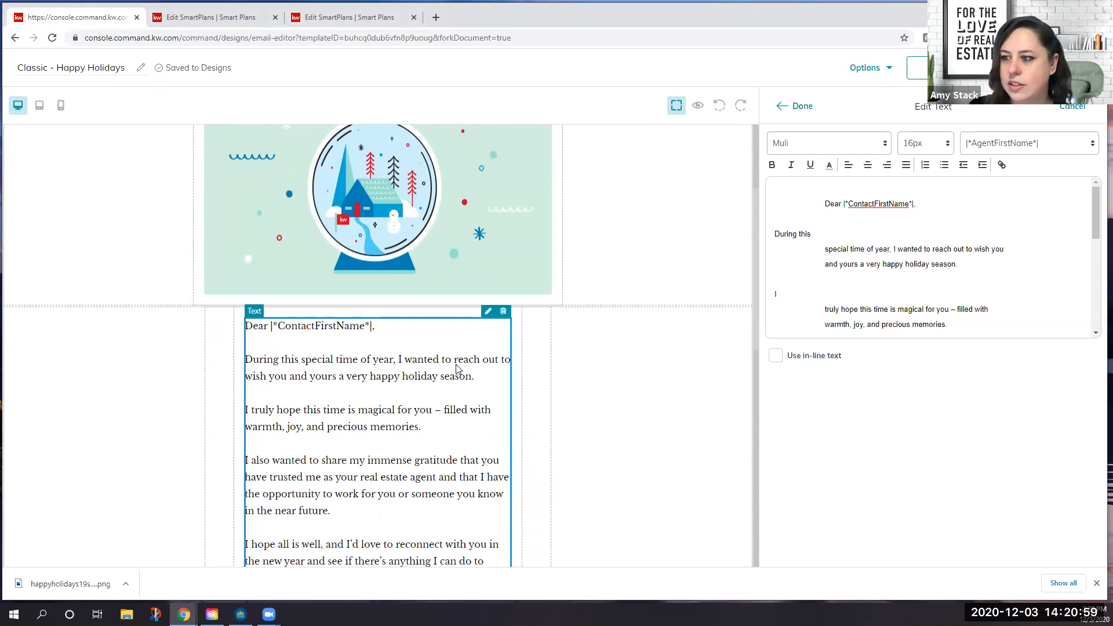
scroll(456, 365, up, 2)
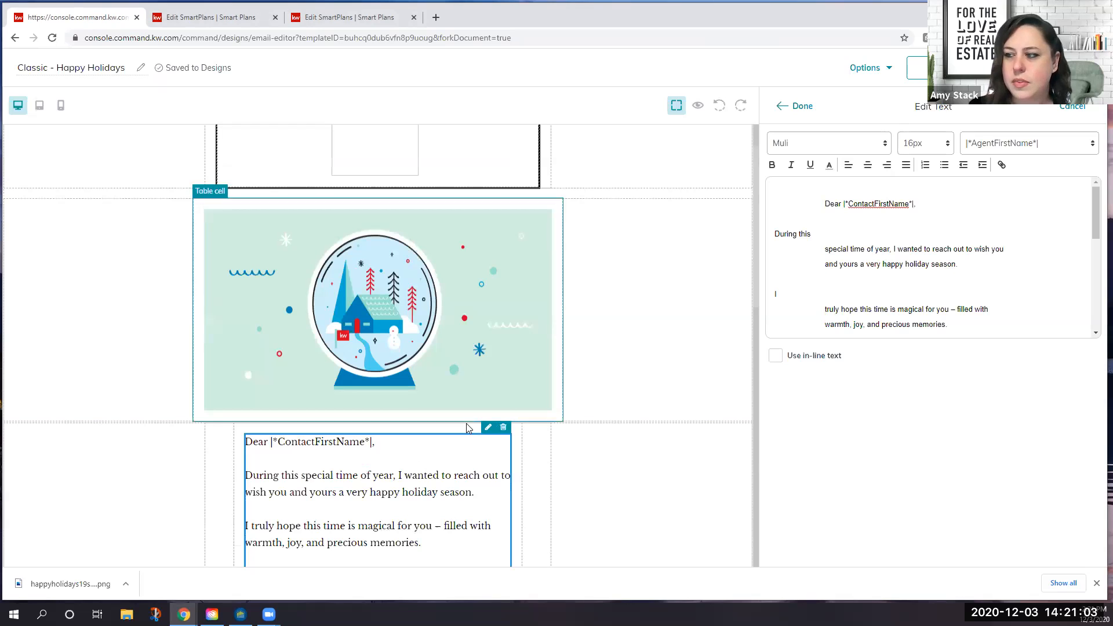
Insert the |*ContactLastName*| merge field after the contact's first name in the letter's greeting and apply the text edit
scroll(378, 457, down, 5)
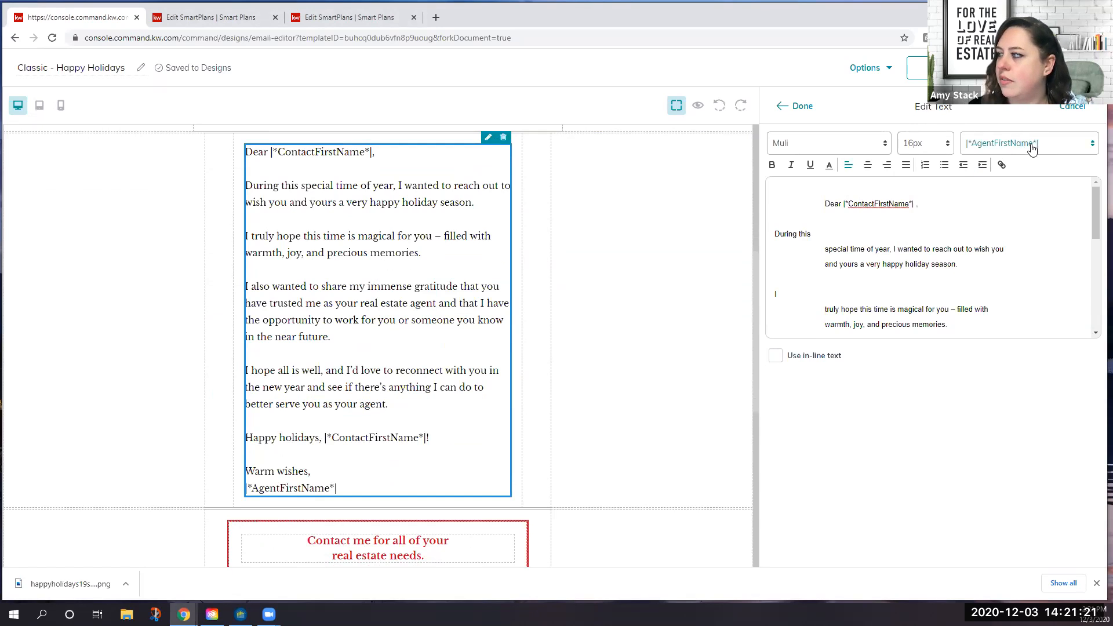
click(1009, 145)
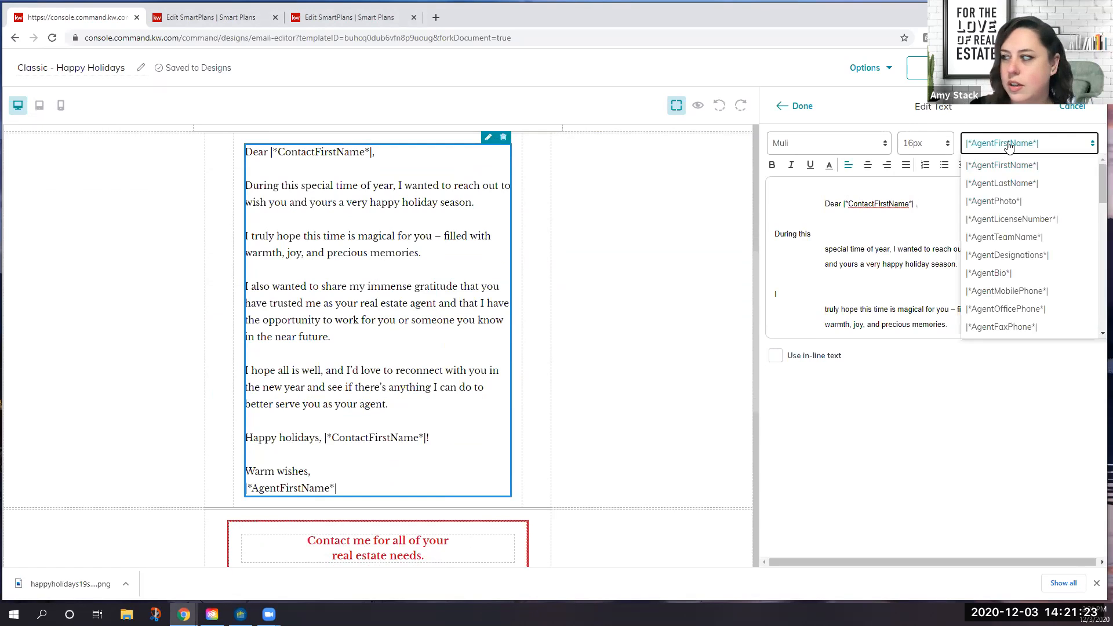
scroll(1016, 192, down, 4)
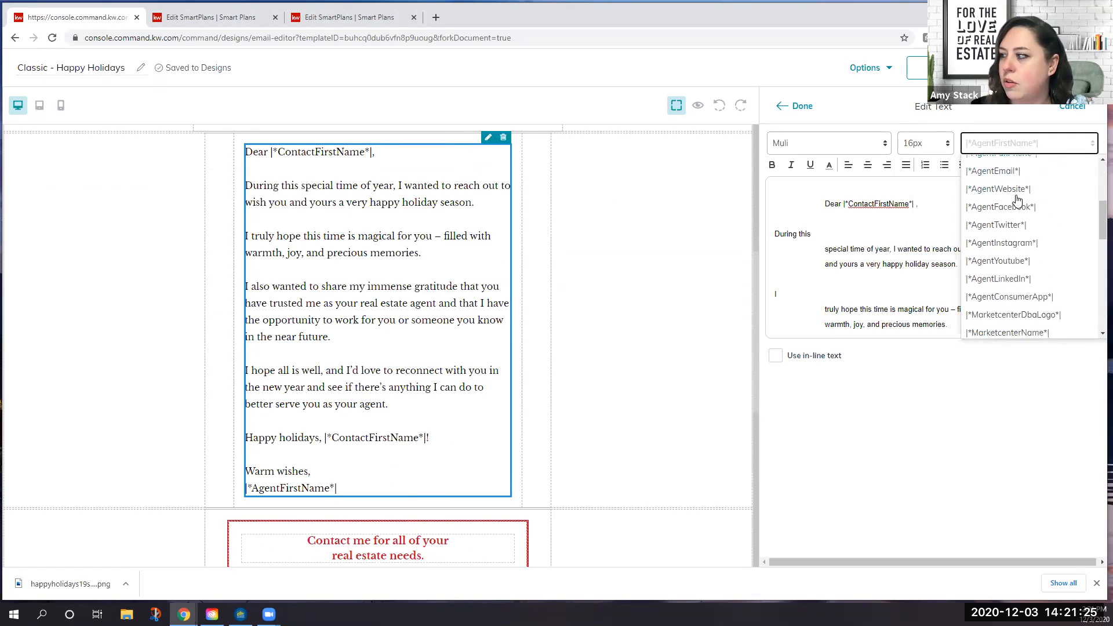
scroll(1017, 200, down, 5)
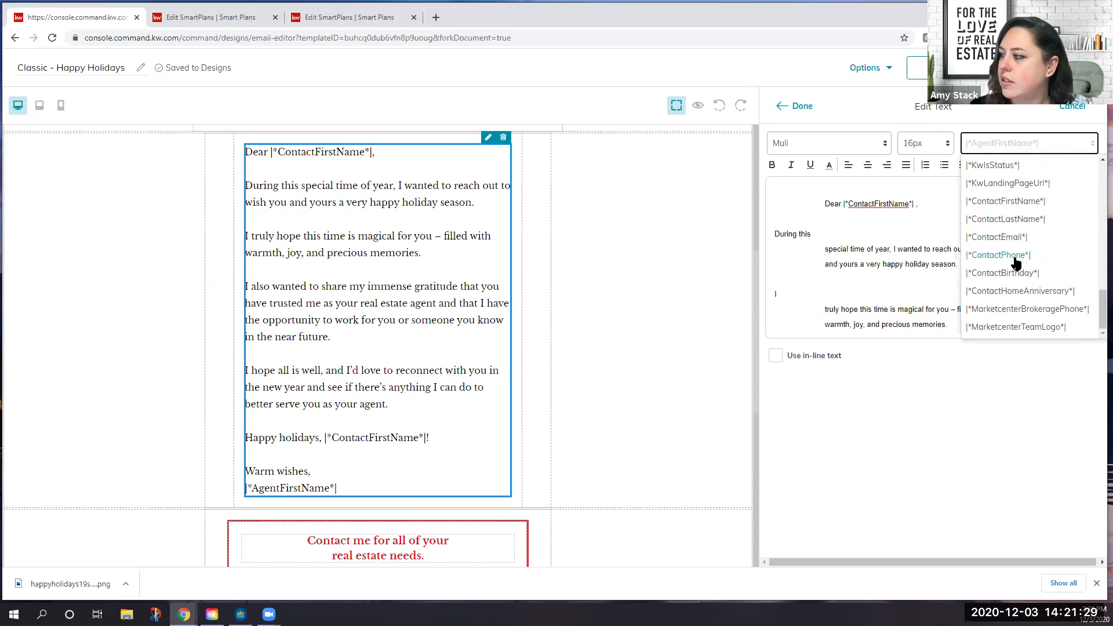
click(1022, 220)
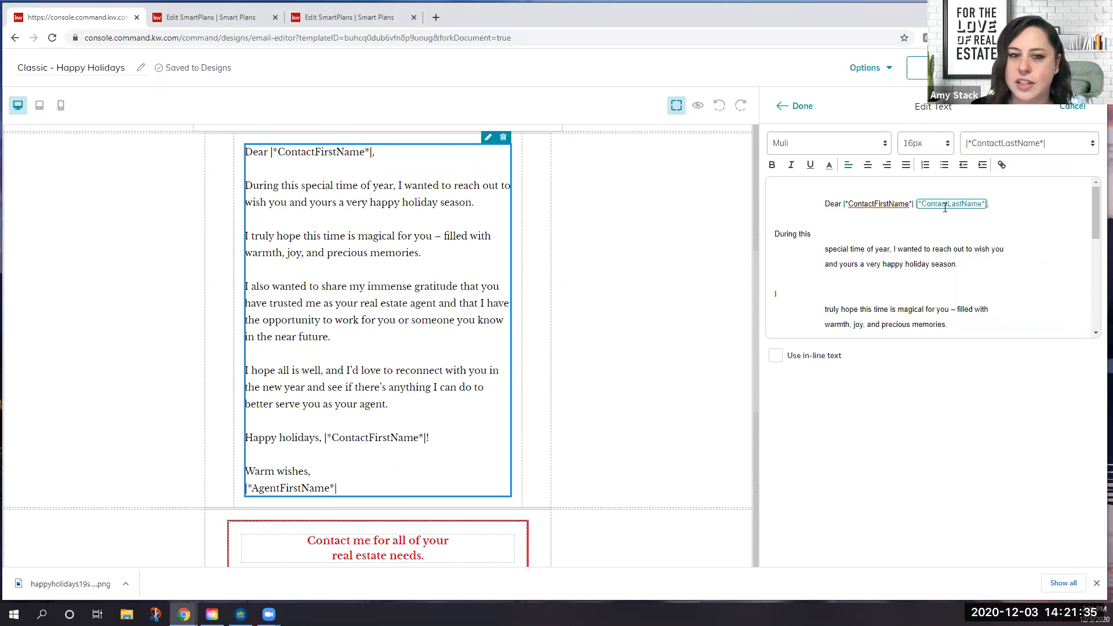
click(795, 106)
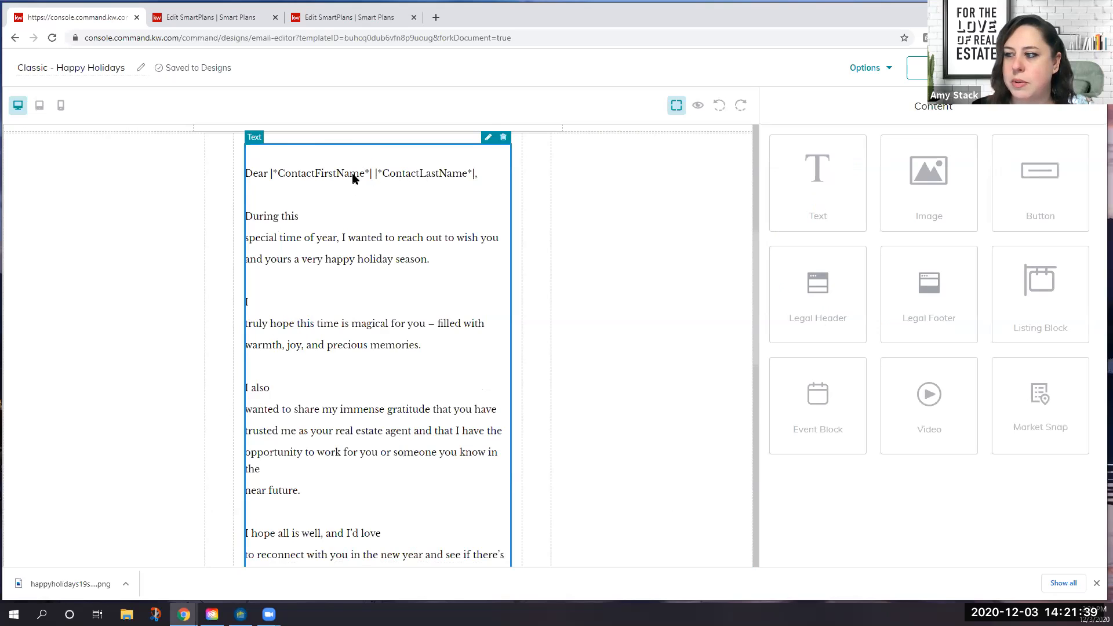
Remove the line break and extra spaces after "I" so the second paragraph starts "I truly hope this time is magical", and apply the edit
scroll(376, 388, down, 4)
scroll(368, 409, up, 3)
scroll(365, 411, up, 2)
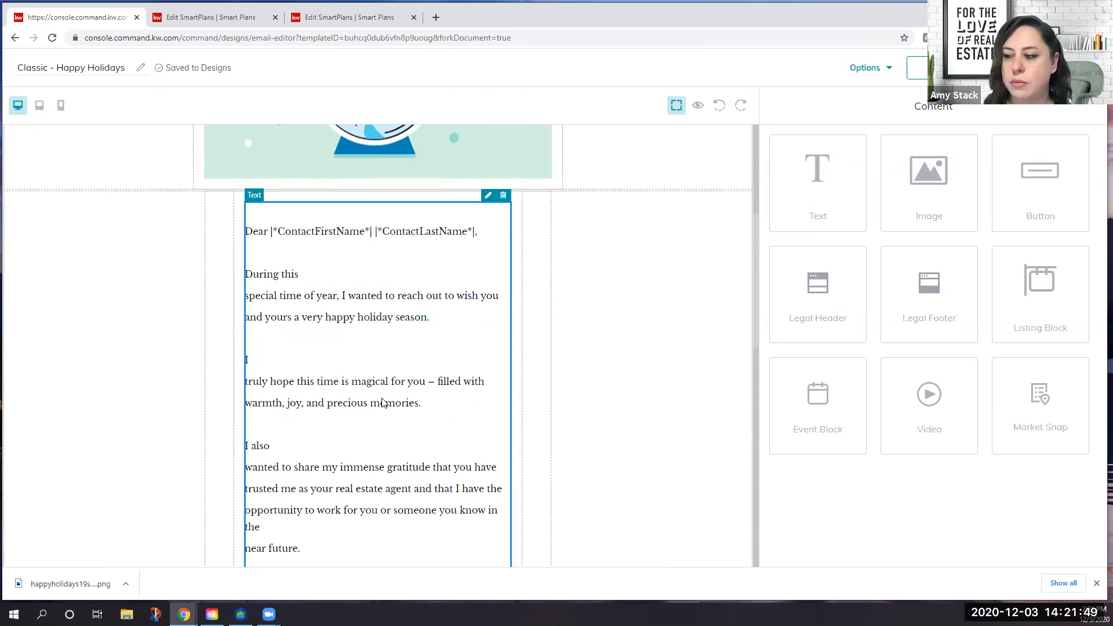
click(489, 196)
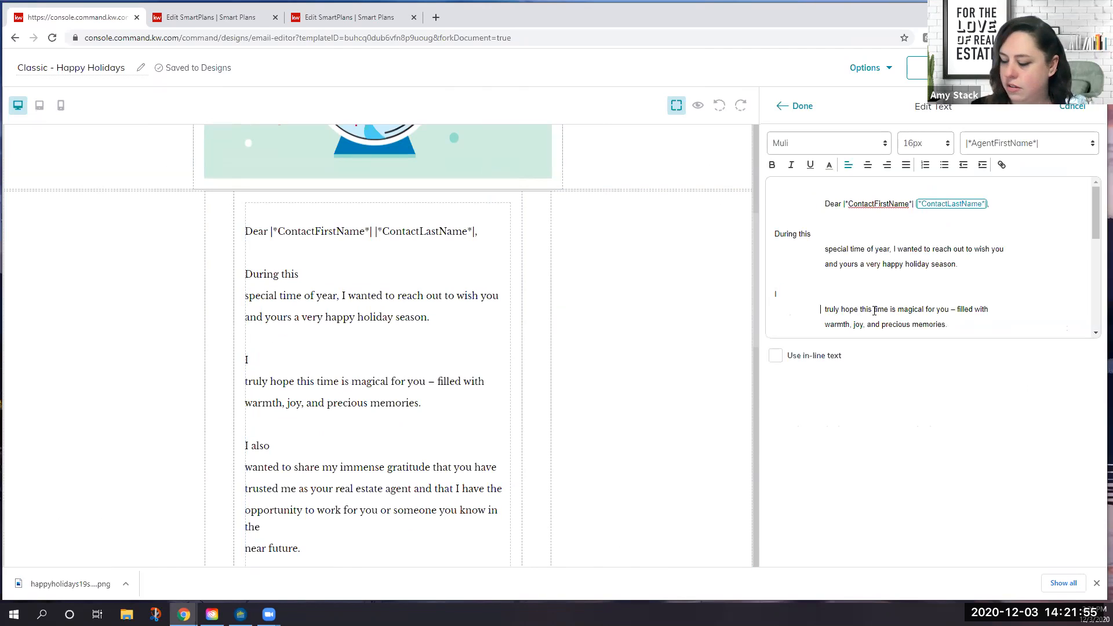
key(BackSpace)
key(BackSpace)
key(BackSpace)
key(BackSpace)
key(BackSpace)
key(BackSpace)
key(BackSpace)
key(BackSpace)
key(BackSpace)
key(BackSpace)
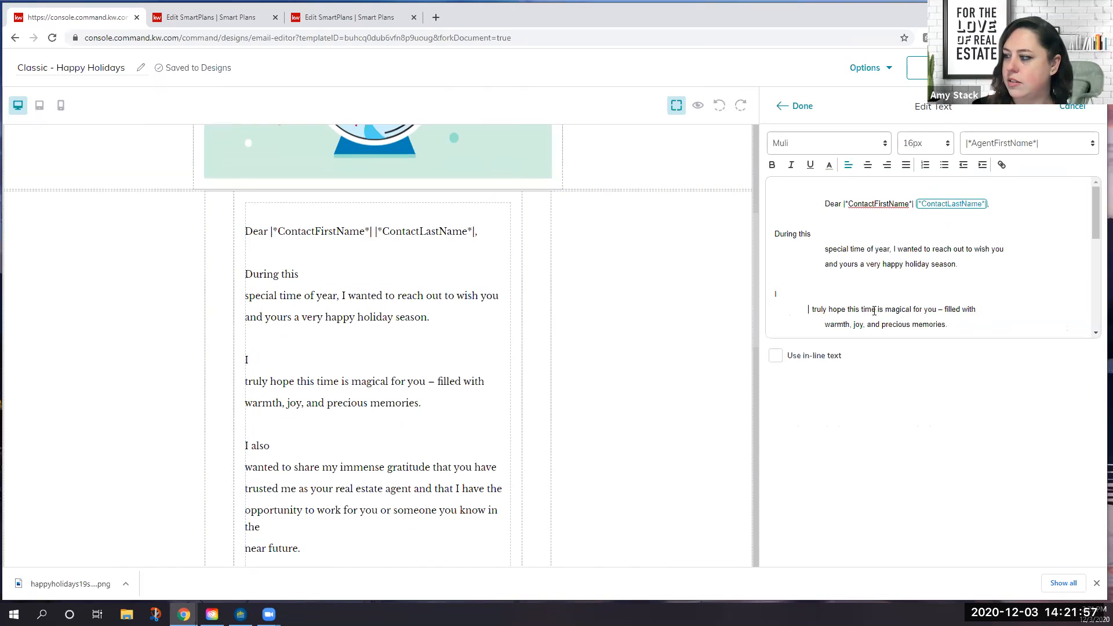
key(BackSpace)
key(BackSpace)
key(BackSpace)
key(BackSpace)
key(BackSpace)
key(BackSpace)
key(BackSpace)
key(BackSpace)
key(BackSpace)
key(BackSpace)
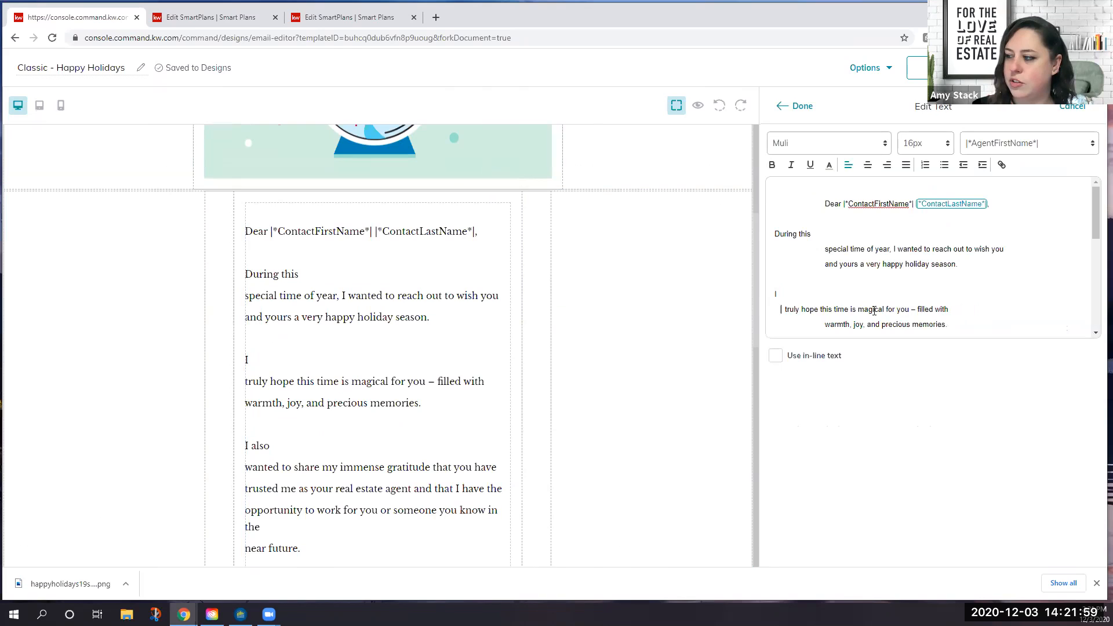
key(BackSpace)
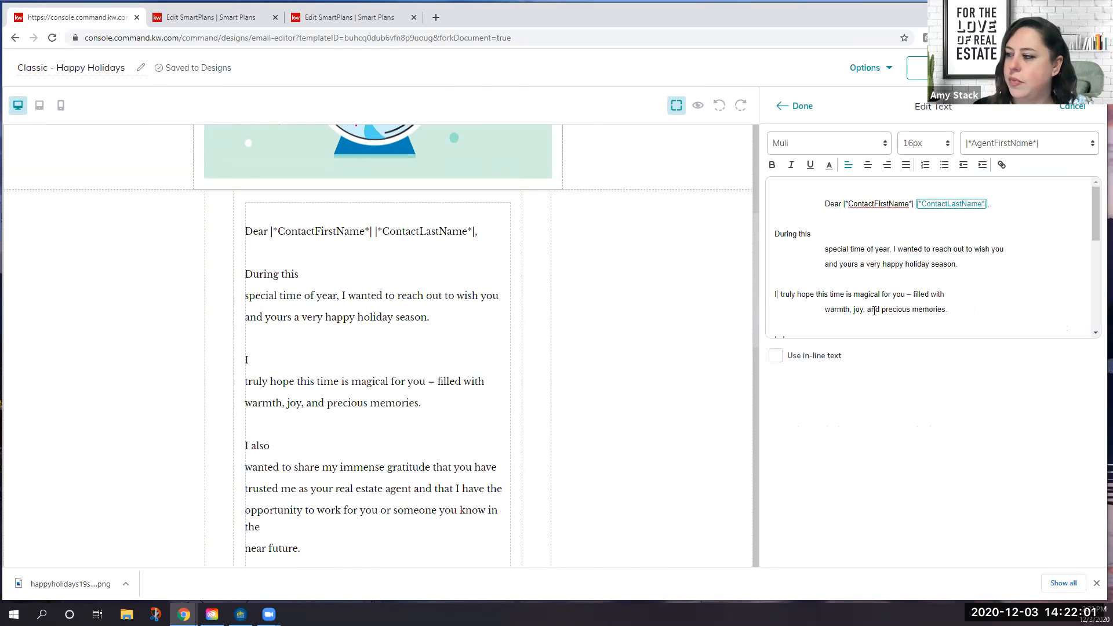
key(Delete)
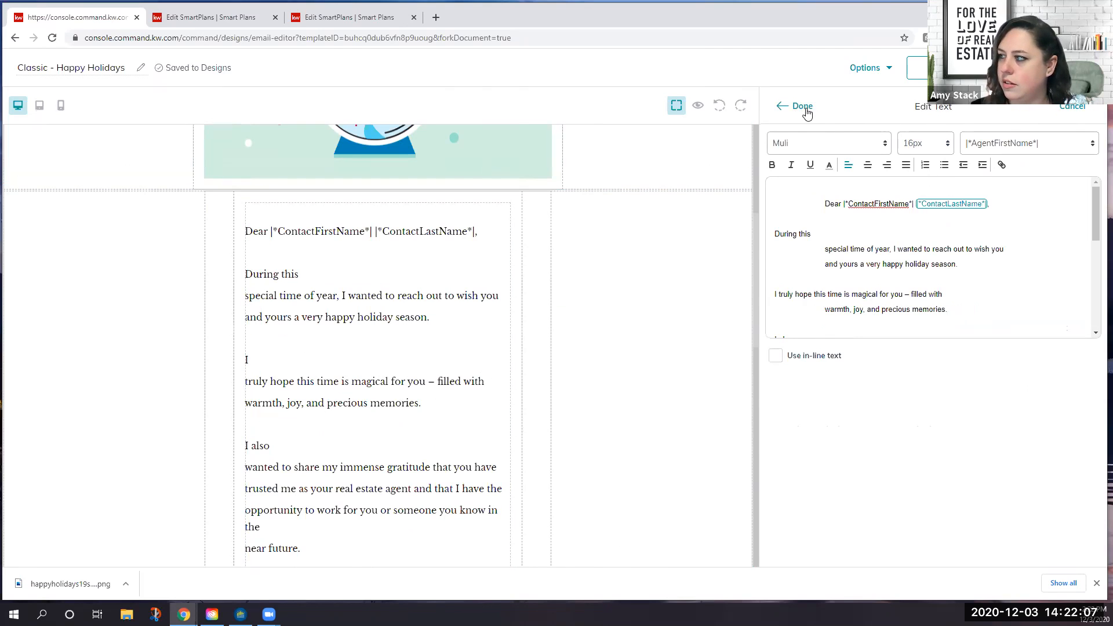
click(807, 110)
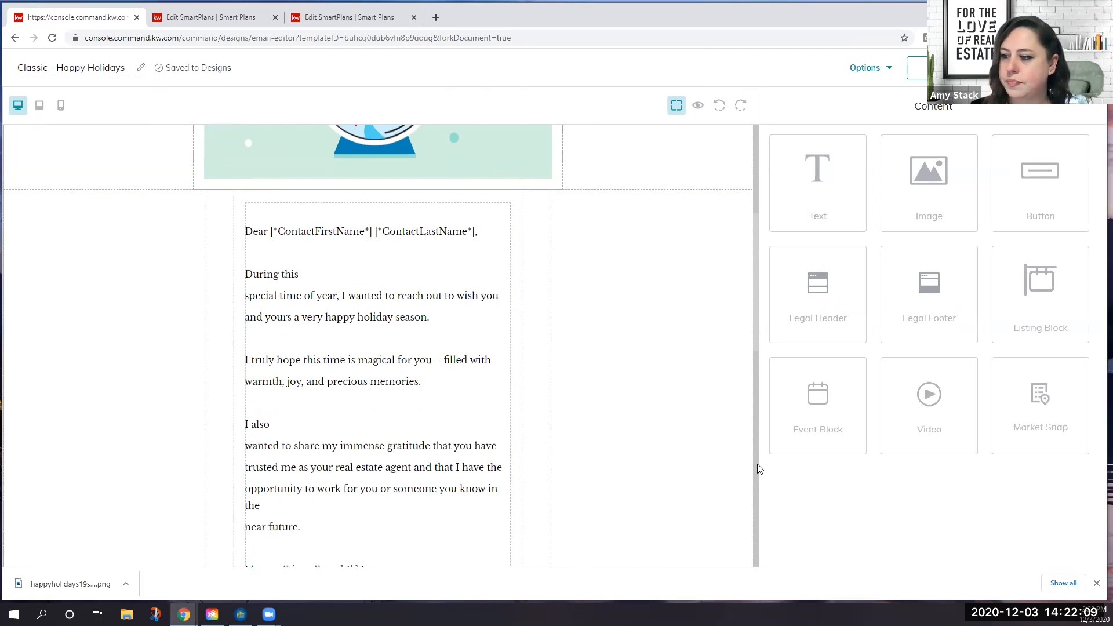
Rename the email "test holiday", then save it and exit to the design templates
scroll(562, 373, down, 6)
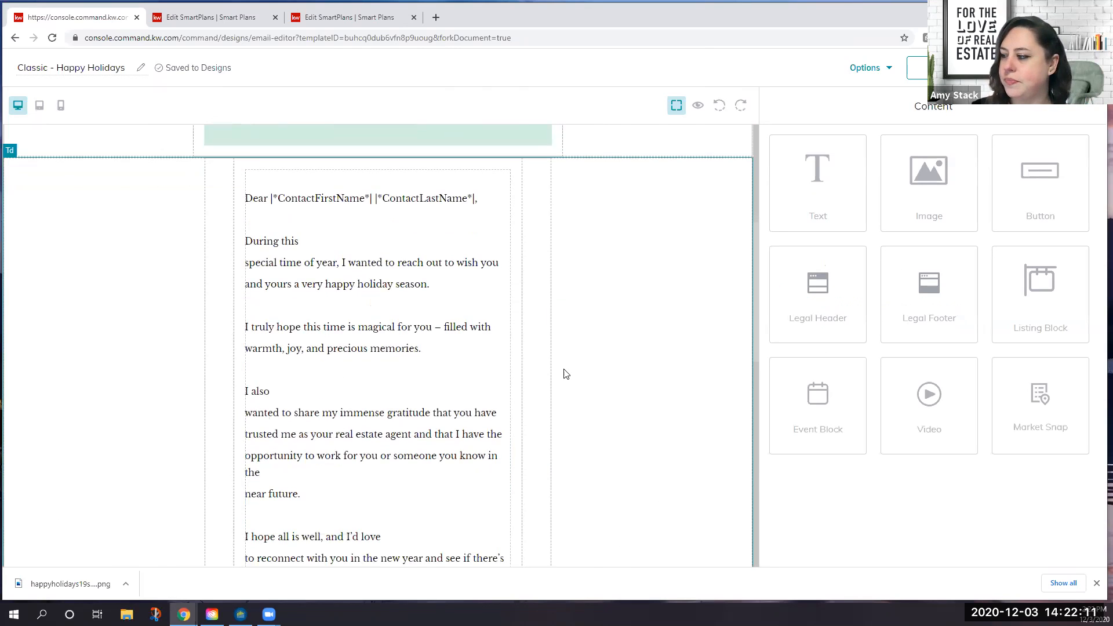
scroll(363, 373, up, 3)
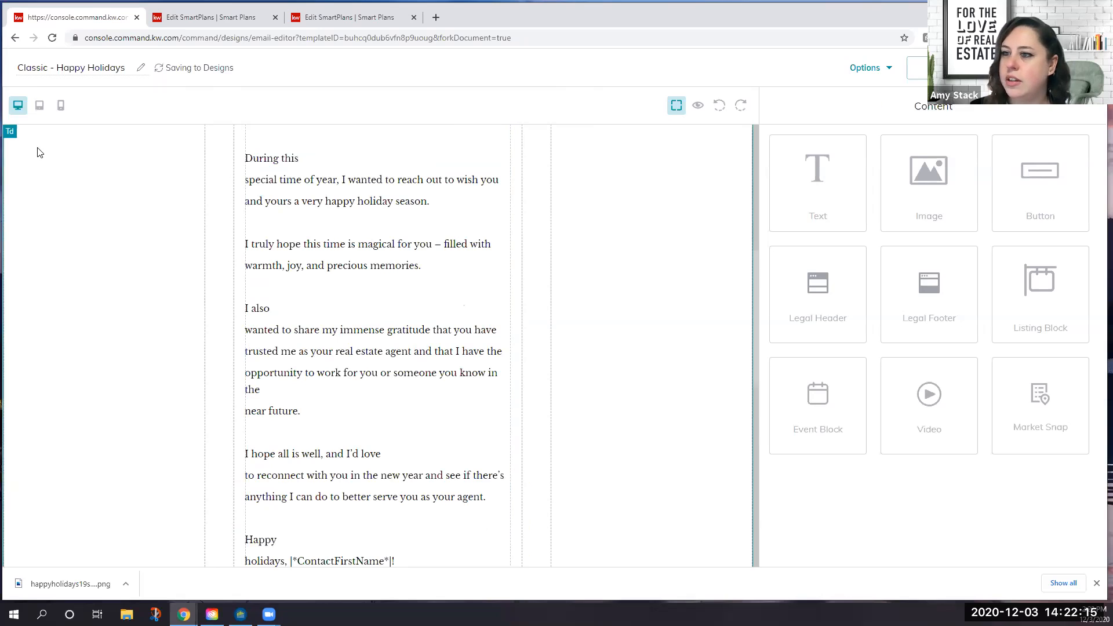
click(93, 72)
triple_click(92, 72)
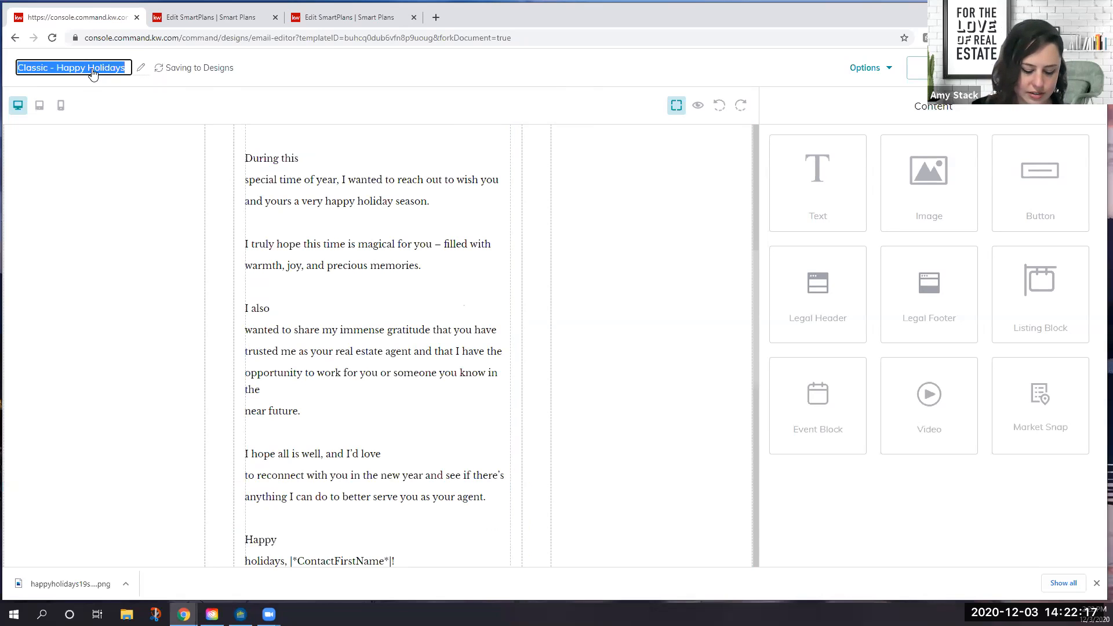
text(test holiday)
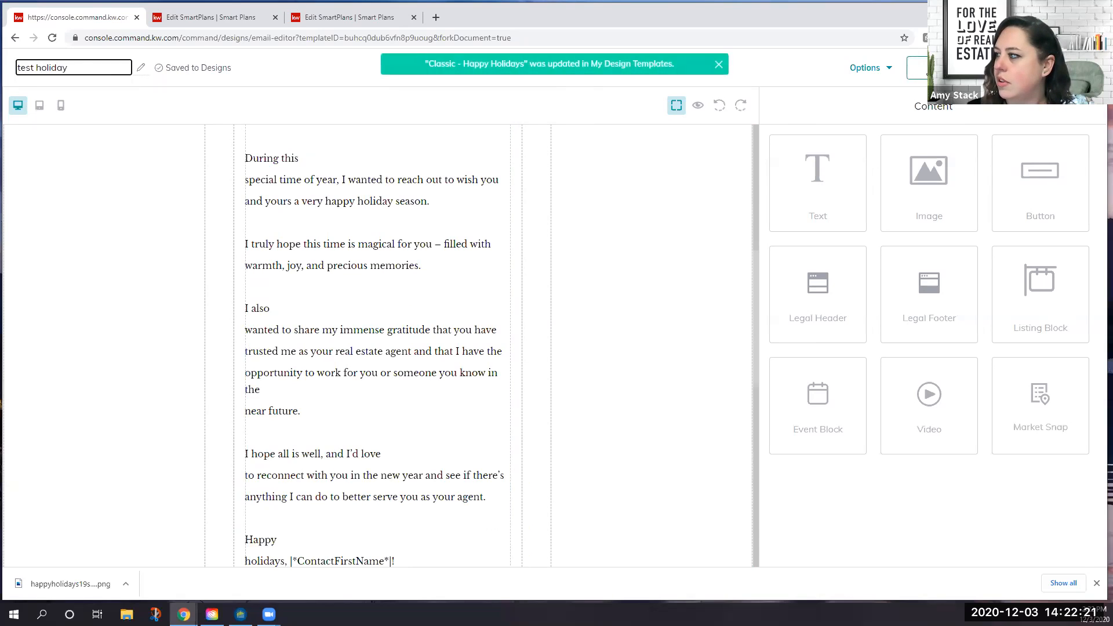
triple_click(67, 70)
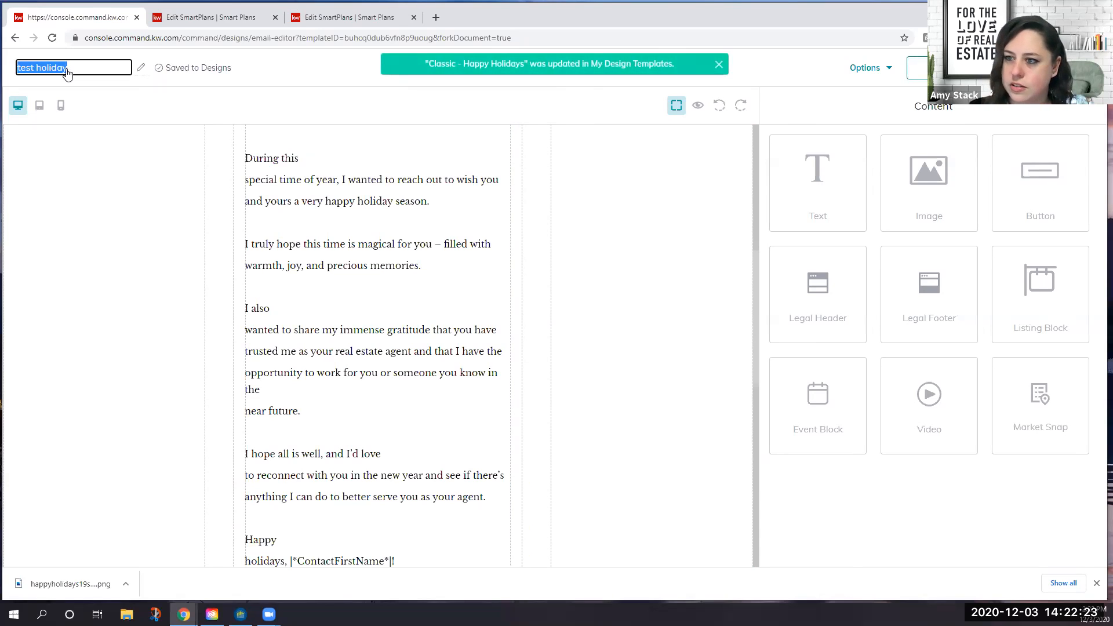
click(274, 70)
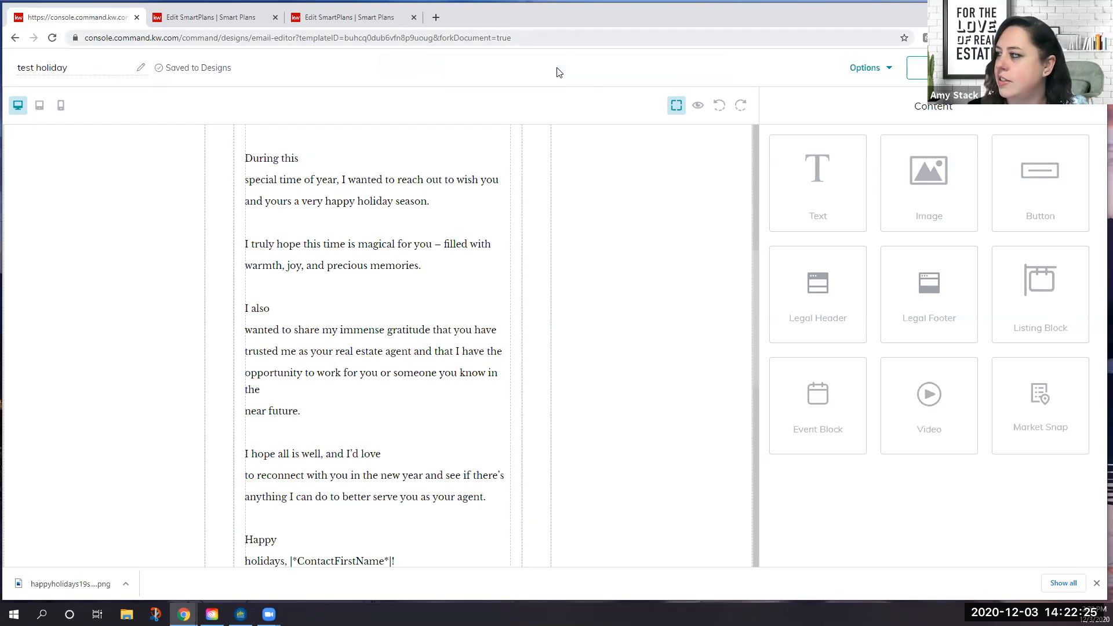
click(914, 69)
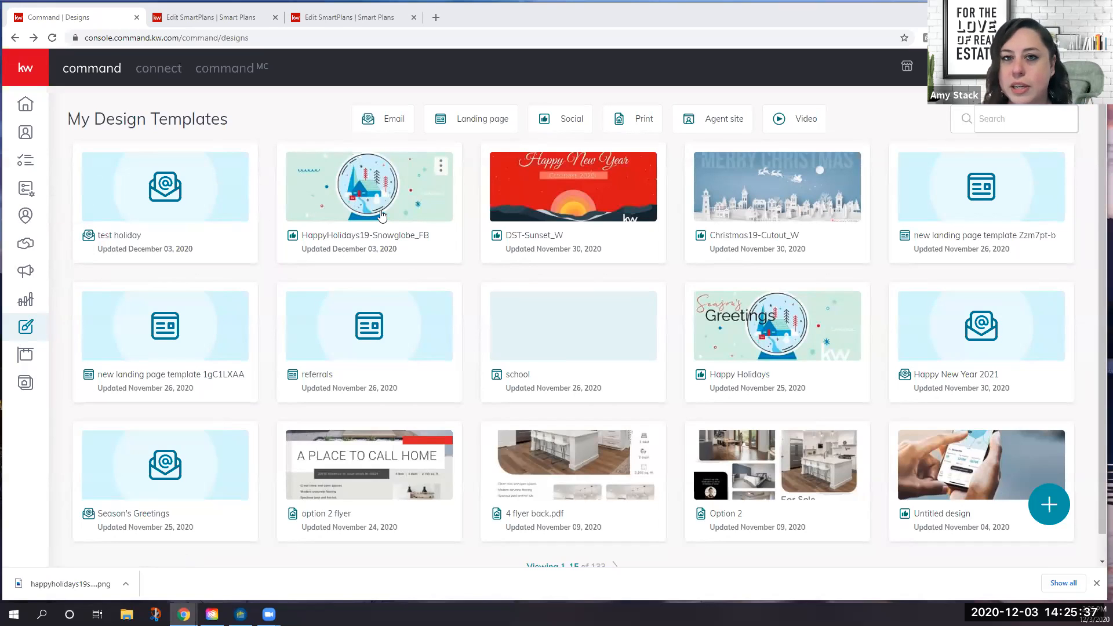
Go to SmartPlans and create a new SmartPlan named "holiday test"
click(27, 189)
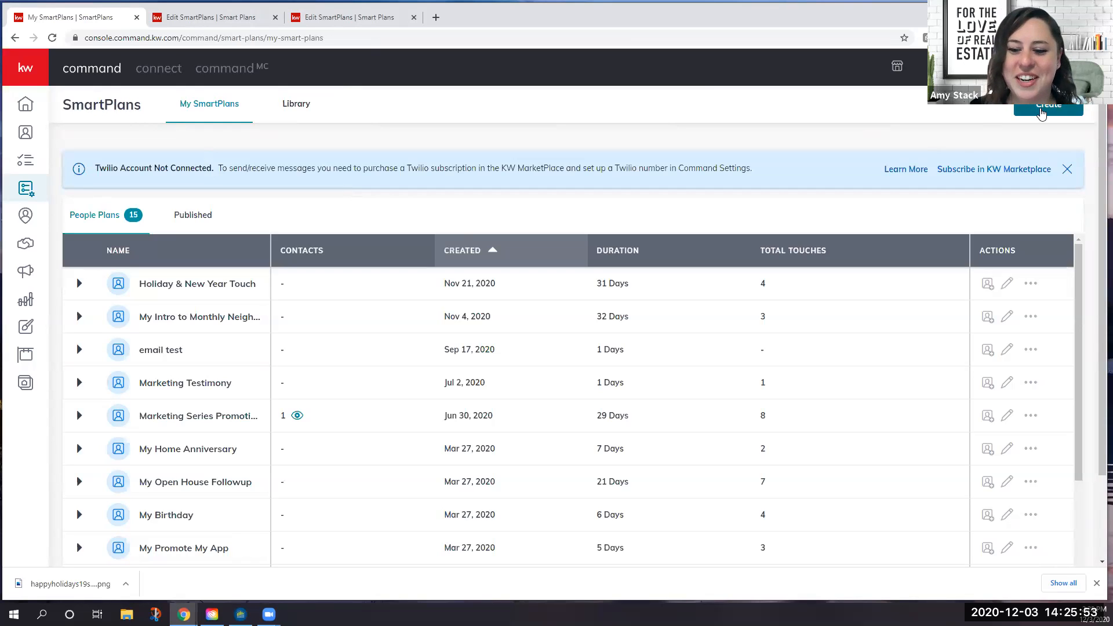
click(1042, 113)
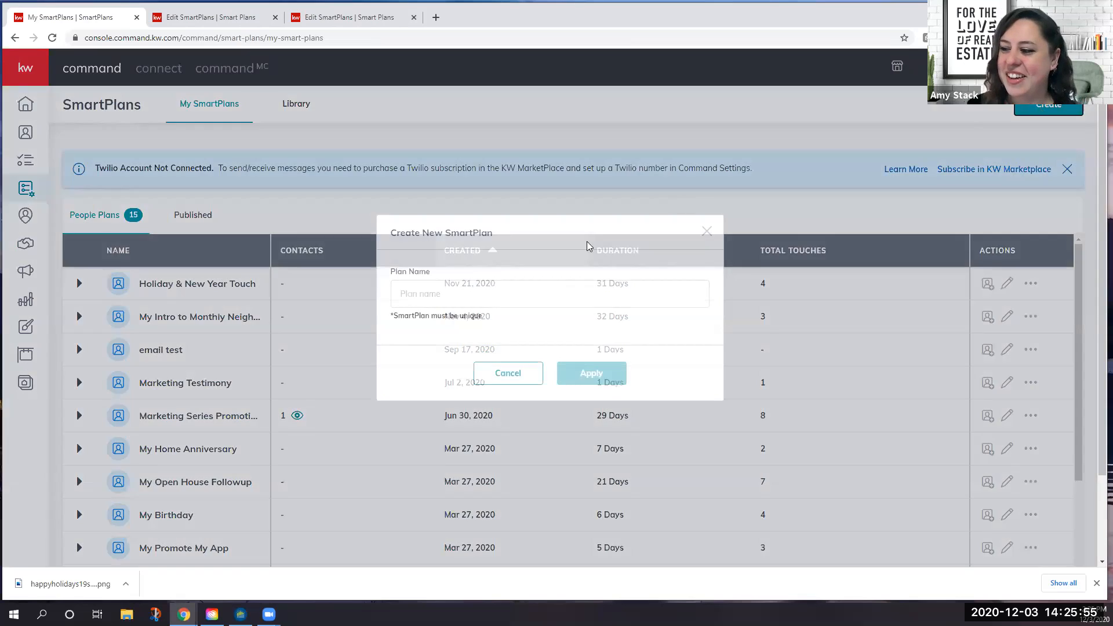
click(543, 282)
text(holid)
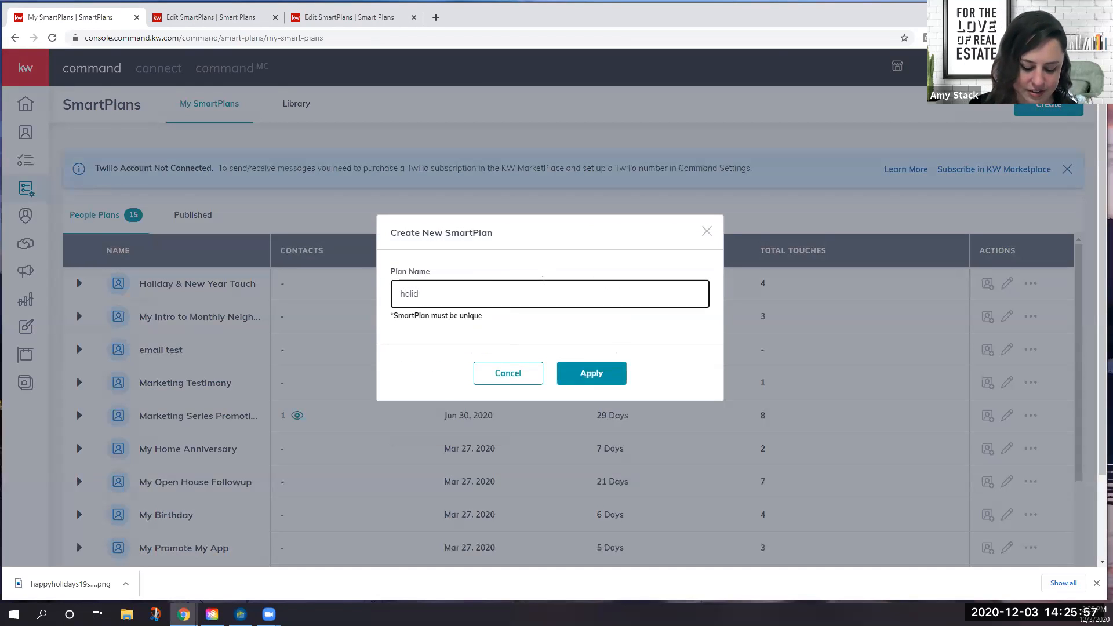
text(ay test)
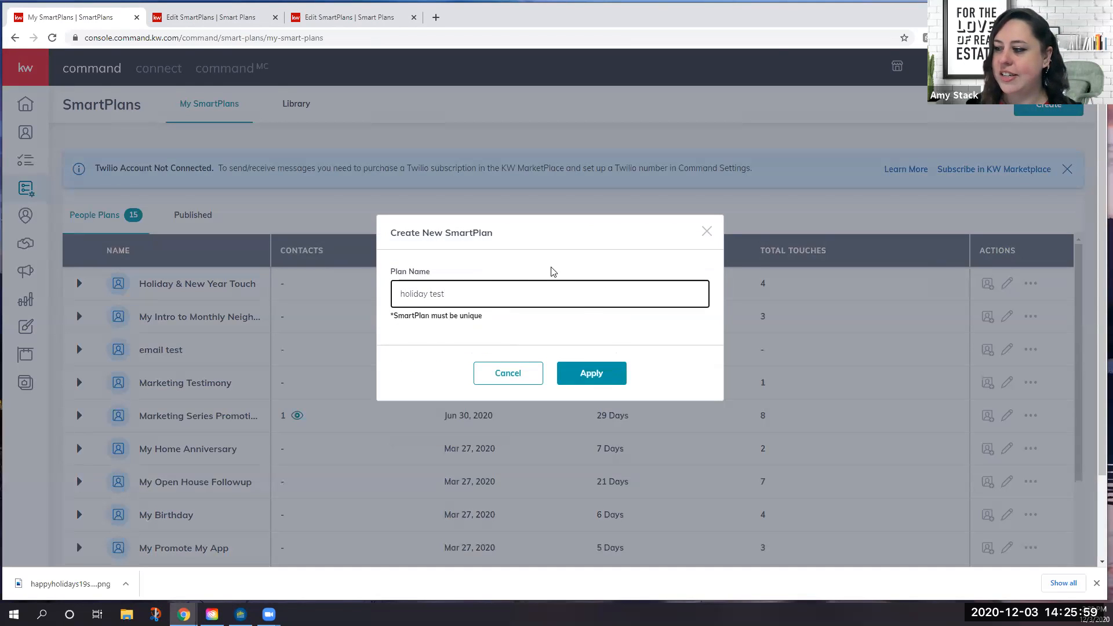
click(584, 376)
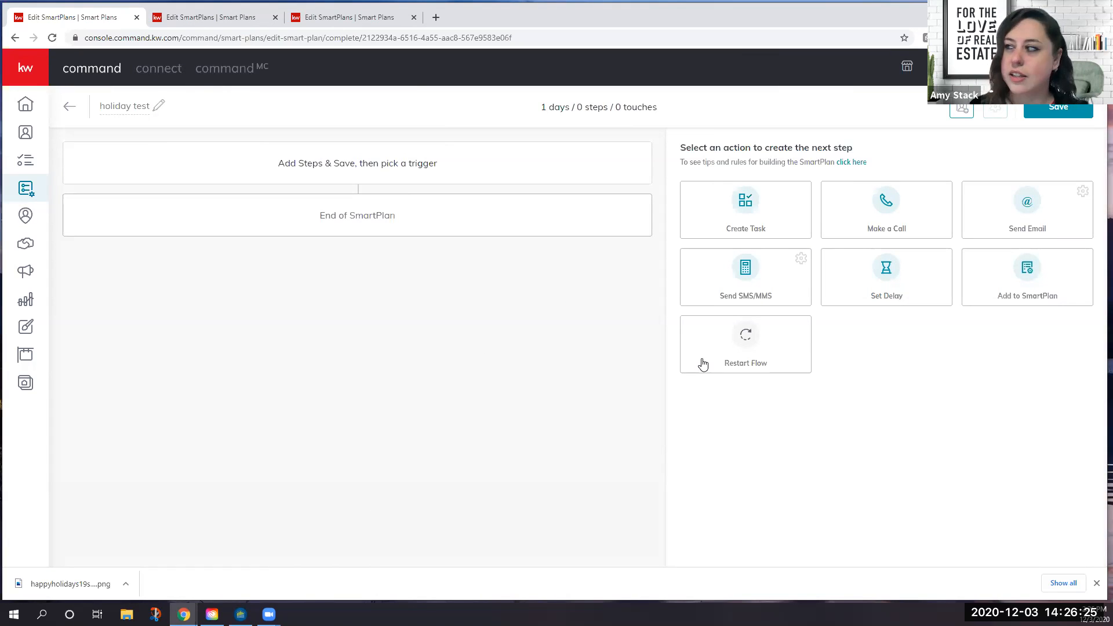
Add a Send Email action as the first step of the holiday test SmartPlan
click(1044, 68)
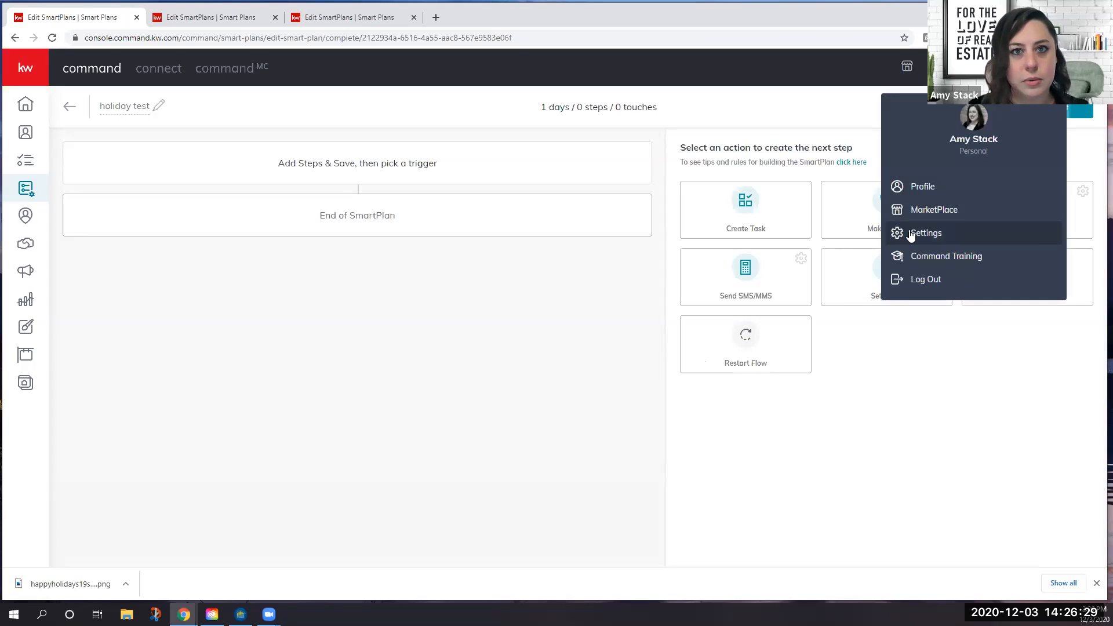
click(443, 356)
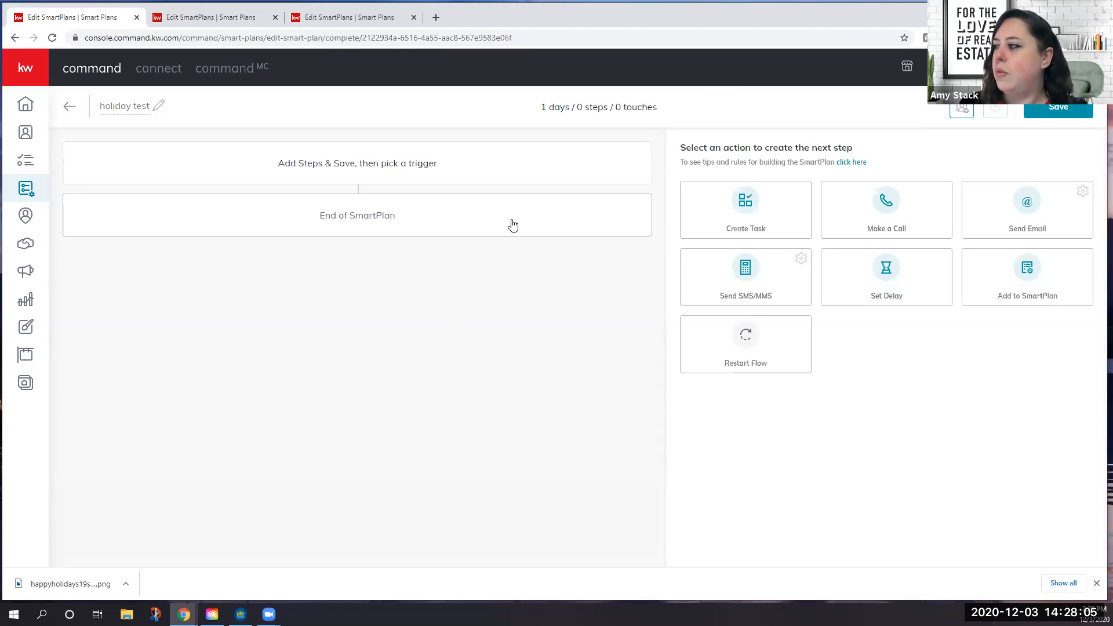
click(1036, 221)
scroll(639, 313, down, 1)
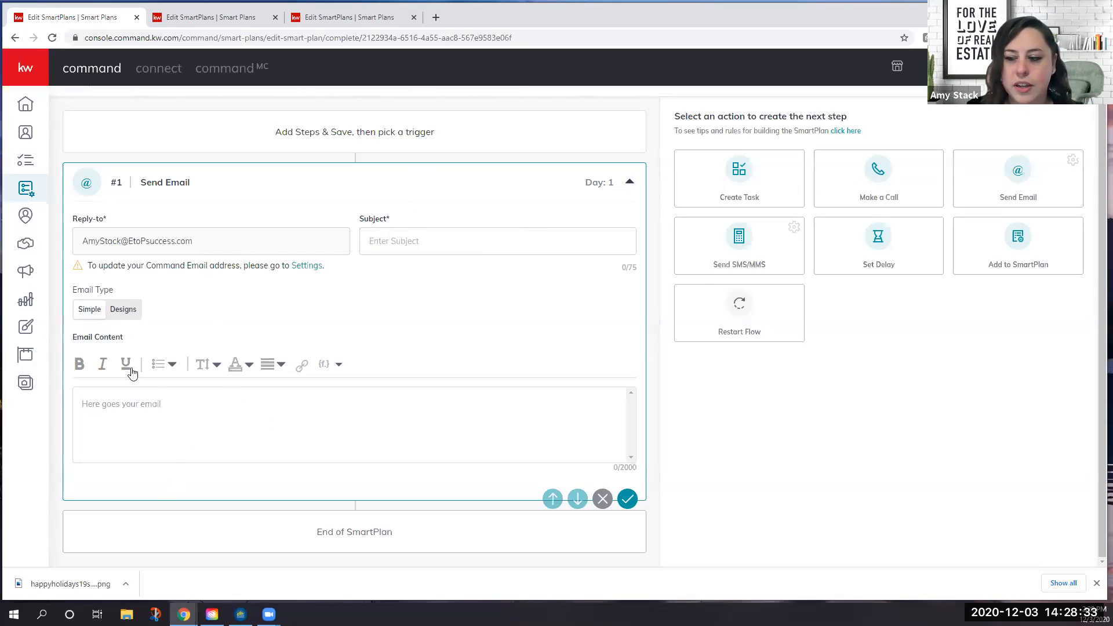
Try bold and teal formatting on the sample text "fra apeijf a" in the simple email content, and delete the text
click(124, 404)
text(fra apeijf a)
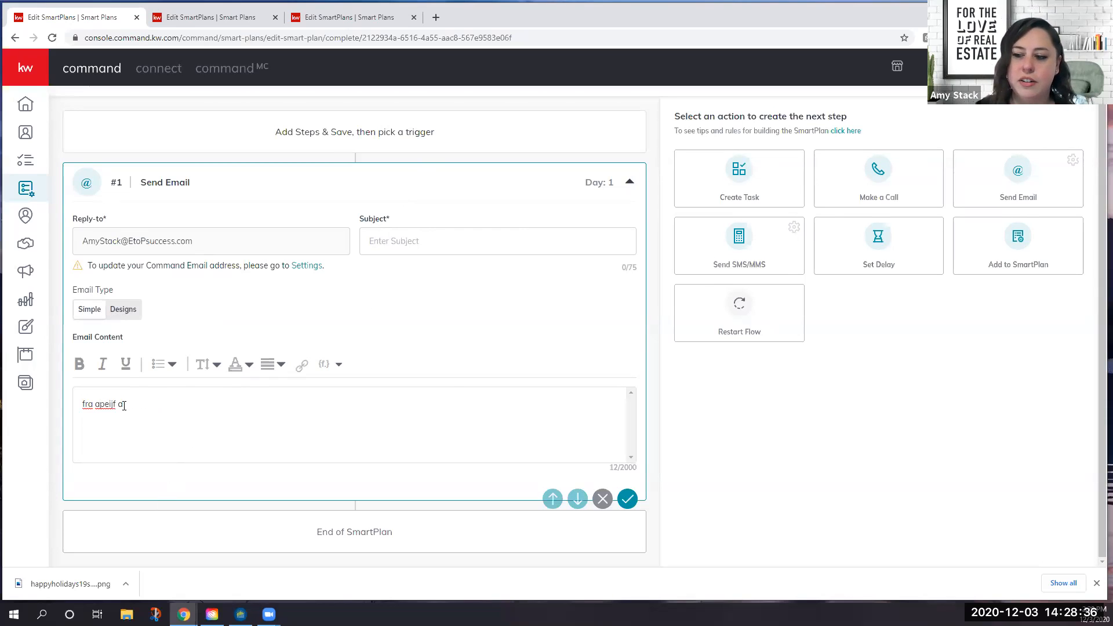
key(ctrl+a)
click(82, 367)
click(238, 369)
click(261, 400)
click(264, 414)
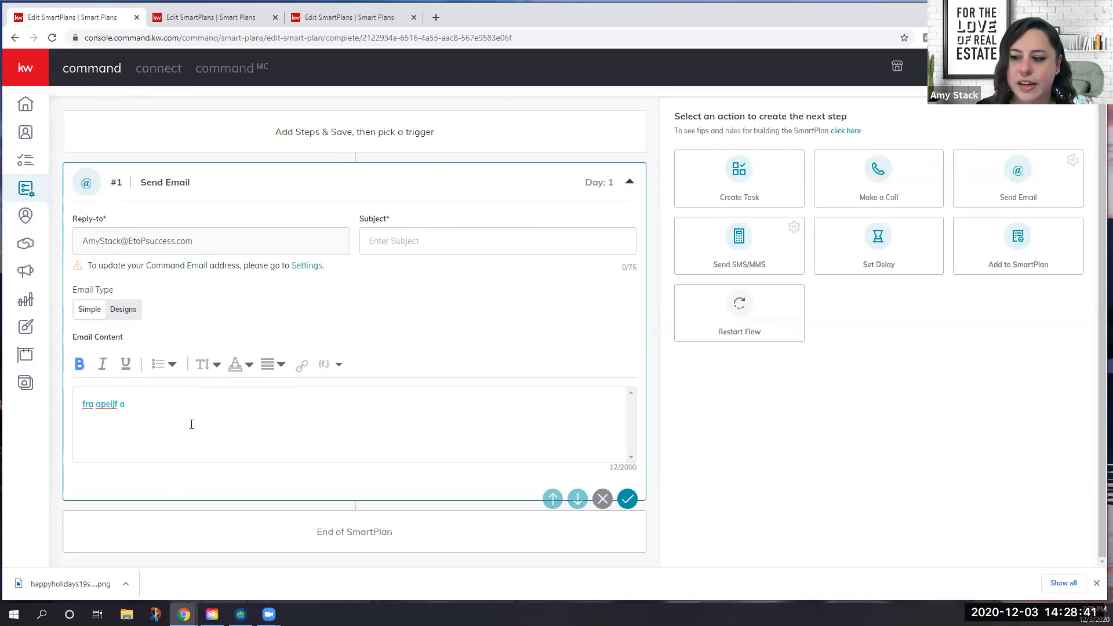
triple_click(88, 411)
key(BackSpace)
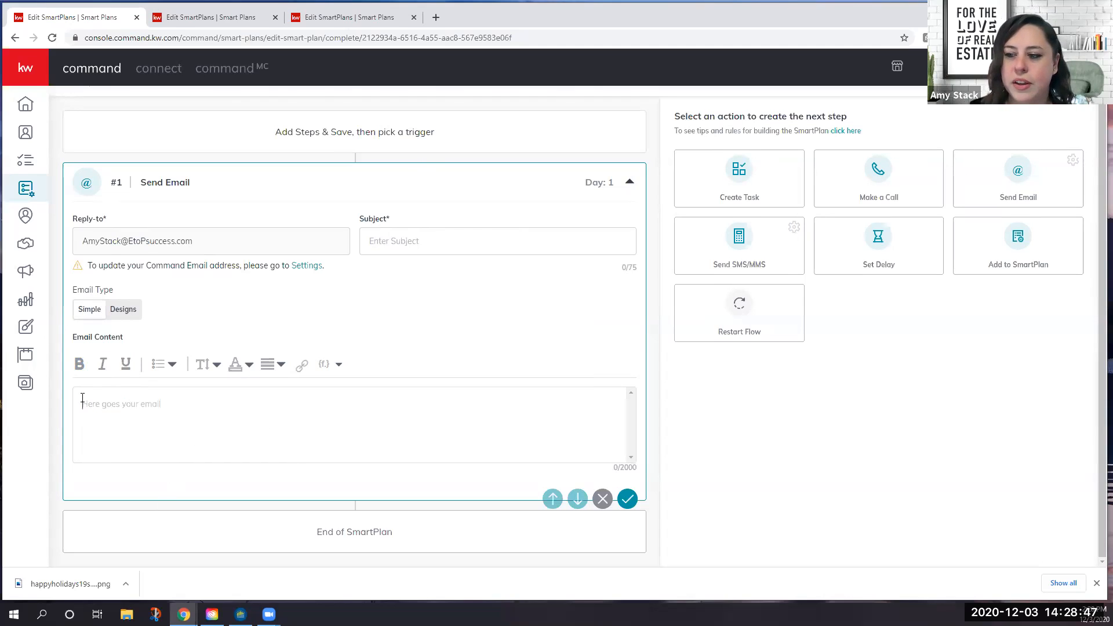
Change the email type to Designs and select the "test holiday" design from the personal design templates
click(123, 313)
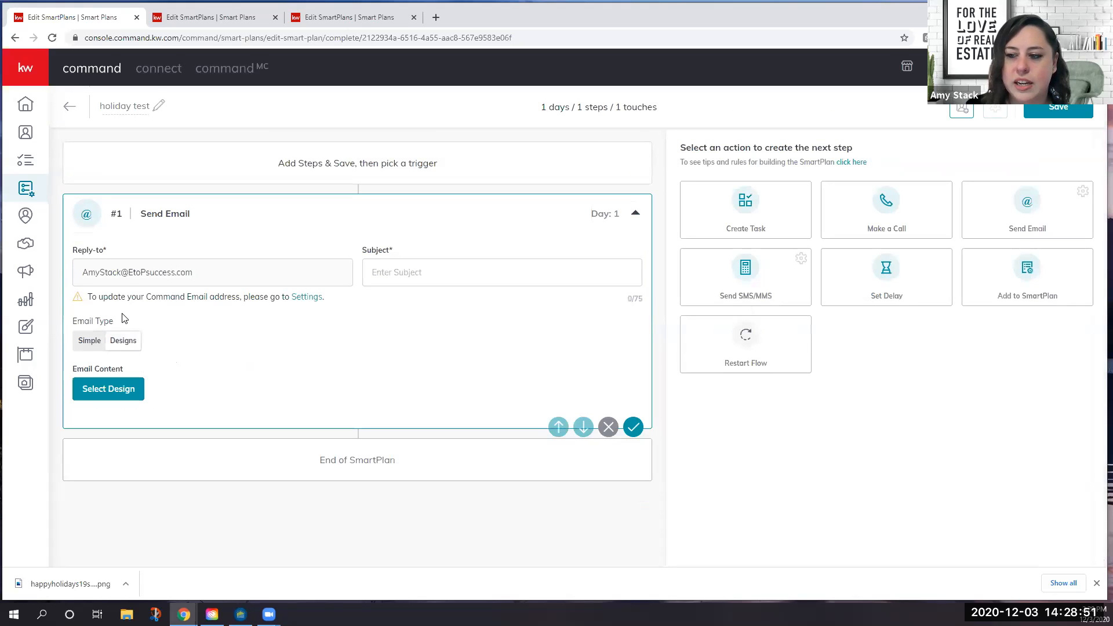
click(110, 397)
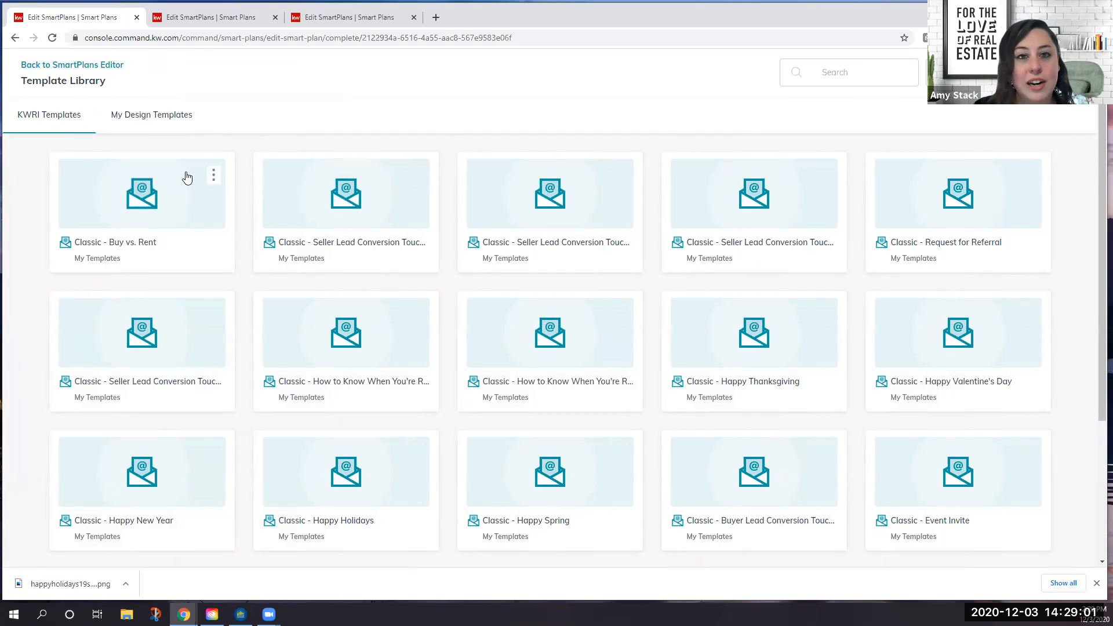
click(149, 114)
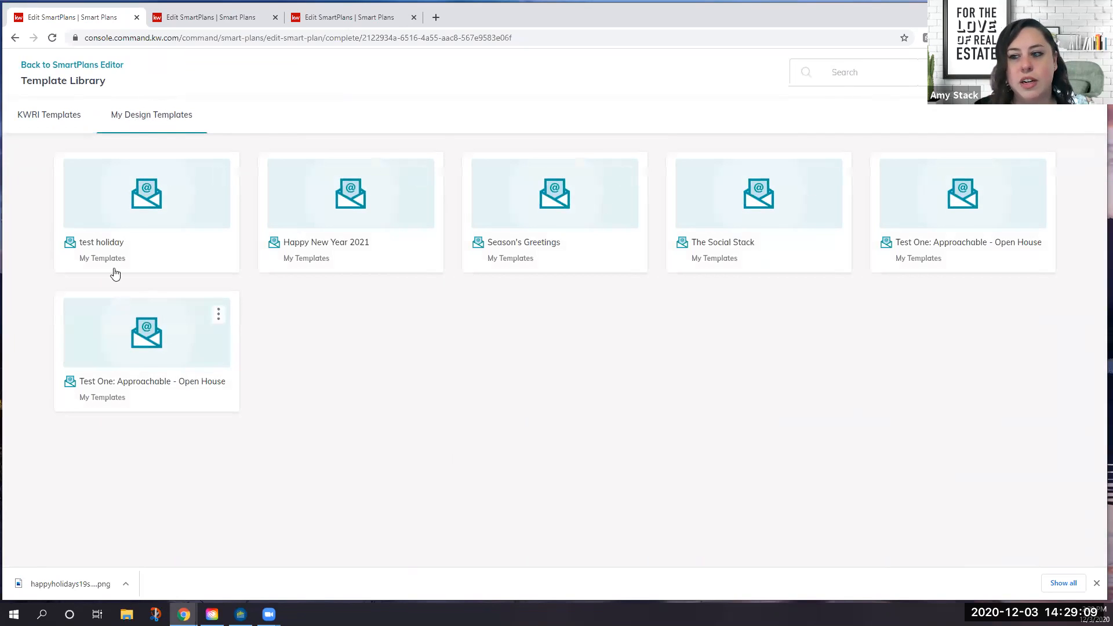
click(129, 215)
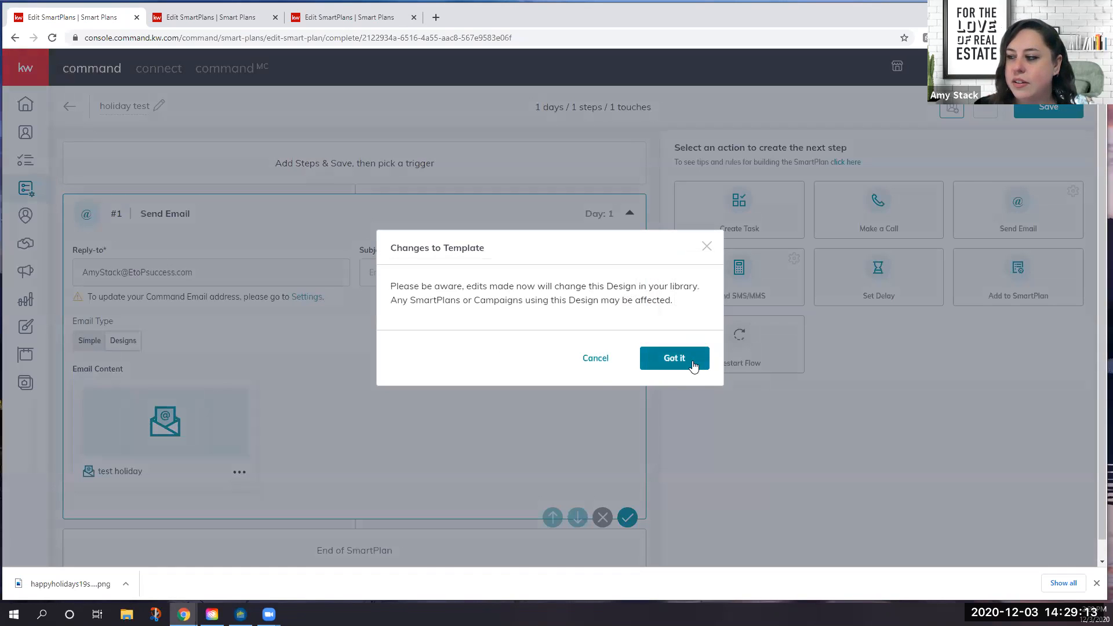
Look through the test holiday design in the editor, and preview it from the Send Email step
click(678, 361)
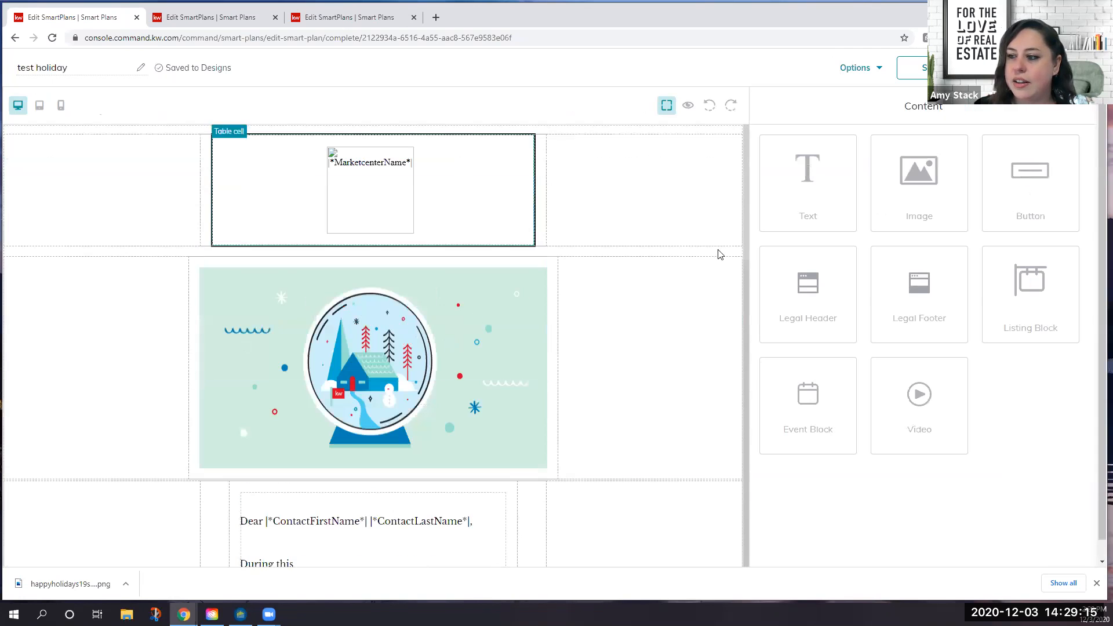
scroll(725, 490, down, 2)
scroll(726, 490, down, 2)
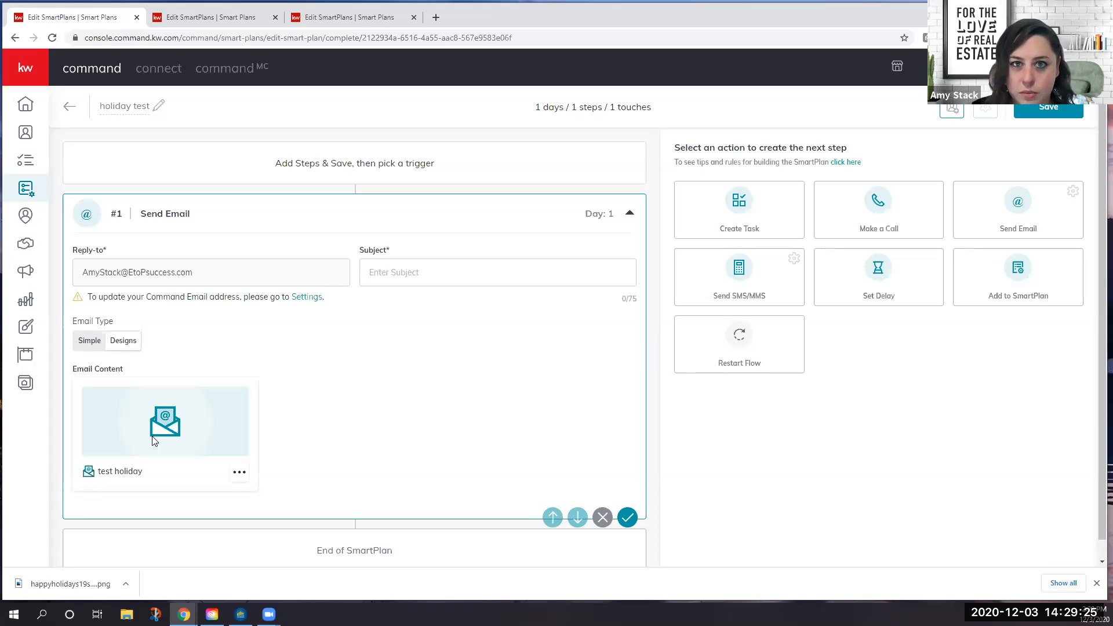
click(240, 472)
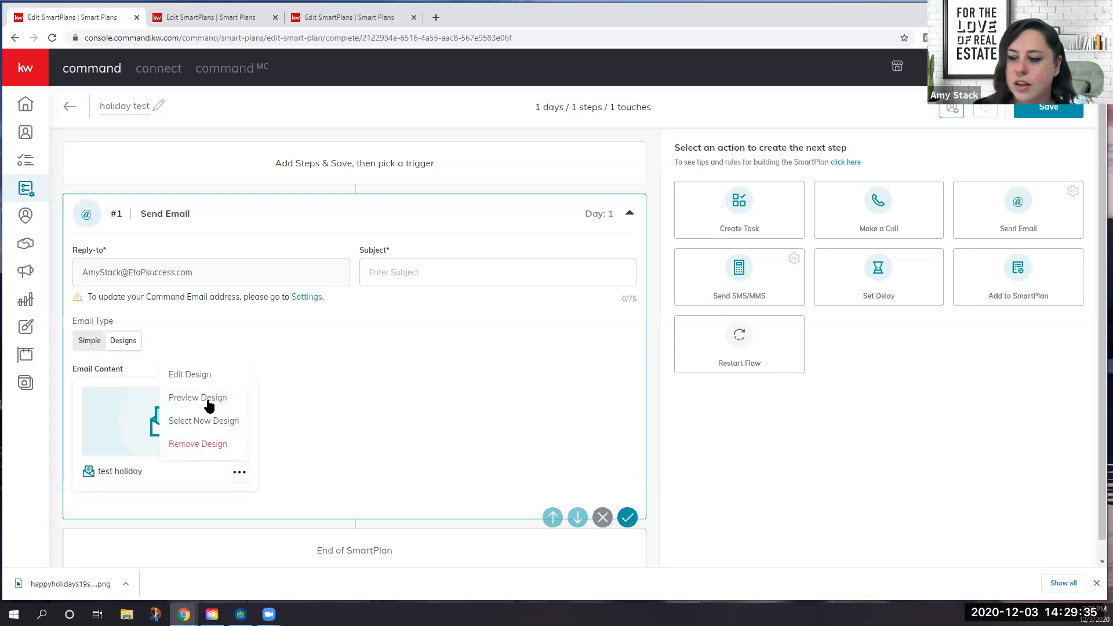
click(209, 403)
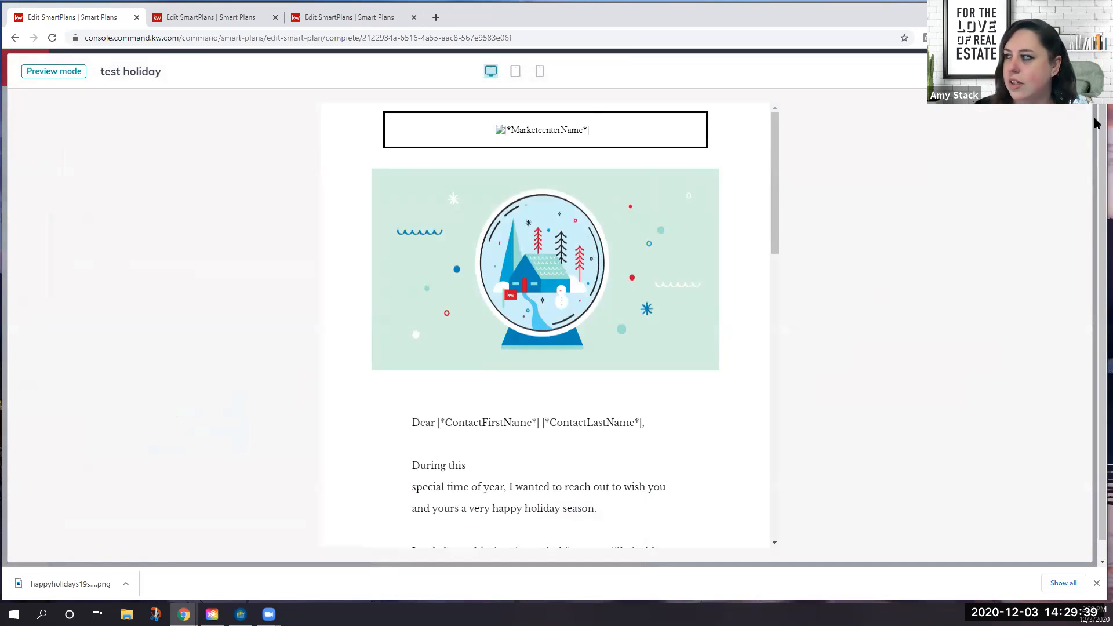
click(1072, 71)
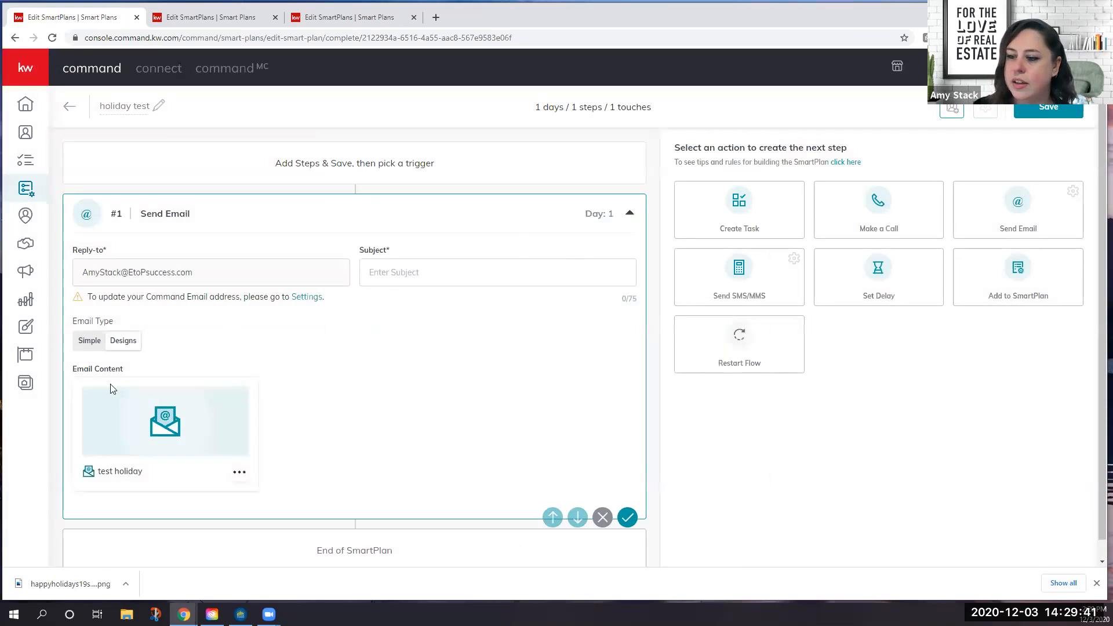
Enter "Happy Holidays!" as the subject of the Send Email step
click(425, 272)
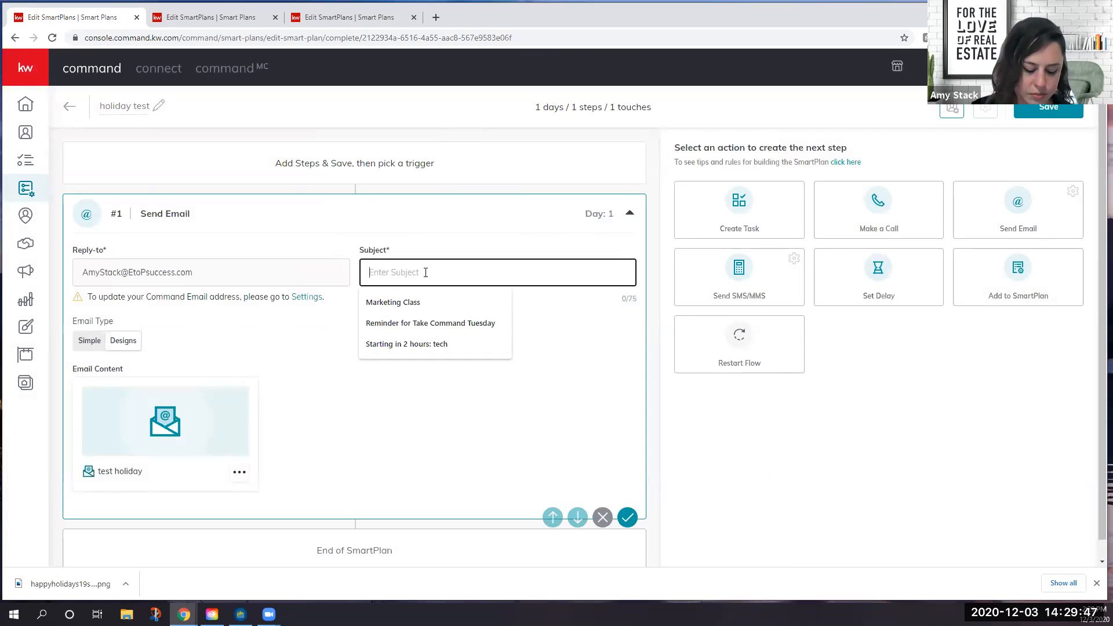
text(Happy Ho)
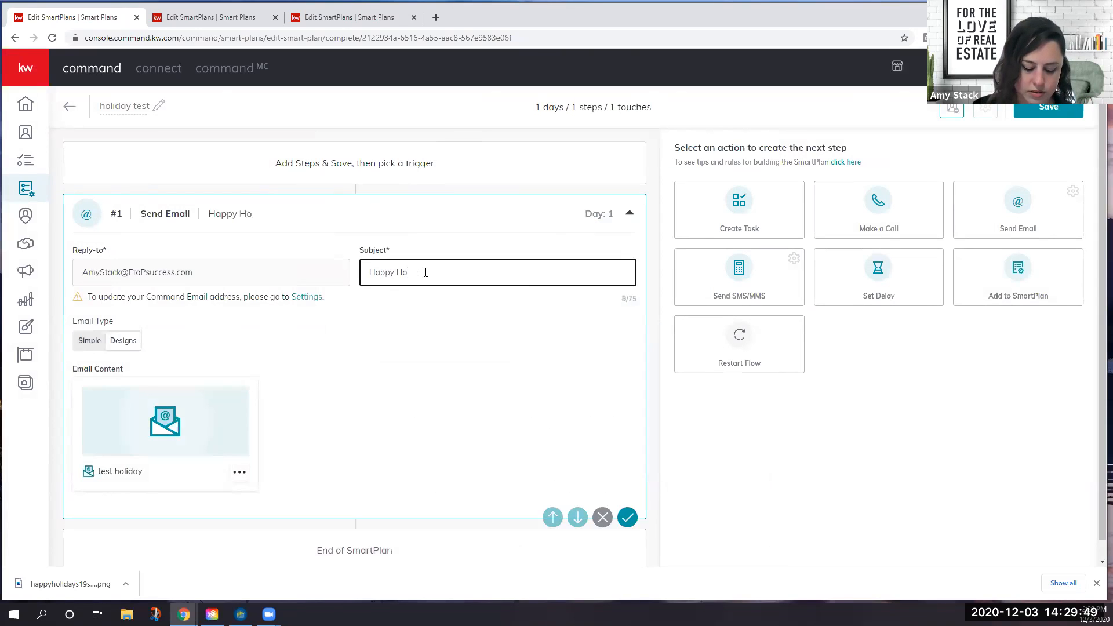
text(lidays!)
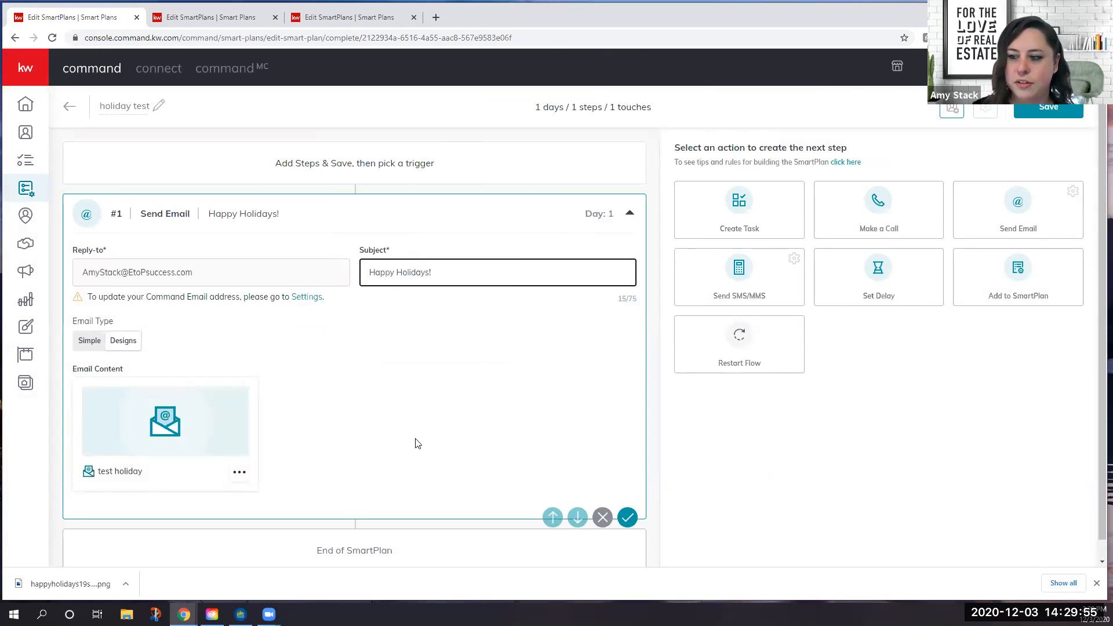
Add a Set Delay step after the email and set it to 3 days
scroll(427, 451, down, 1)
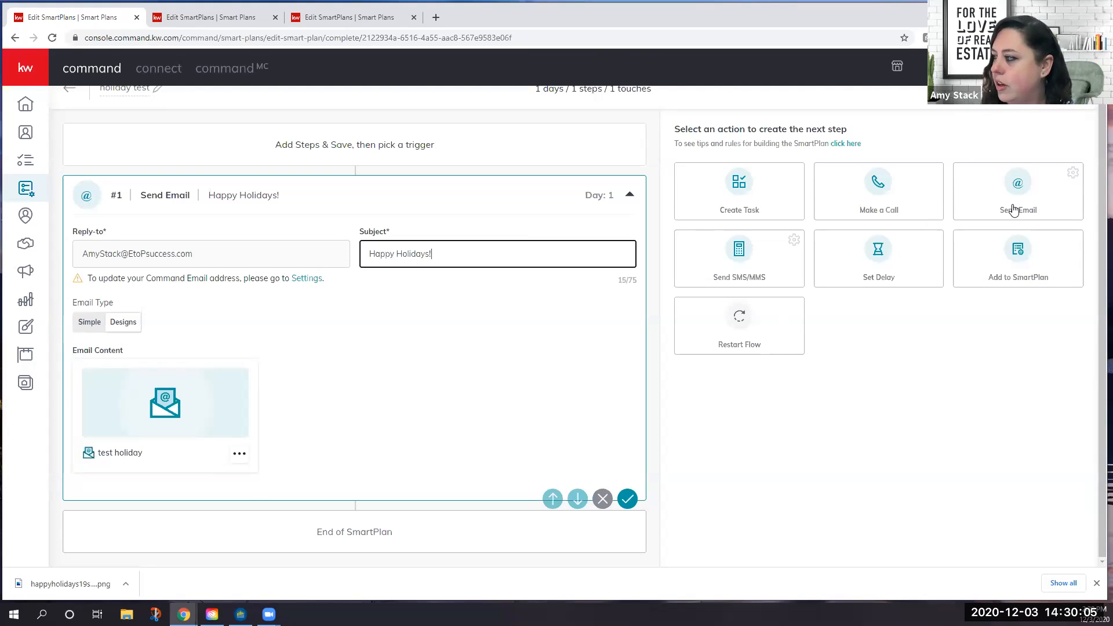
double_click(876, 269)
scroll(400, 318, down, 2)
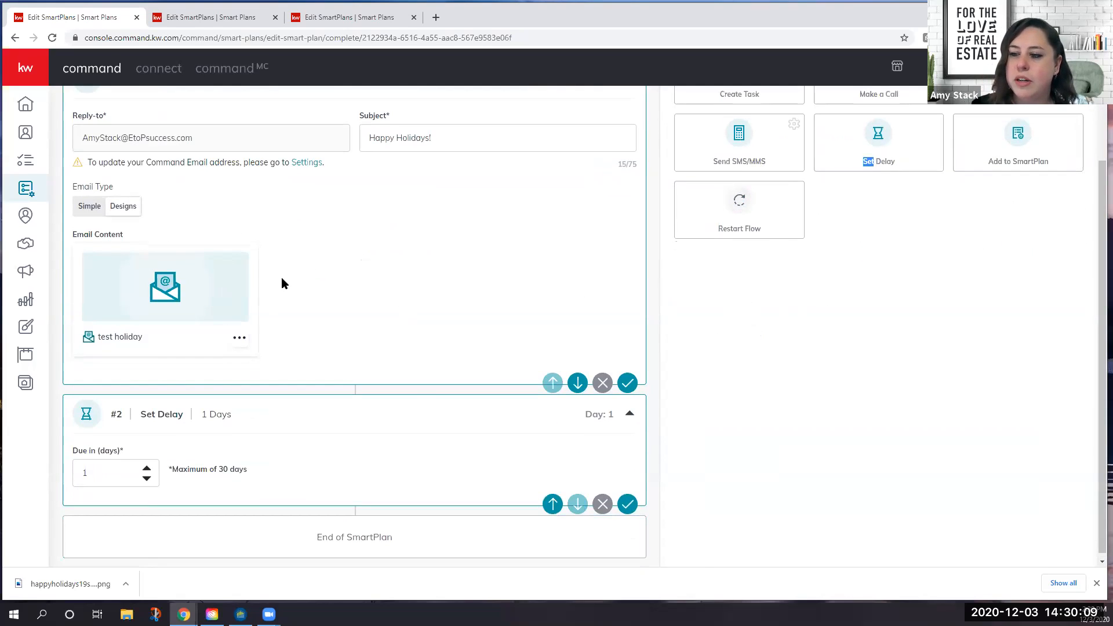
click(146, 469)
click(147, 469)
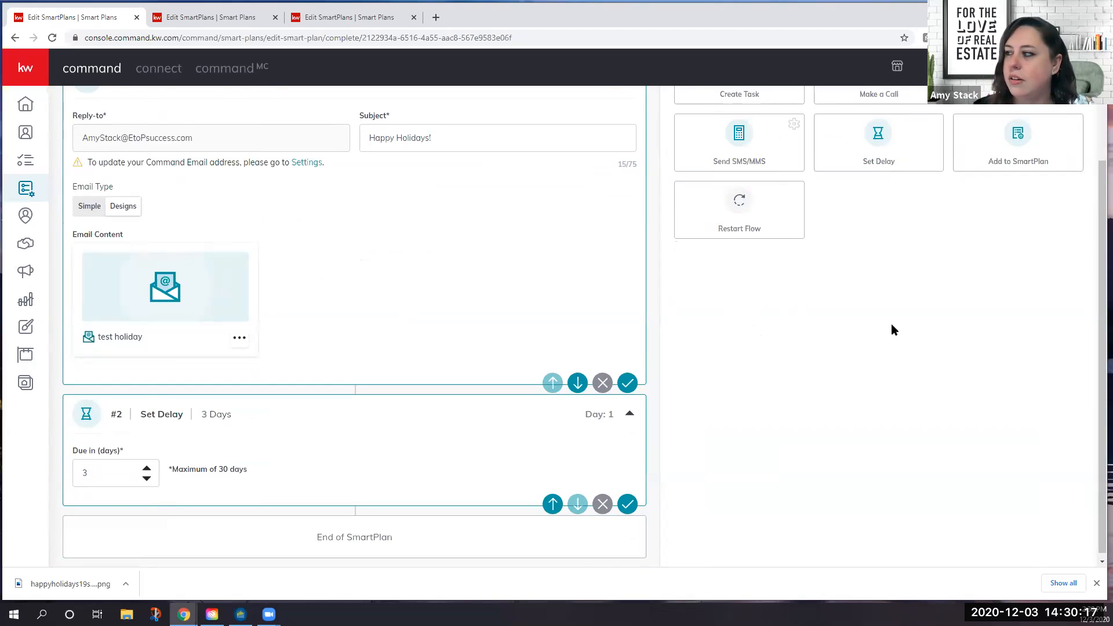
Add a Send SMS/MMS action as the third step, following the delay
scroll(891, 323, up, 1)
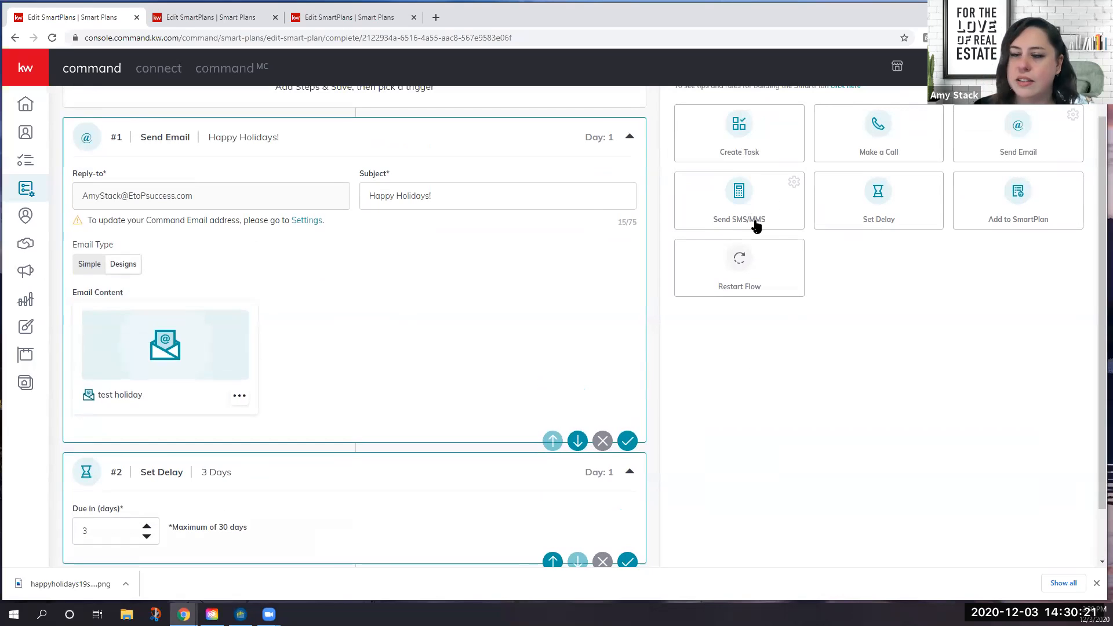
click(745, 203)
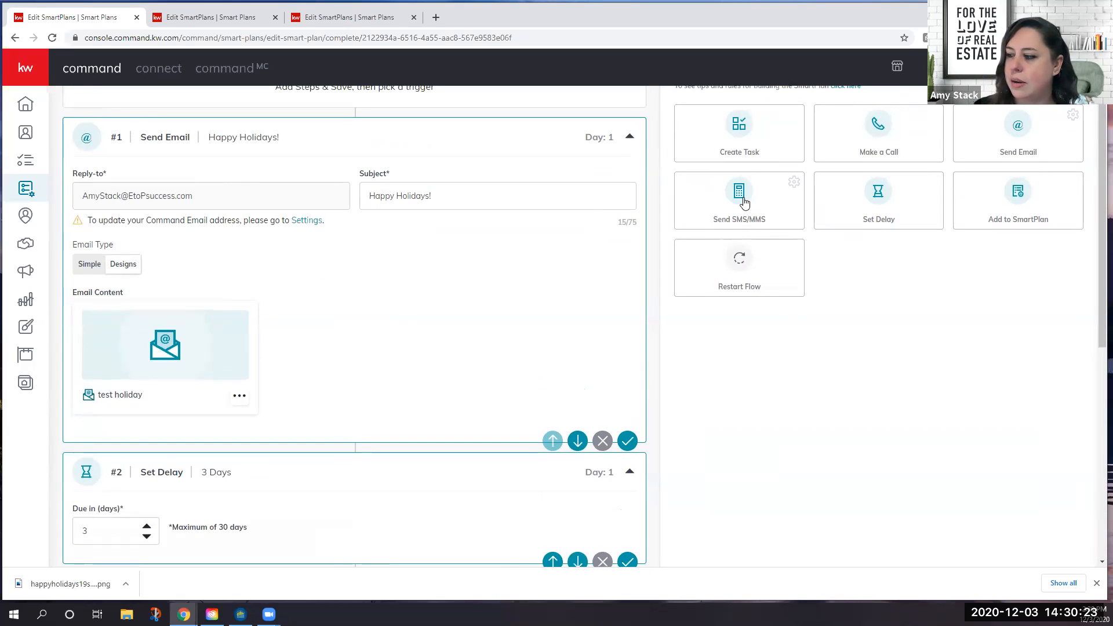
scroll(561, 325, down, 5)
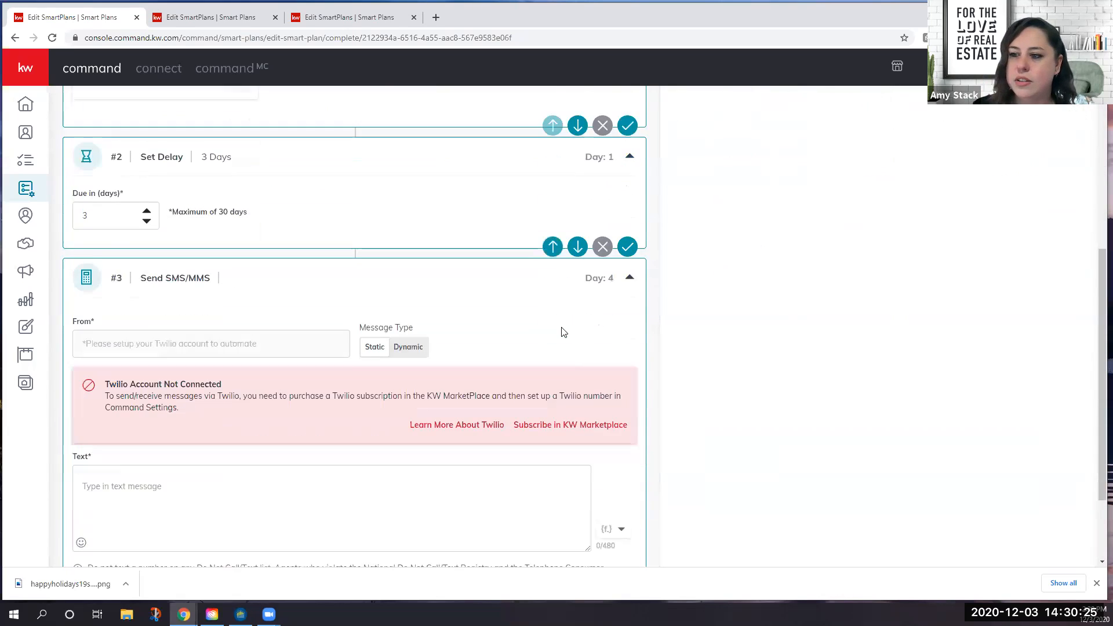
scroll(666, 348, down, 2)
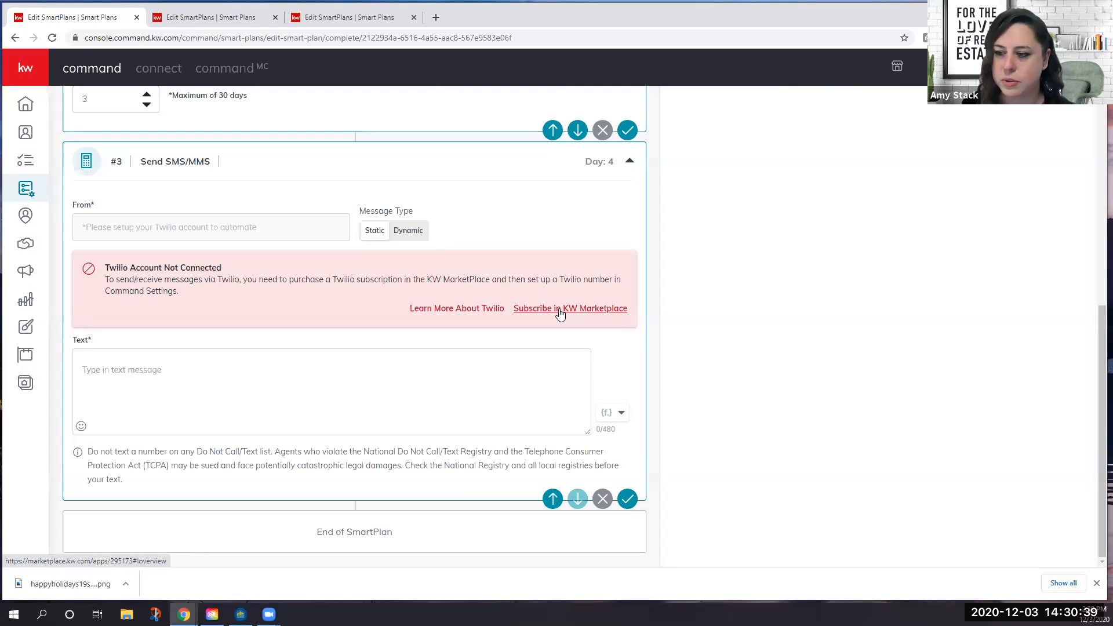
Start the text message with the greeting "Hi {contact.first.name}!", inserting the contact's first name as a merge field
click(239, 381)
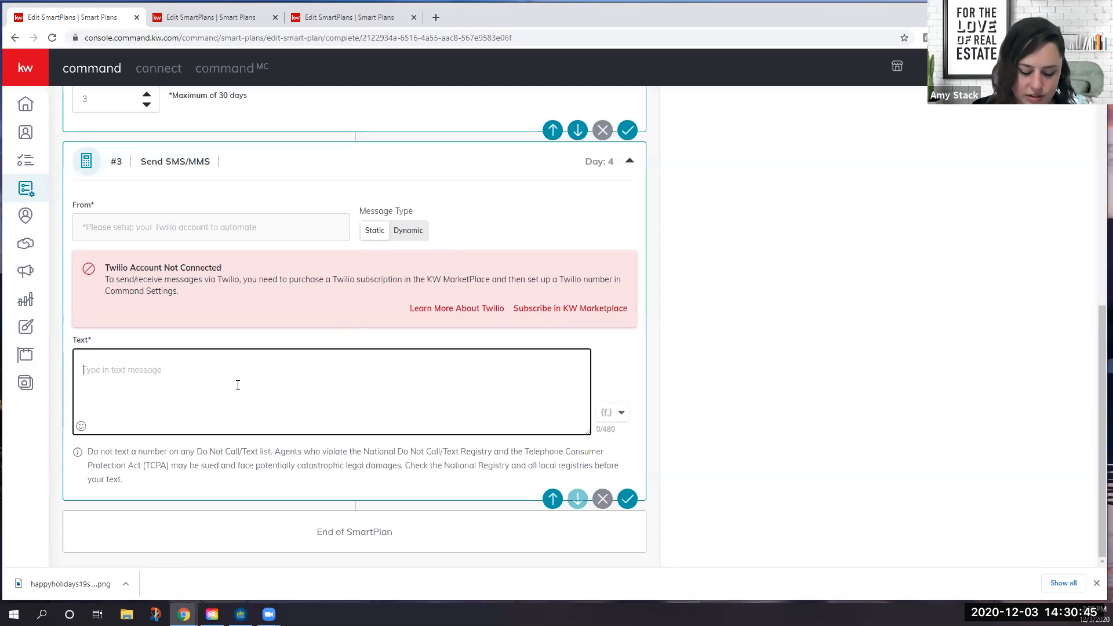
text(Hi)
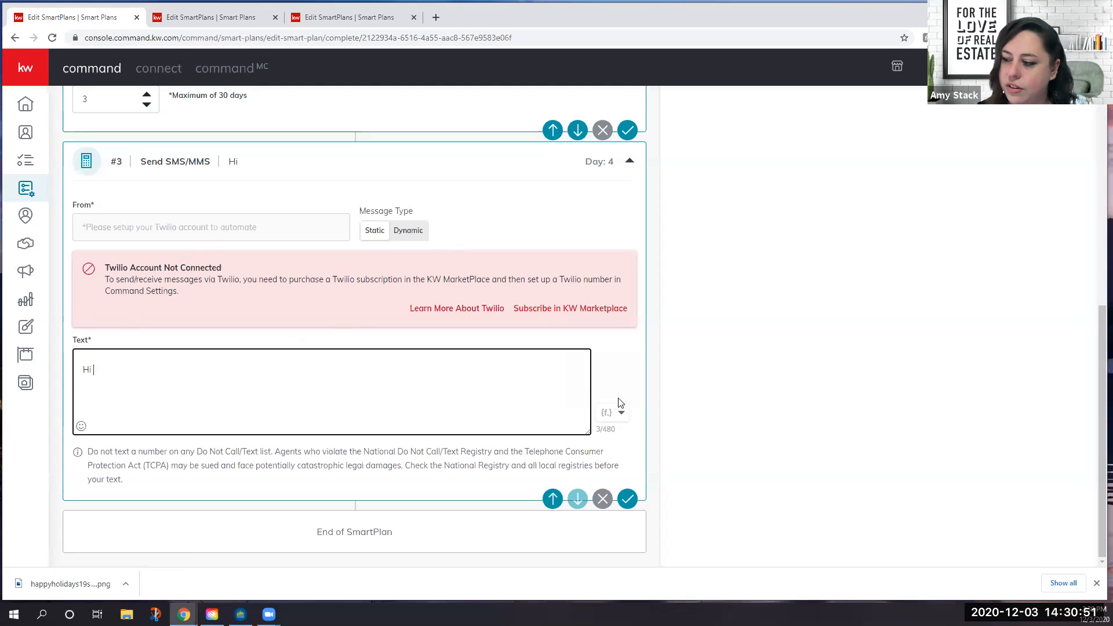
click(615, 415)
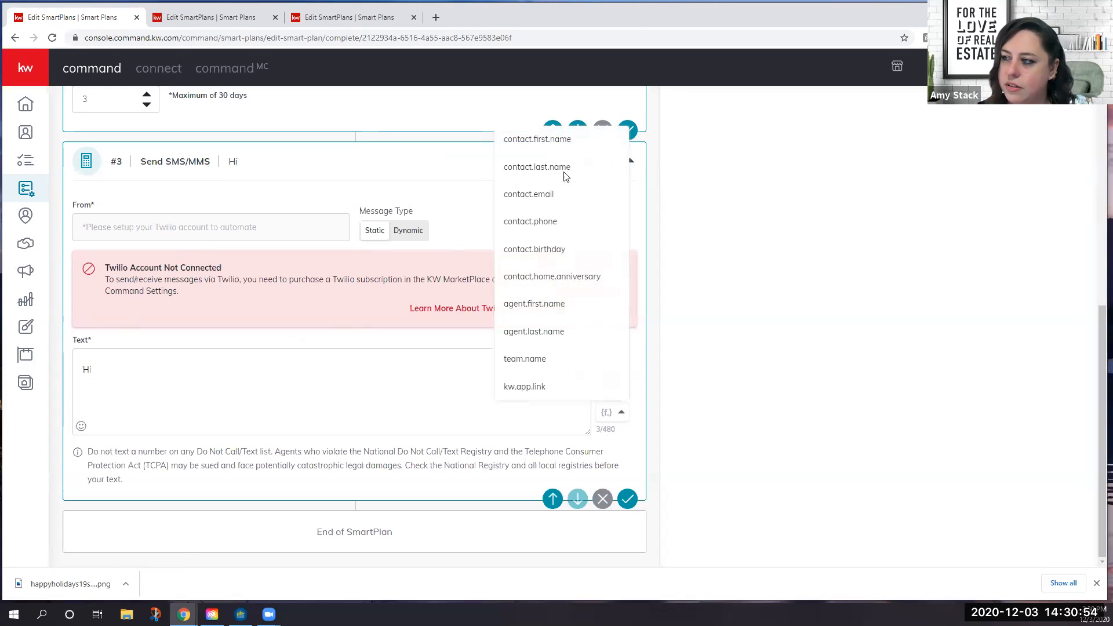
click(551, 140)
click(242, 393)
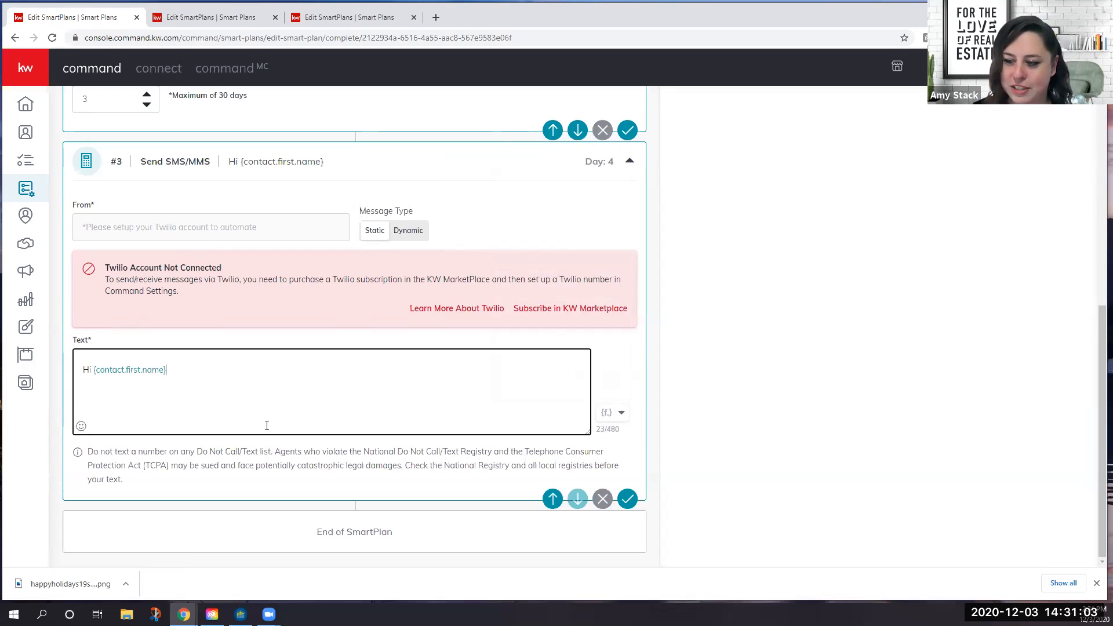
text(! )
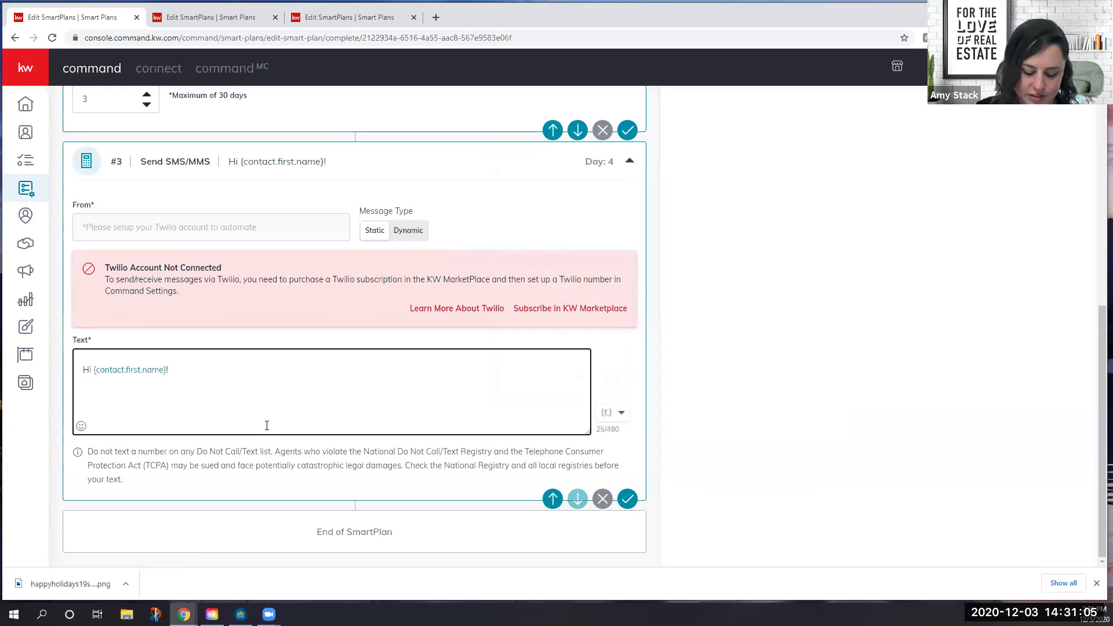
Continue the text message after the greeting with "Can't wait for the ham this year what are you having?"
text(Can't wait fo)
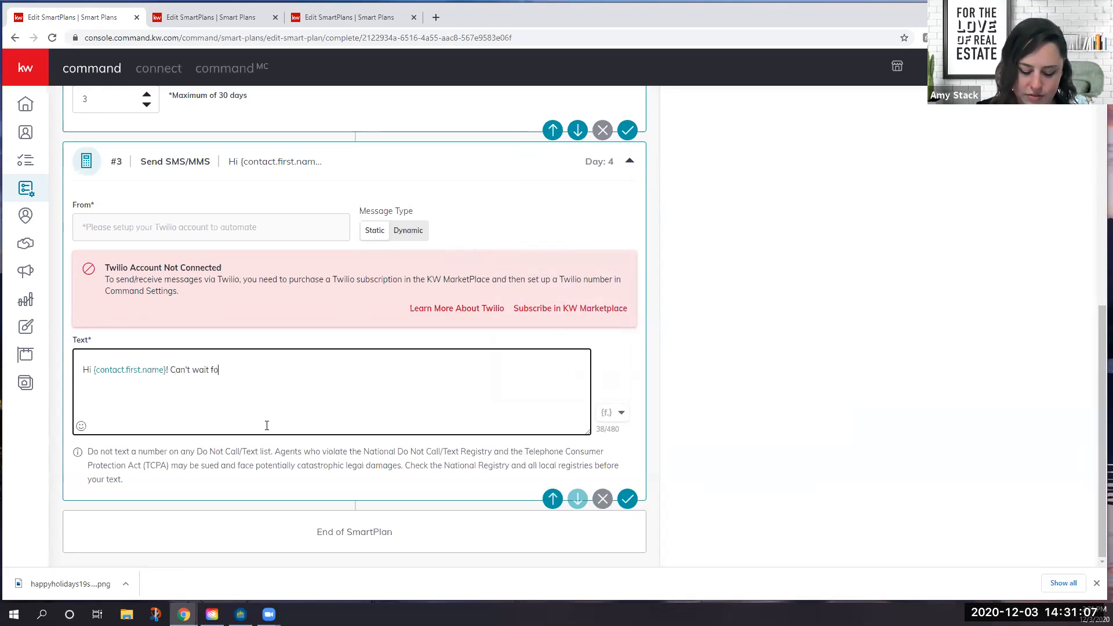
text(r the ha)
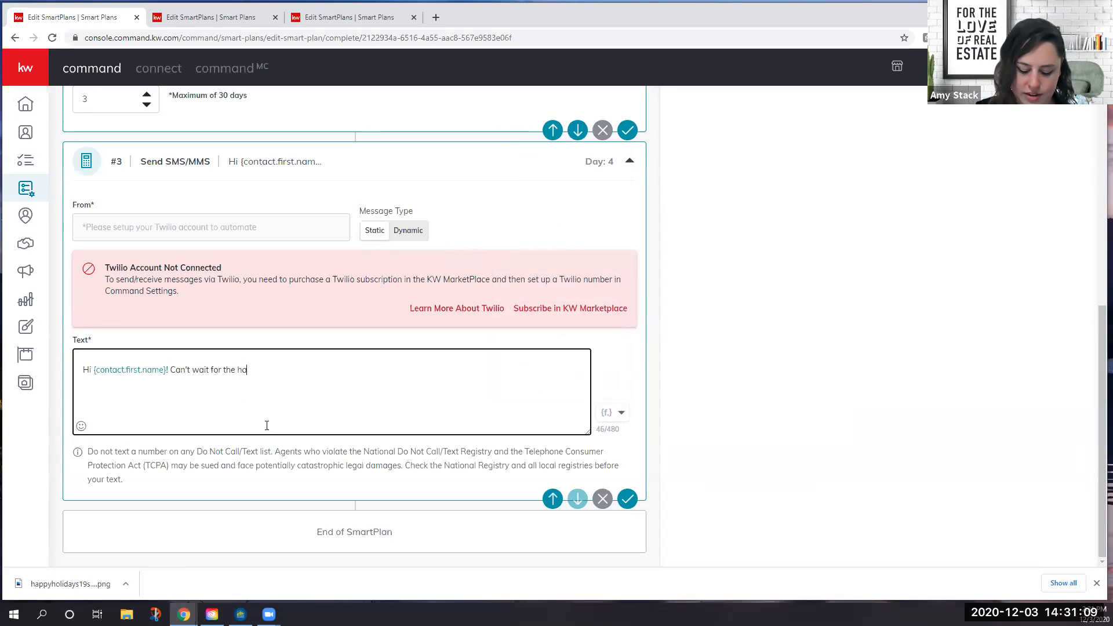
text(m this year )
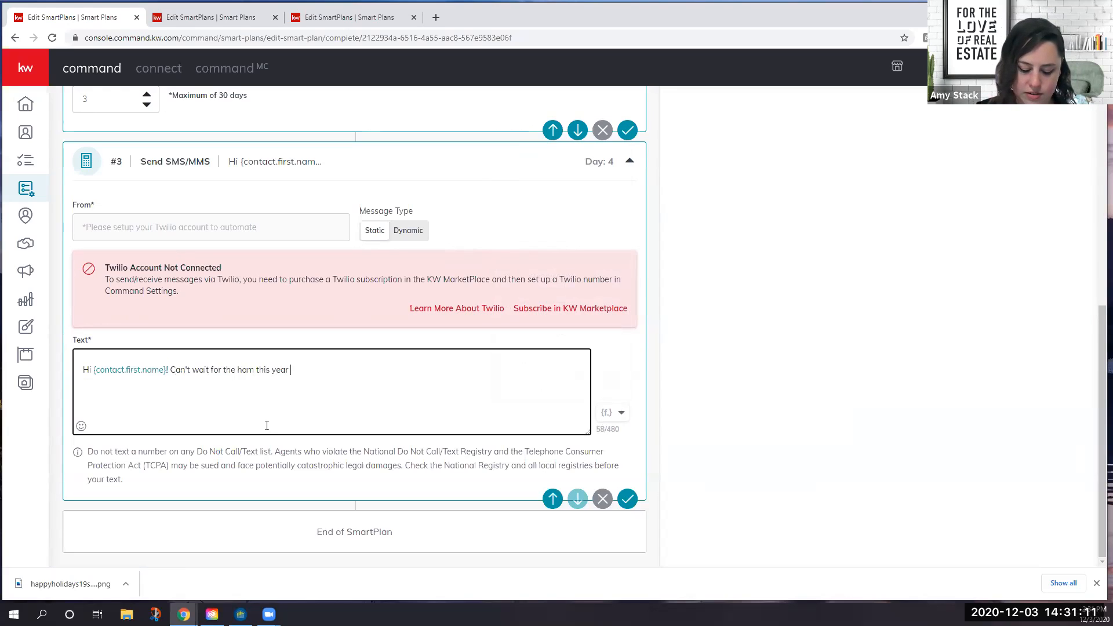
text(what are y)
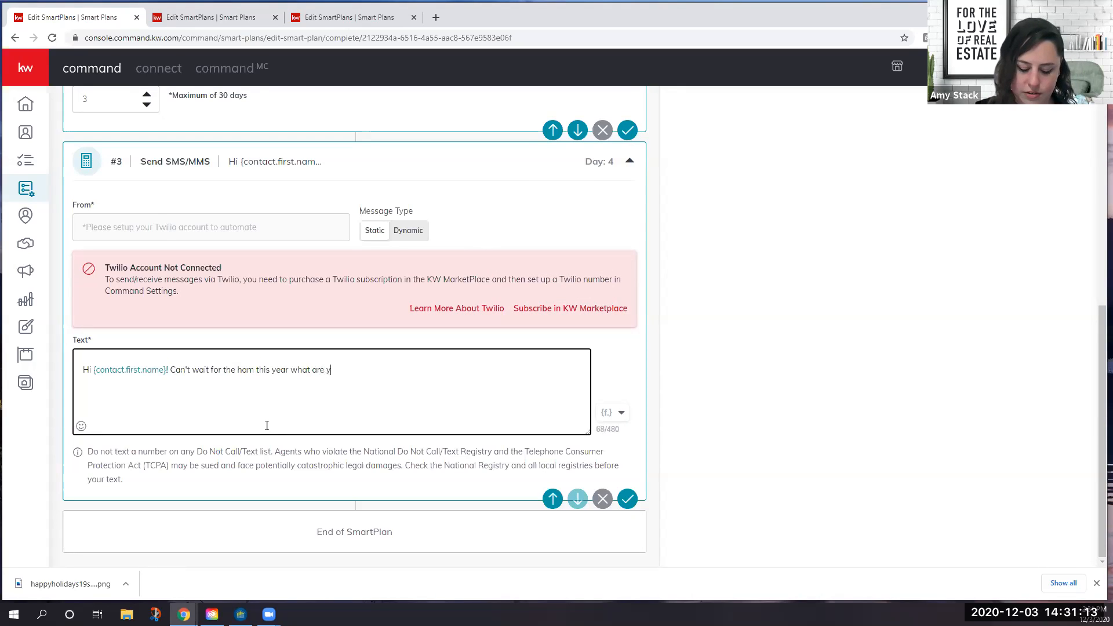
text(ou having )
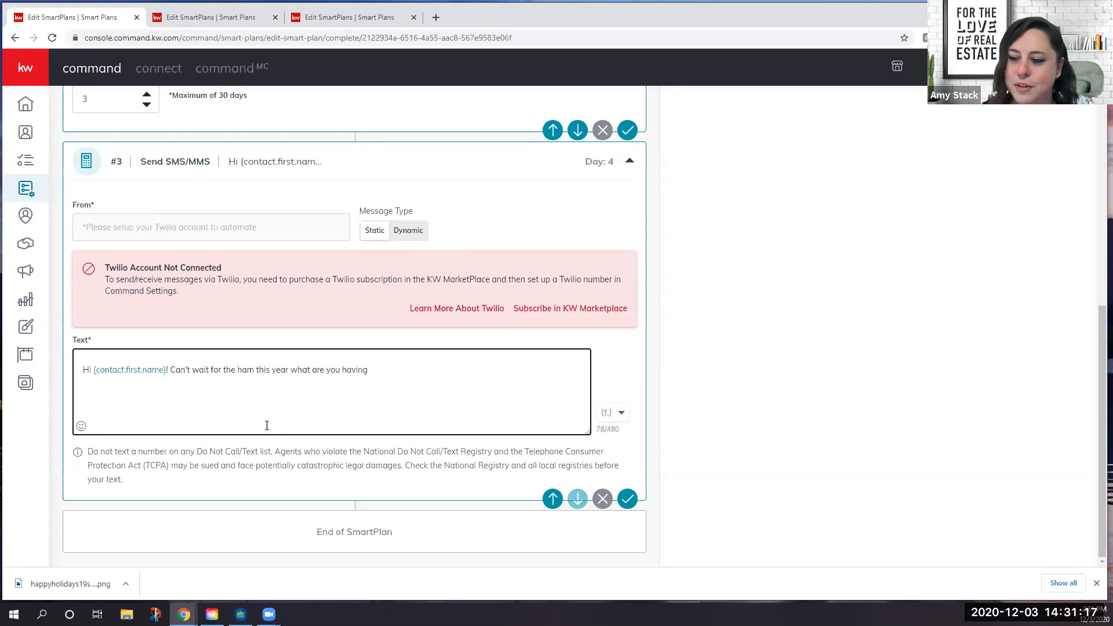
text(?)
Insert "believe how close we are to Christmas" directly after "Can't" in the text message
click(192, 369)
text(believe how )
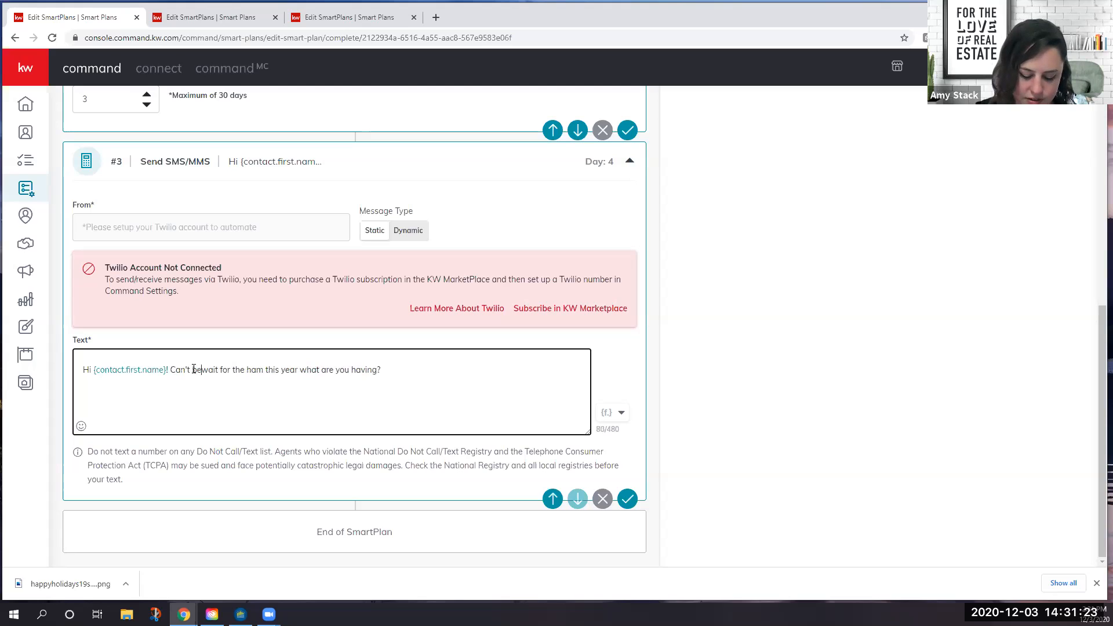
text(cloase we are to )
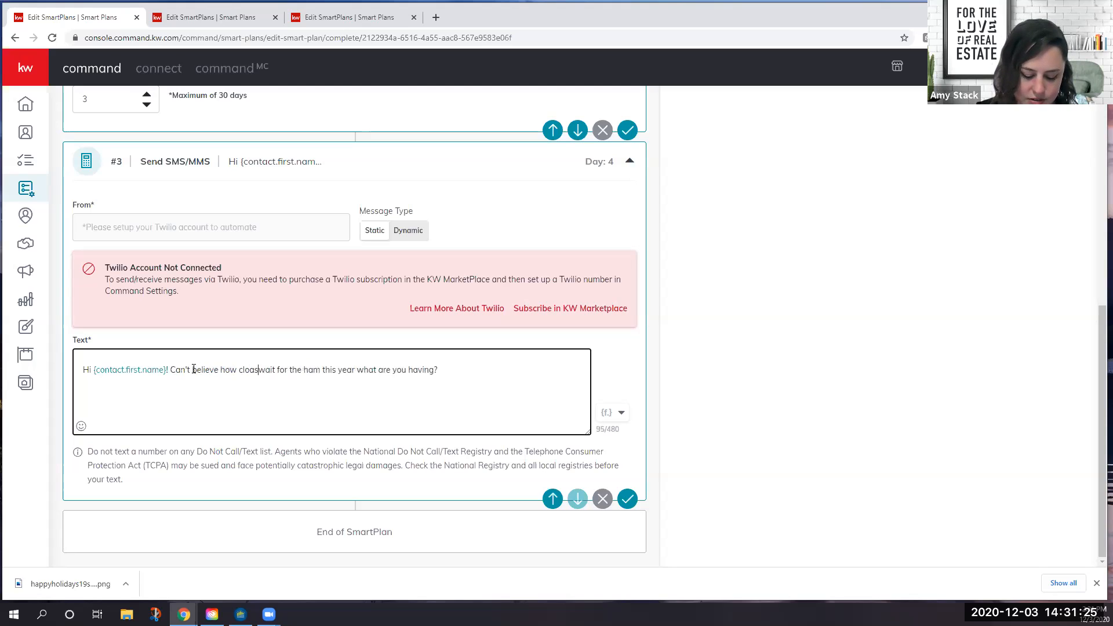
text(Christmas)
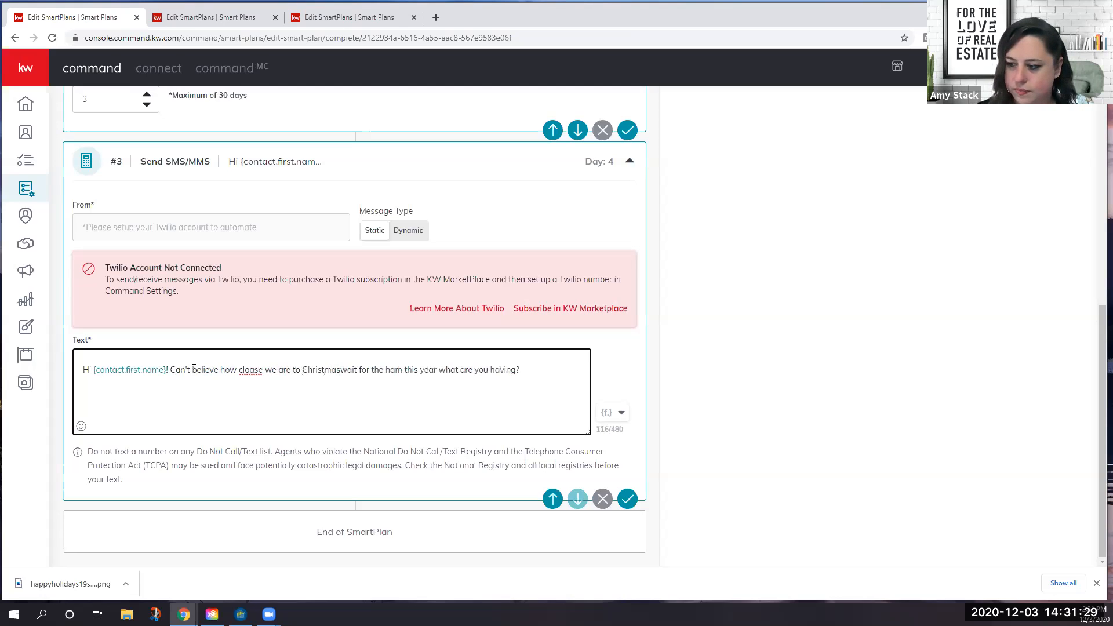
Delete the old wording after "Christmas", end the sentence with an exclamation mark and correct the spelling of "close"
text(,)
key(Delete)
key(ctrl+Delete)
key(ctrl+Delete)
key(ctrl+Delete)
key(ctrl+Delete)
key(ctrl+Delete)
key(ctrl+Delete)
key(ctrl+Delete)
key(ctrl+Delete)
key(ctrl+Delete)
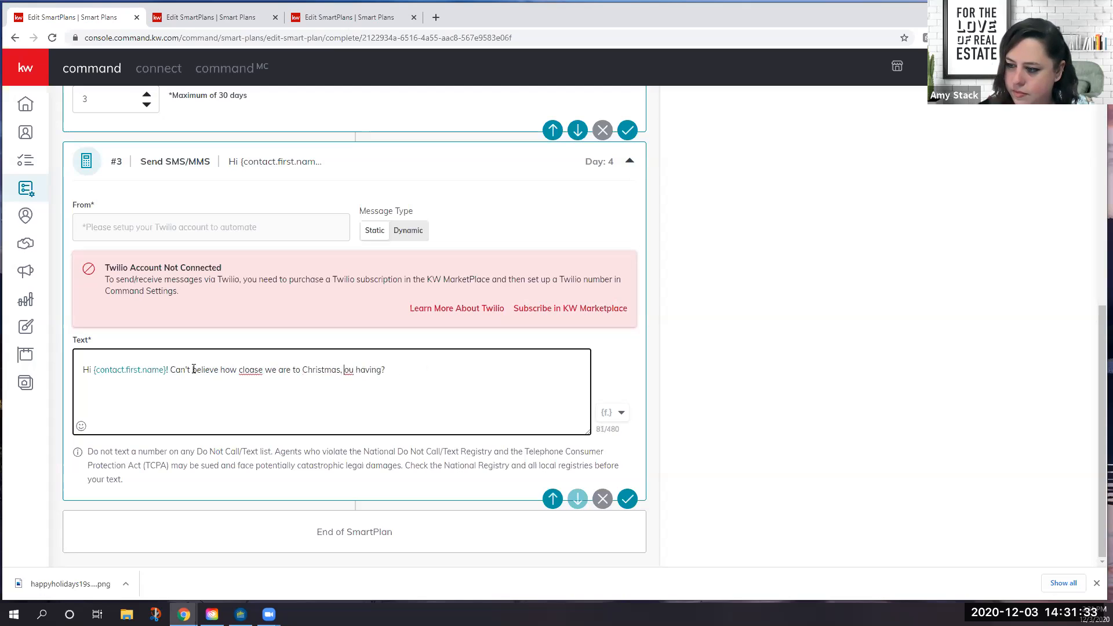
key(ctrl+Delete)
key(ctrl+Delete)
key(BackSpace)
key(BackSpace)
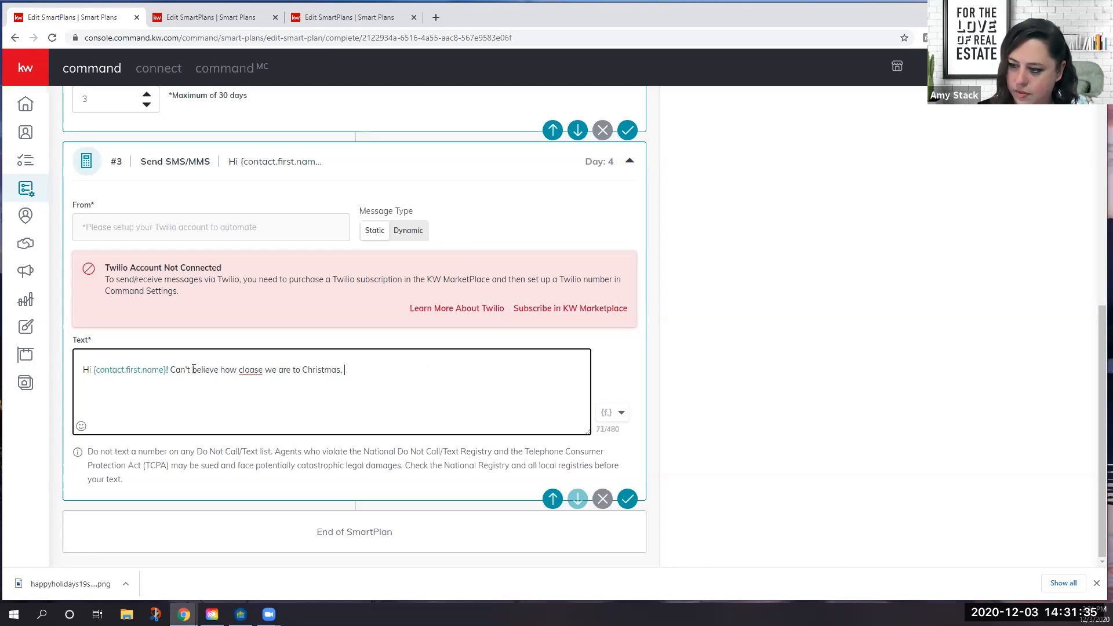
text(!)
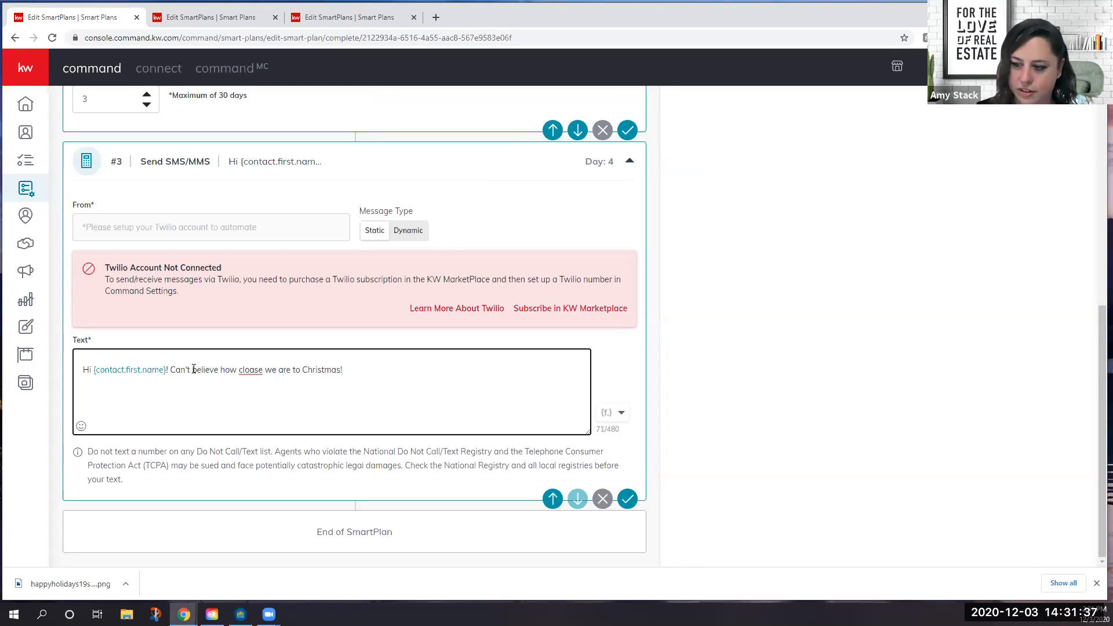
click(258, 370)
key(BackSpace)
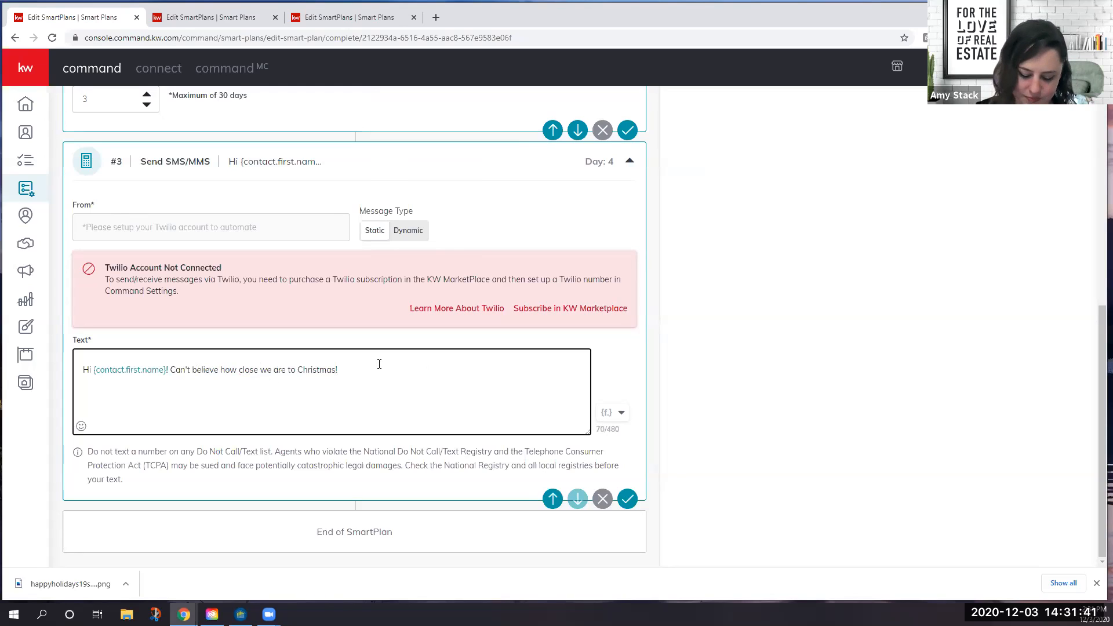
Add the sentence "We're making ham, what are you having?" to the end of the text message
text(We're )
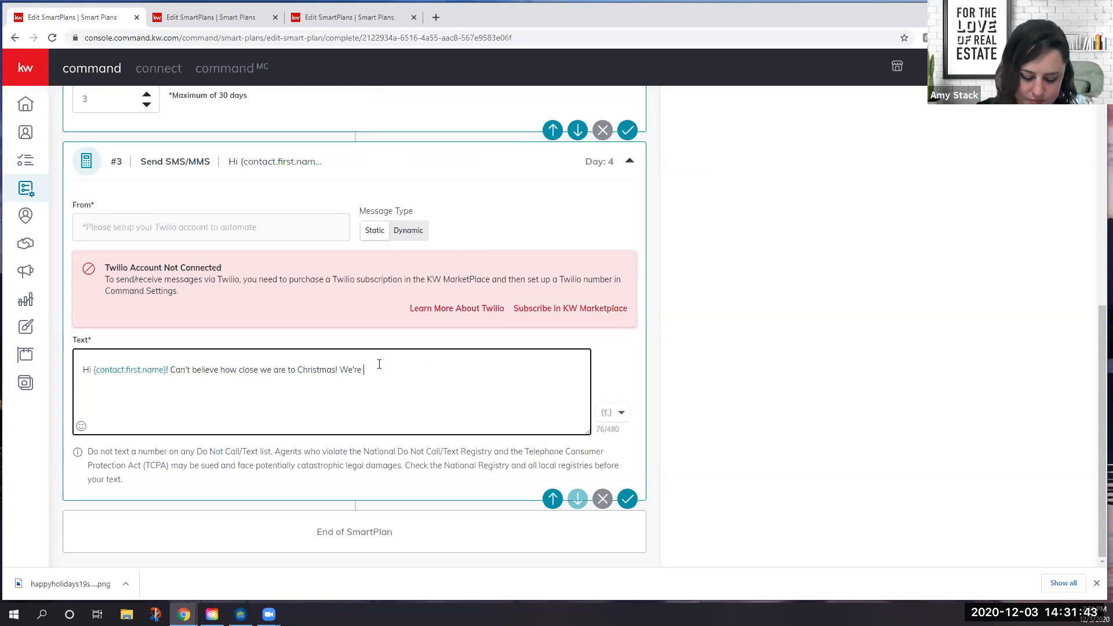
text(making h)
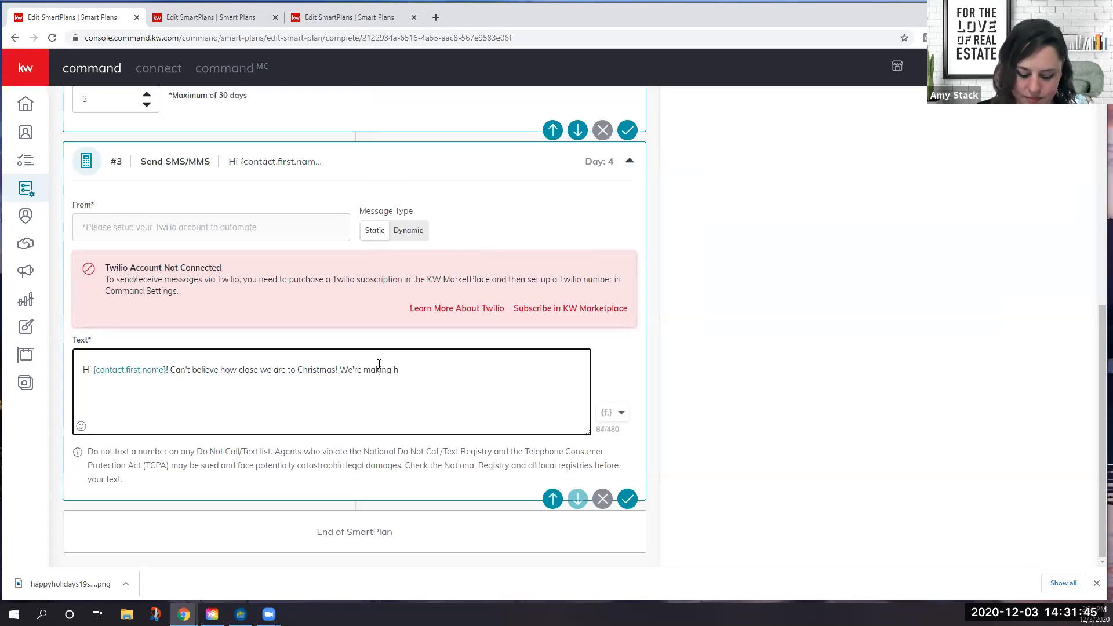
text(am, what are you ah)
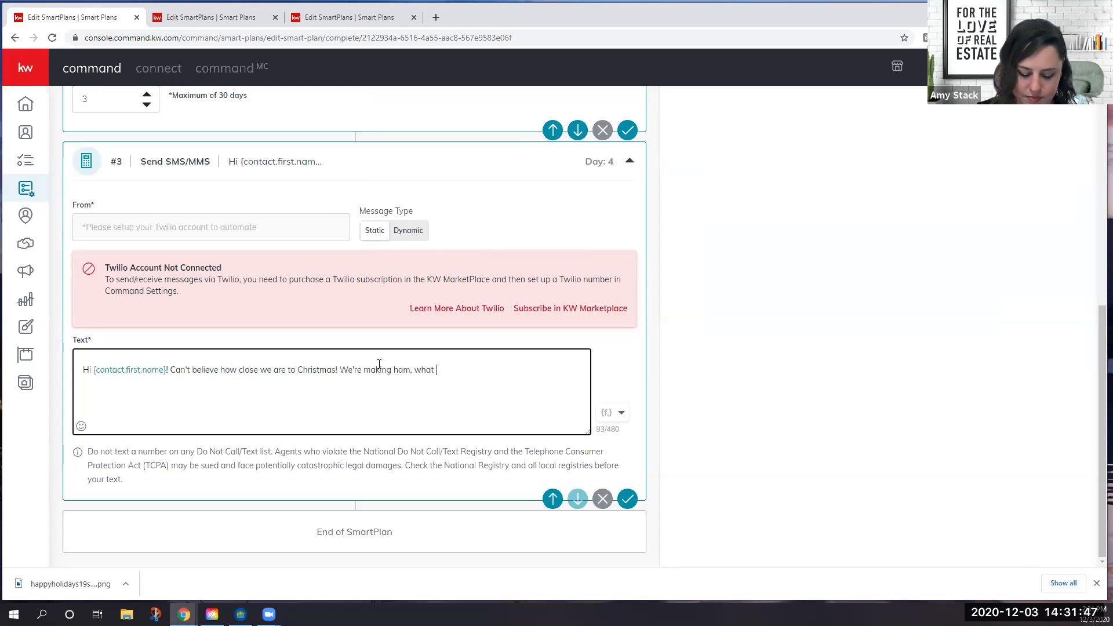
key(BackSpace)
key(BackSpace)
text(having?)
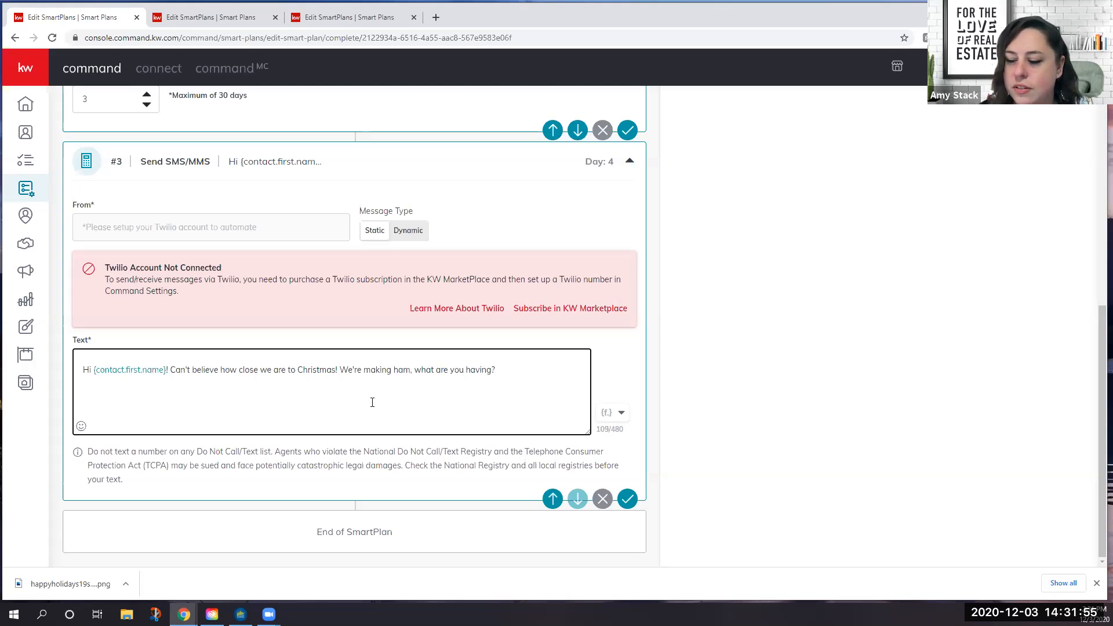
Remove the exclamation mark after the contact's first-name merge field in the greeting
key(BackSpace)
drag(496, 370, 339, 366)
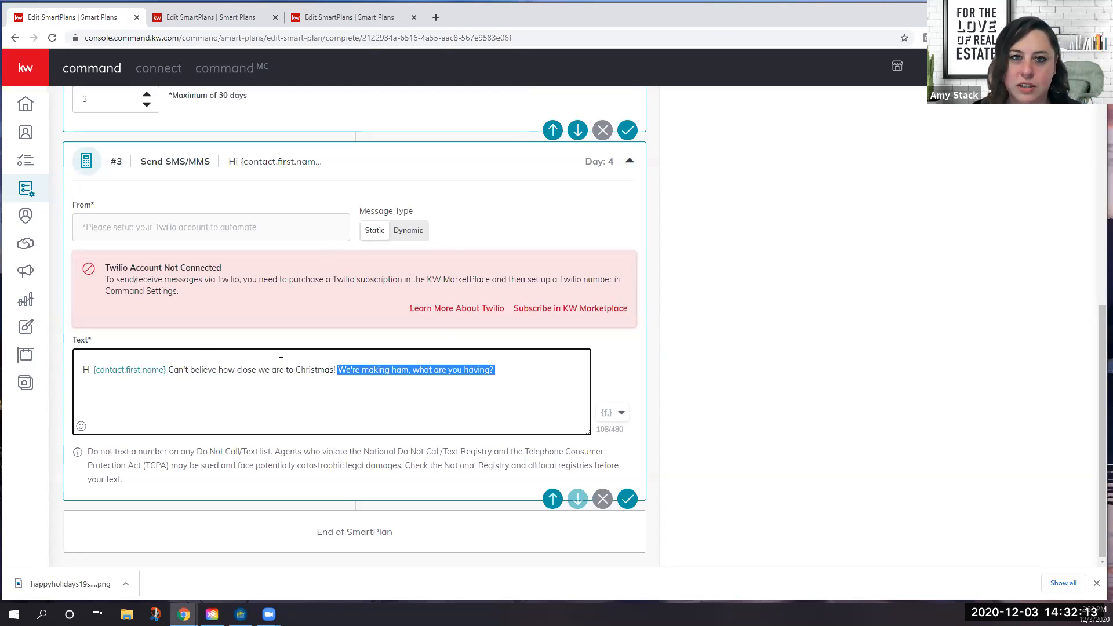
click(266, 398)
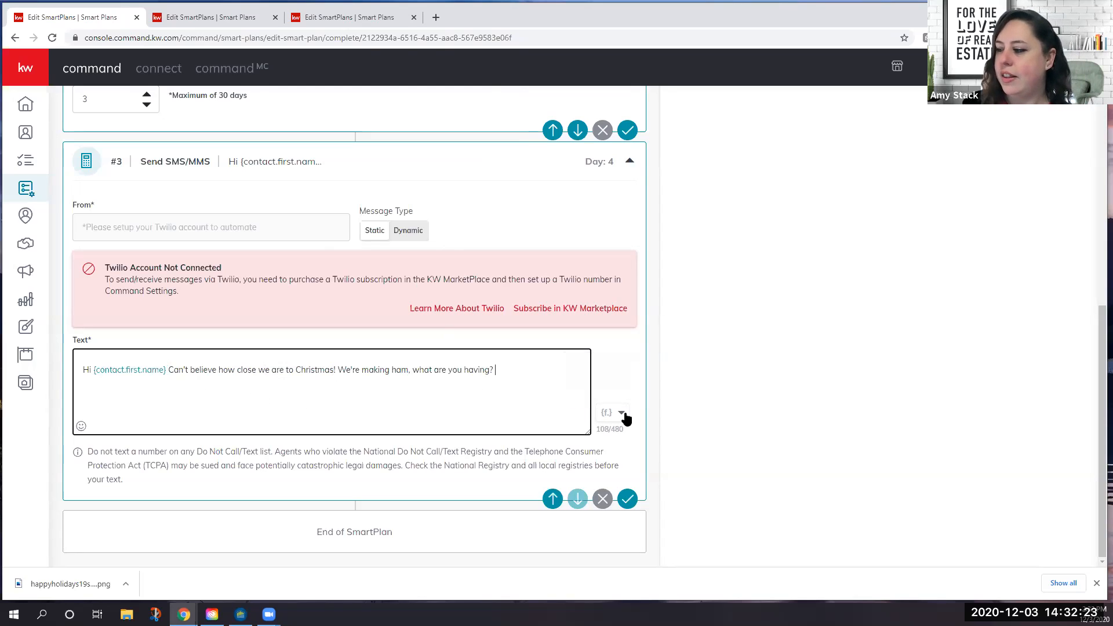
Append the agent.first.name, agent.last.name and team.name merge fields to the end of the text message
click(540, 387)
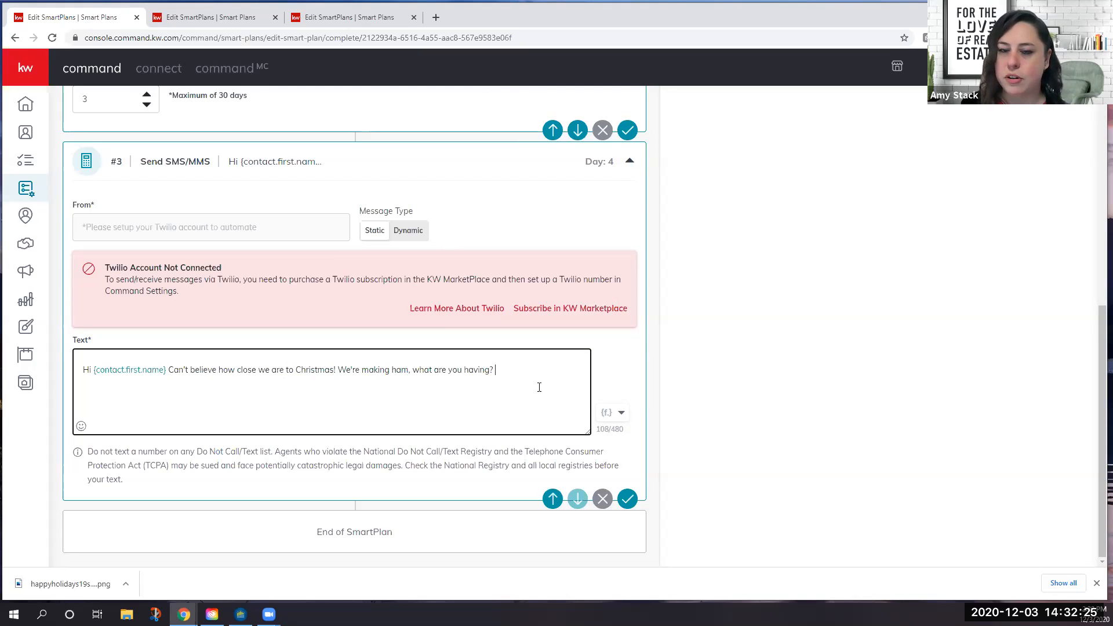
click(613, 413)
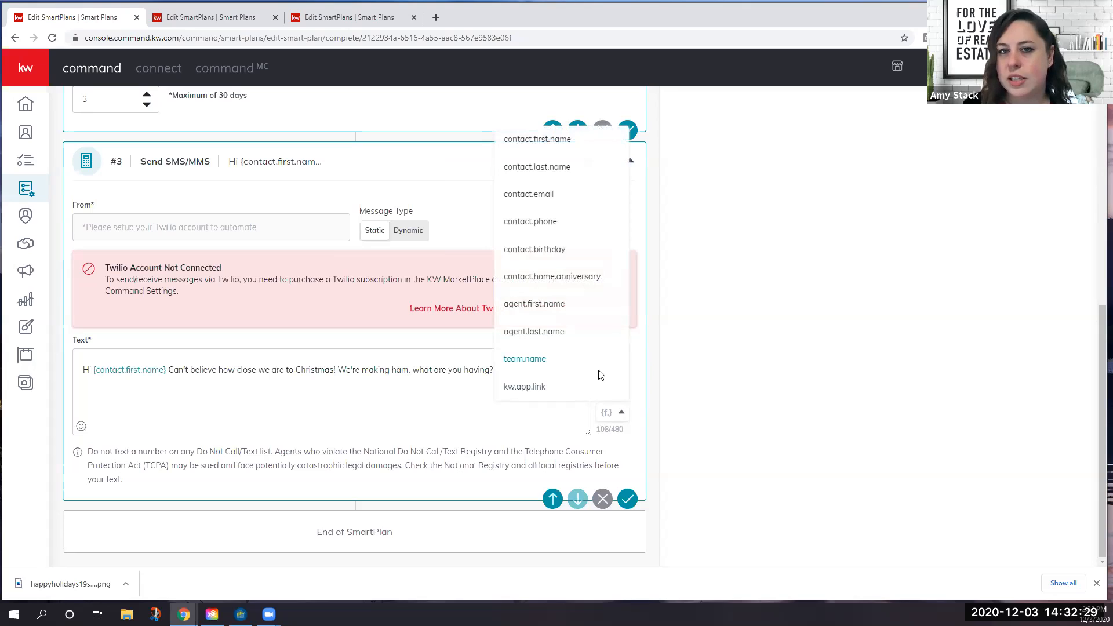
click(552, 308)
click(606, 412)
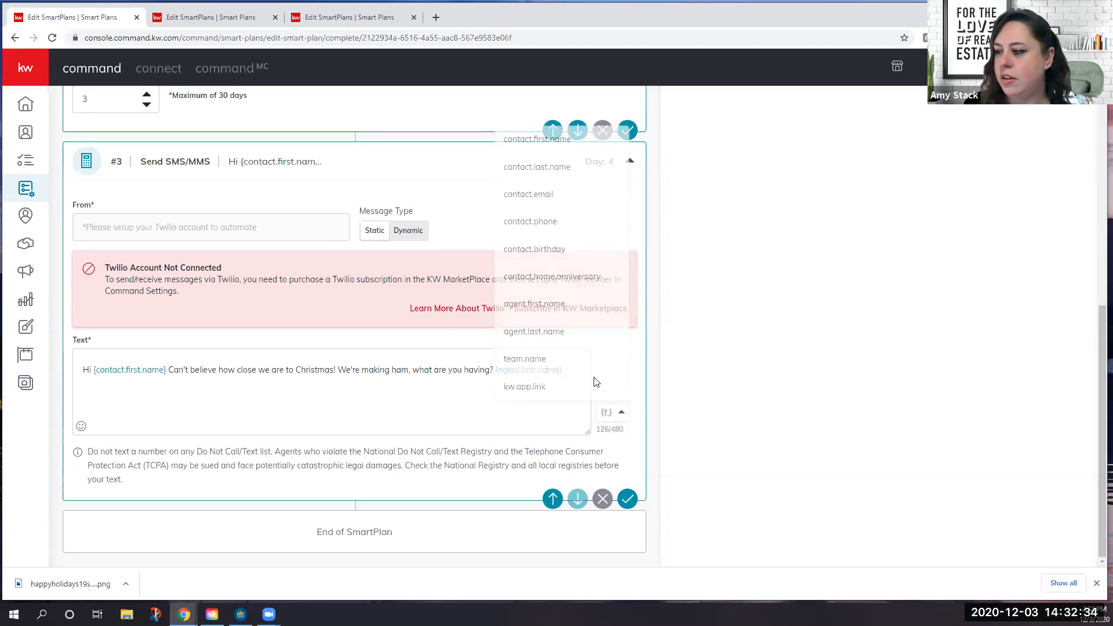
click(557, 331)
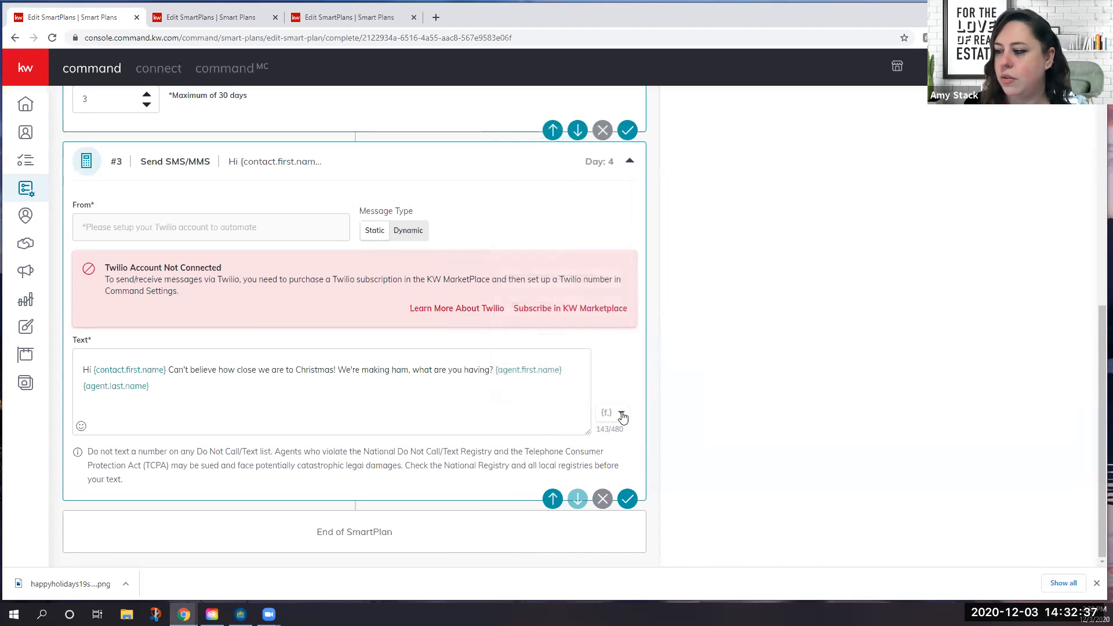
click(622, 415)
click(542, 357)
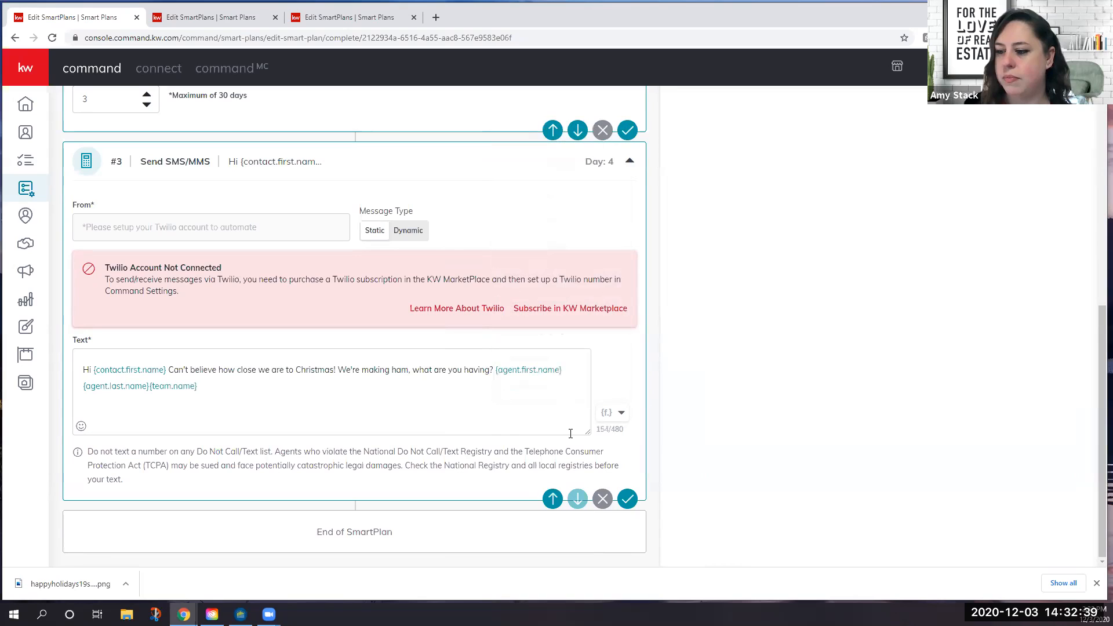
Remove the agent.first.name and agent.last.name merge fields from the message's sign-off, keeping team.name
click(286, 392)
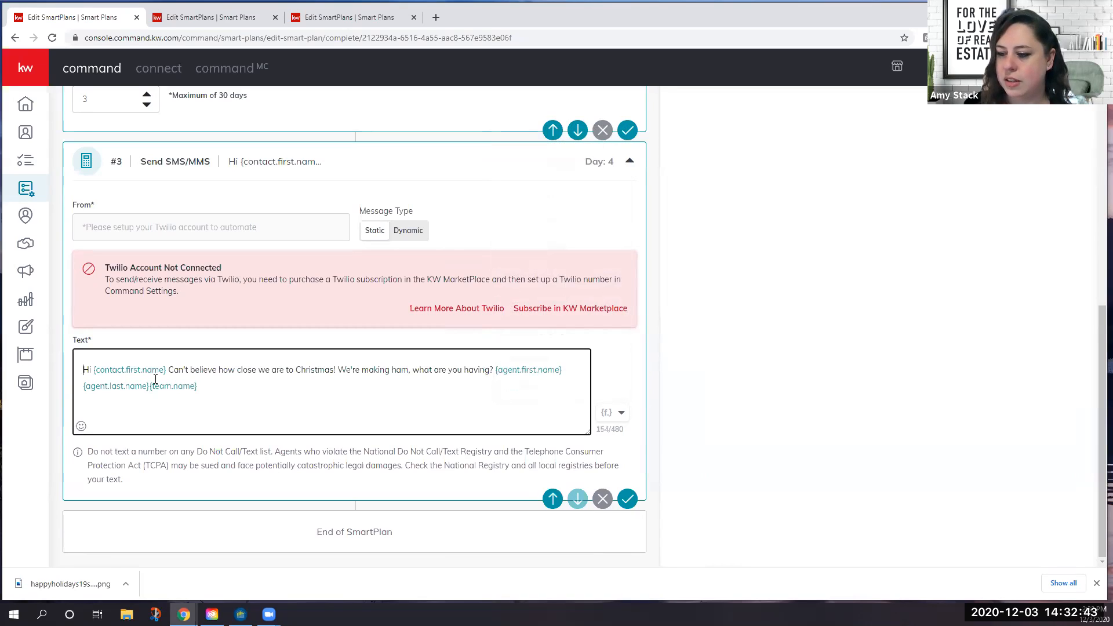
click(210, 385)
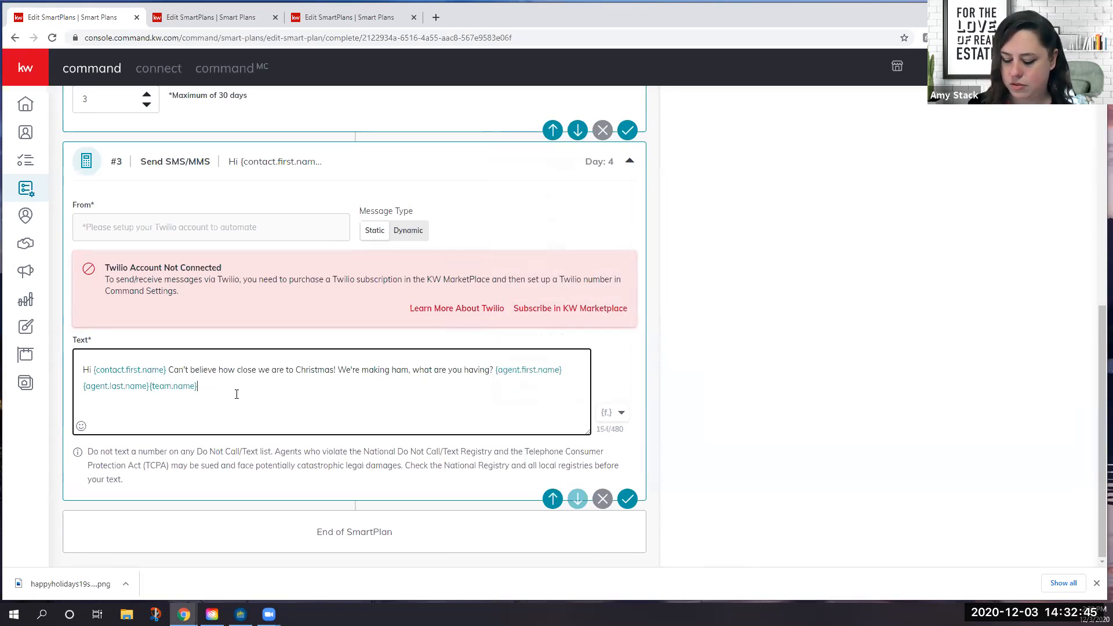
key(BackSpace)
key(BackSpace)
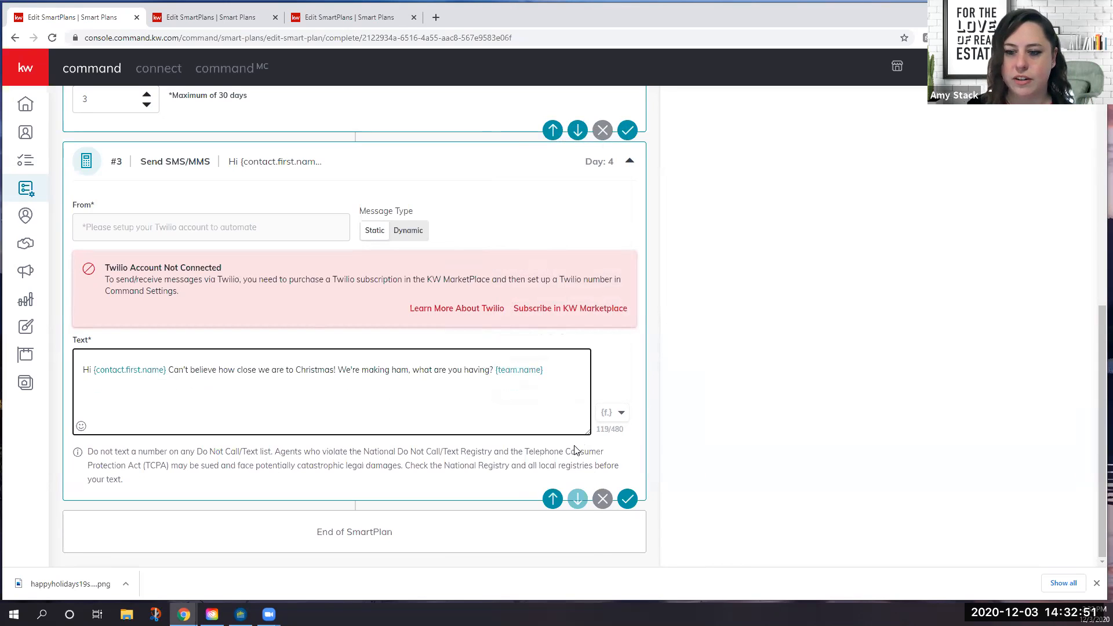
Review the SmartPlan's email, delay and text message steps and their settings
scroll(415, 361, up, 4)
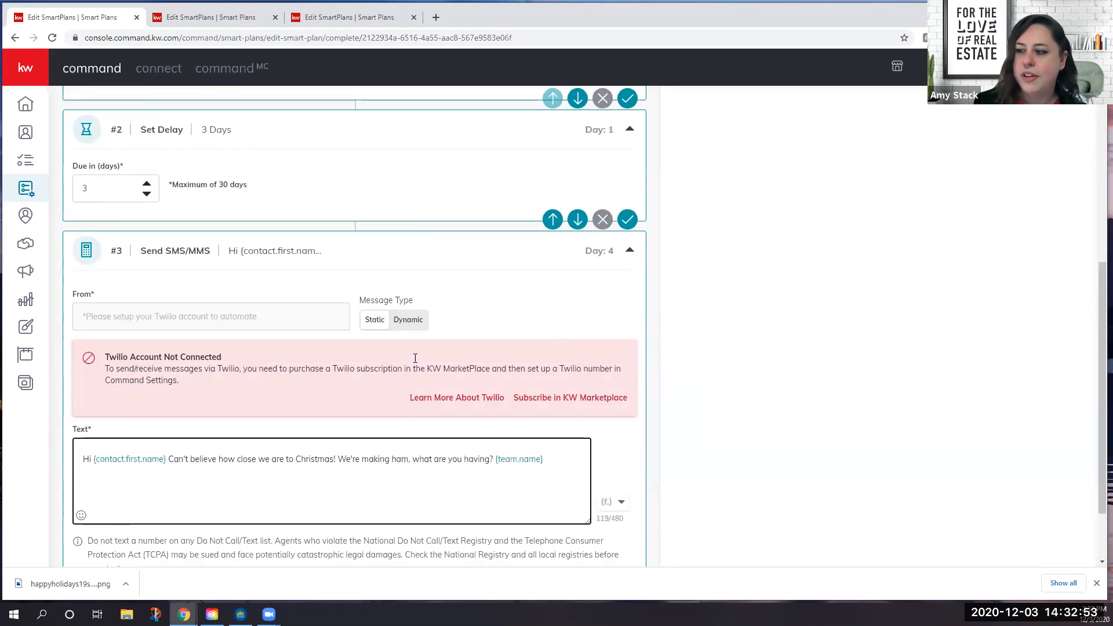
scroll(415, 362, down, 4)
scroll(415, 360, up, 2)
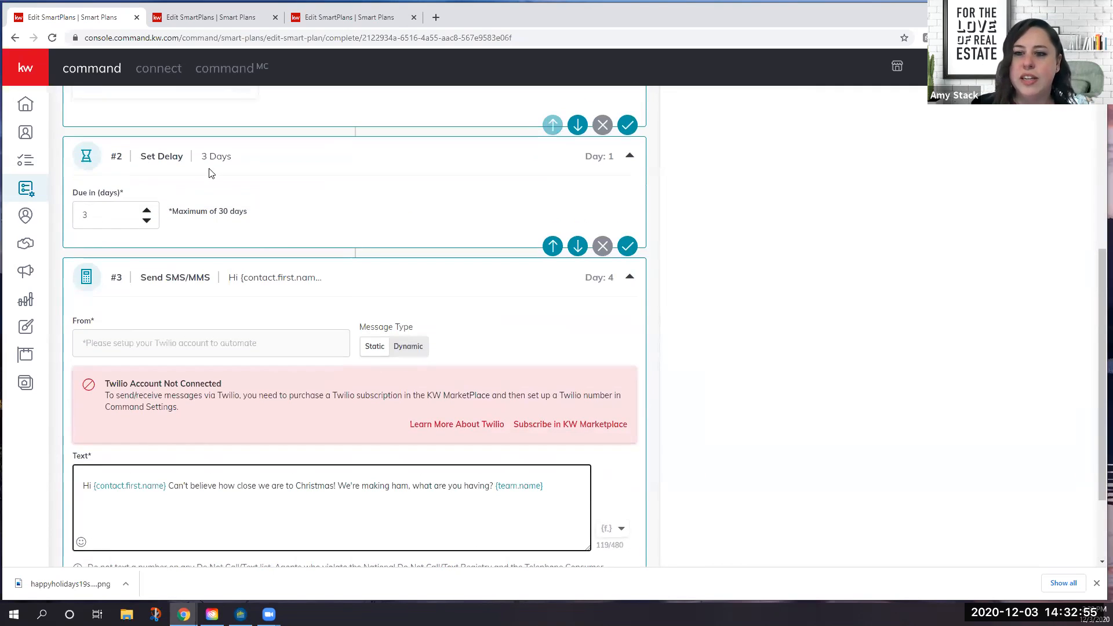
scroll(316, 381, up, 3)
scroll(318, 383, down, 5)
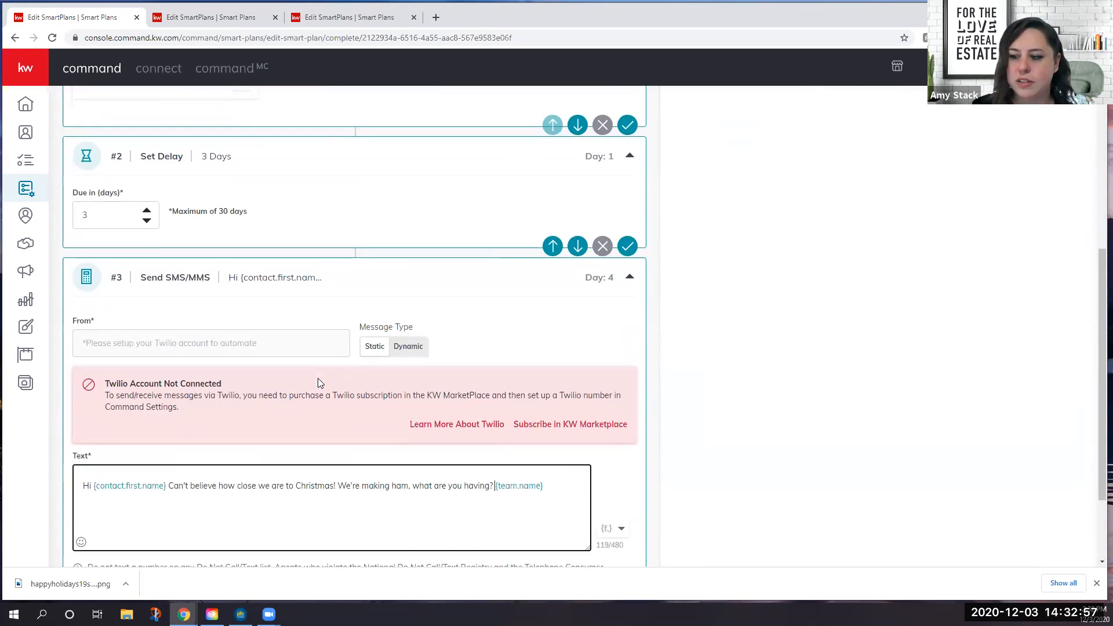
scroll(318, 380, up, 8)
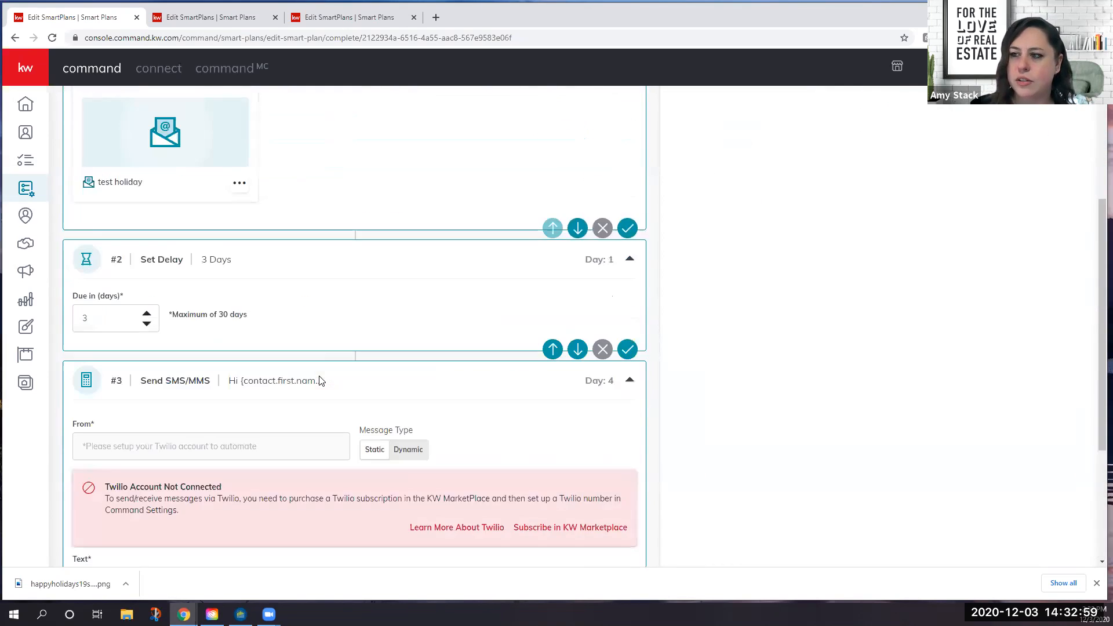
scroll(319, 380, down, 6)
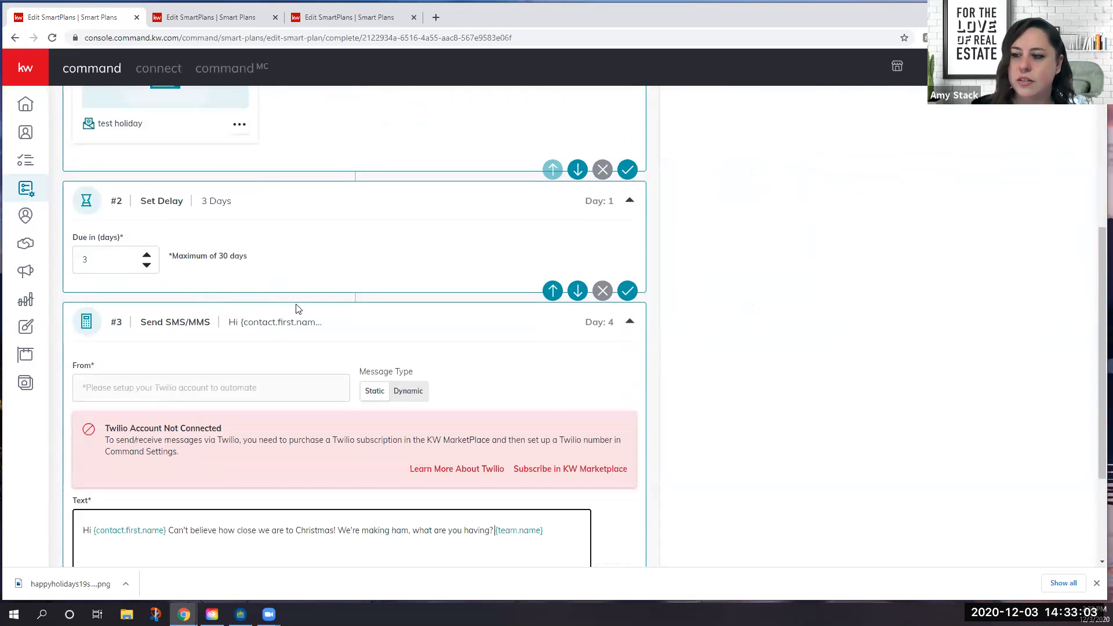
scroll(348, 313, up, 6)
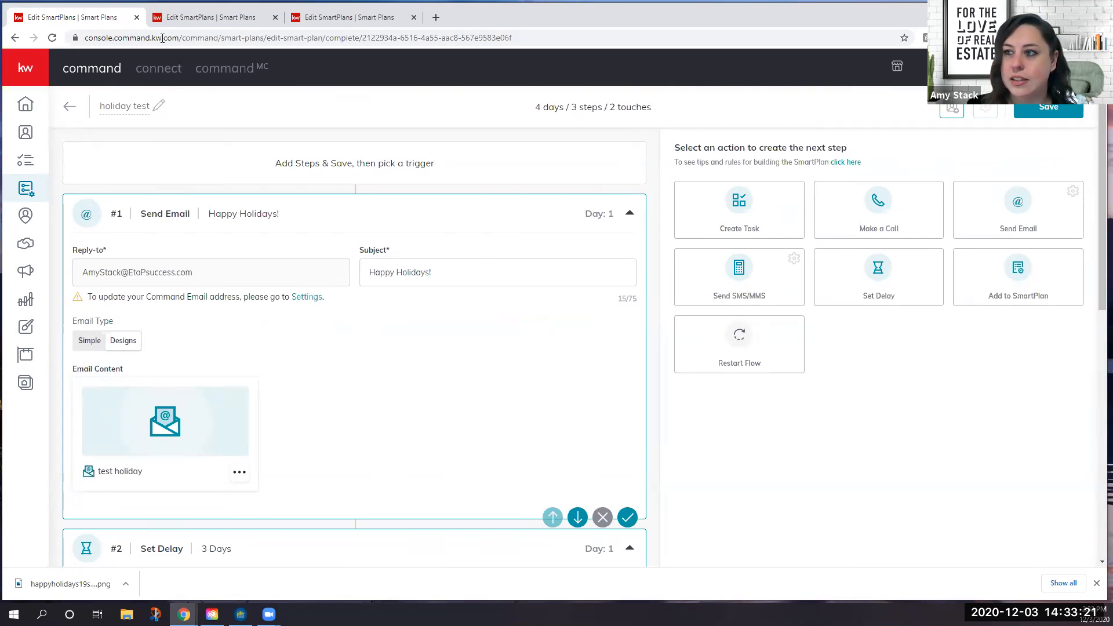
Switch to the other open SmartPlan and read through its Season's Greetings email preview down to the signature
click(220, 22)
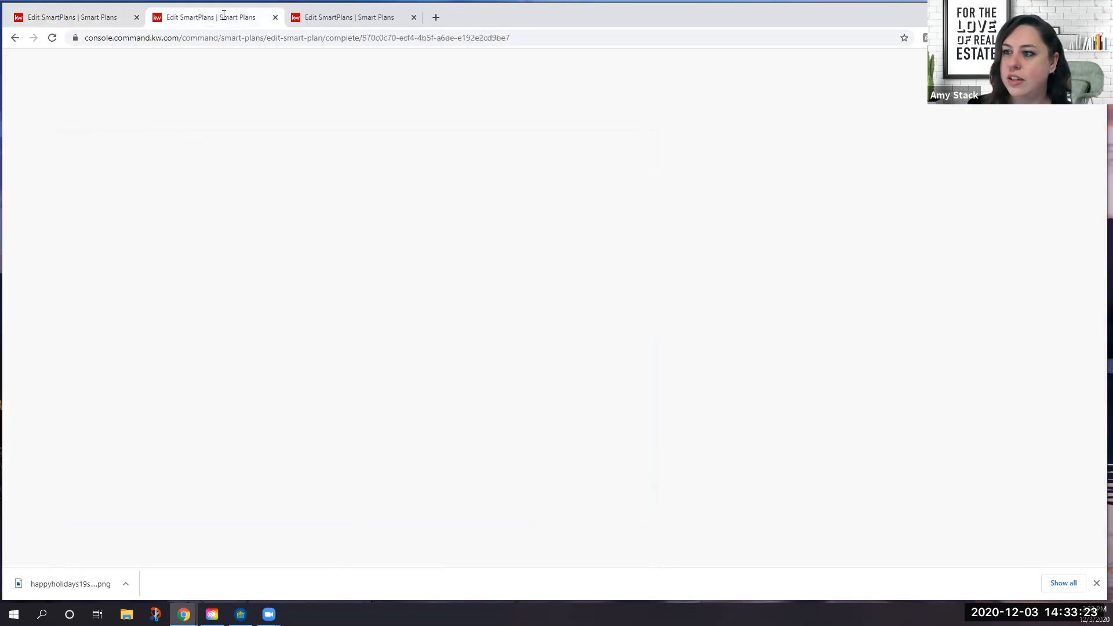
scroll(389, 266, down, 2)
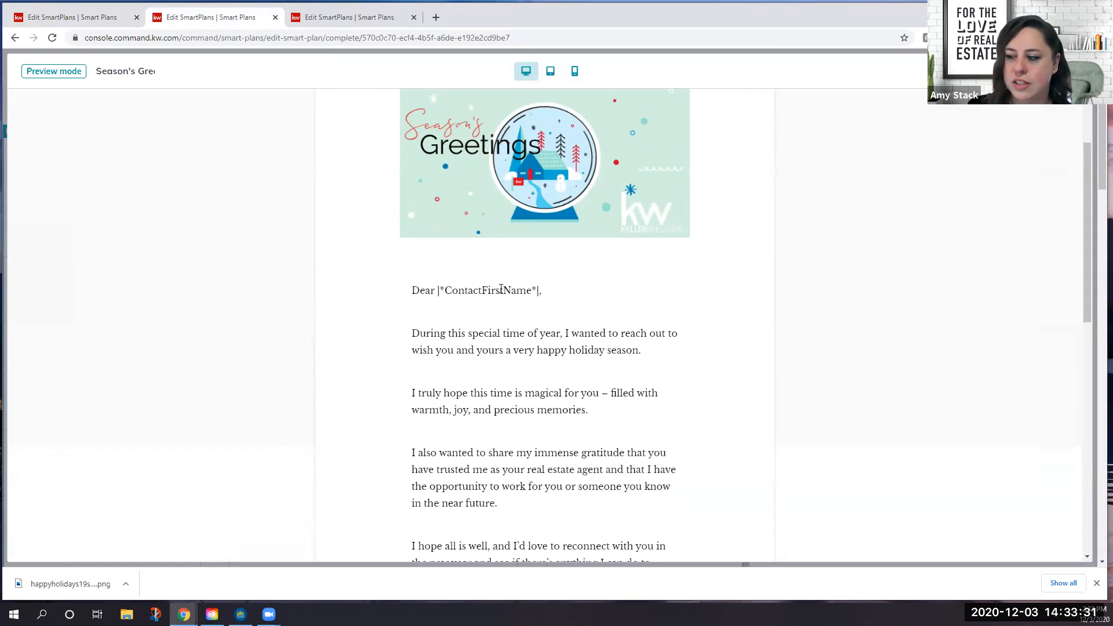
scroll(502, 289, down, 6)
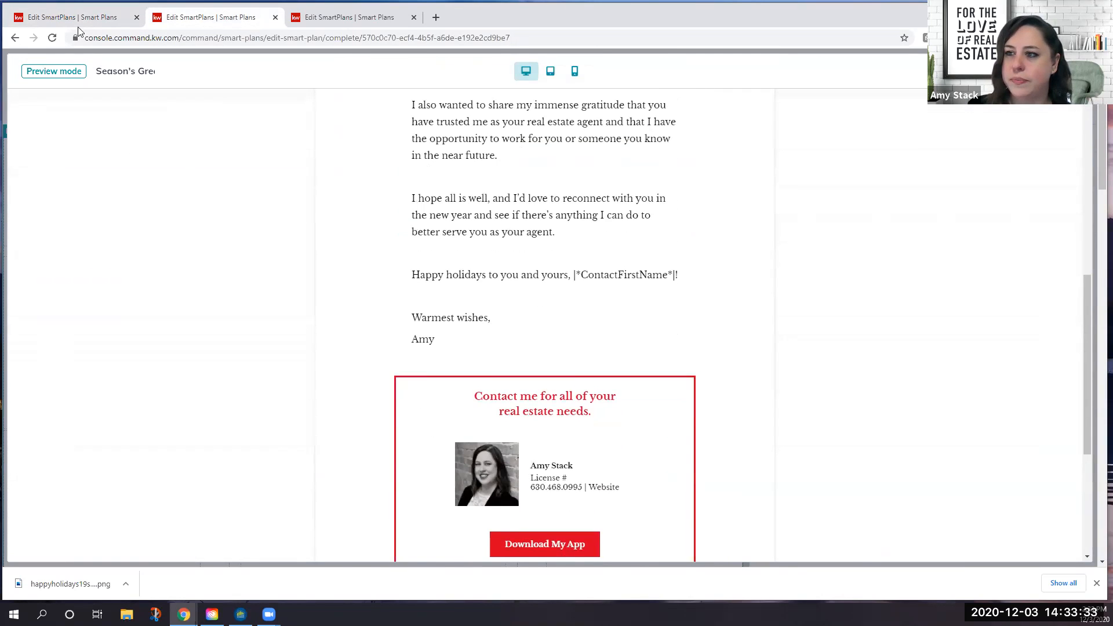
Return to the "holiday test" SmartPlan and open the "test holiday" email design for editing
click(73, 17)
click(241, 476)
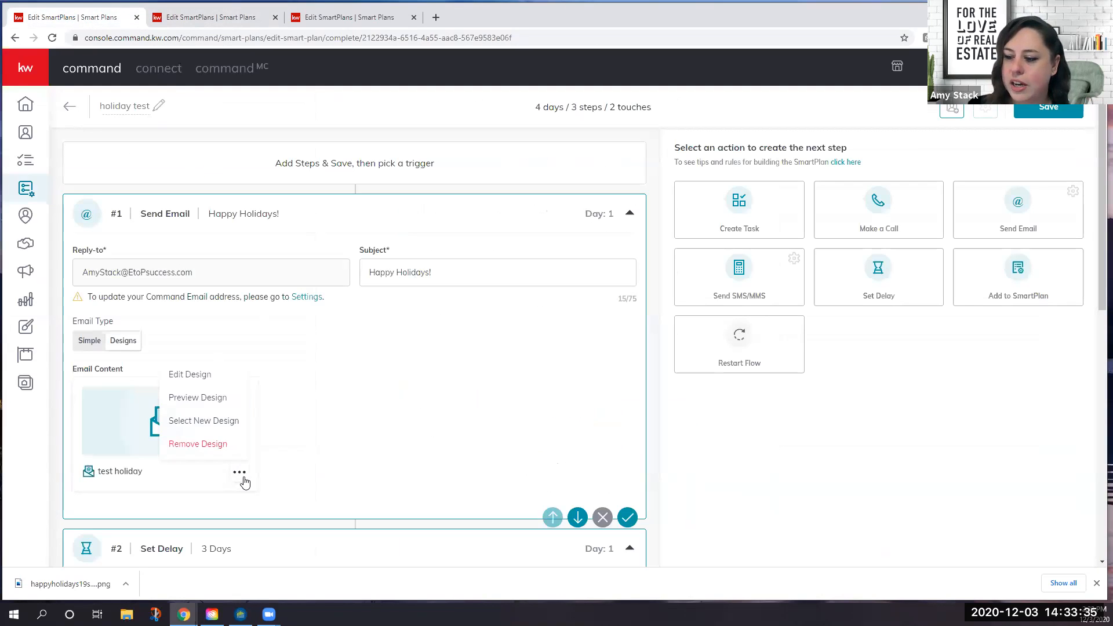
click(204, 377)
click(666, 356)
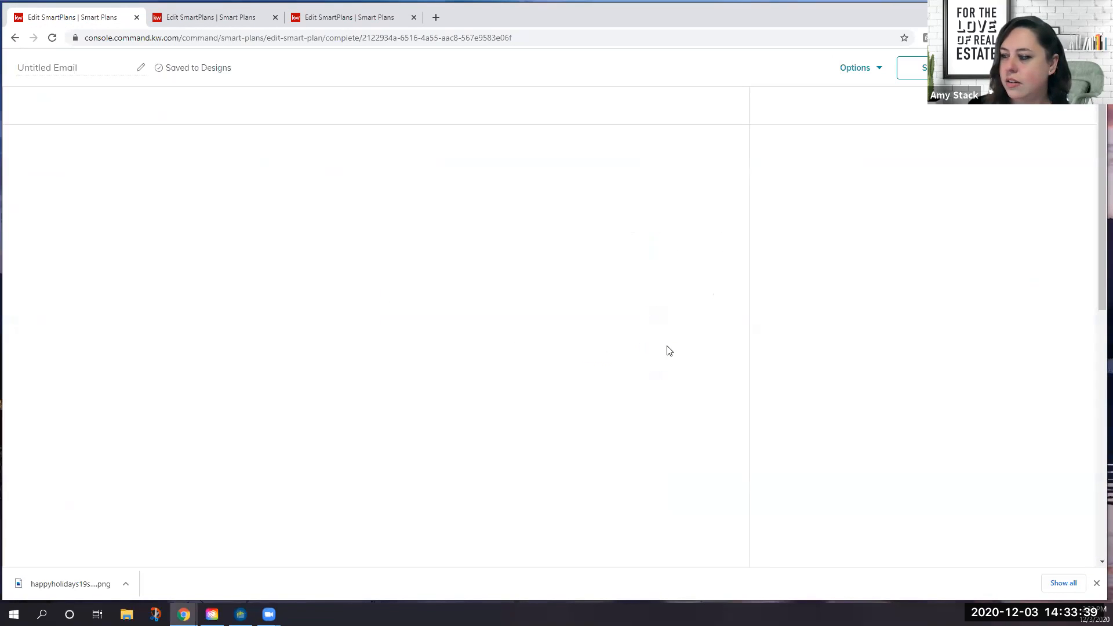
Open the email's letter text block for editing and delete the ContactFirstName merge field from the greeting
scroll(494, 394, down, 3)
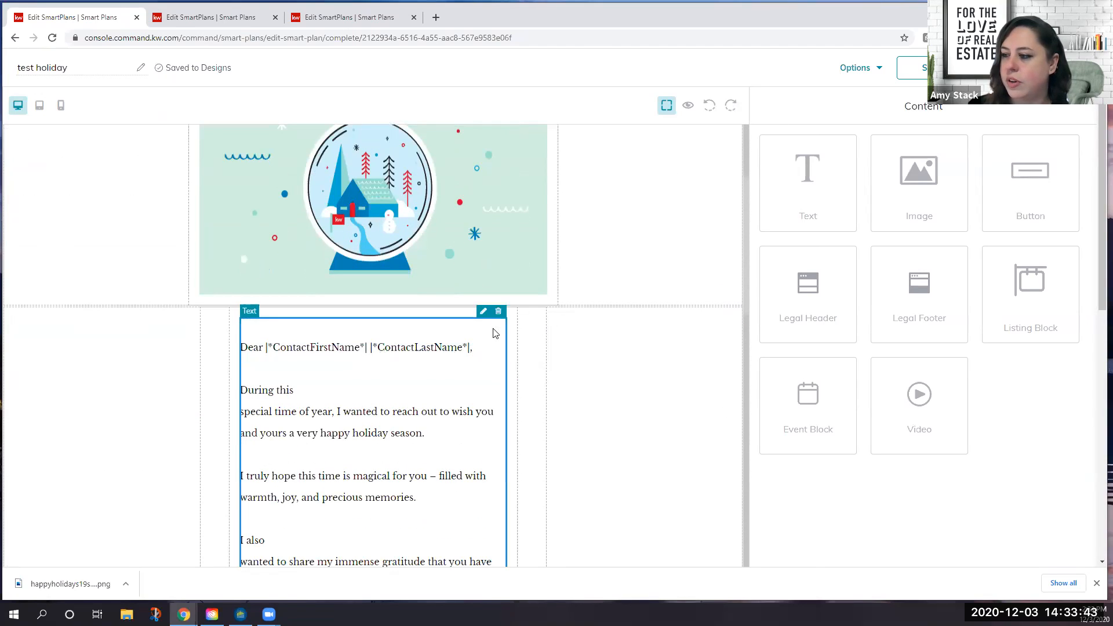
click(484, 314)
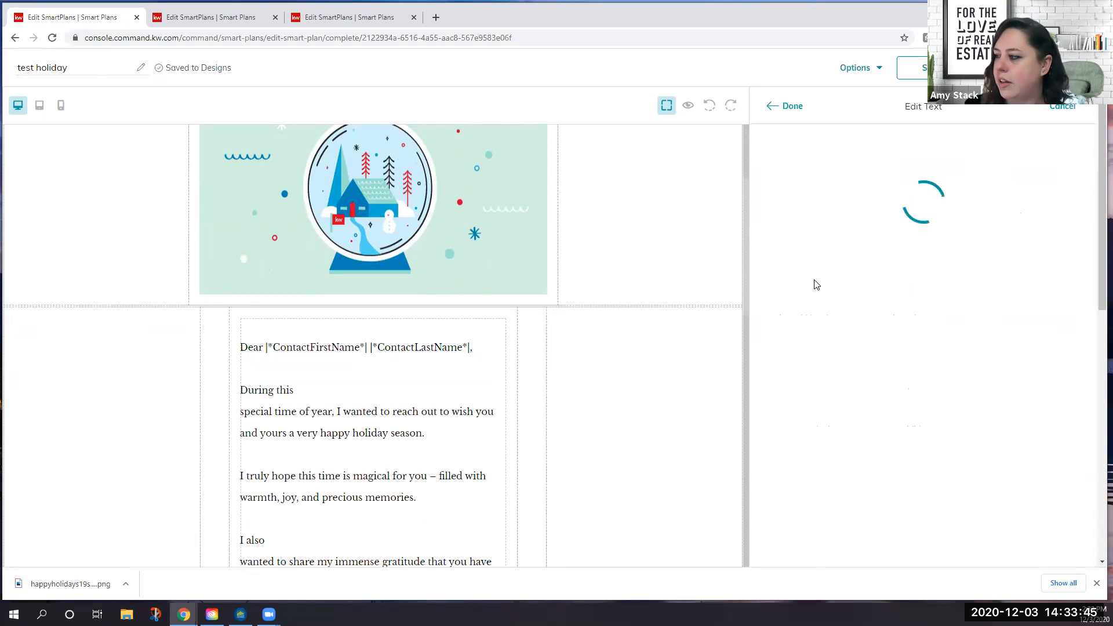
drag(905, 191, 835, 191)
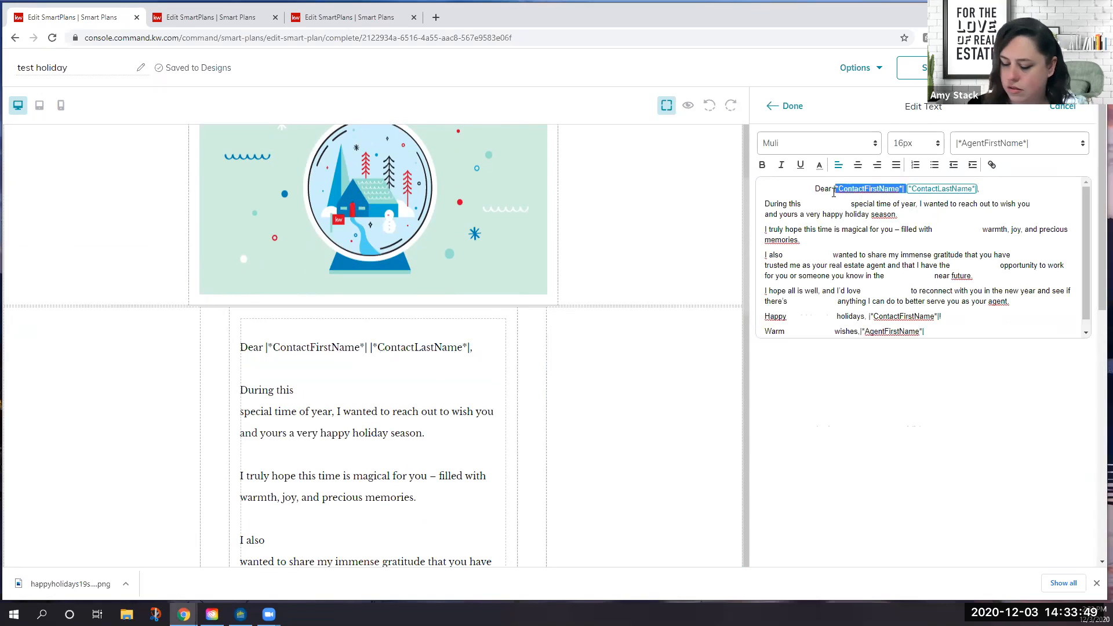
key(BackSpace)
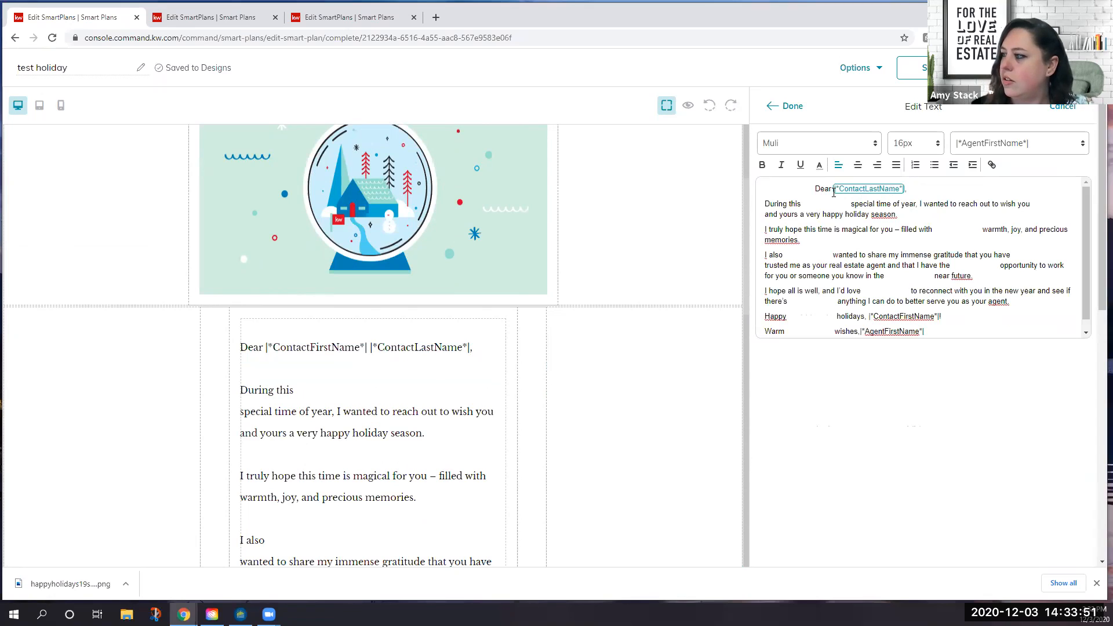
Insert the ContactFirstName merge field after "Dear" in the greeting, ahead of the ContactLastName field
click(1024, 147)
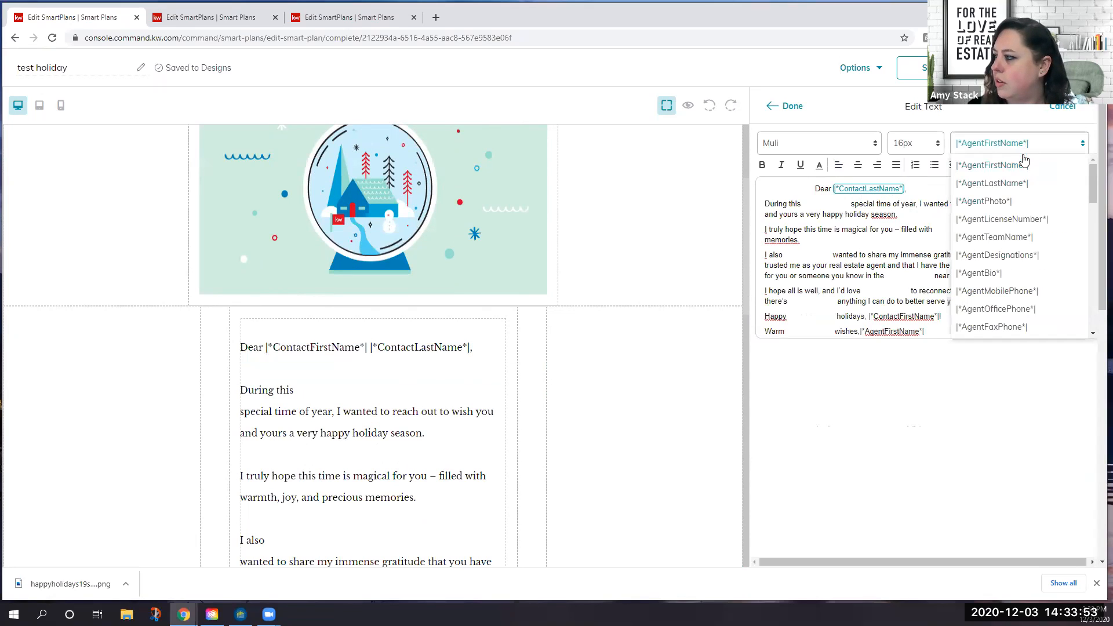
scroll(1001, 280, down, 3)
scroll(1001, 280, down, 2)
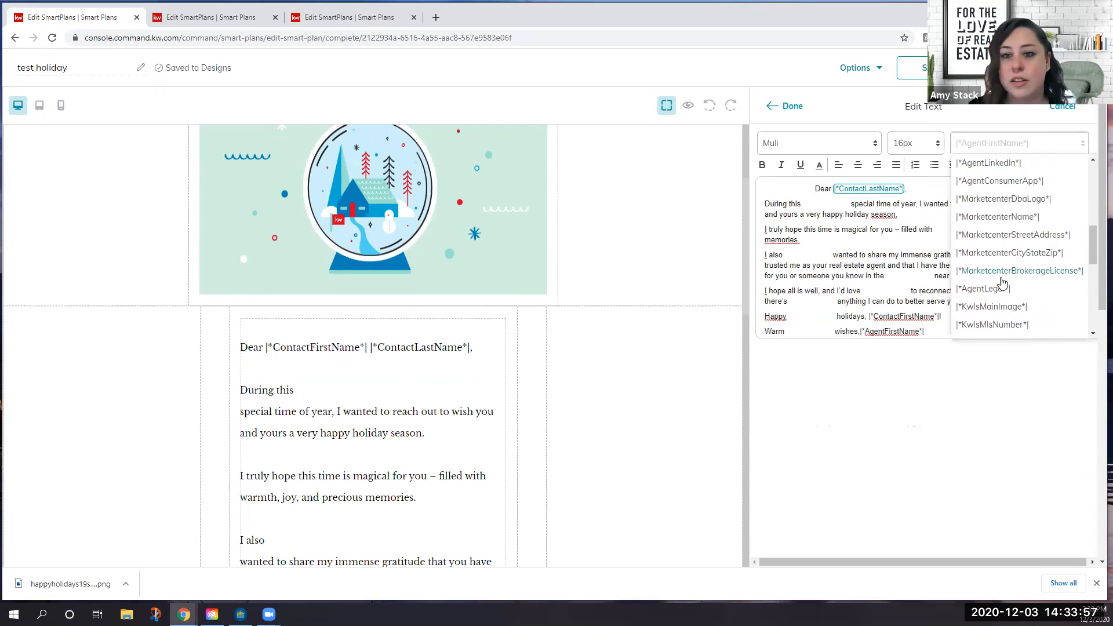
scroll(1002, 281, down, 3)
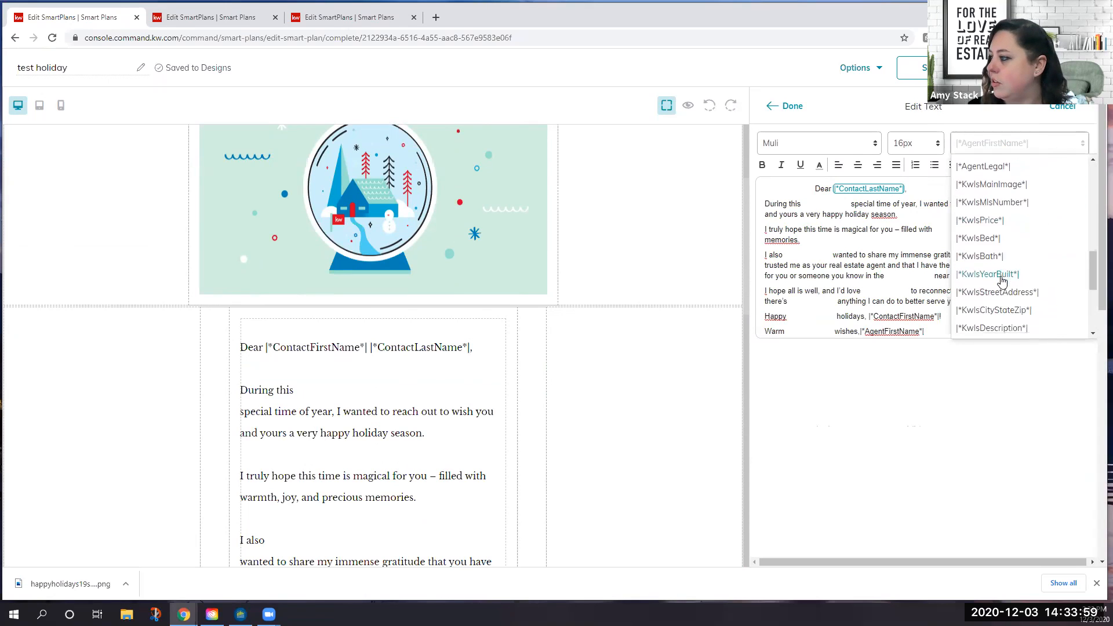
scroll(1002, 281, up, 3)
scroll(1002, 281, up, 5)
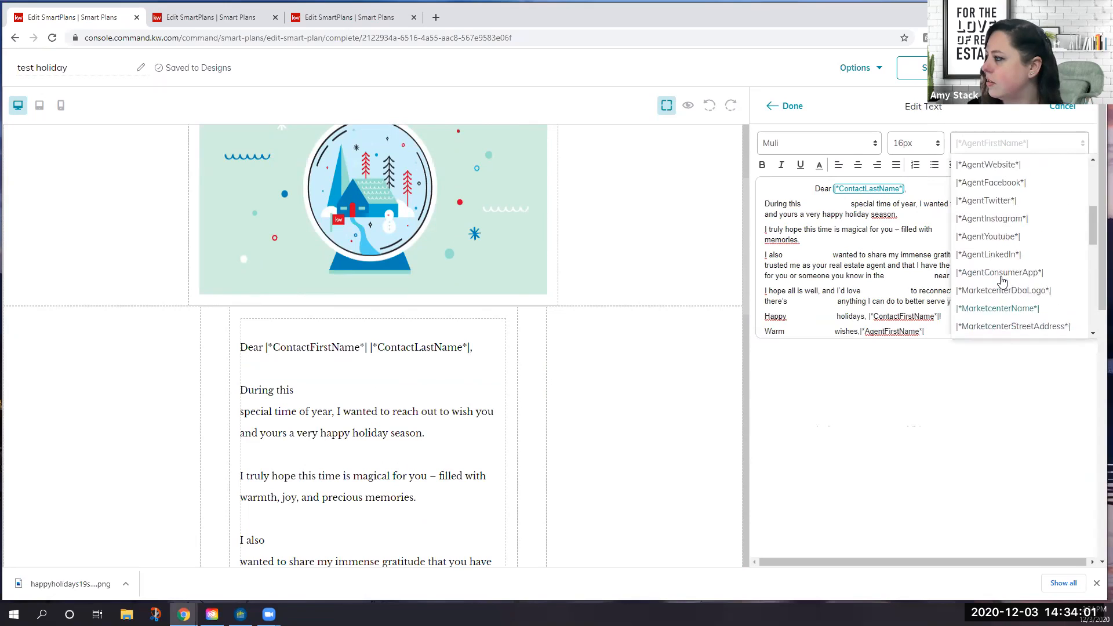
scroll(1002, 280, down, 5)
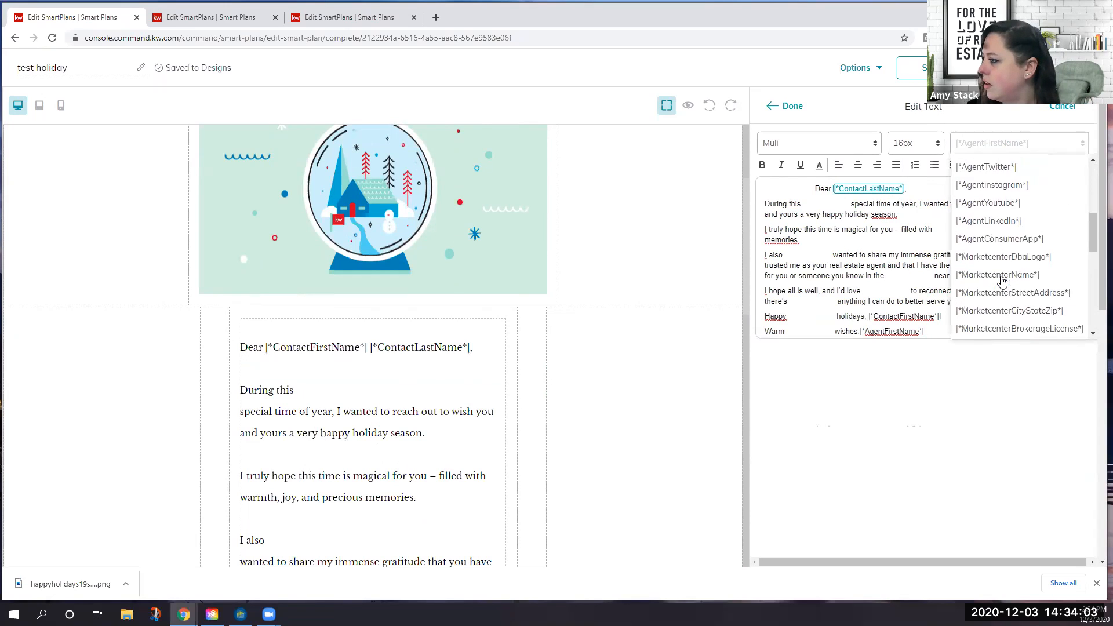
scroll(1001, 281, down, 3)
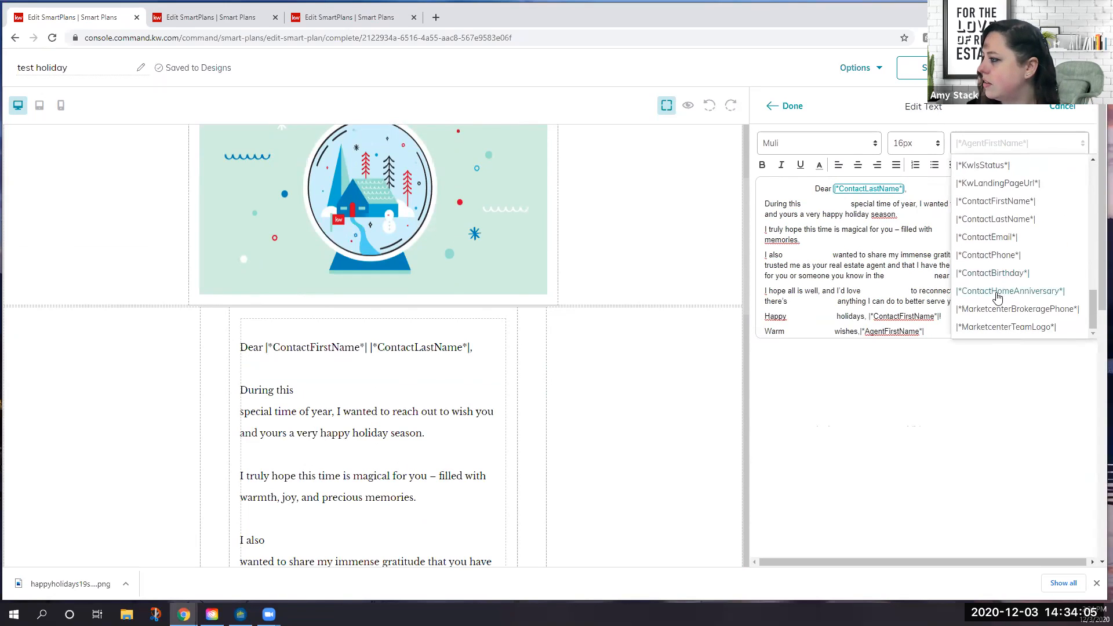
click(1012, 201)
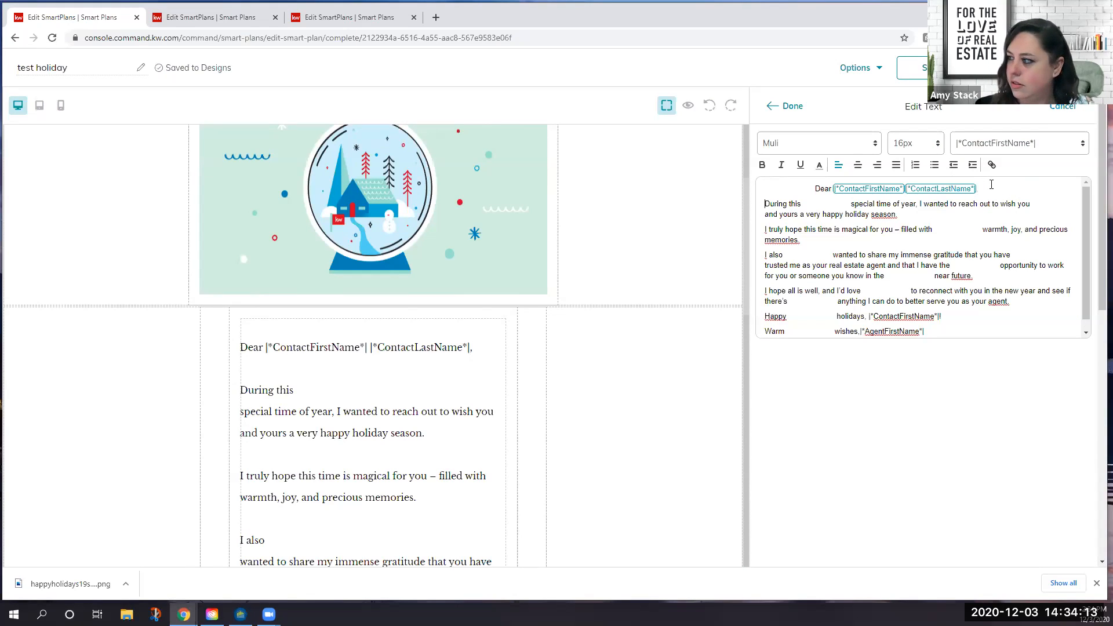
Remove the ContactLastName merge field from the greeting, apply the text edit and return to the "holiday test" SmartPlan
click(991, 184)
key(BackSpace)
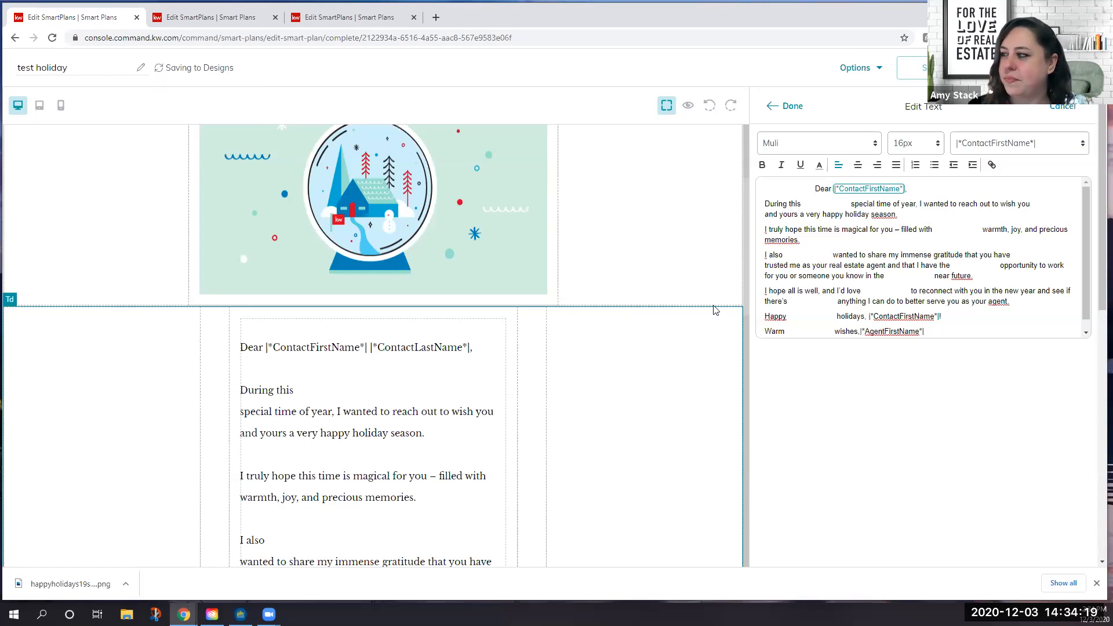
click(789, 110)
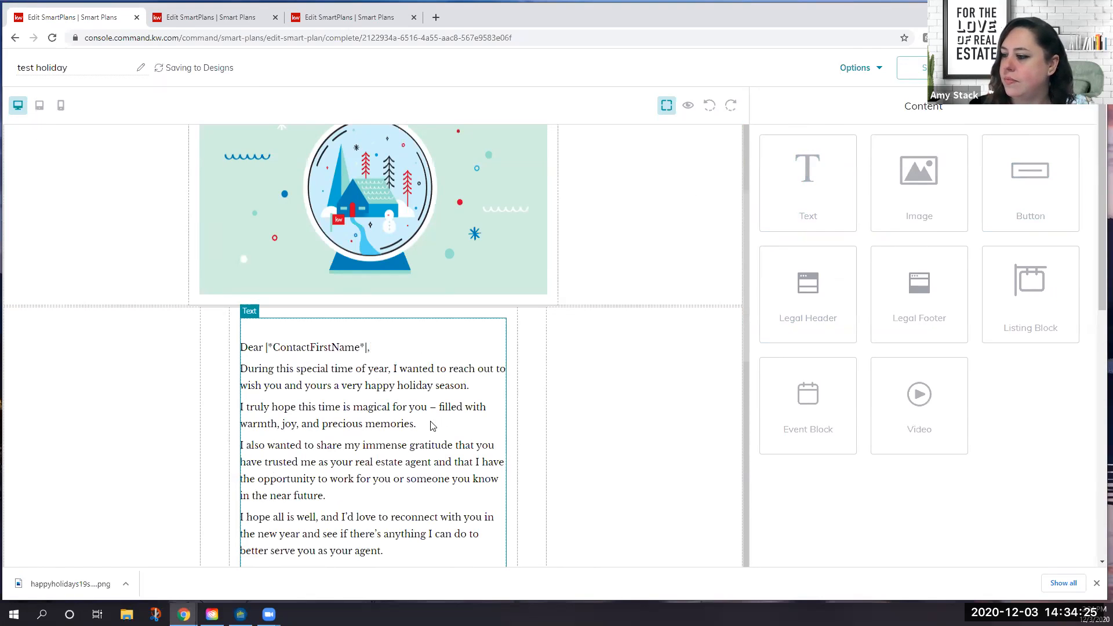
click(481, 312)
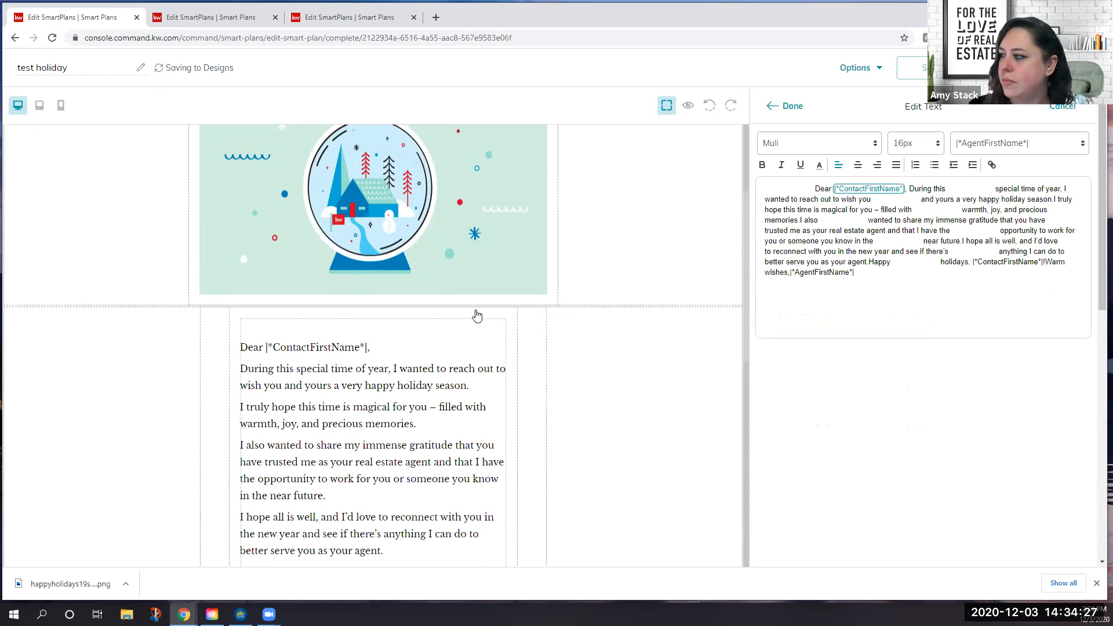
click(787, 105)
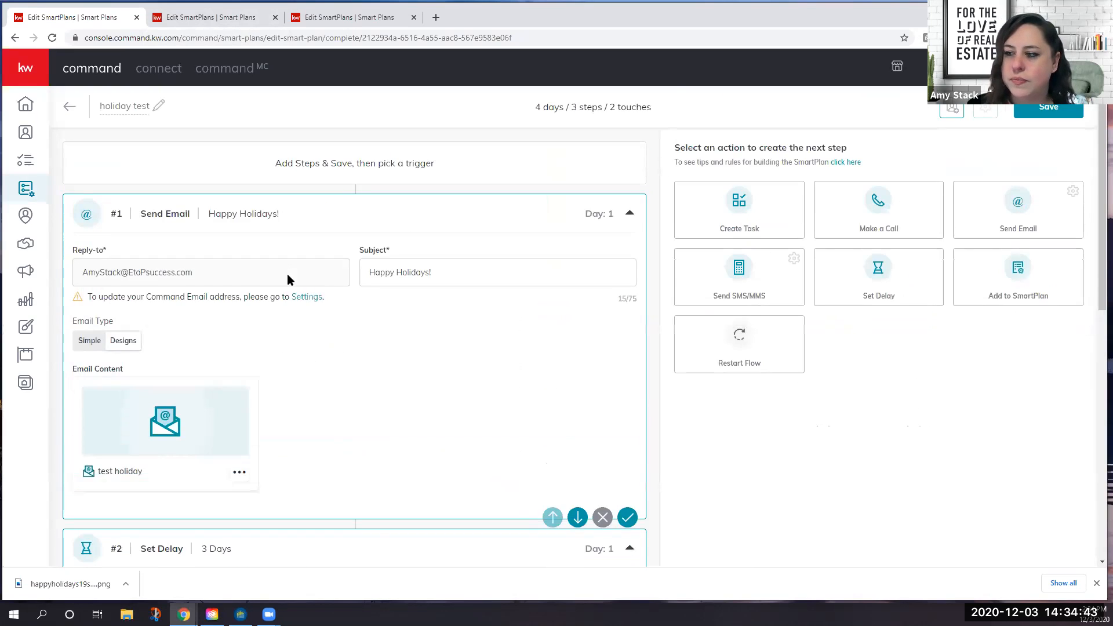
Check the email, delay and text message steps of the "holiday test" SmartPlan and save the plan
scroll(287, 280, down, 9)
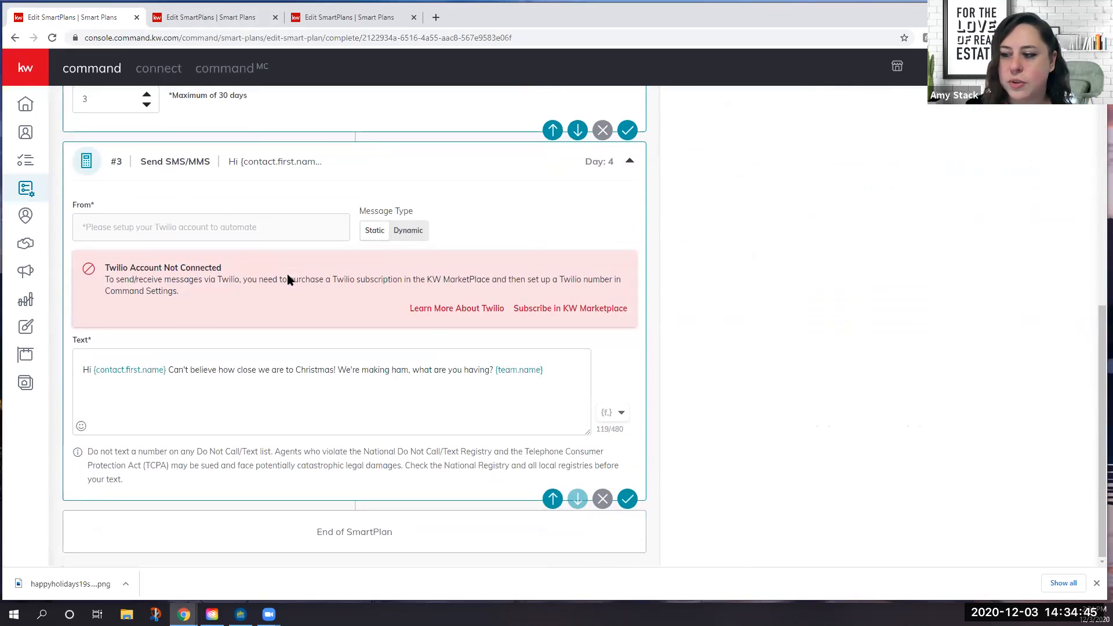
scroll(288, 279, up, 6)
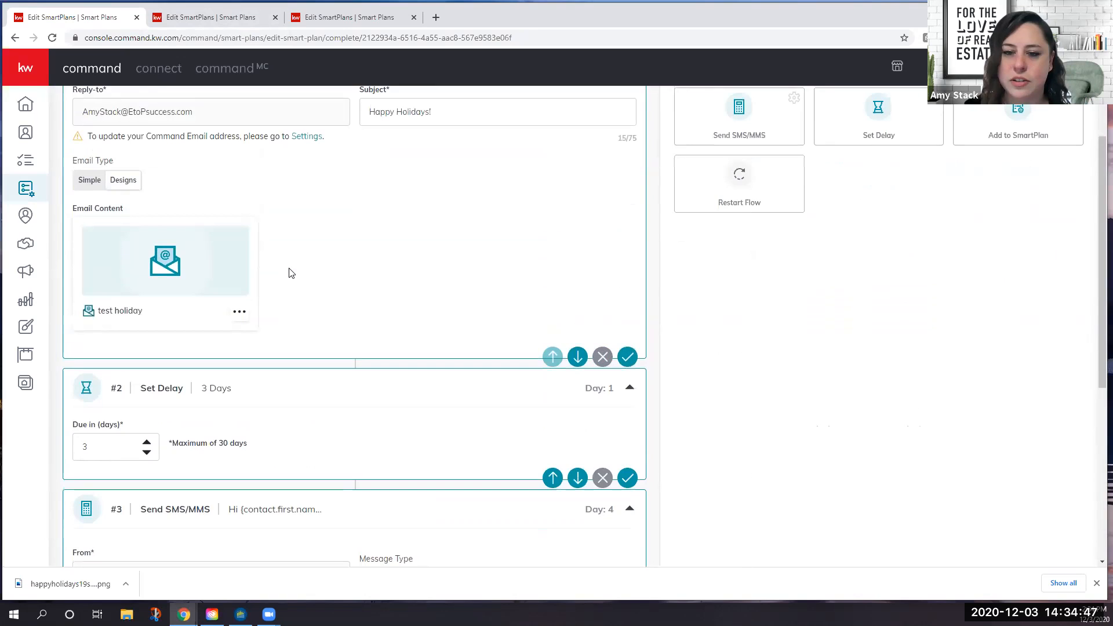
scroll(291, 273, down, 3)
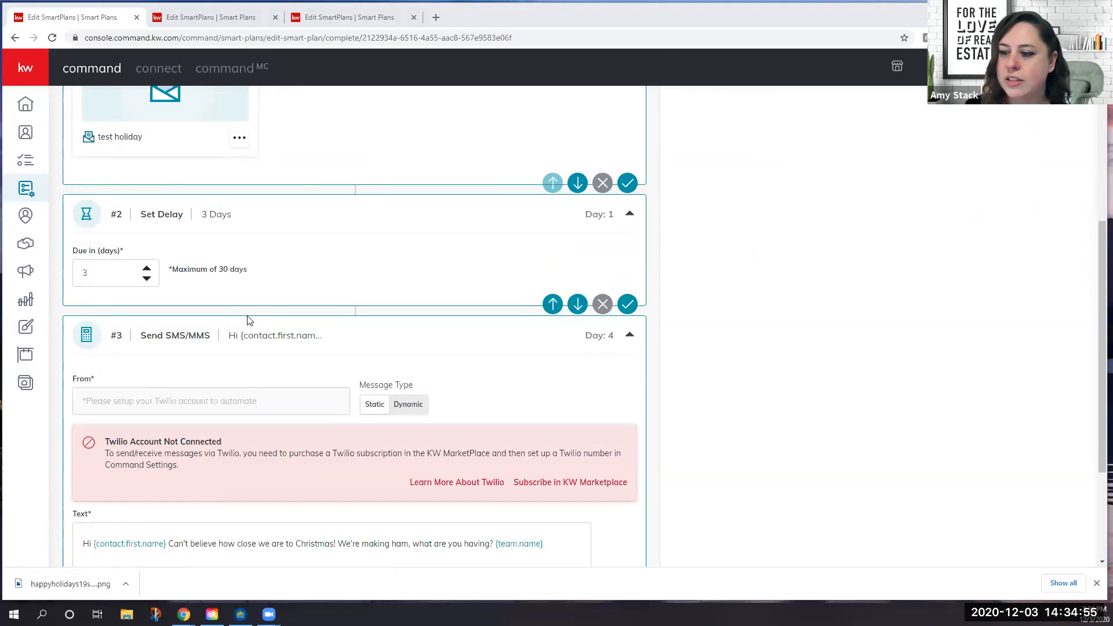
scroll(250, 320, up, 2)
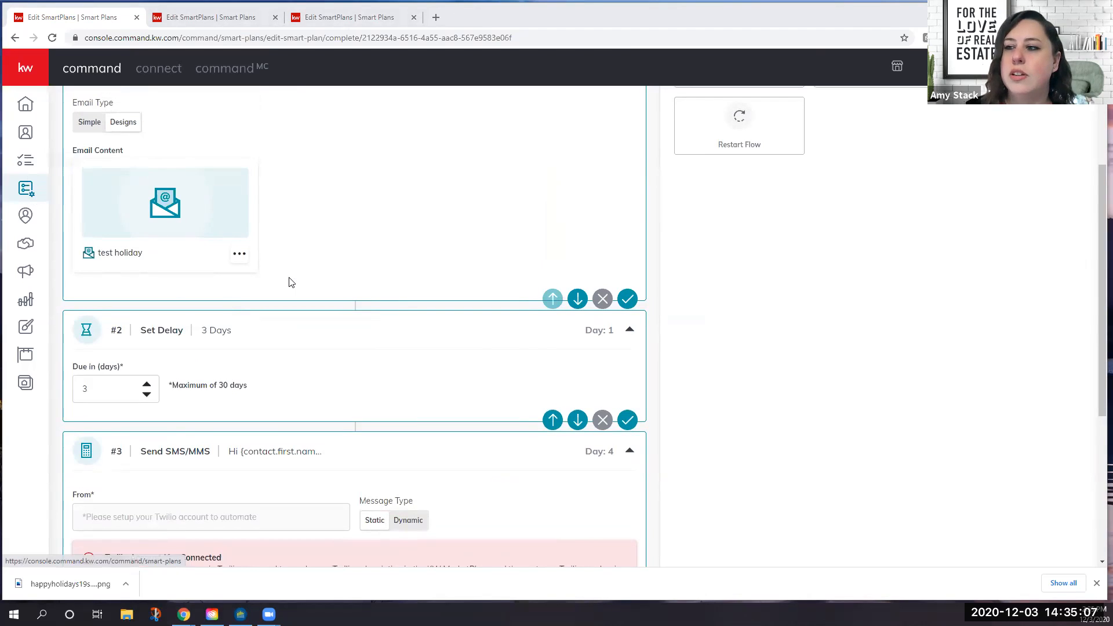
scroll(291, 282, up, 1)
scroll(243, 278, up, 3)
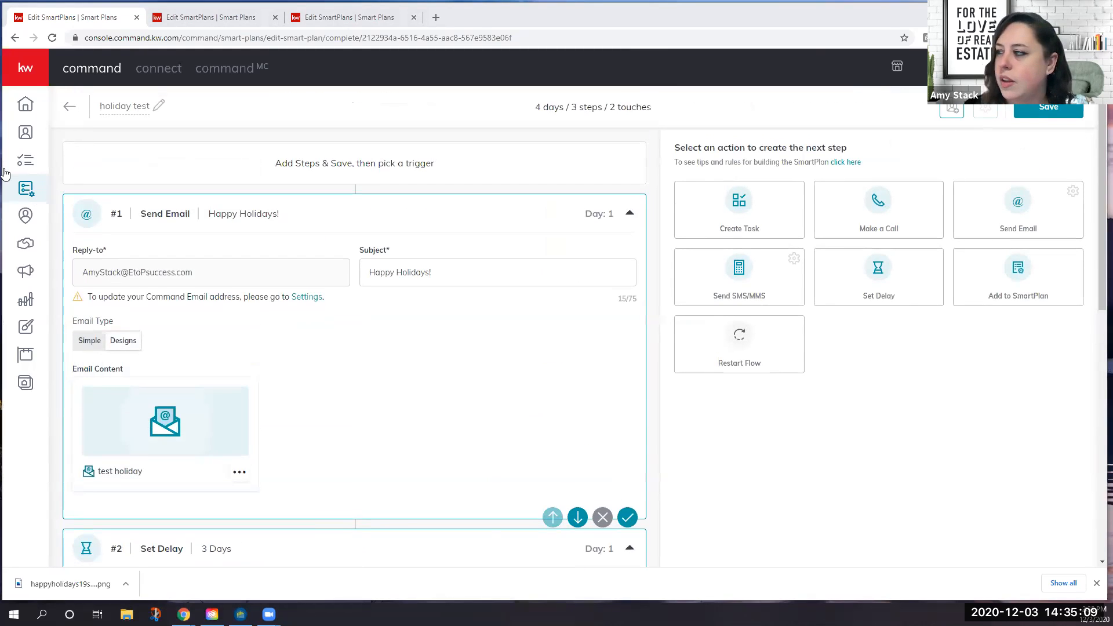
click(1046, 109)
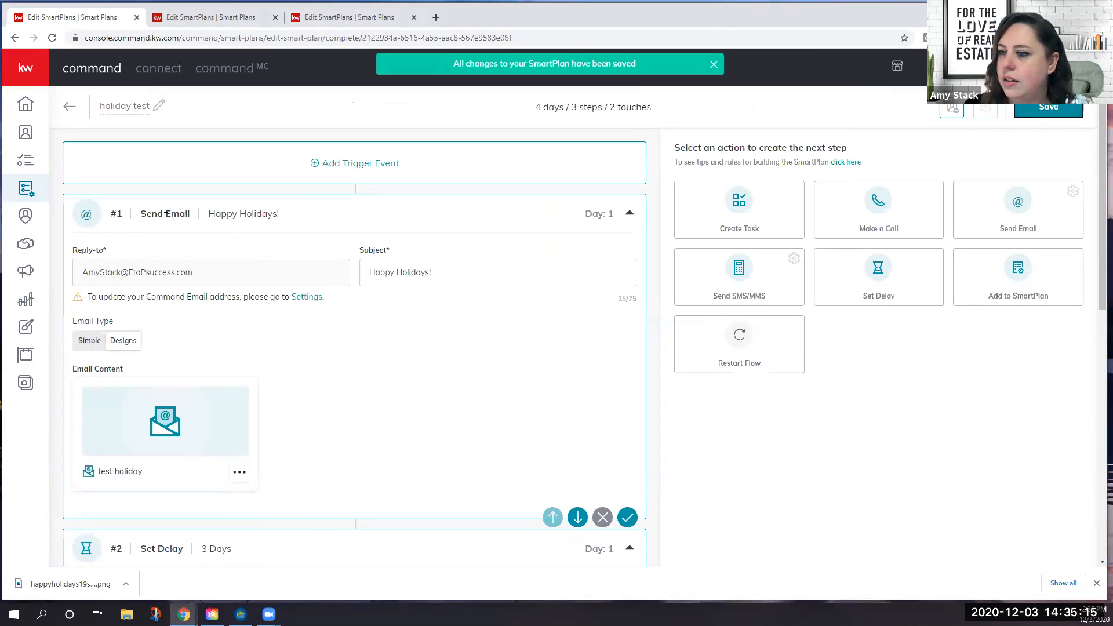
Go back to the SmartPlans list, open "Holiday & New Year Touch" for editing and look through its steps
click(67, 109)
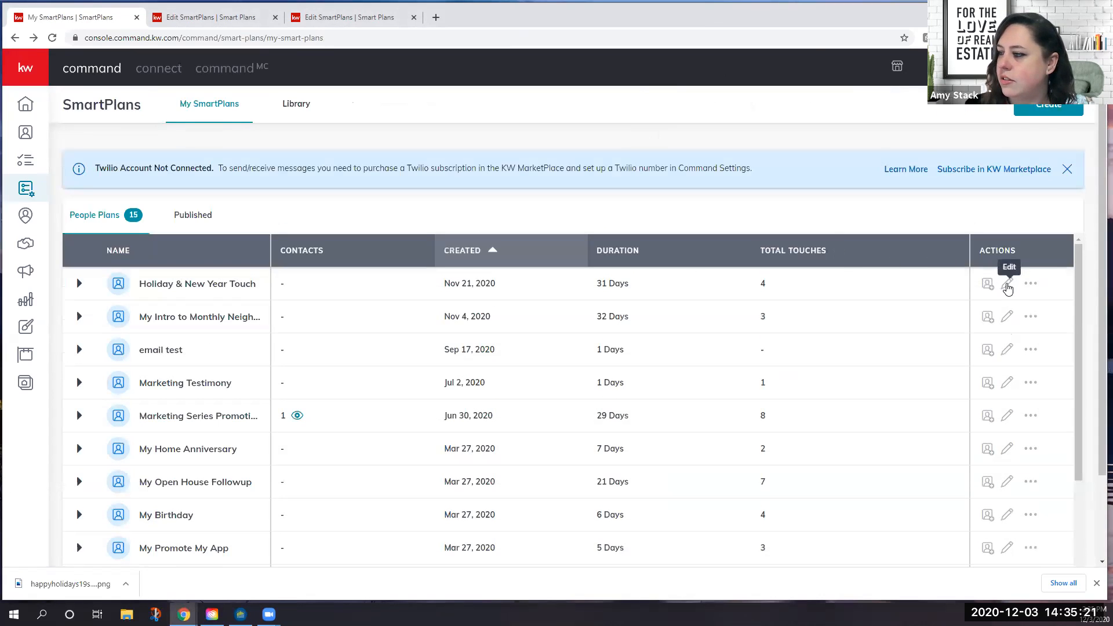
click(1007, 286)
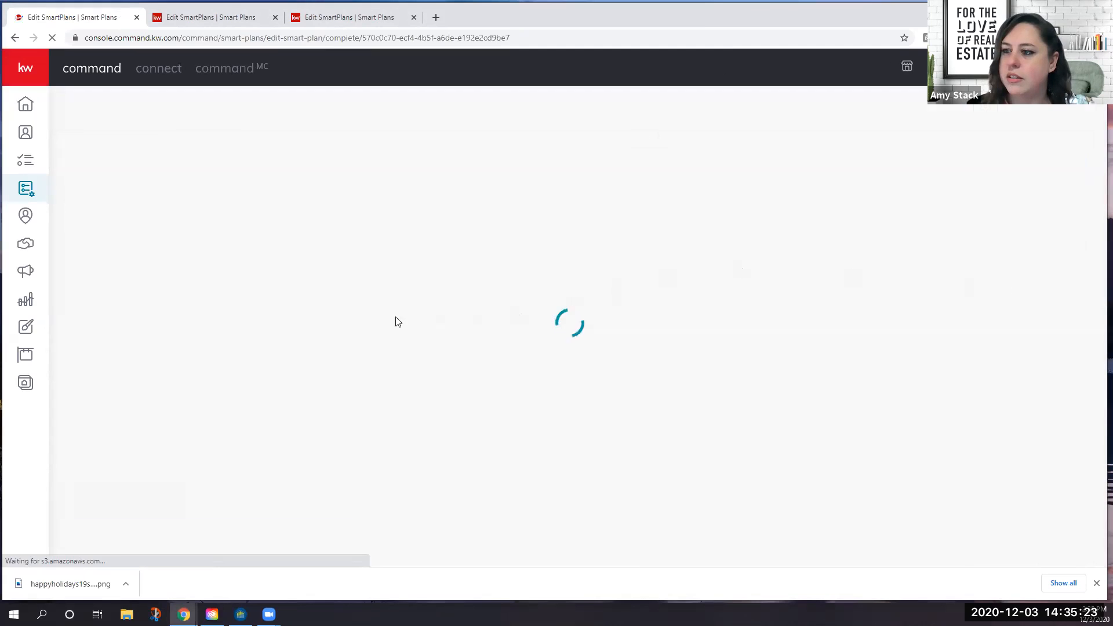
scroll(415, 337, down, 3)
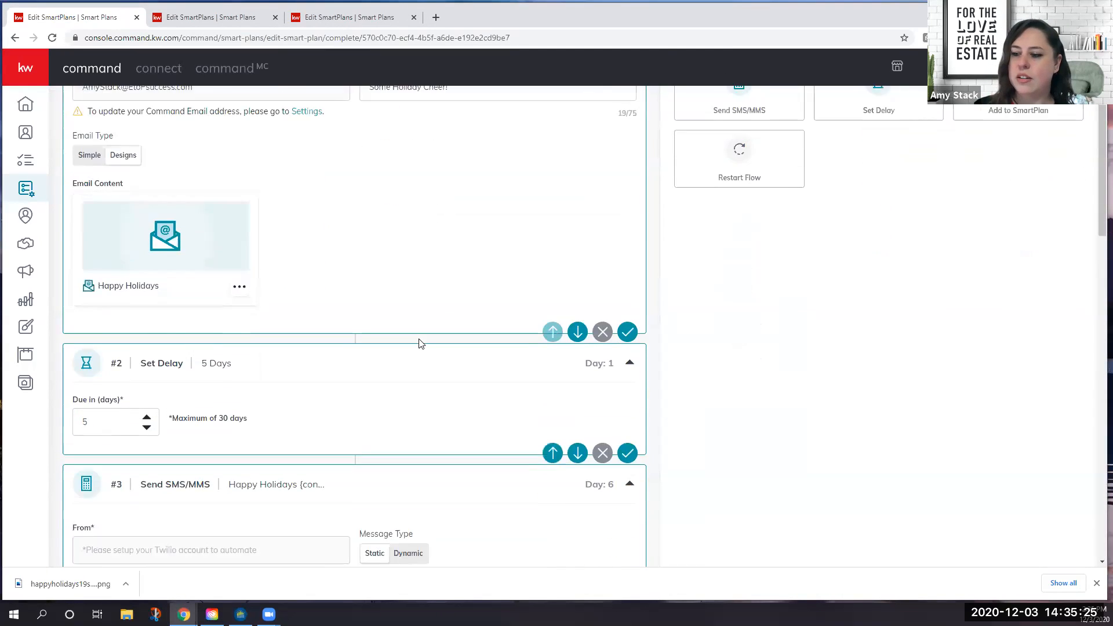
scroll(421, 343, down, 10)
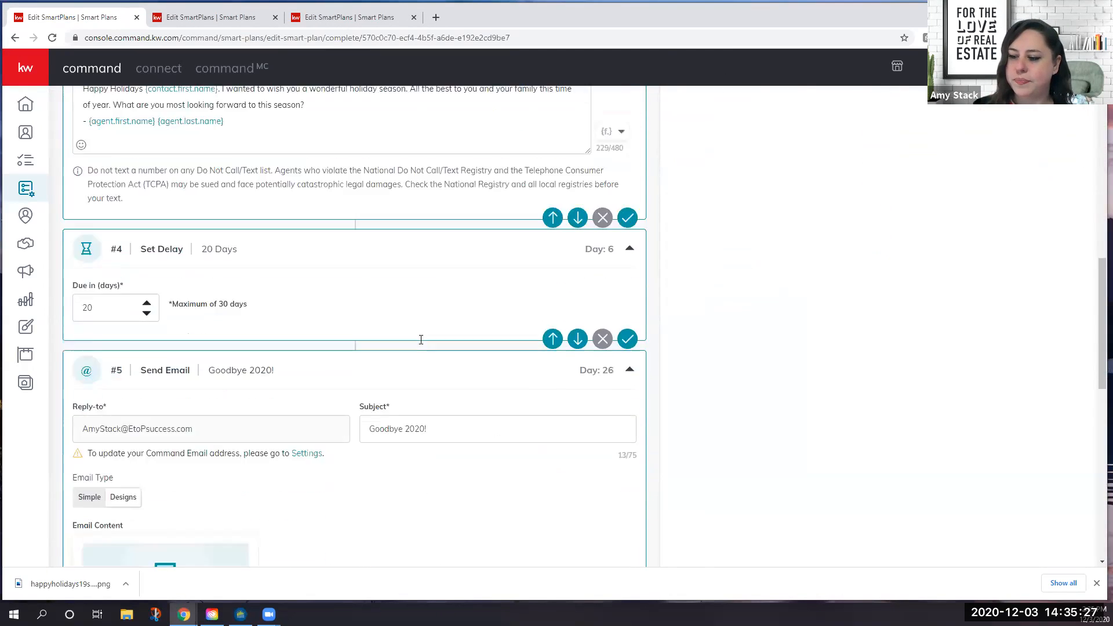
scroll(421, 340, down, 3)
scroll(421, 339, up, 8)
scroll(420, 342, up, 7)
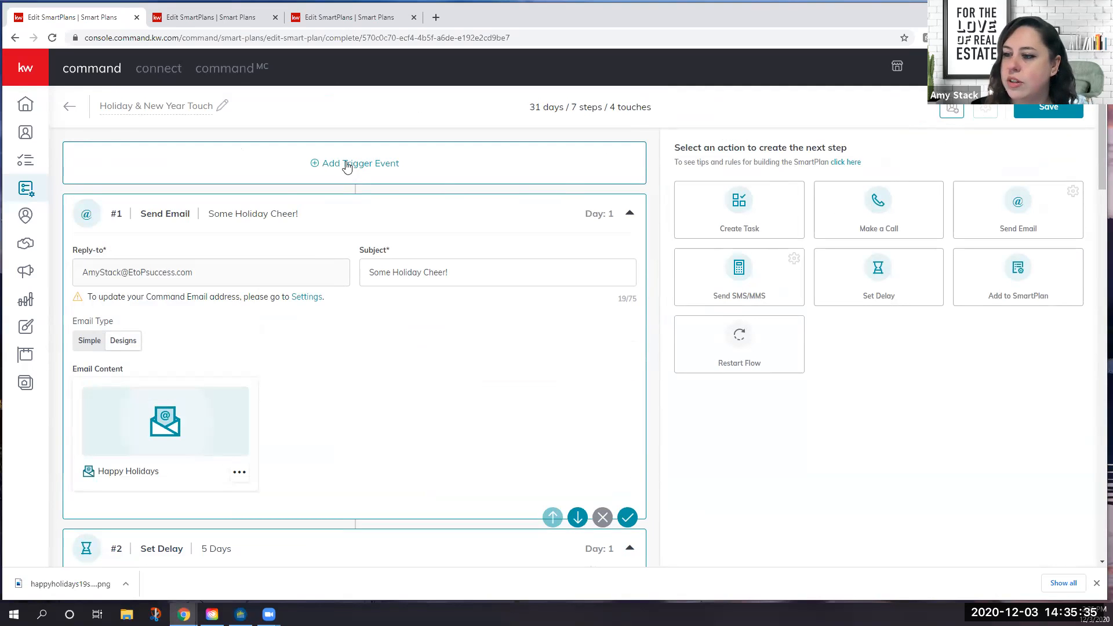
Open the client selection for the "Holiday & New Year Touch" SmartPlan and browse the available contacts
click(953, 113)
click(673, 175)
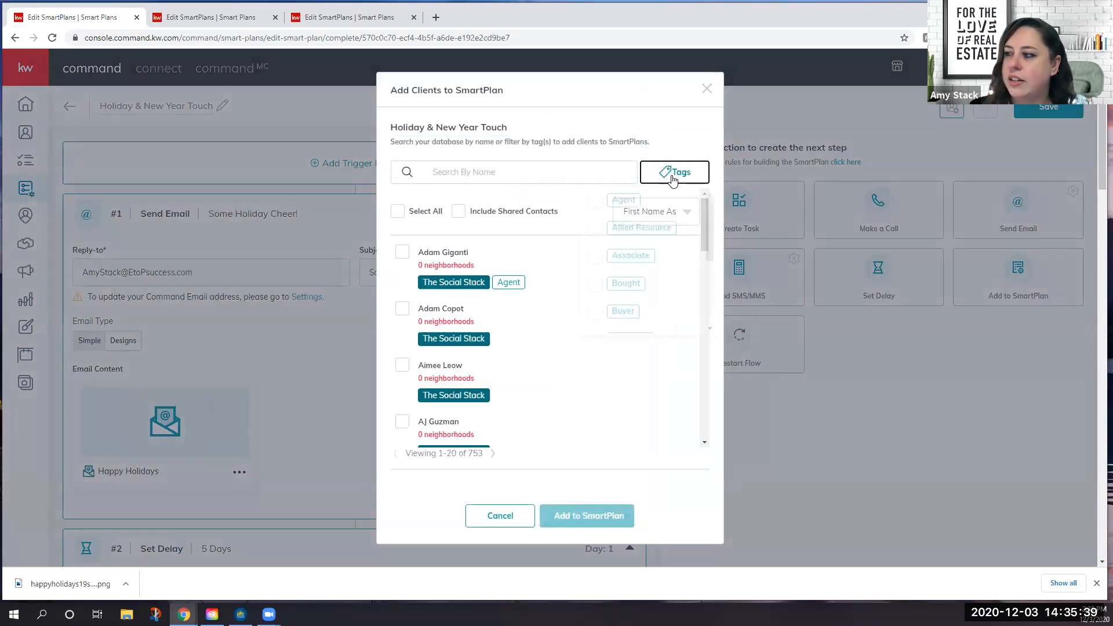
click(563, 178)
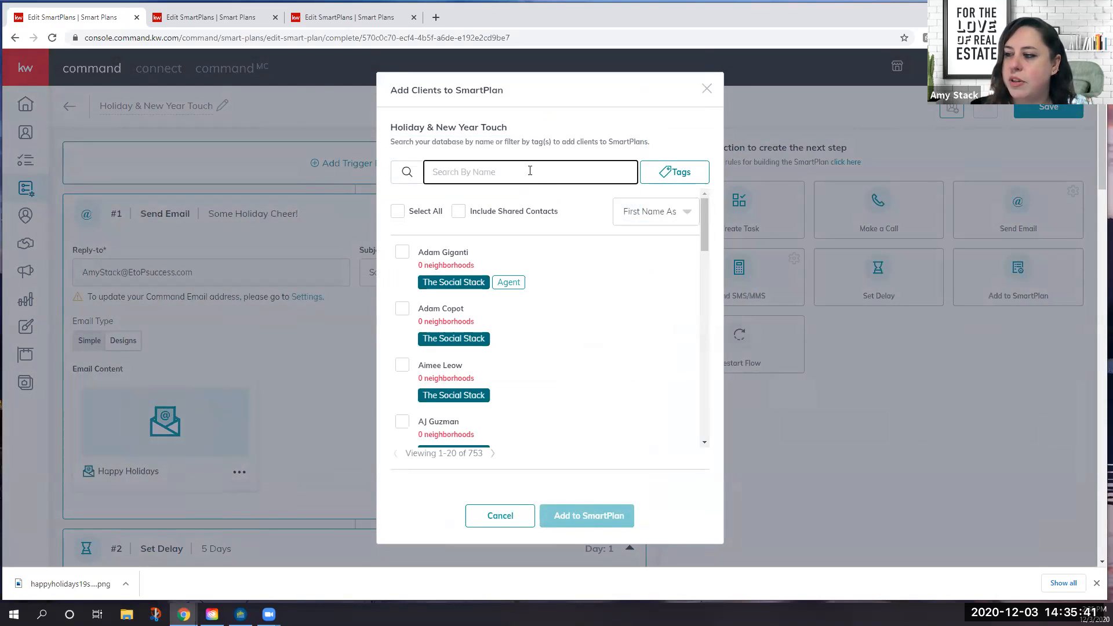
scroll(543, 331, down, 4)
scroll(544, 330, down, 6)
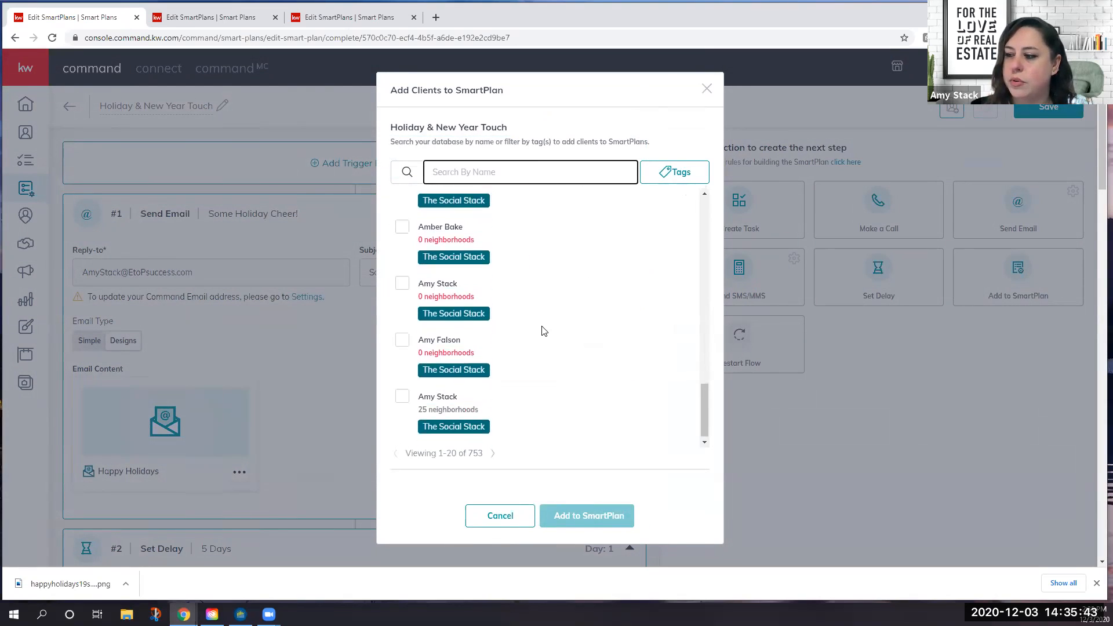
scroll(545, 329, up, 2)
scroll(555, 318, up, 10)
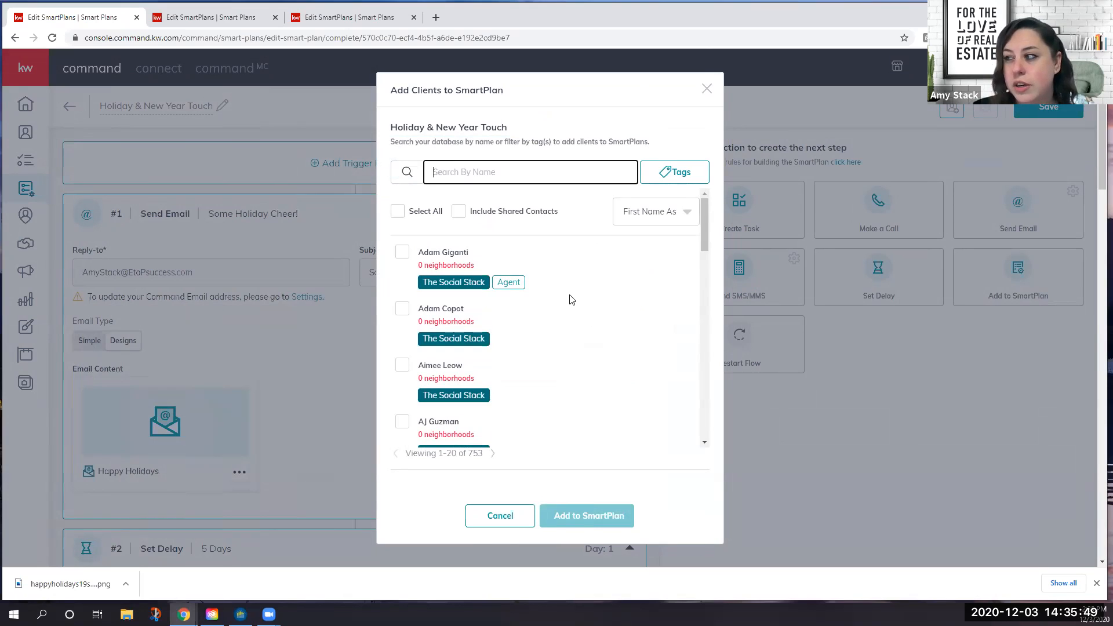
Try filtering the clients for the "Holiday & New Year Touch" SmartPlan by the KW Agent tag and clear that filter
click(671, 182)
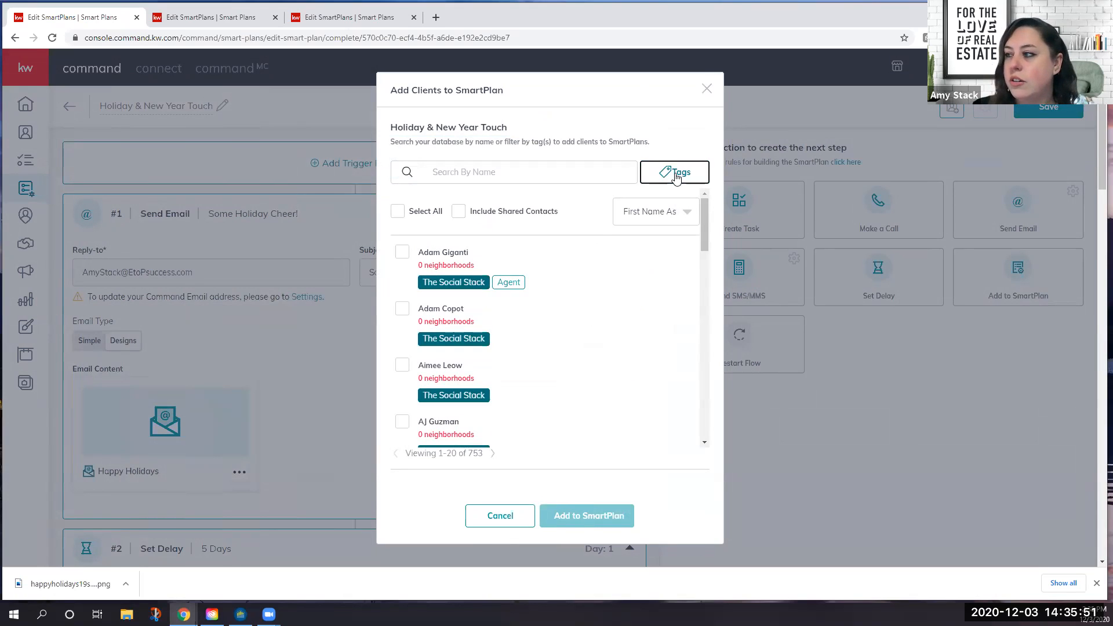
scroll(603, 230, down, 3)
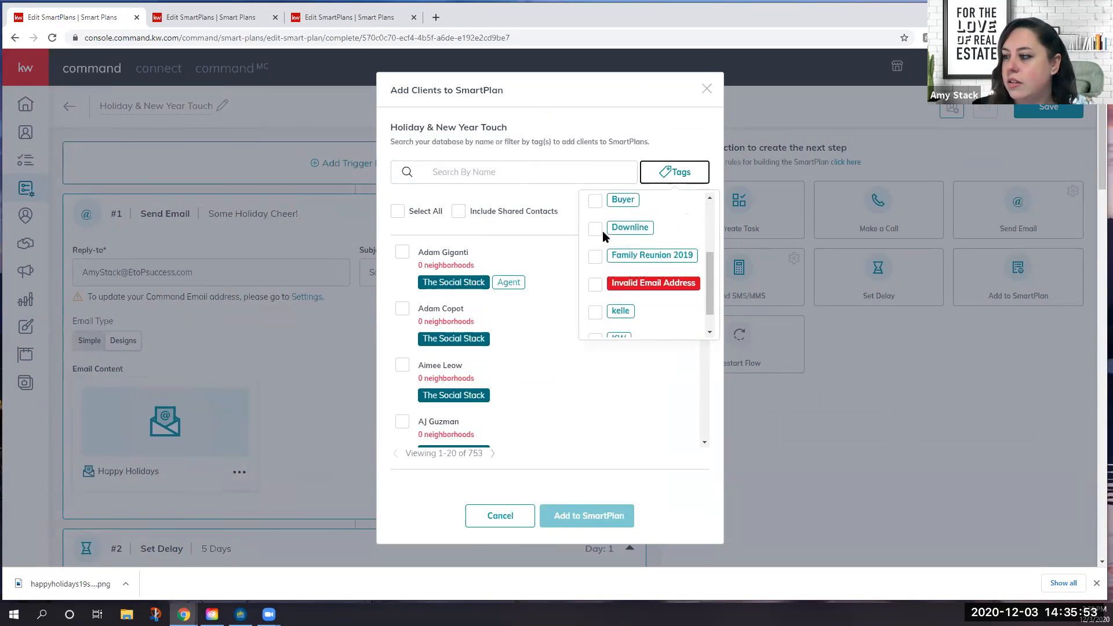
scroll(603, 231, down, 2)
click(596, 224)
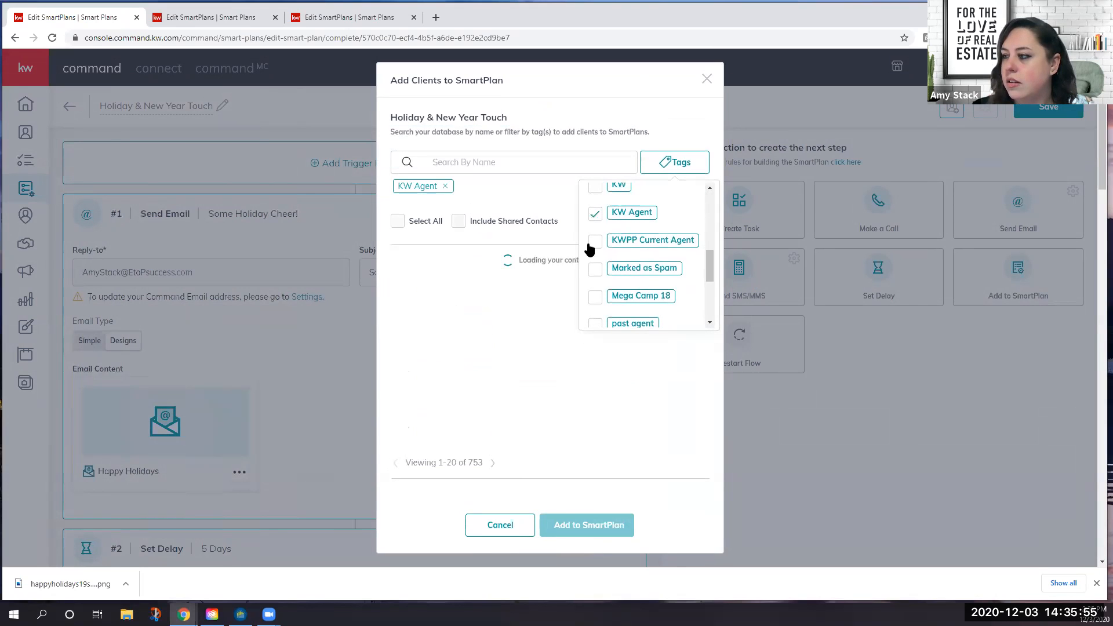
click(595, 221)
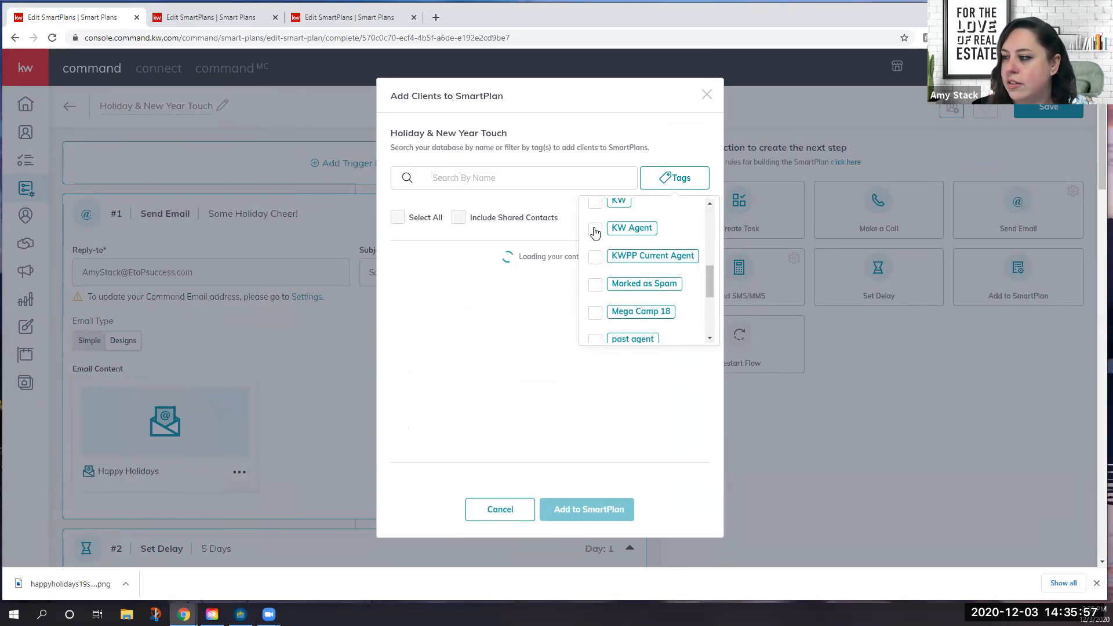
Filter the client list by The Social Stack tag and select all contacts on its first page
scroll(603, 255, down, 3)
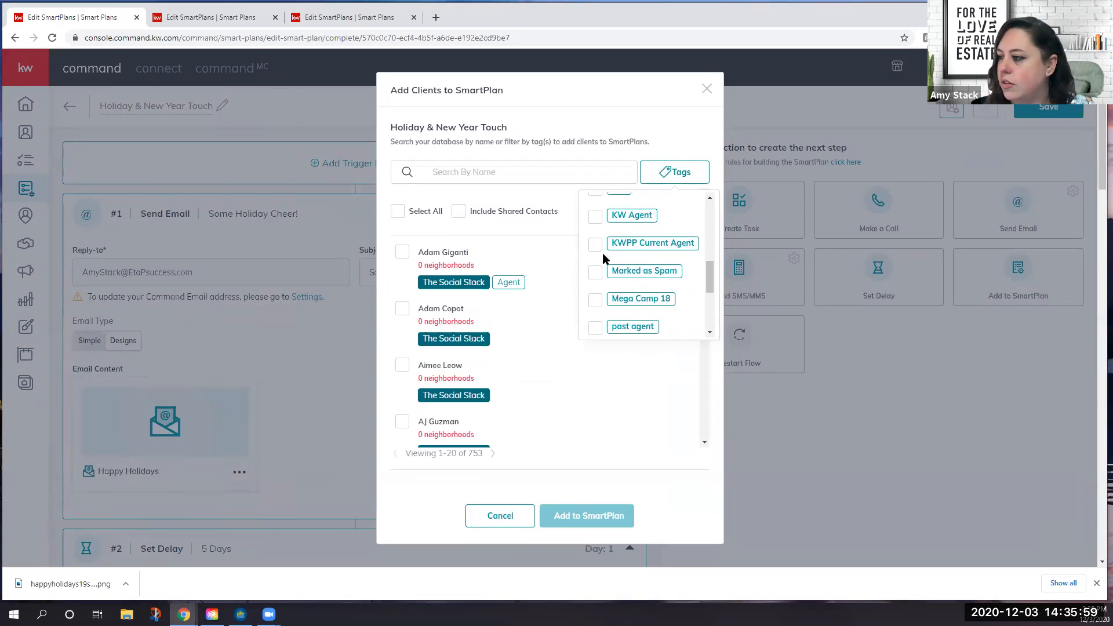
scroll(603, 252, down, 1)
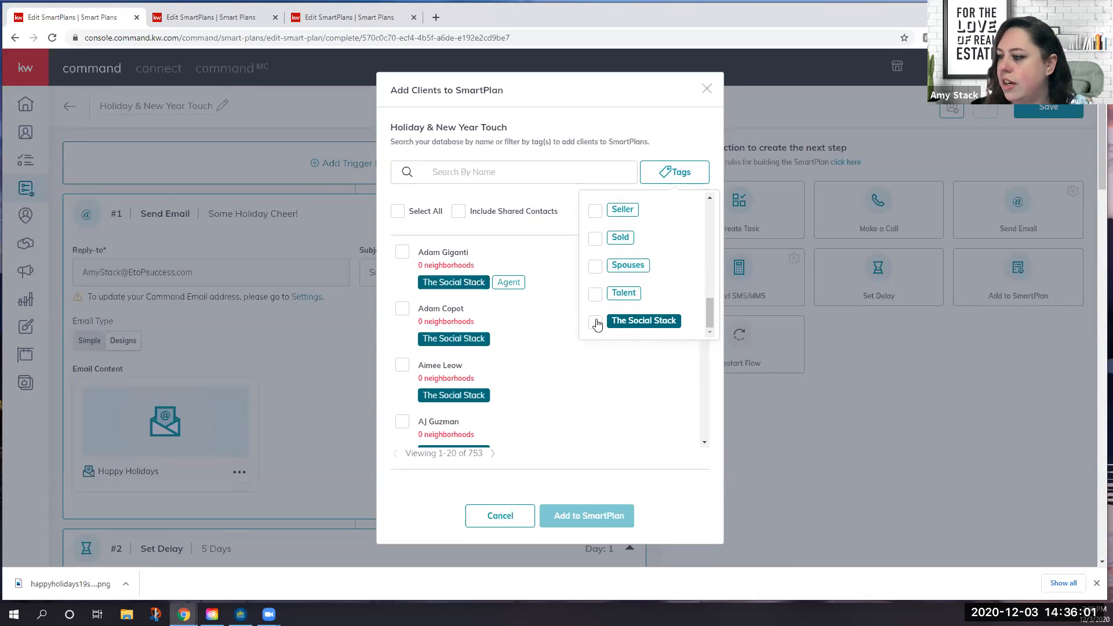
click(595, 322)
click(398, 221)
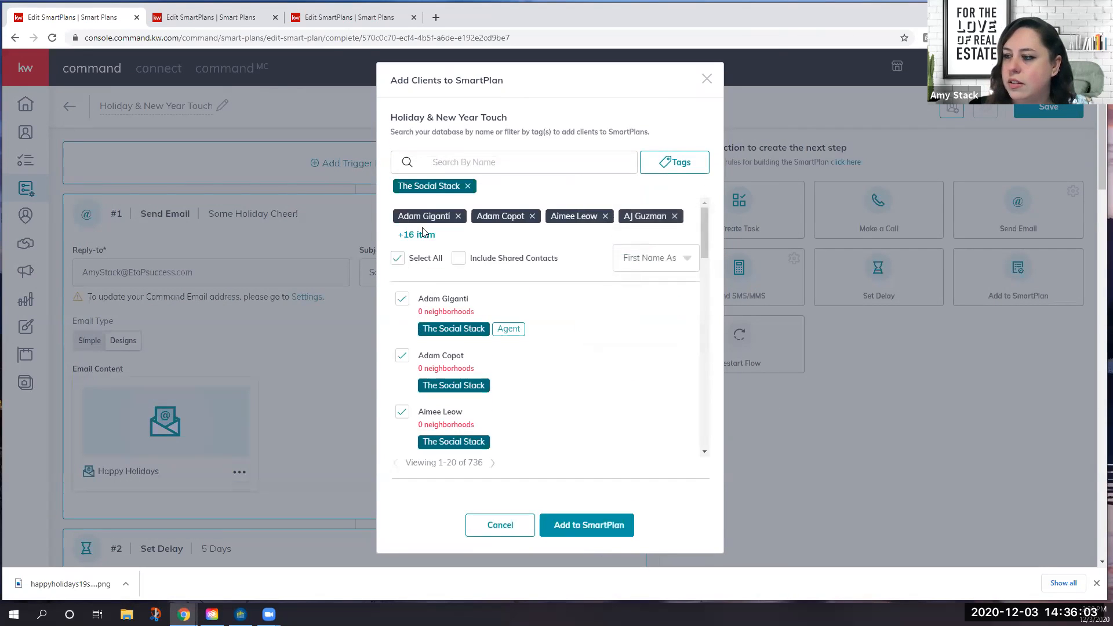
Go to the second page of clients tagged The Social Stack and select all contacts there too
scroll(489, 334, down, 15)
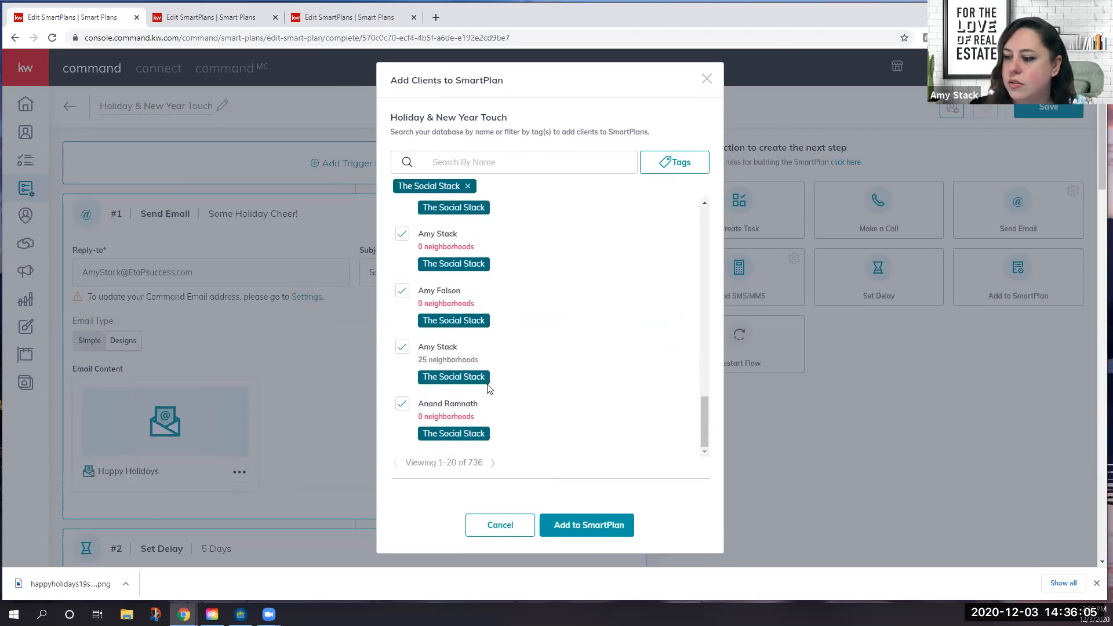
click(493, 462)
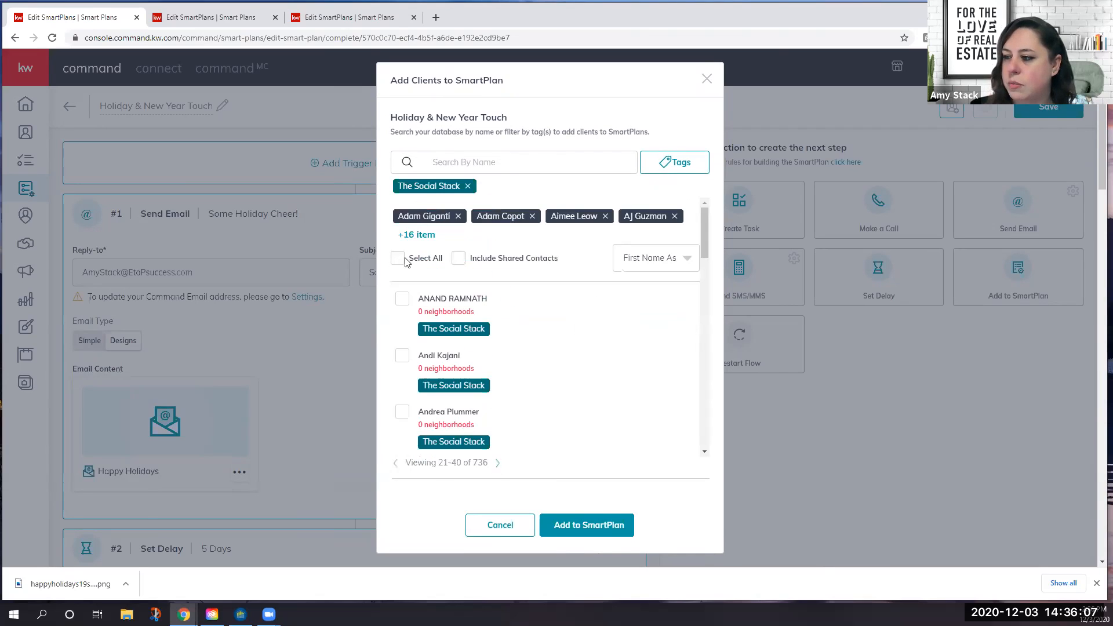
scroll(490, 434, down, 8)
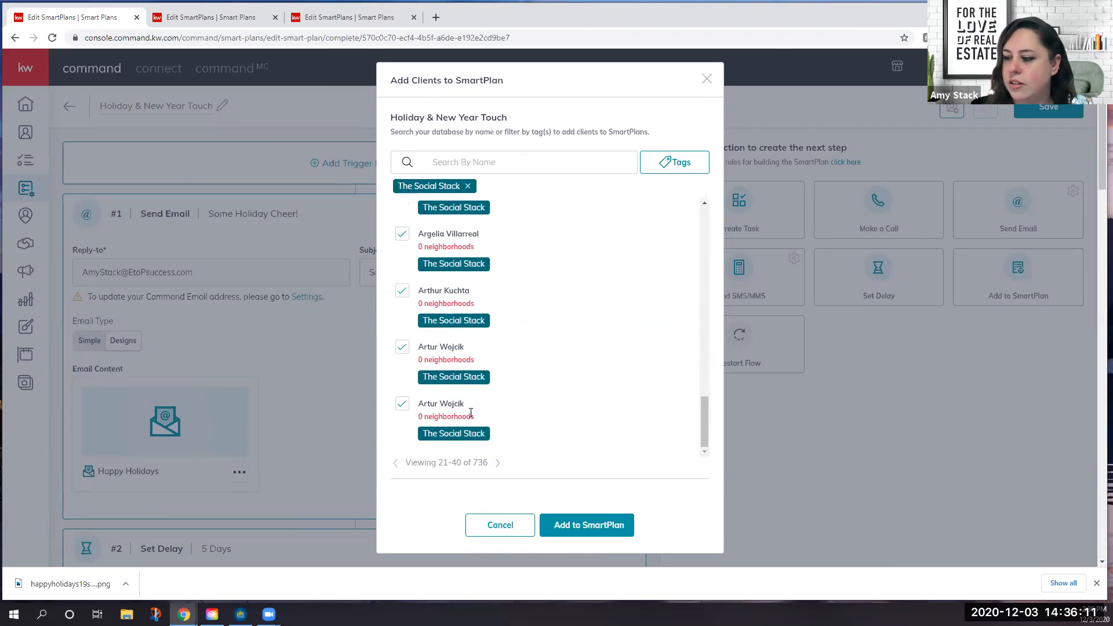
Proceed to adding the selected clients and choose to start all their SmartPlans on 12/15/2020
click(590, 527)
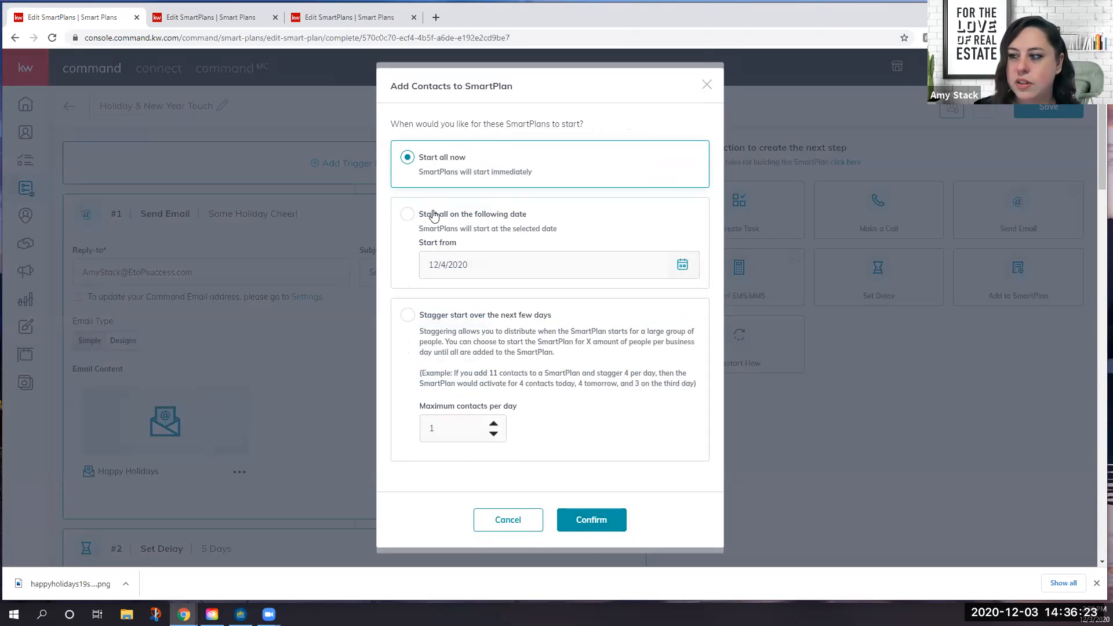
click(409, 215)
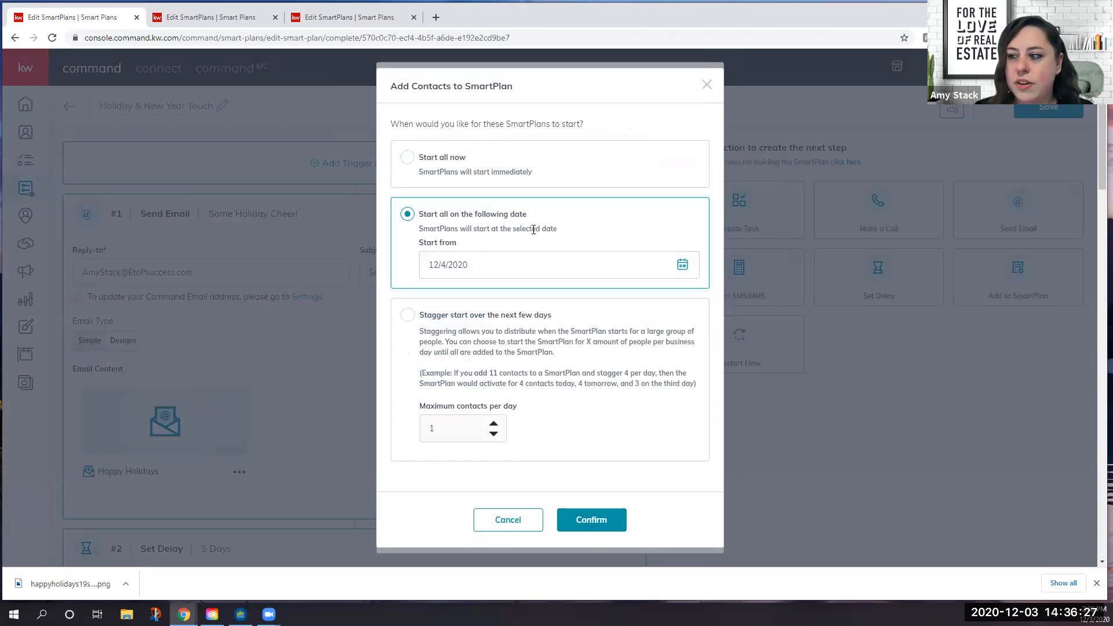
click(682, 265)
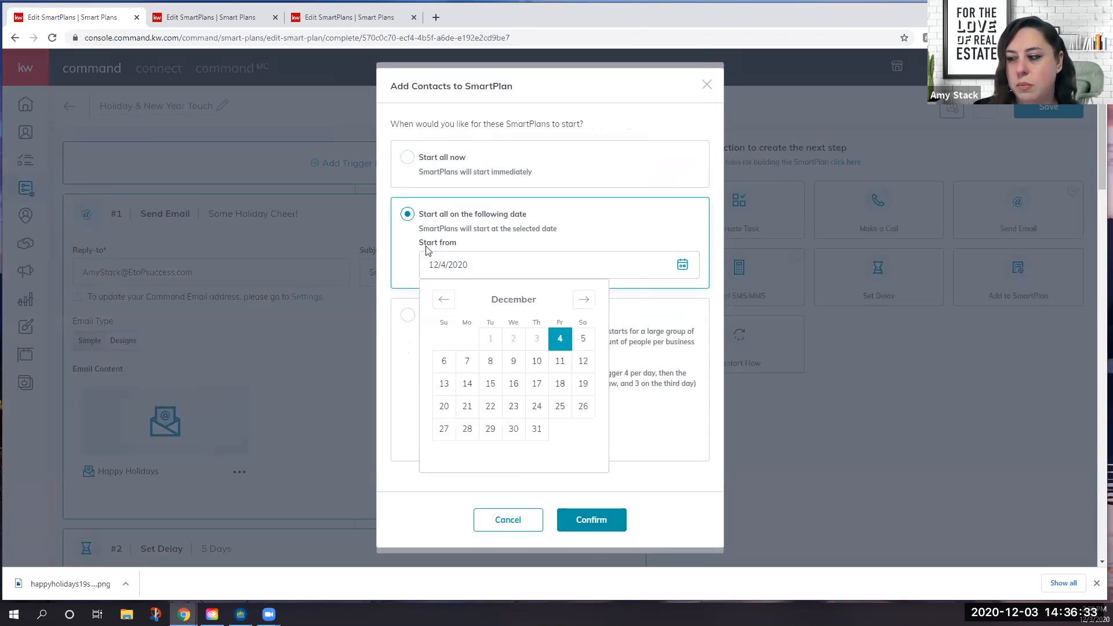
click(492, 387)
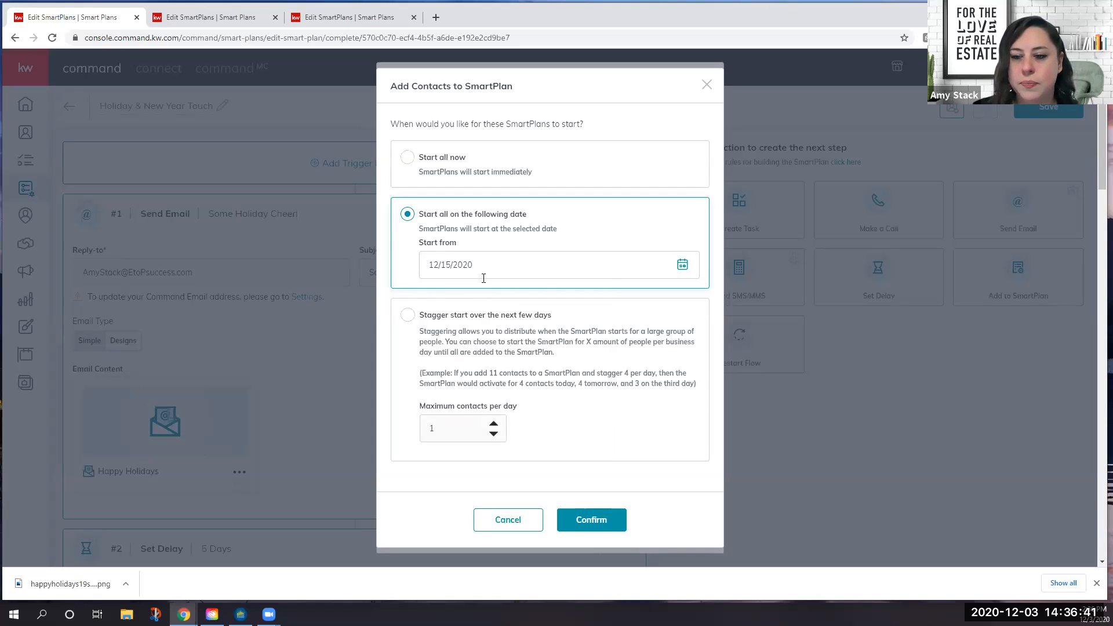
Choose a staggered start with a maximum of 26 contacts per day, and cancel adding the clients to the SmartPlan
click(408, 316)
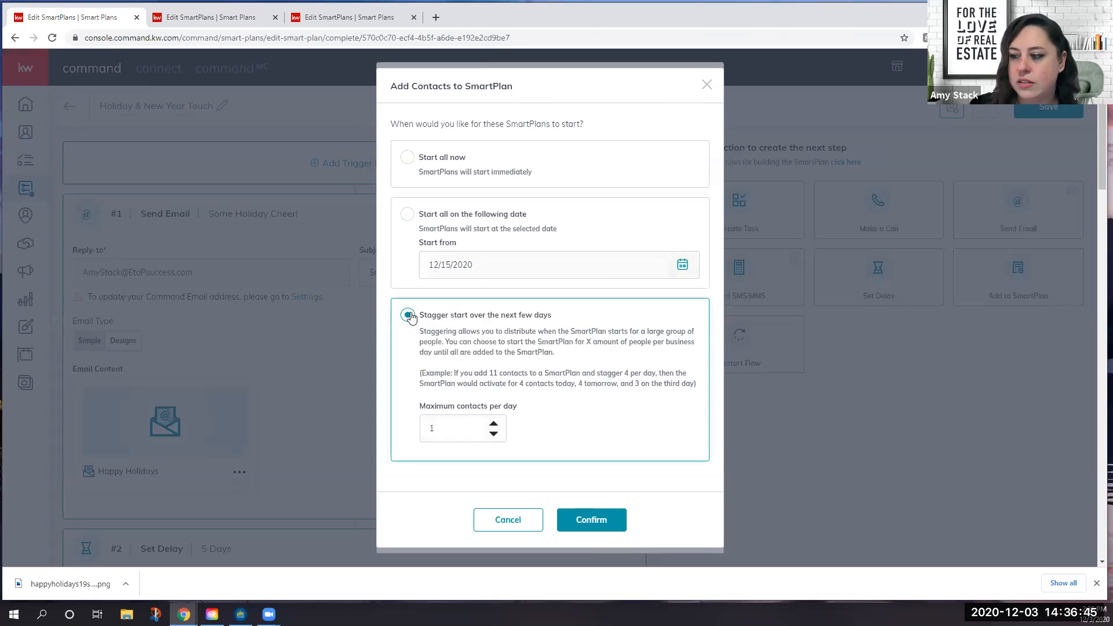
click(494, 424)
click(494, 424)
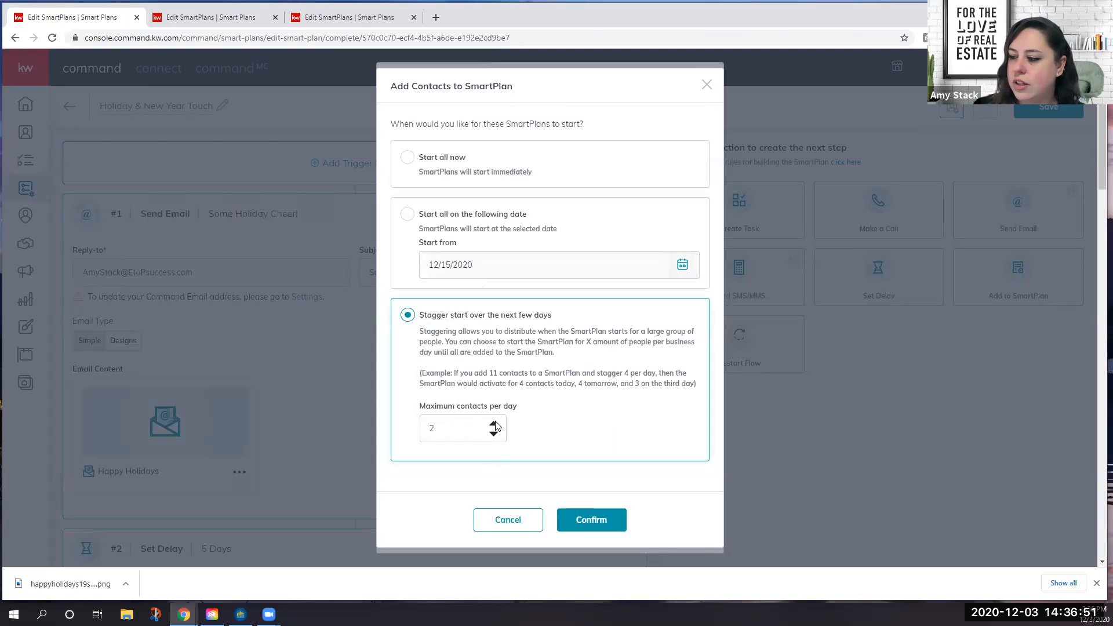
click(494, 424)
click(494, 424)
click(494, 424)
click(494, 423)
click(494, 423)
click(494, 424)
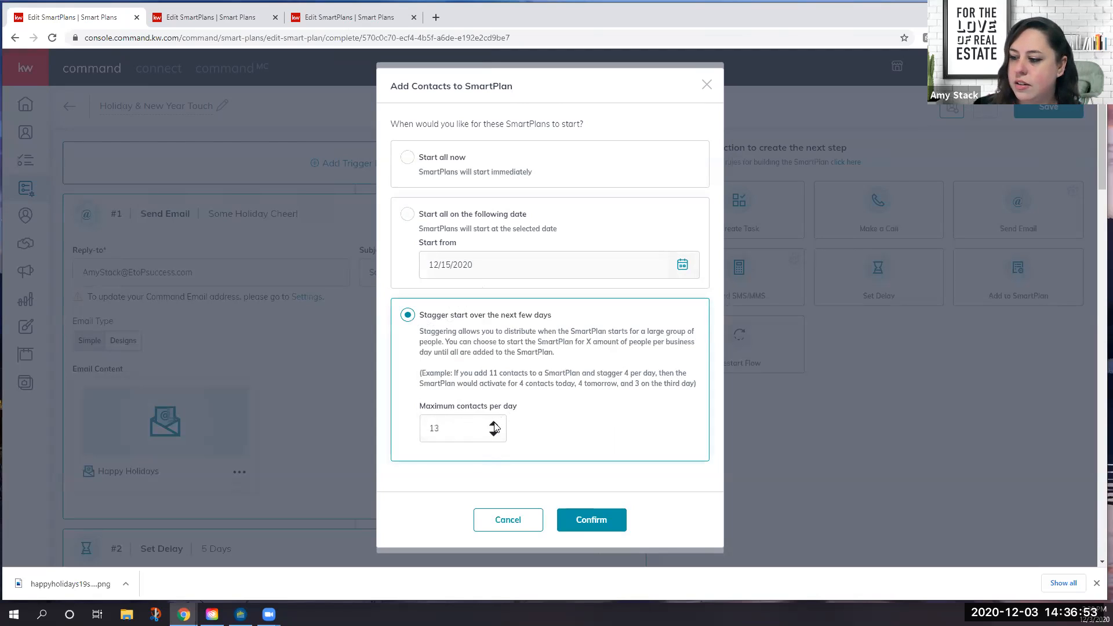
click(494, 424)
click(494, 424)
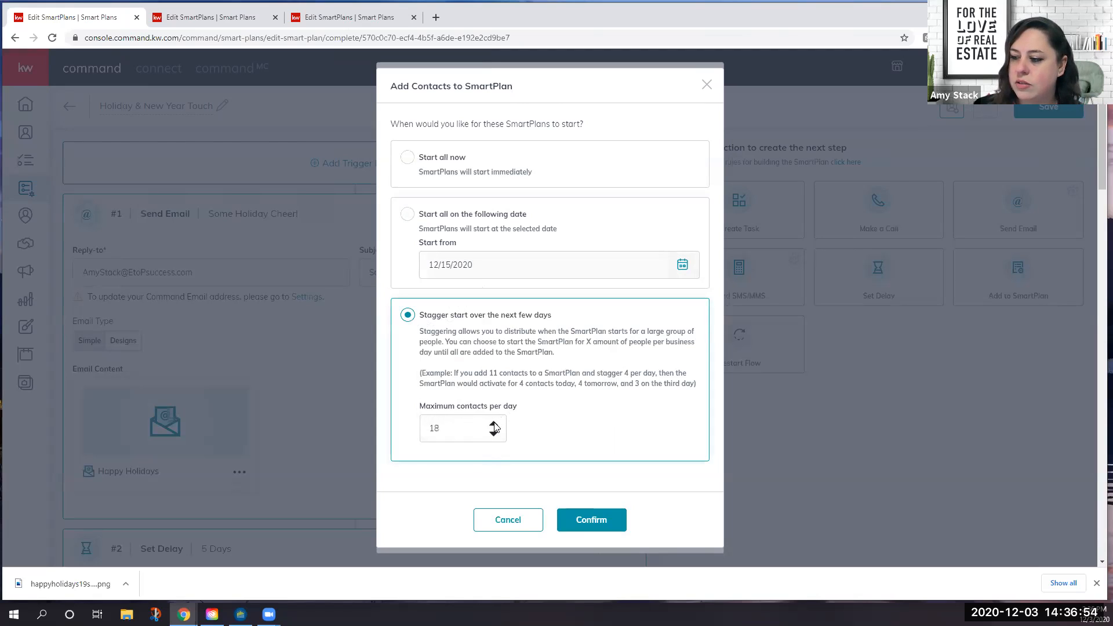
double_click(433, 430)
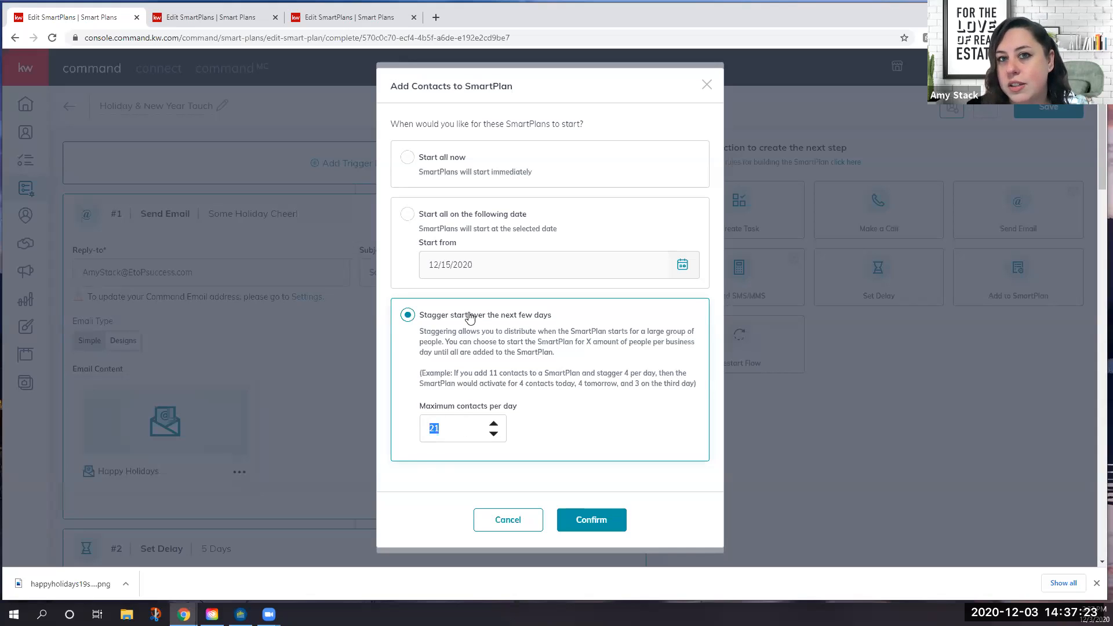
scroll(494, 428, up, 5)
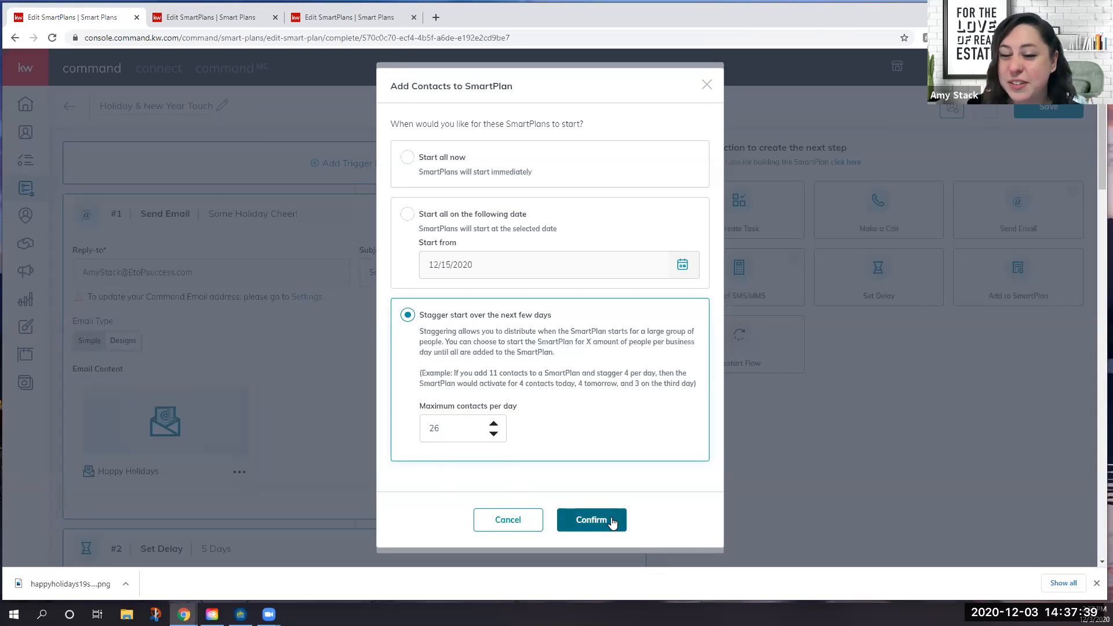
click(506, 520)
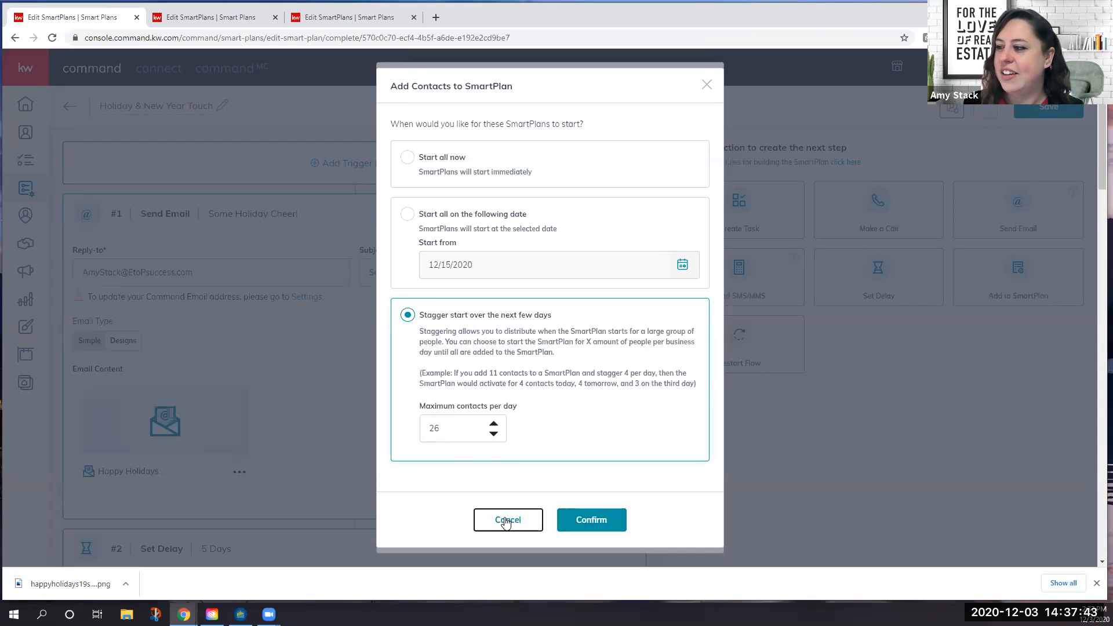
click(706, 81)
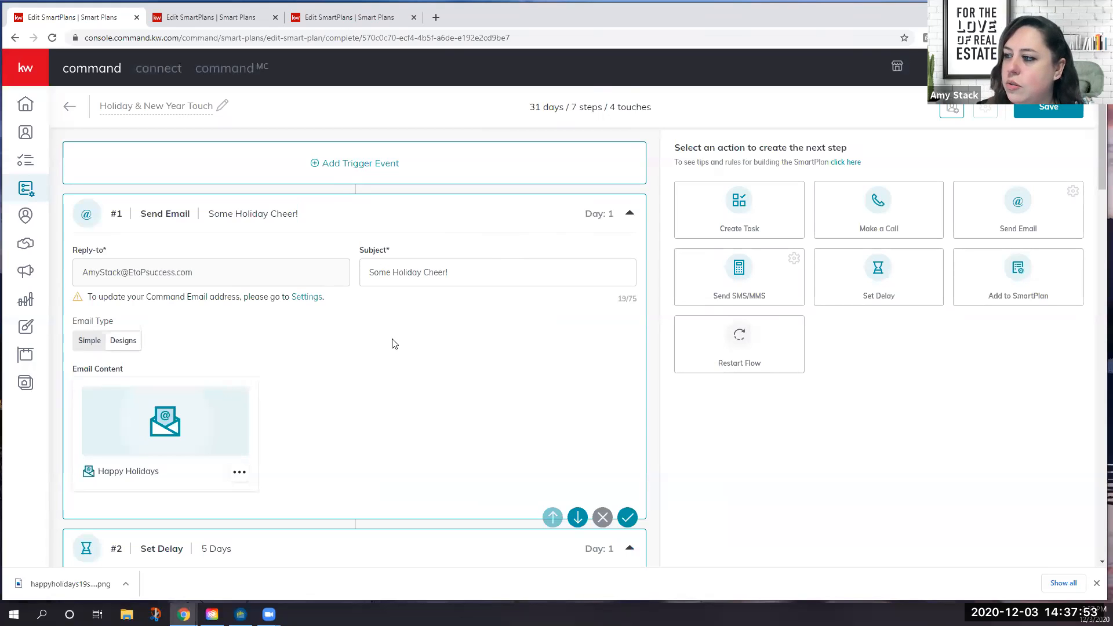
Look through the steps of the "Holiday & New Year Touch" SmartPlan and return to the SmartPlans list
scroll(455, 352, down, 1)
scroll(456, 351, down, 12)
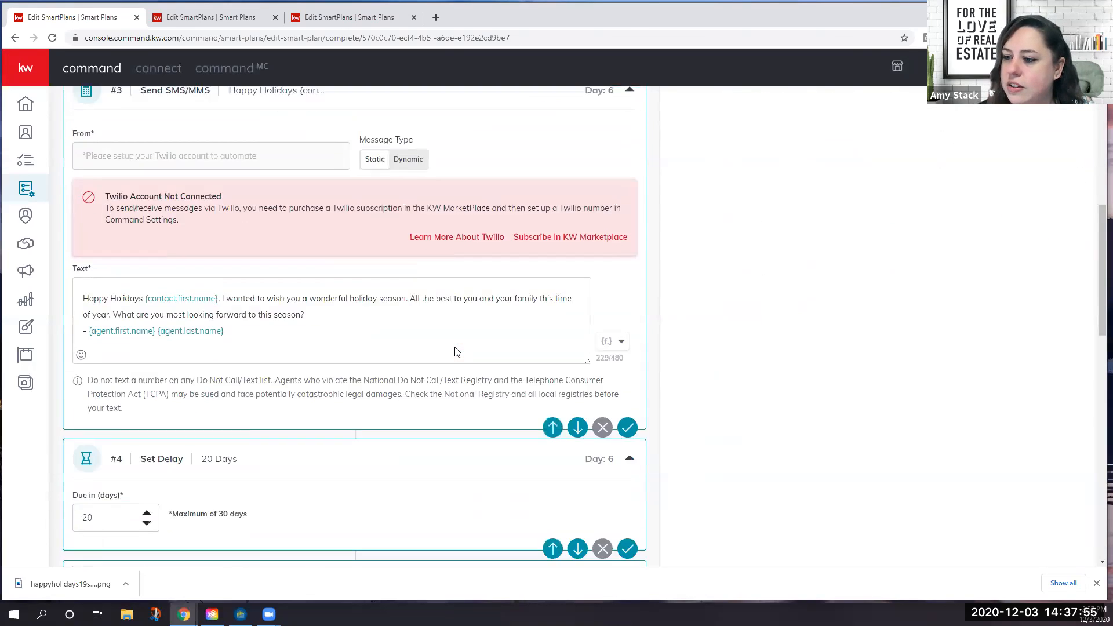
scroll(164, 257, up, 5)
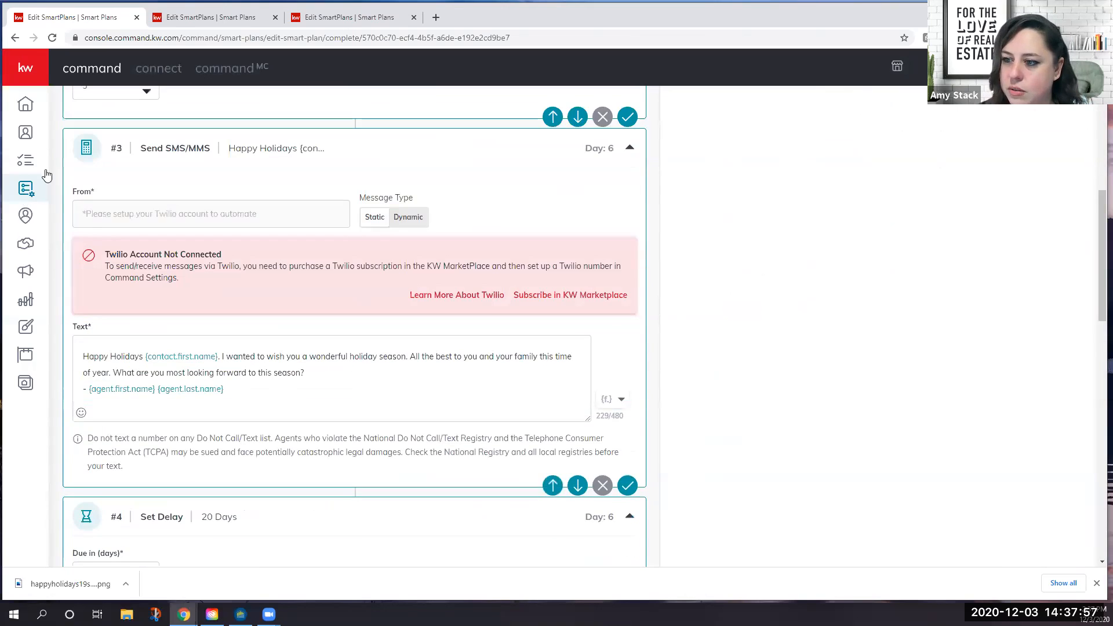
scroll(23, 190, up, 3)
click(26, 189)
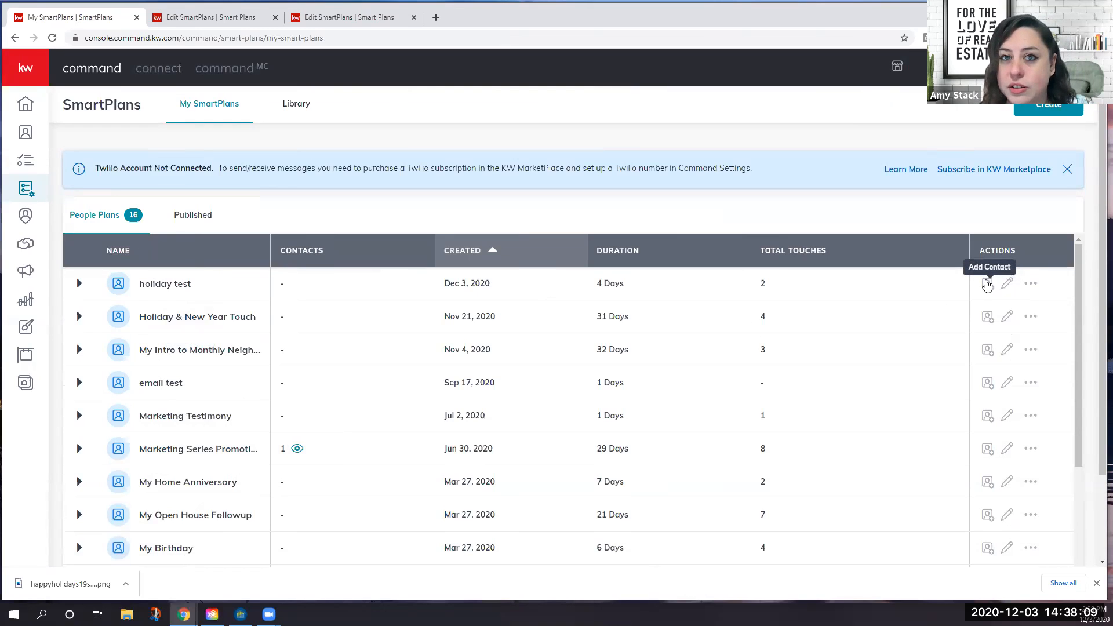
View and close the client selection for the "holiday test" SmartPlan, and open that plan for editing
click(987, 283)
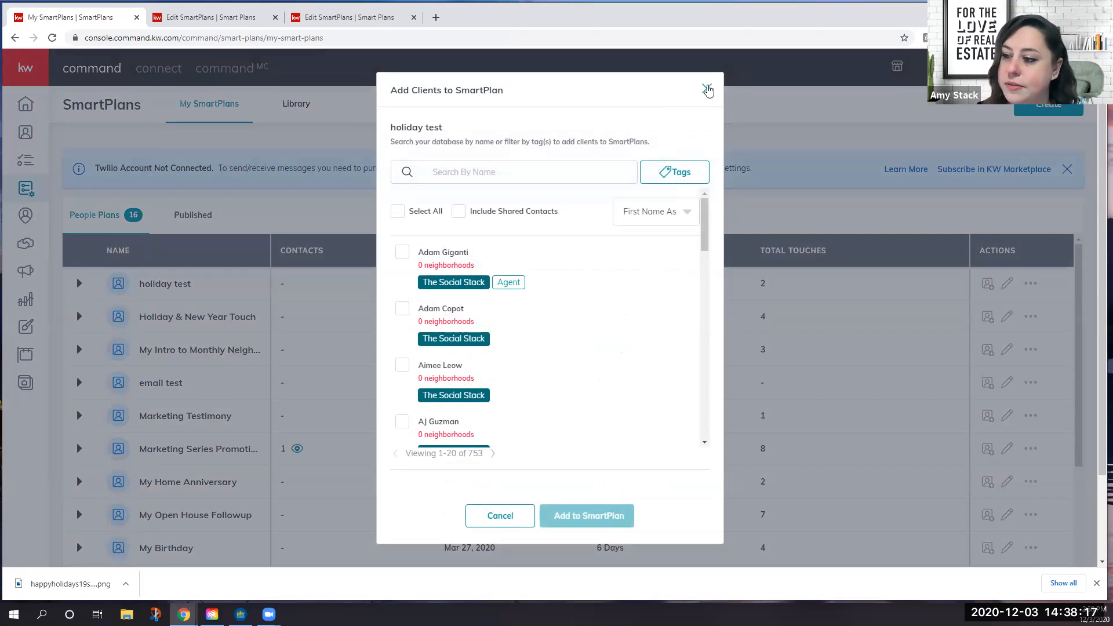
click(707, 90)
click(1007, 284)
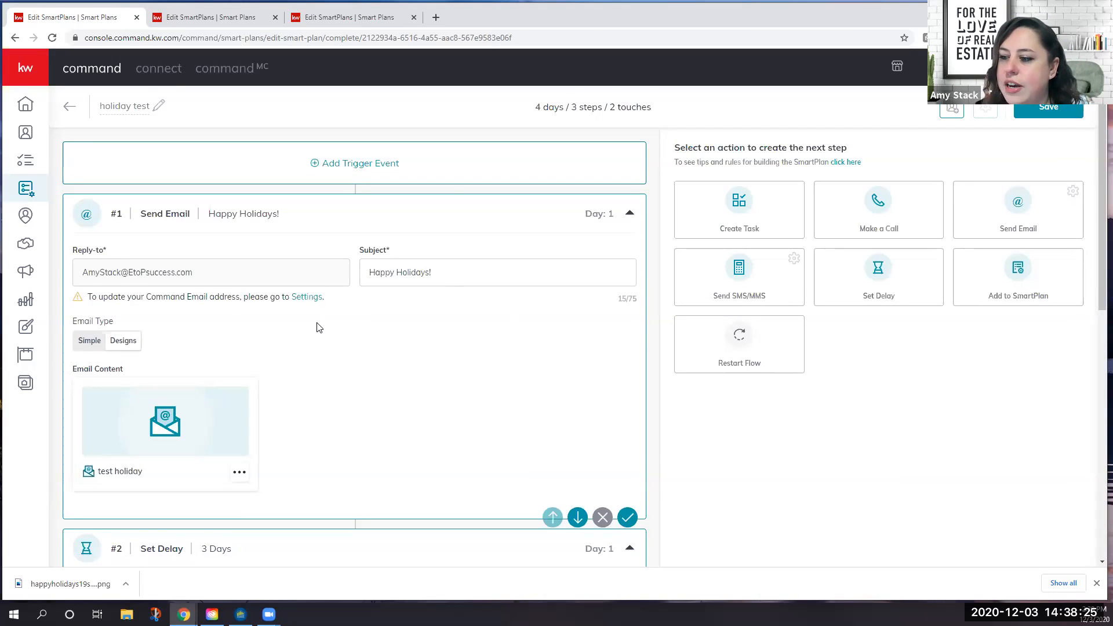
scroll(316, 327, down, 10)
scroll(309, 335, up, 6)
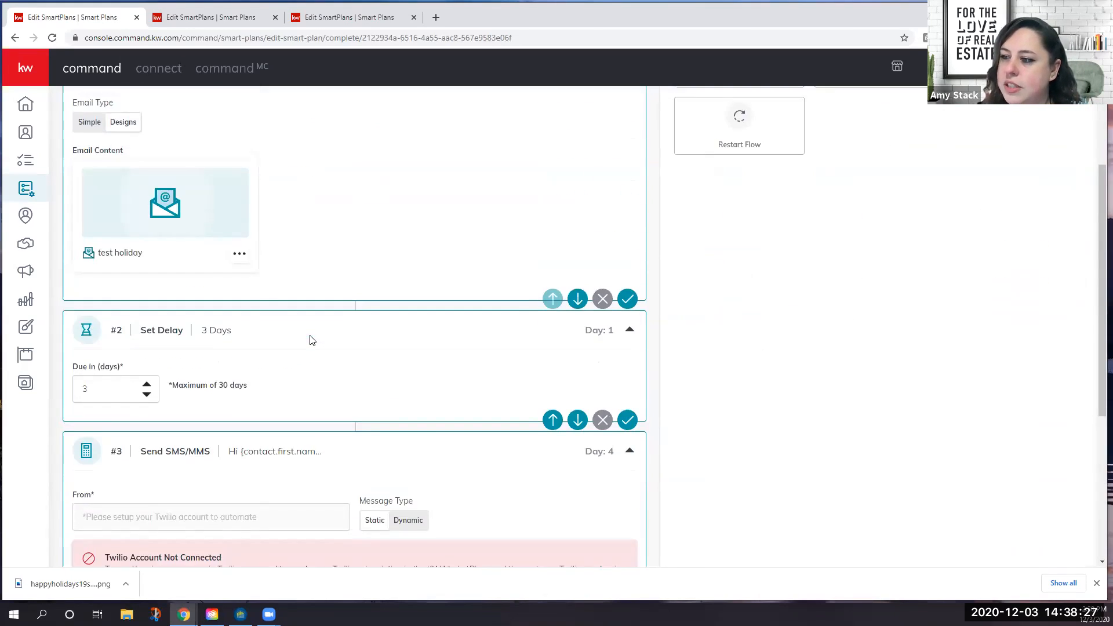
Add a Set Delay step after the text message in the "holiday test" SmartPlan and set it to 25 days
scroll(309, 340, up, 4)
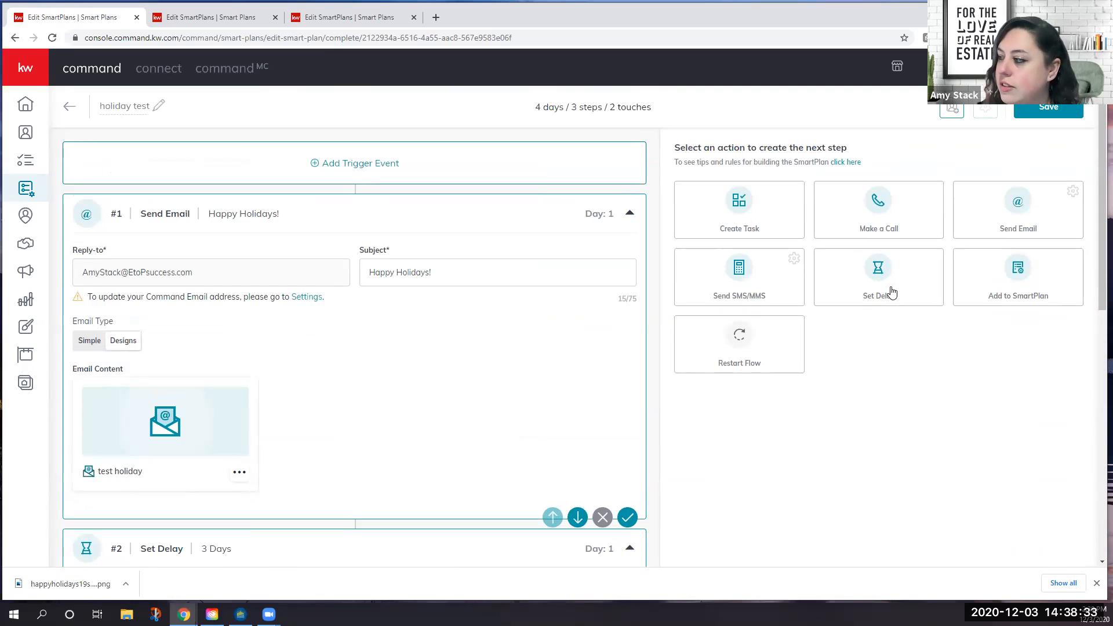
scroll(444, 378, down, 7)
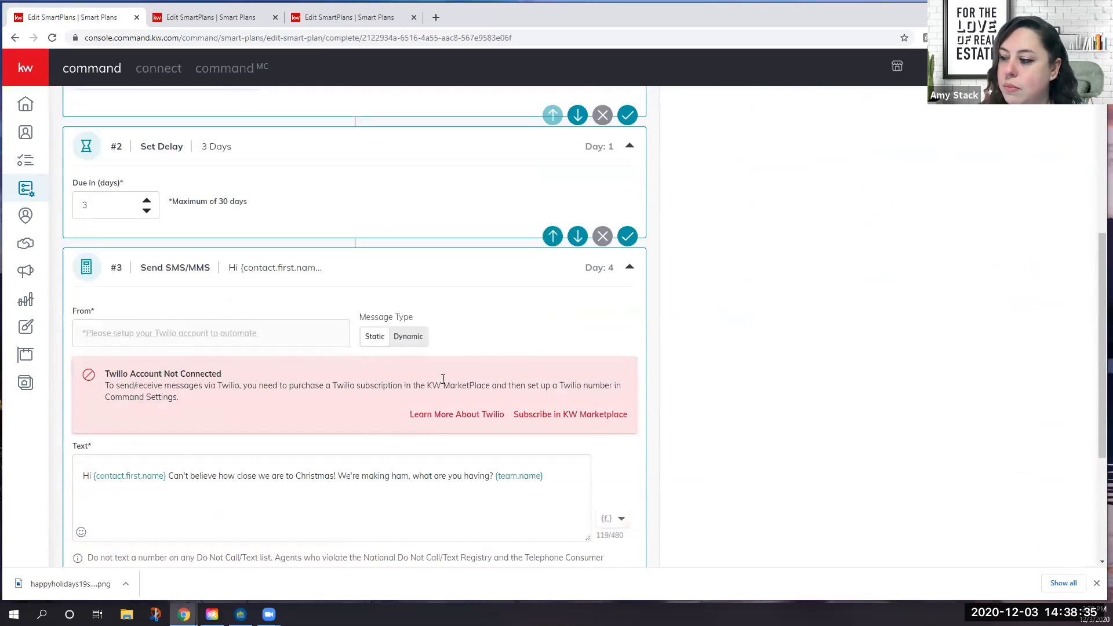
scroll(442, 379, down, 4)
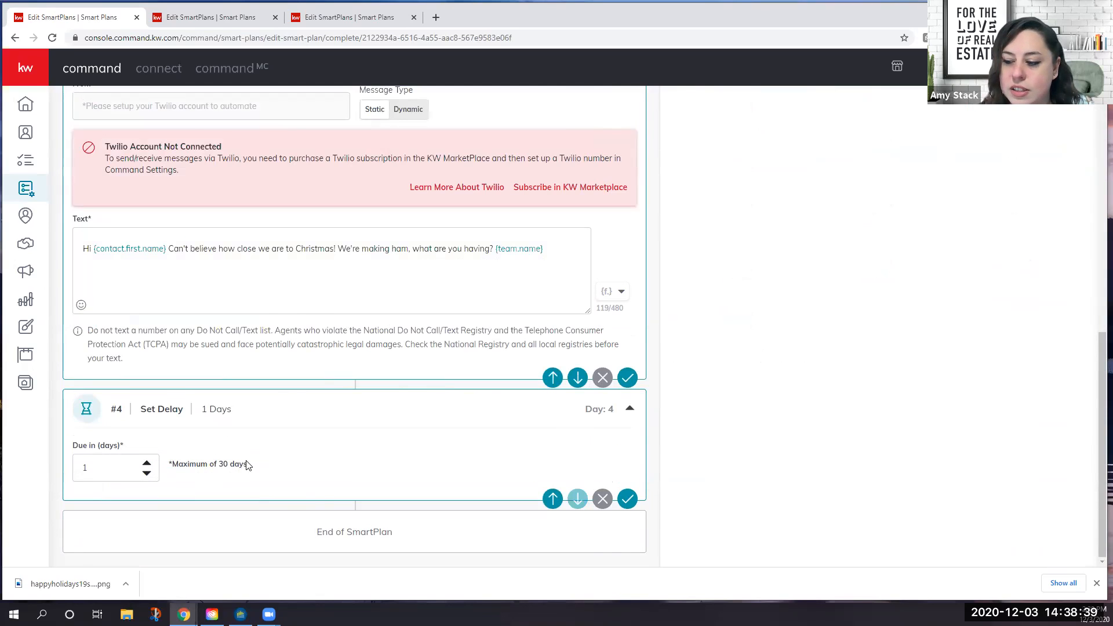
drag(248, 464, 168, 450)
click(147, 464)
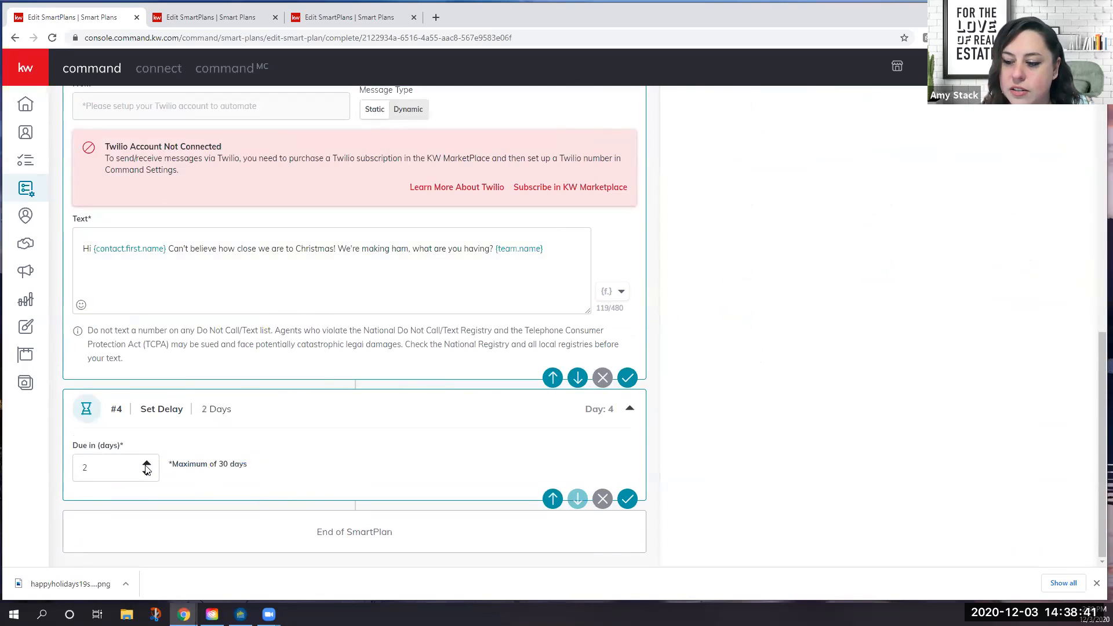
click(146, 467)
drag(91, 471, 51, 471)
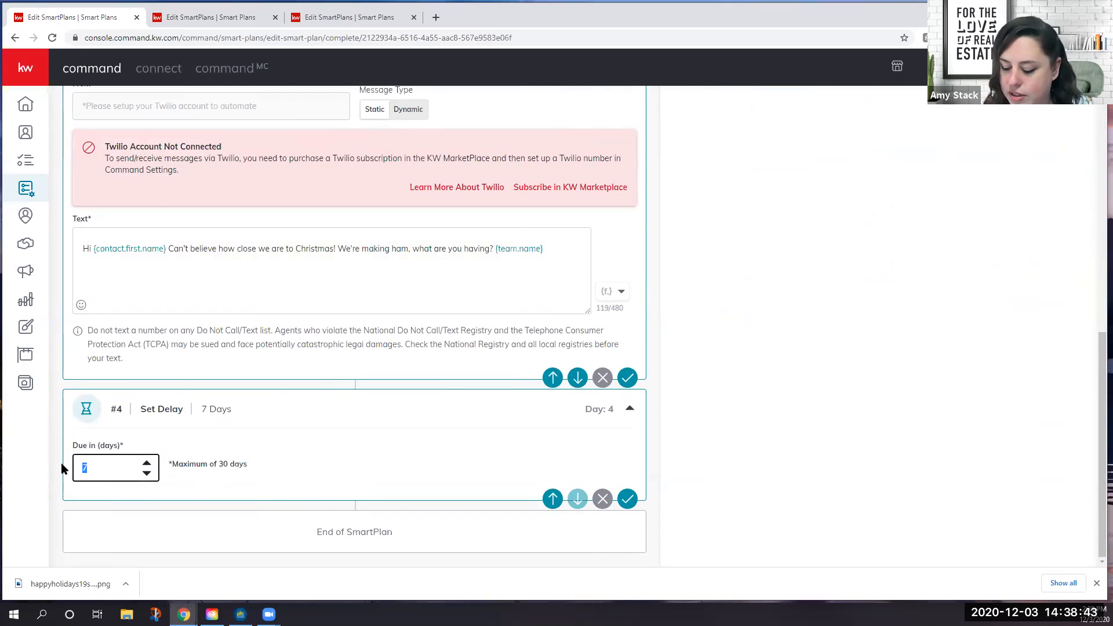
text(25)
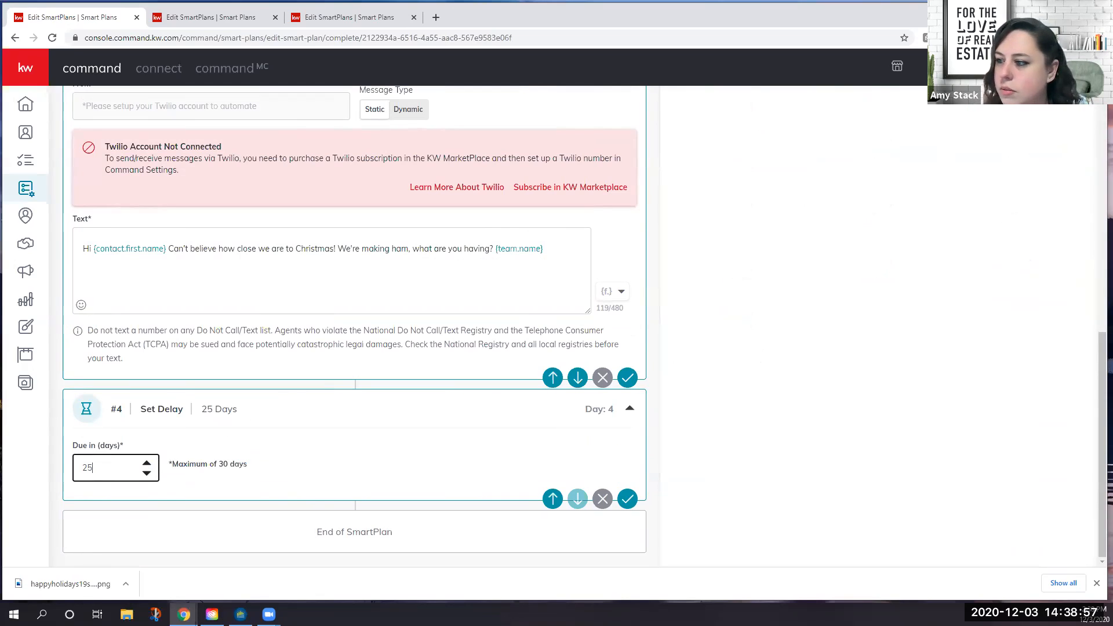
click(959, 360)
scroll(964, 356, up, 15)
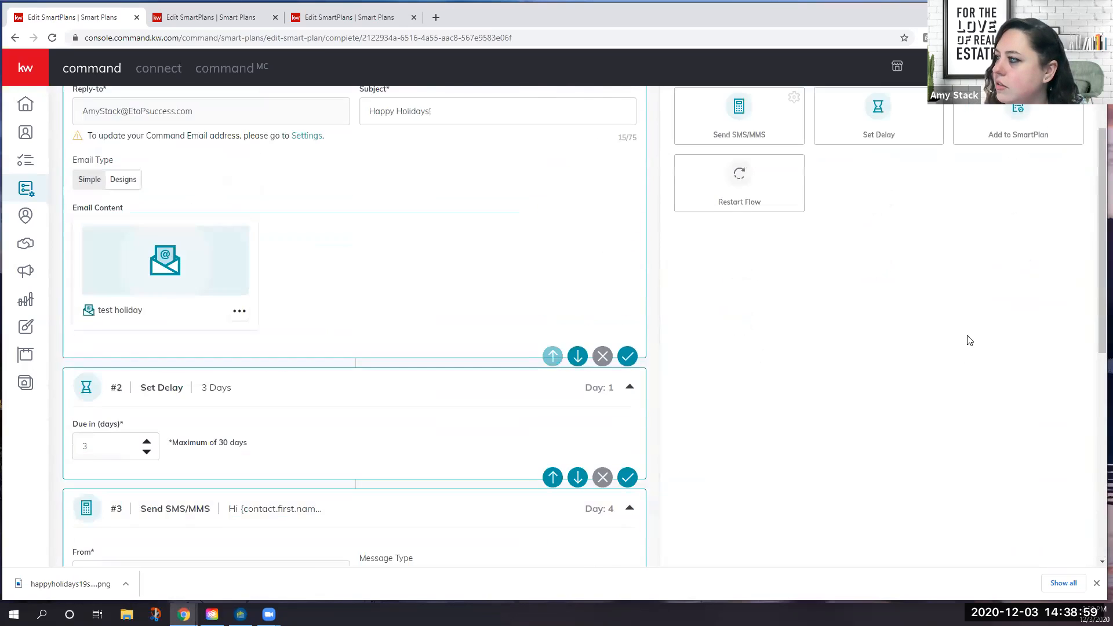
Save the unsaved changes to the "holiday test" SmartPlan while opening its client selection, and close the selection without adding clients
click(951, 111)
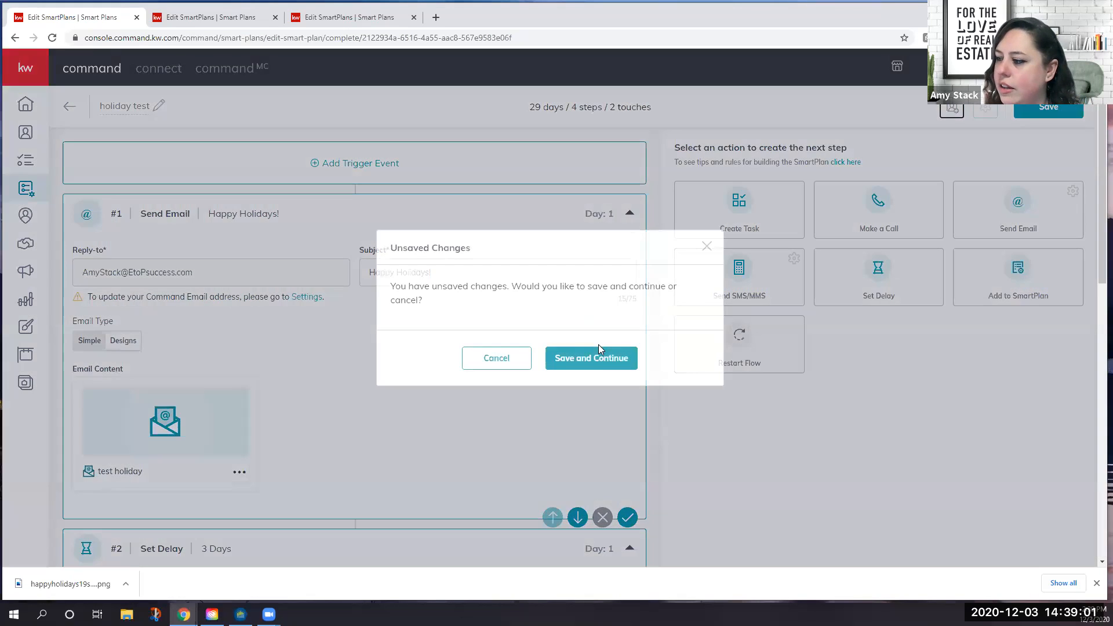
click(597, 362)
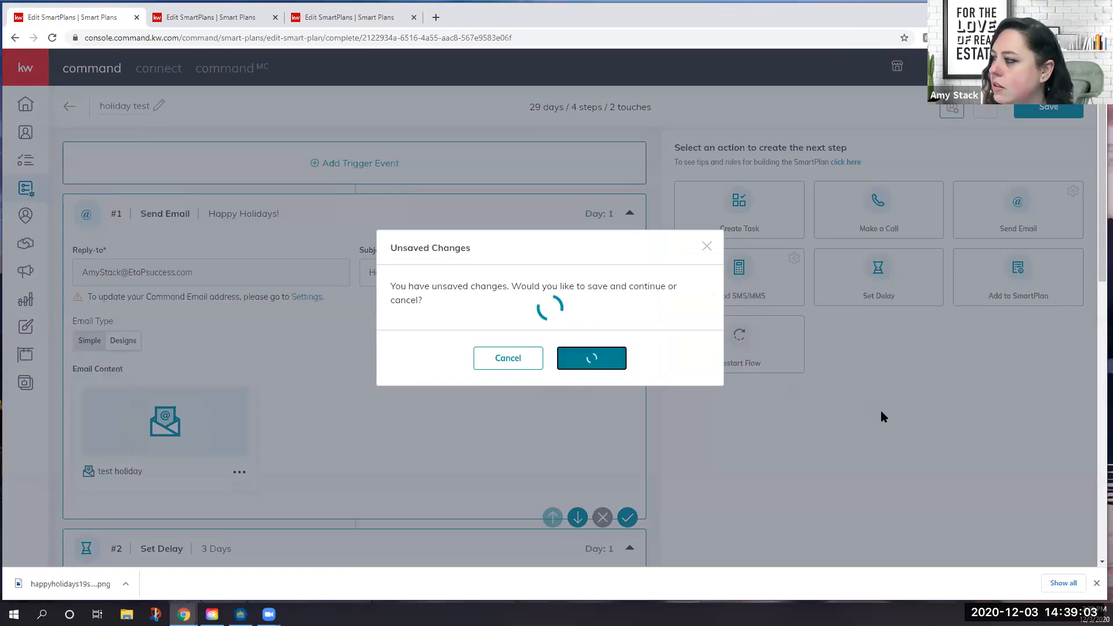
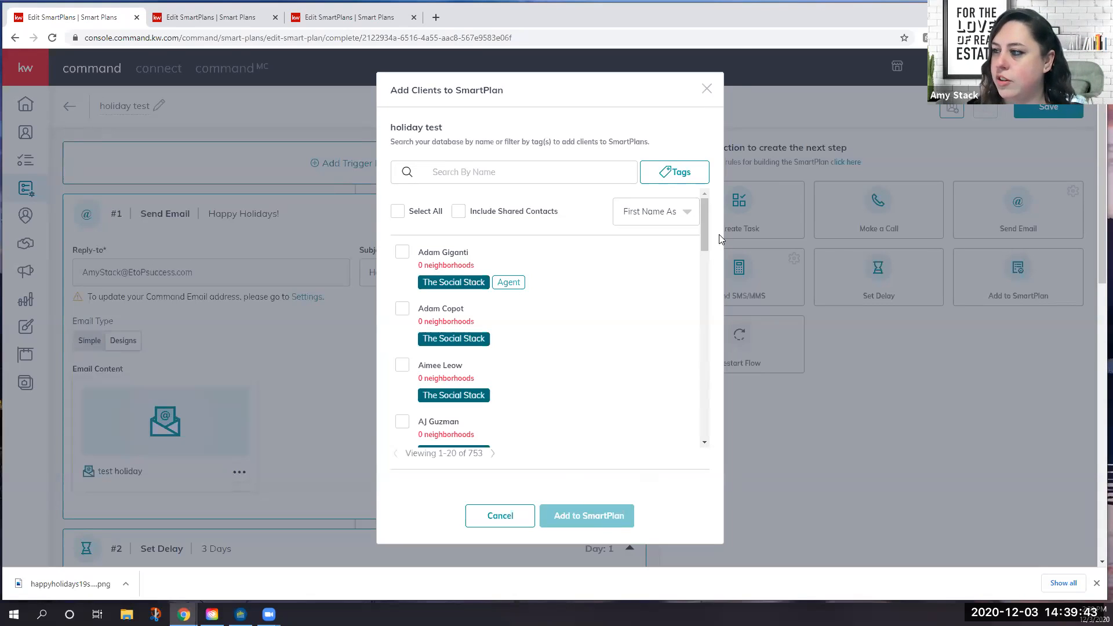
click(706, 90)
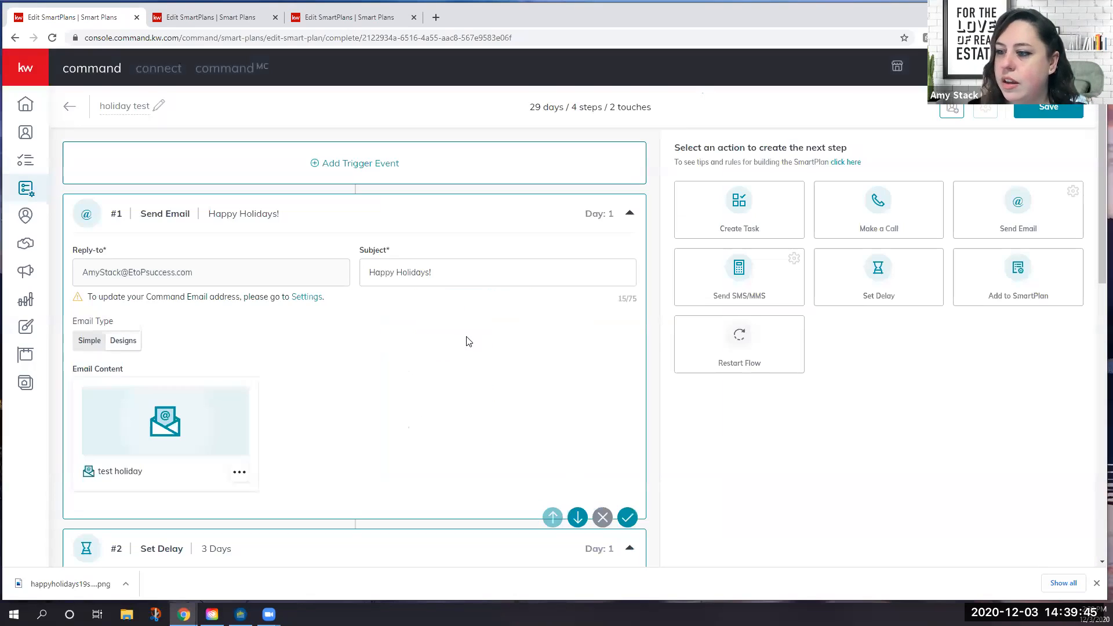
Review the "holiday test" SmartPlan from the email step through the final delay, and return to its beginning
scroll(465, 340, down, 4)
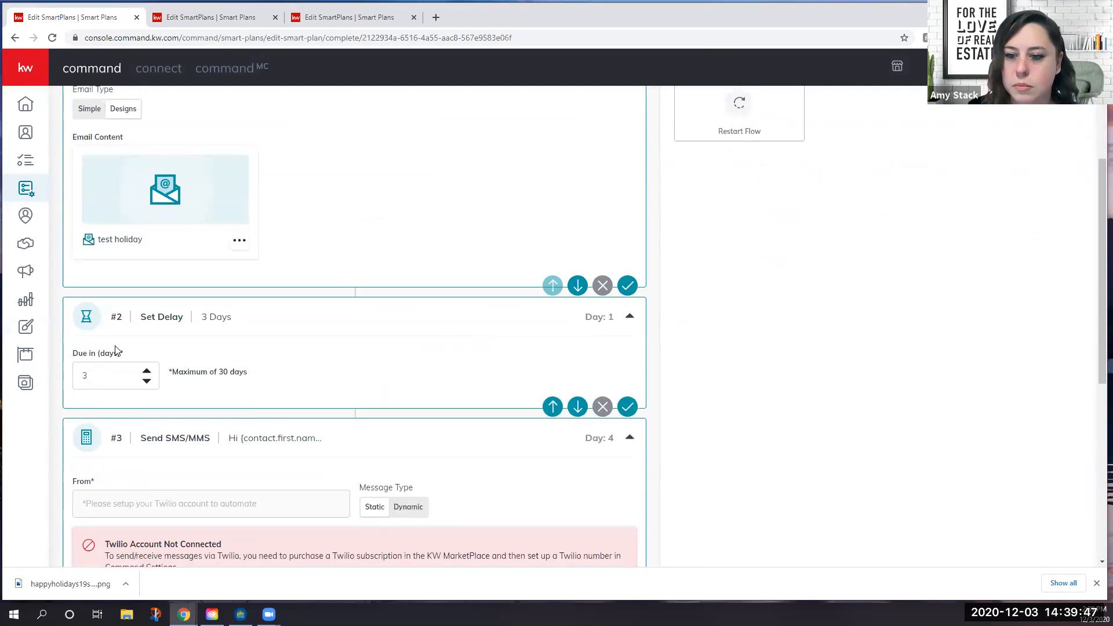
scroll(401, 328, down, 7)
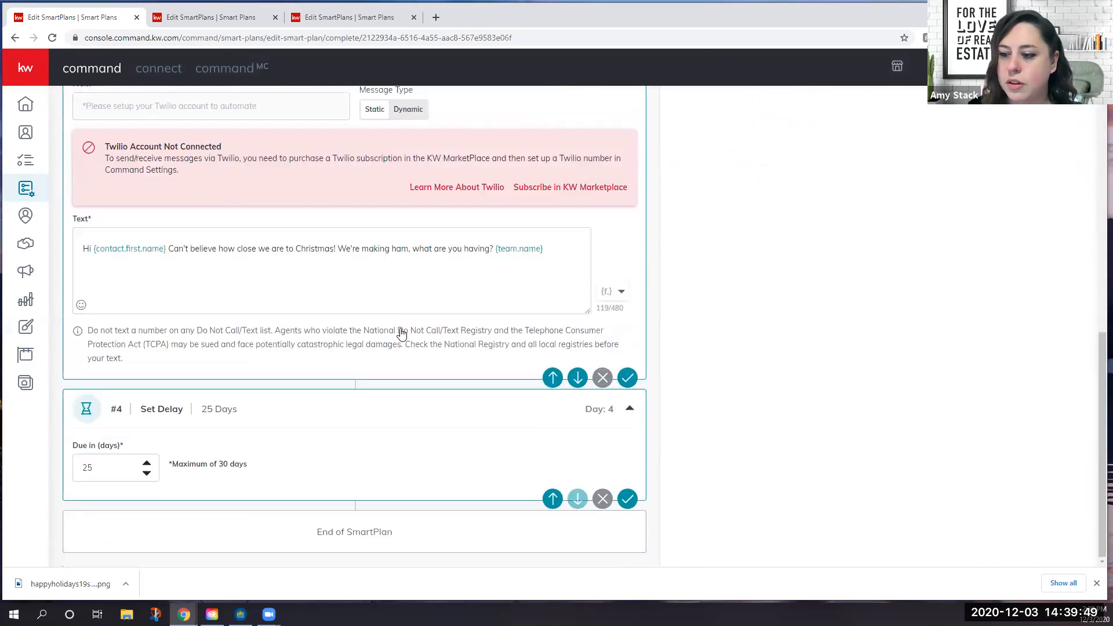
scroll(401, 328, up, 2)
scroll(401, 328, up, 10)
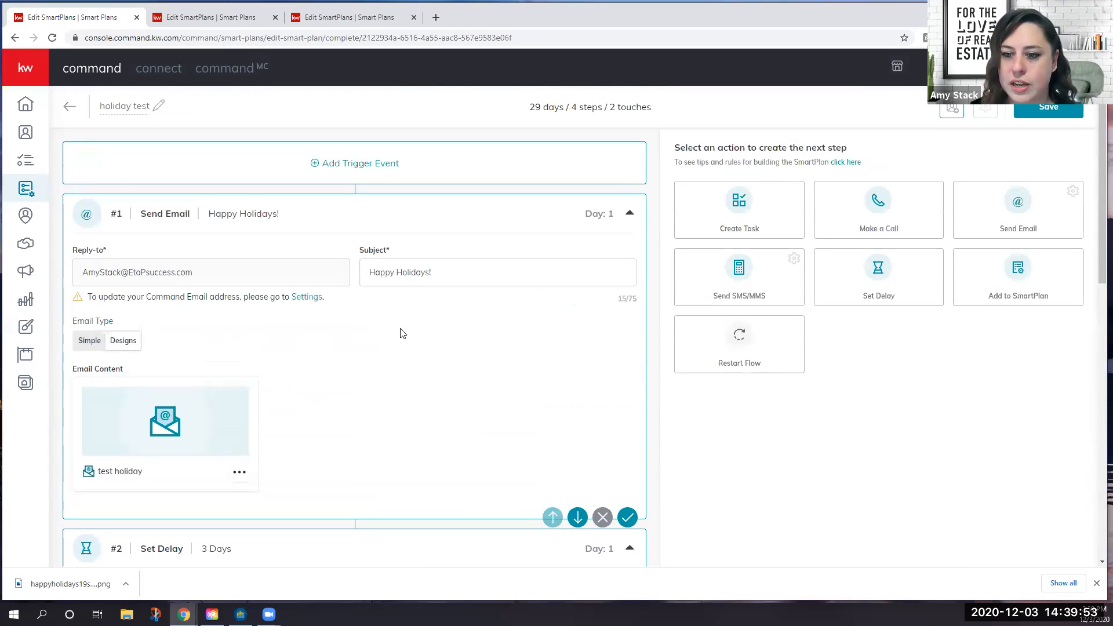
scroll(401, 333, down, 9)
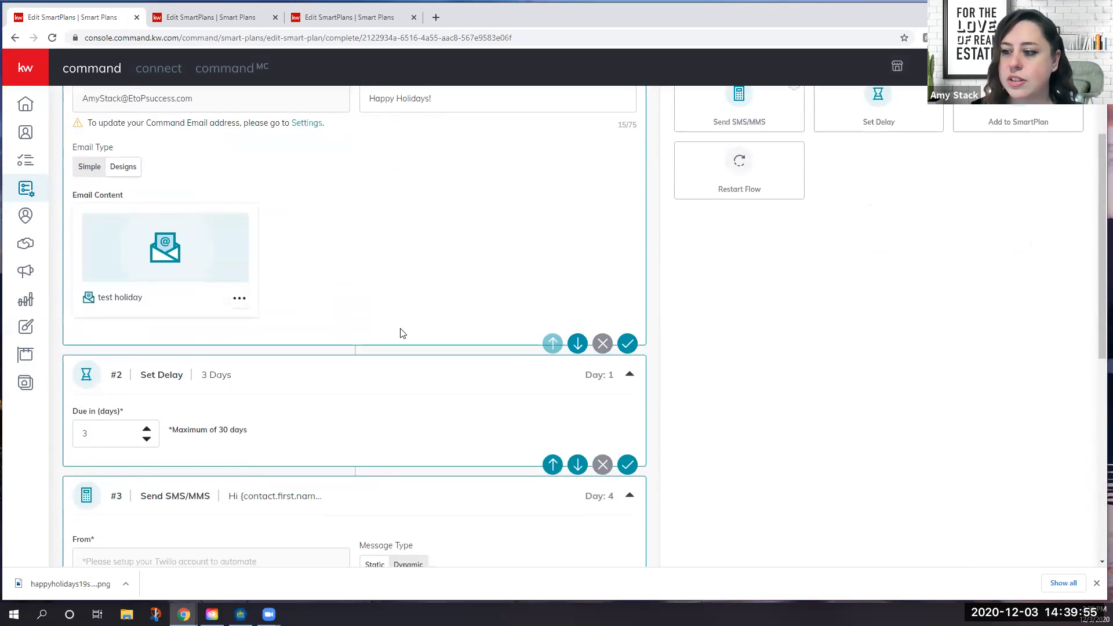
scroll(402, 334, down, 3)
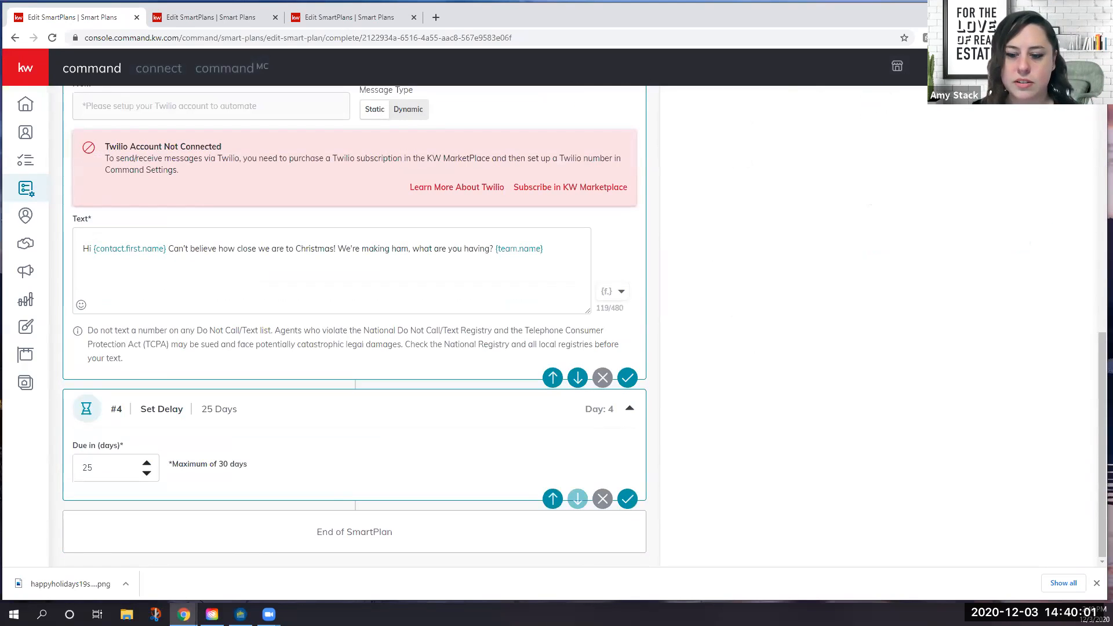
scroll(94, 474, up, 10)
scroll(176, 474, up, 2)
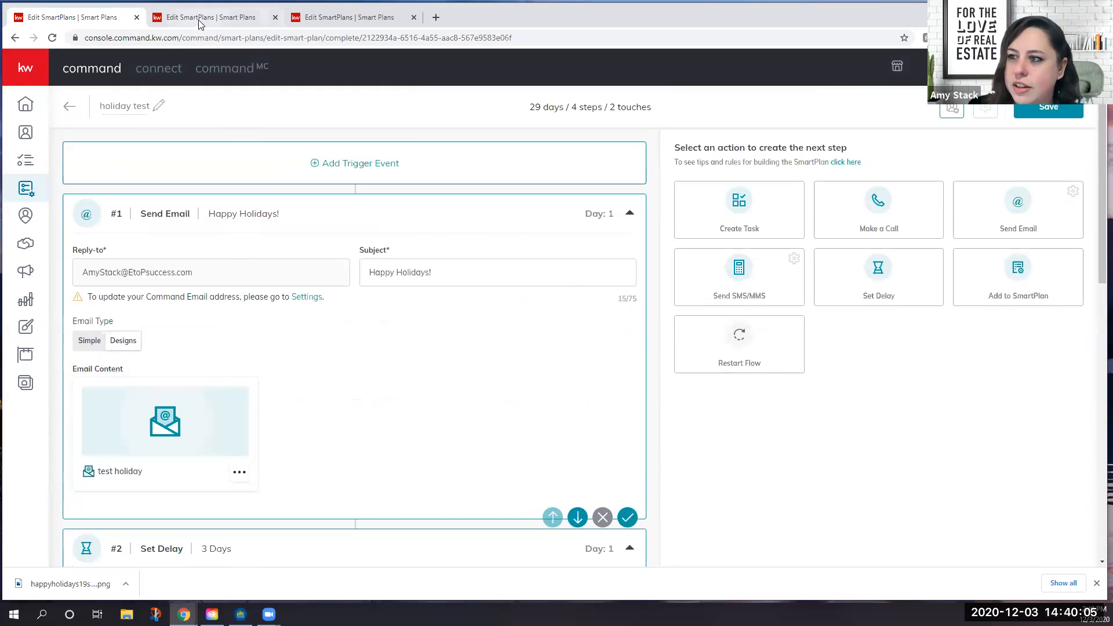
Look at the Happy New Year and Season's Greetings email previews, and return to the "holiday test" SmartPlan
click(200, 17)
click(345, 17)
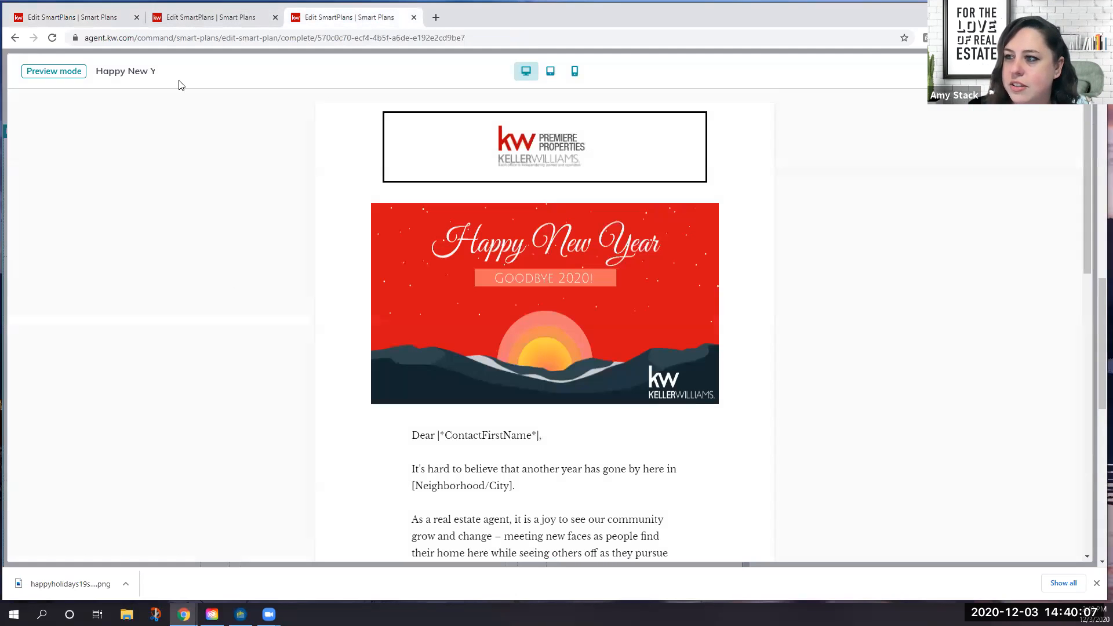
click(211, 17)
scroll(226, 353, down, 4)
scroll(186, 258, up, 3)
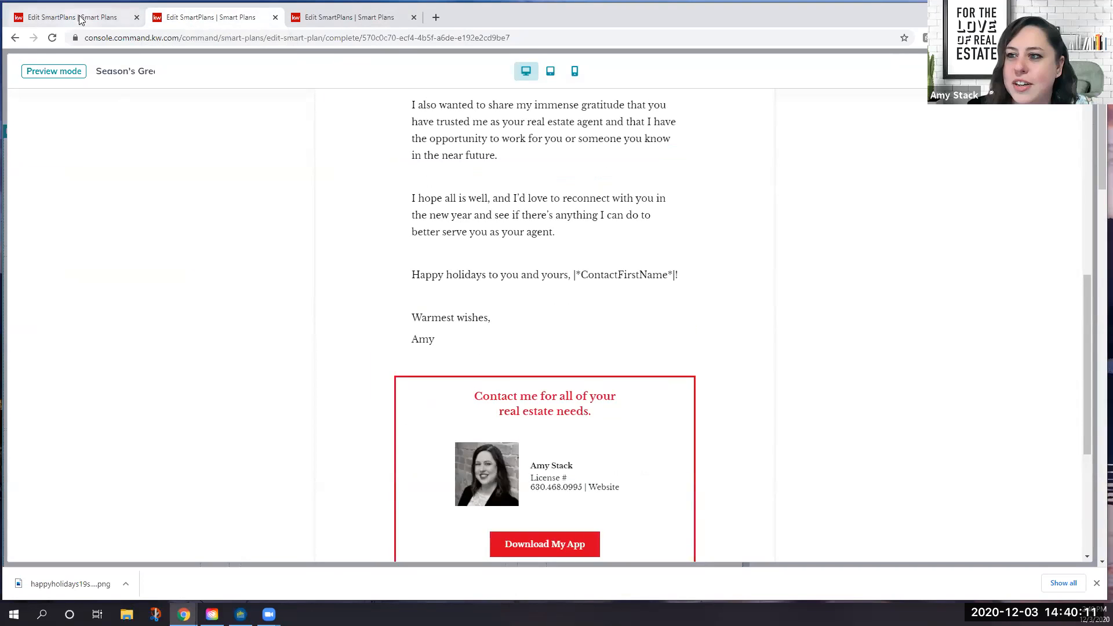
click(80, 20)
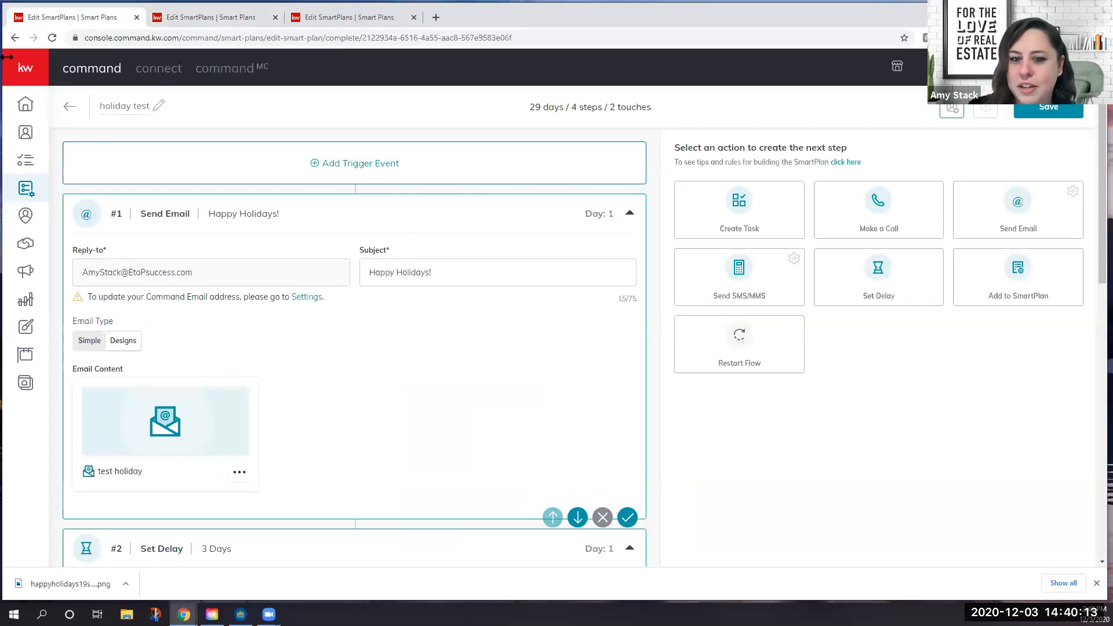
Save the "holiday test" SmartPlan, and leave it for the SmartPlans library
click(1048, 106)
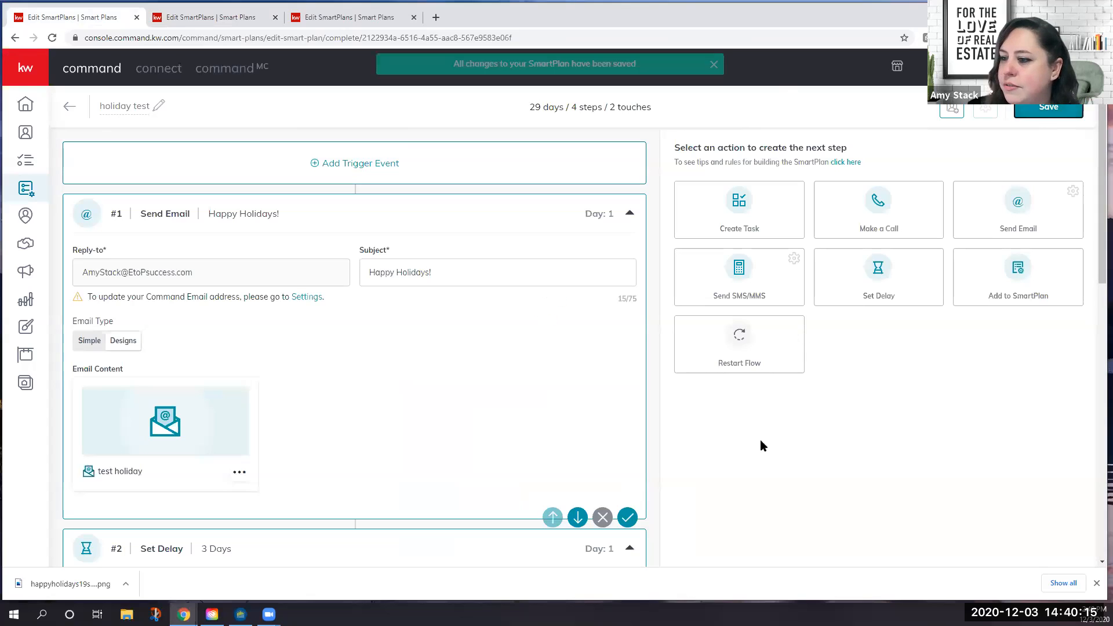
click(32, 195)
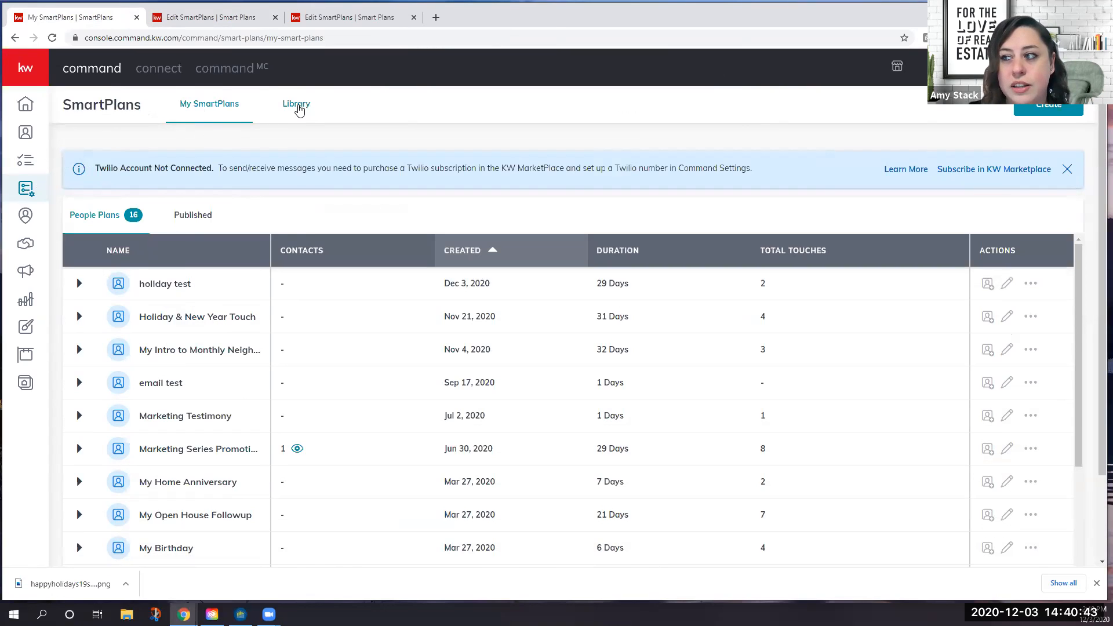
click(296, 107)
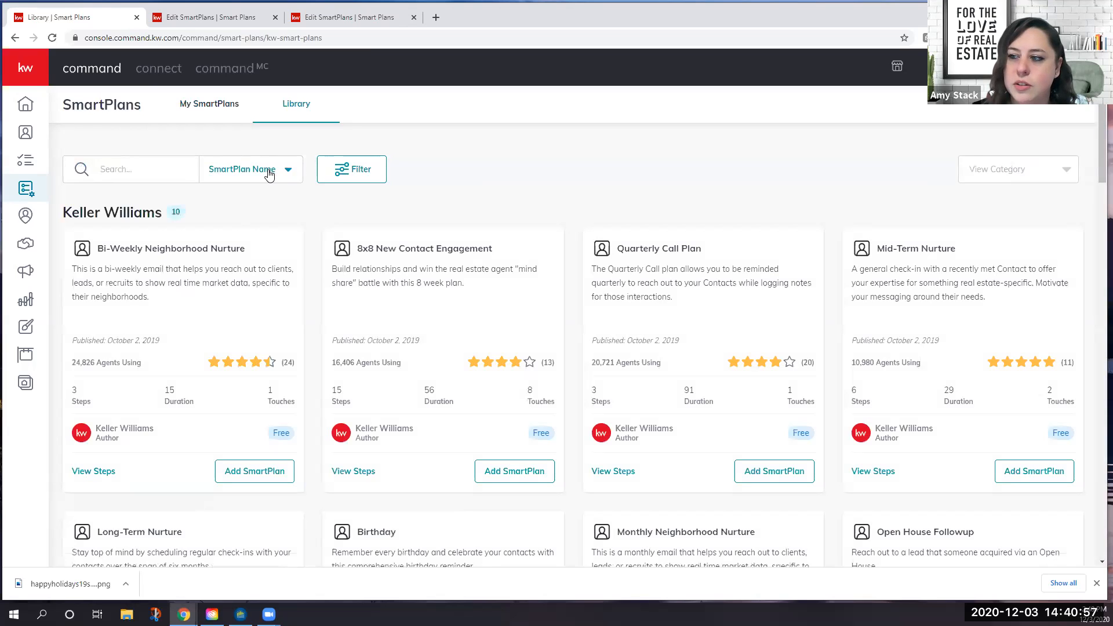
View the library's search criteria and its filter options from duration to rating, and close the filters without applying any
click(269, 174)
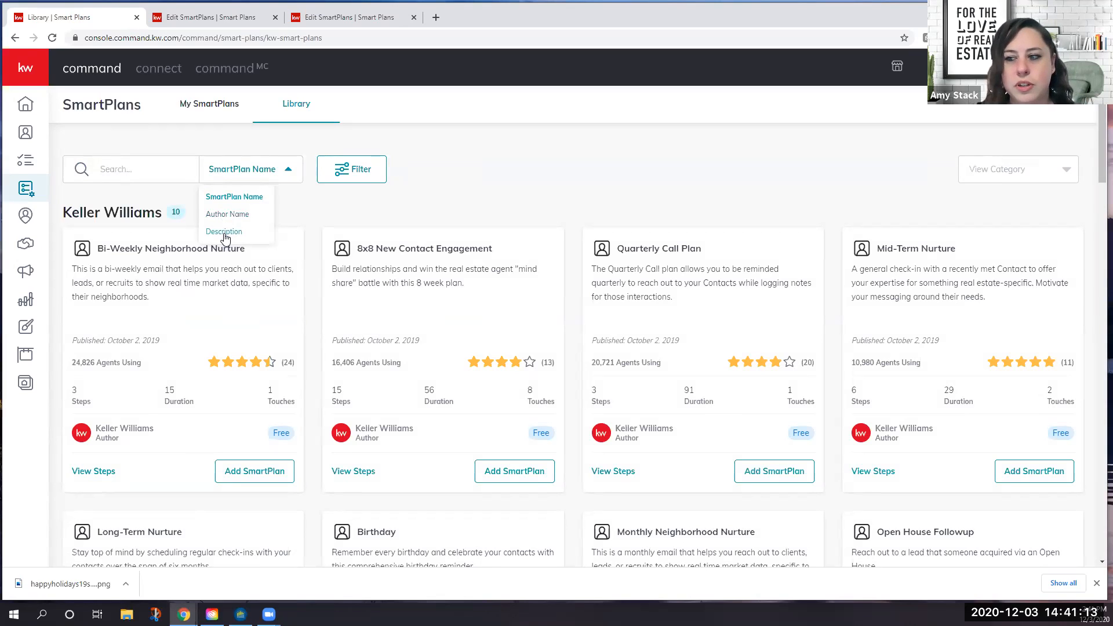
click(355, 173)
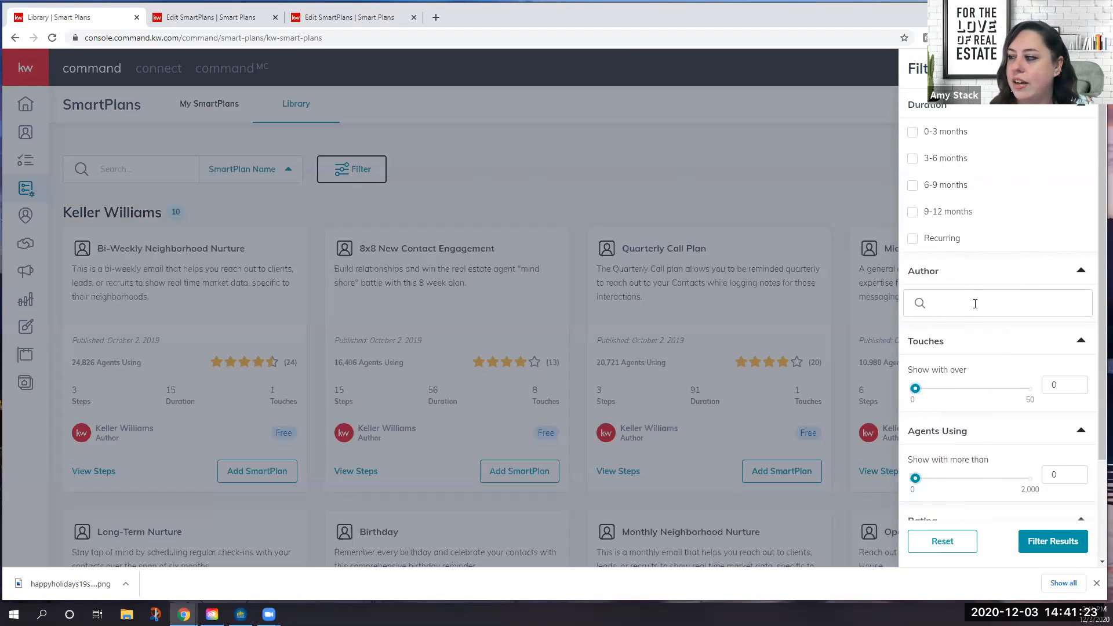
scroll(975, 303, down, 3)
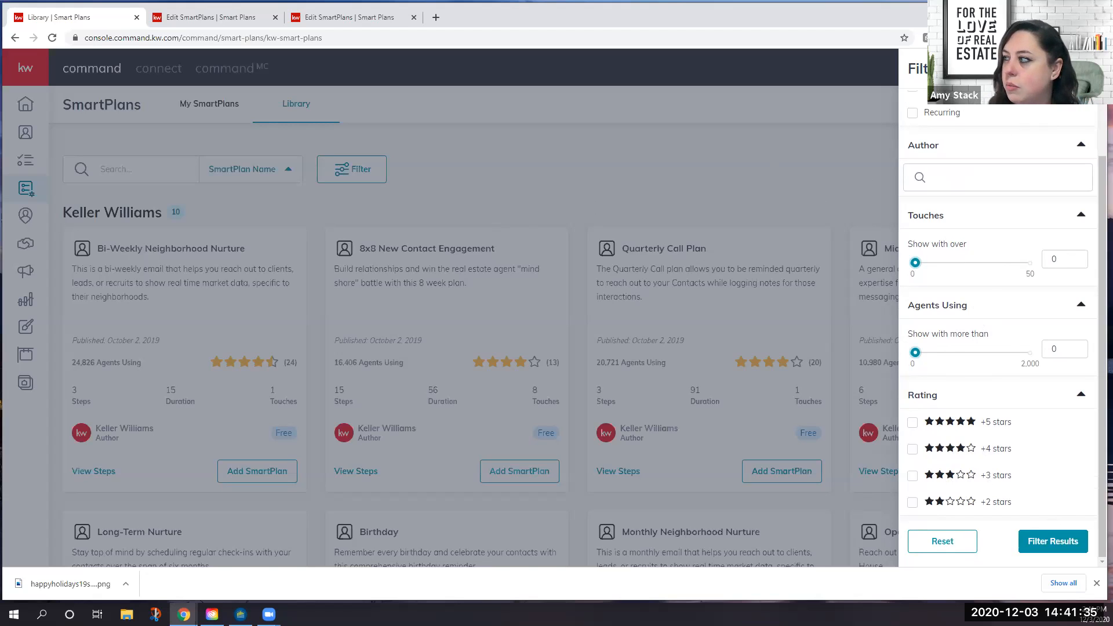
click(826, 136)
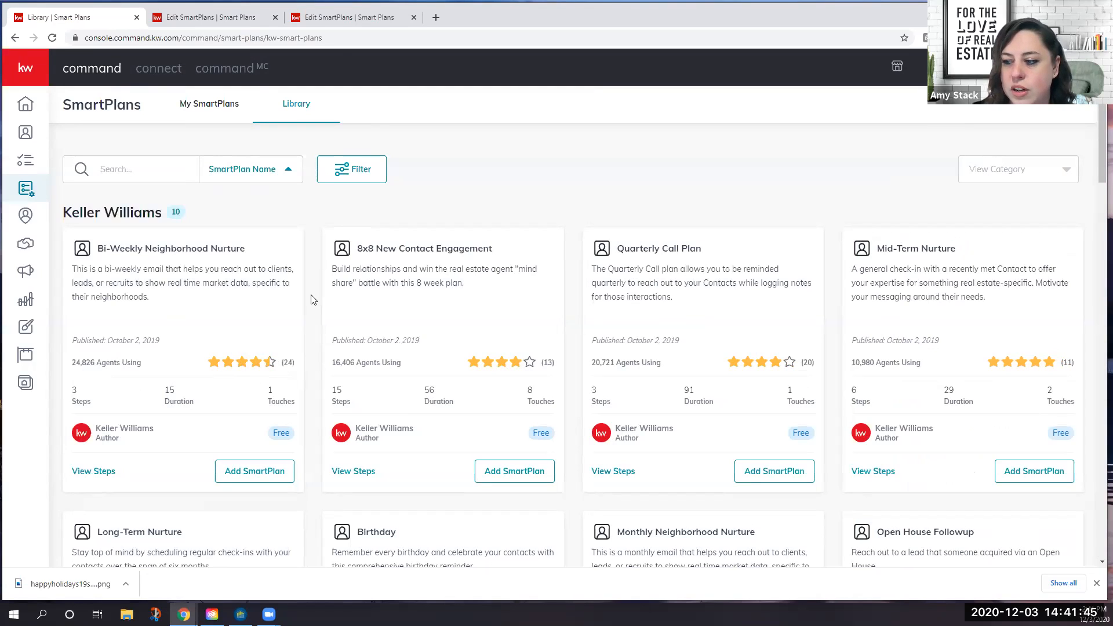
Browse the Keller Williams plans in the library, and view and close the steps of the Bi-Weekly Neighborhood Nurture plan
scroll(307, 293, down, 4)
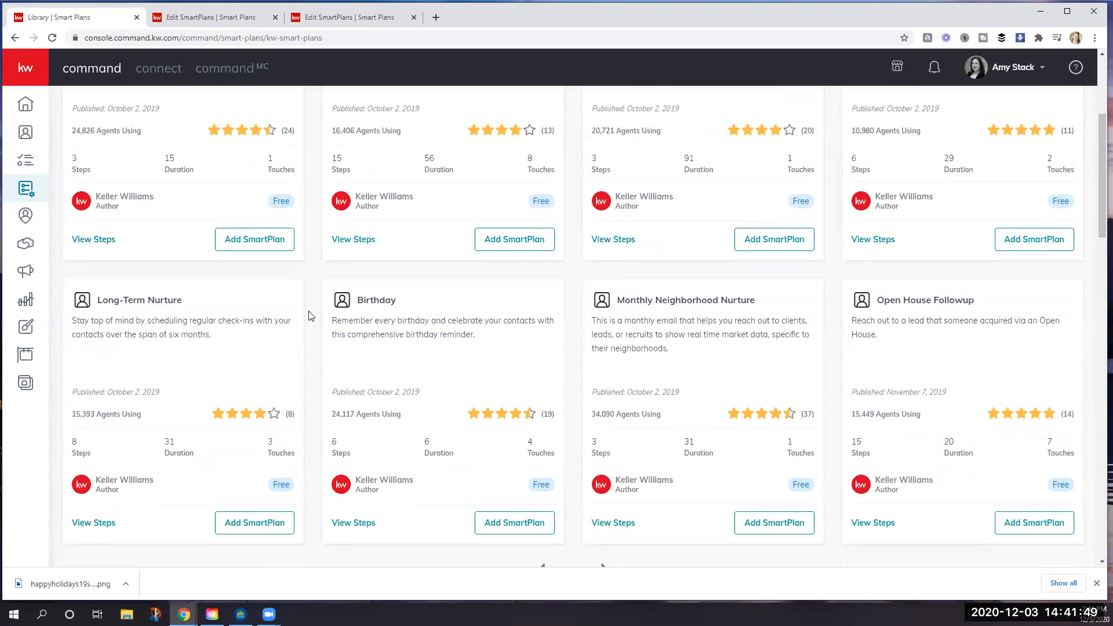
scroll(309, 316, up, 3)
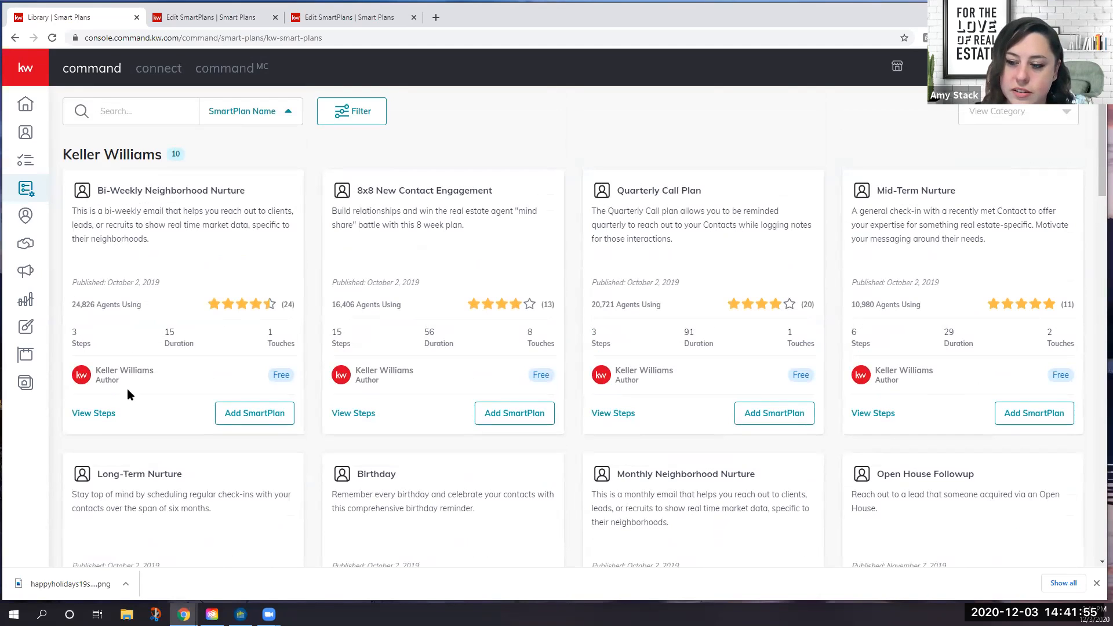
click(102, 415)
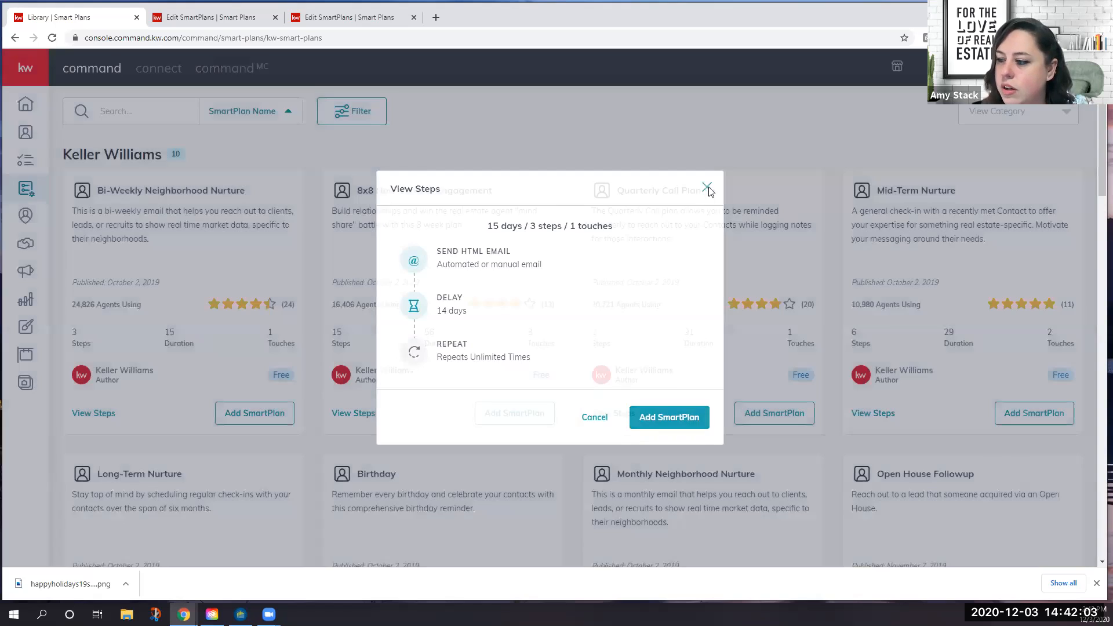
click(708, 189)
Look through the steps of the 8x8 New Contact Engagement plan and close them
click(348, 414)
mouse_move(455, 272)
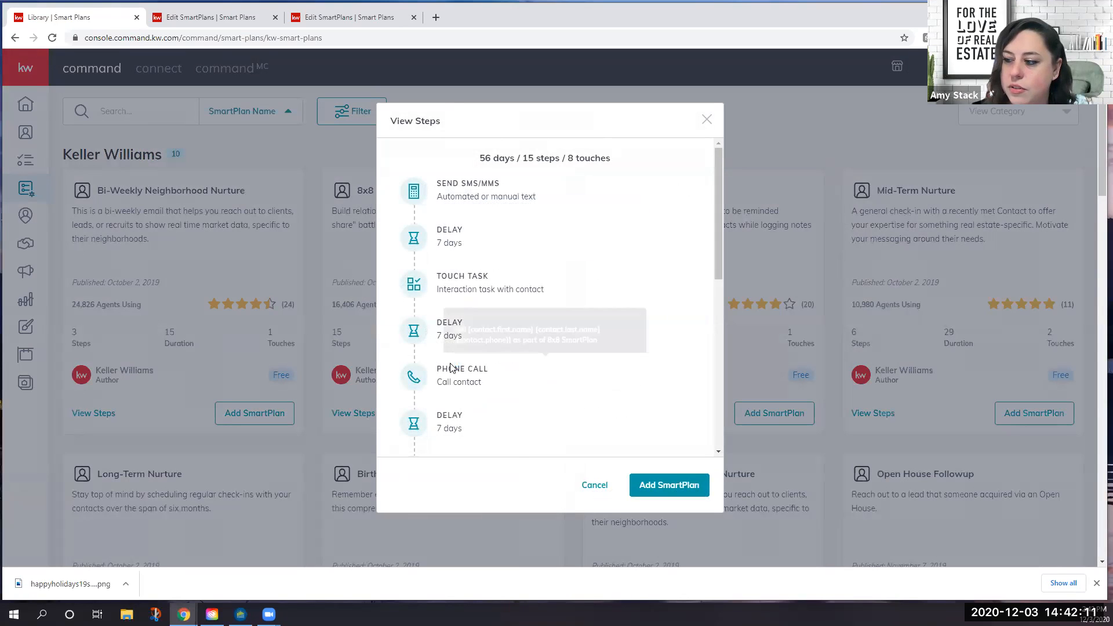
scroll(455, 412, down, 3)
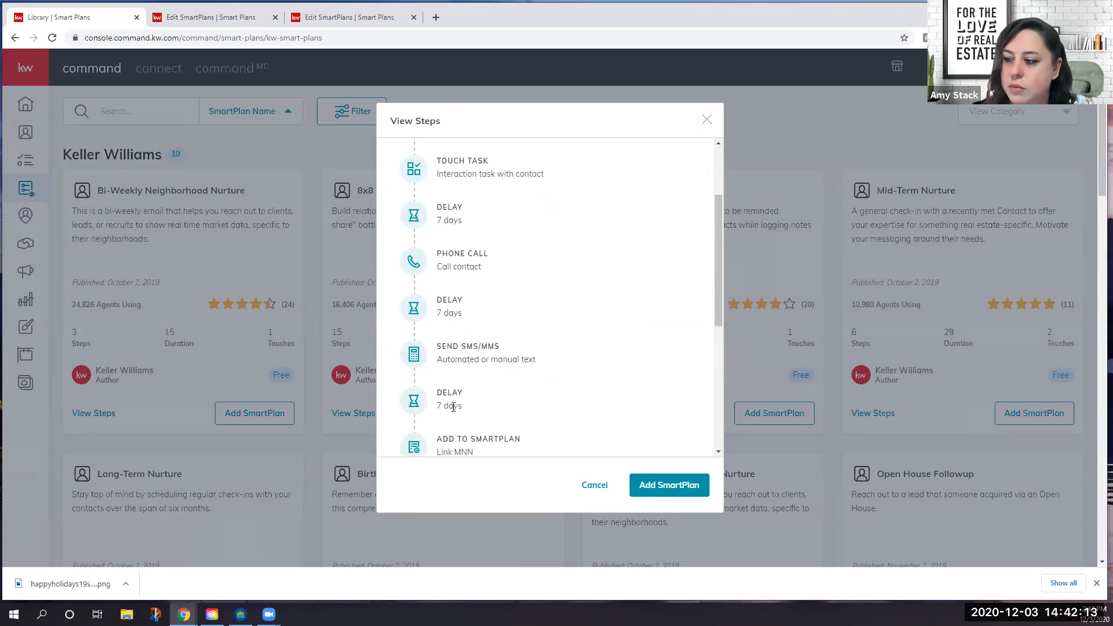
mouse_move(466, 297)
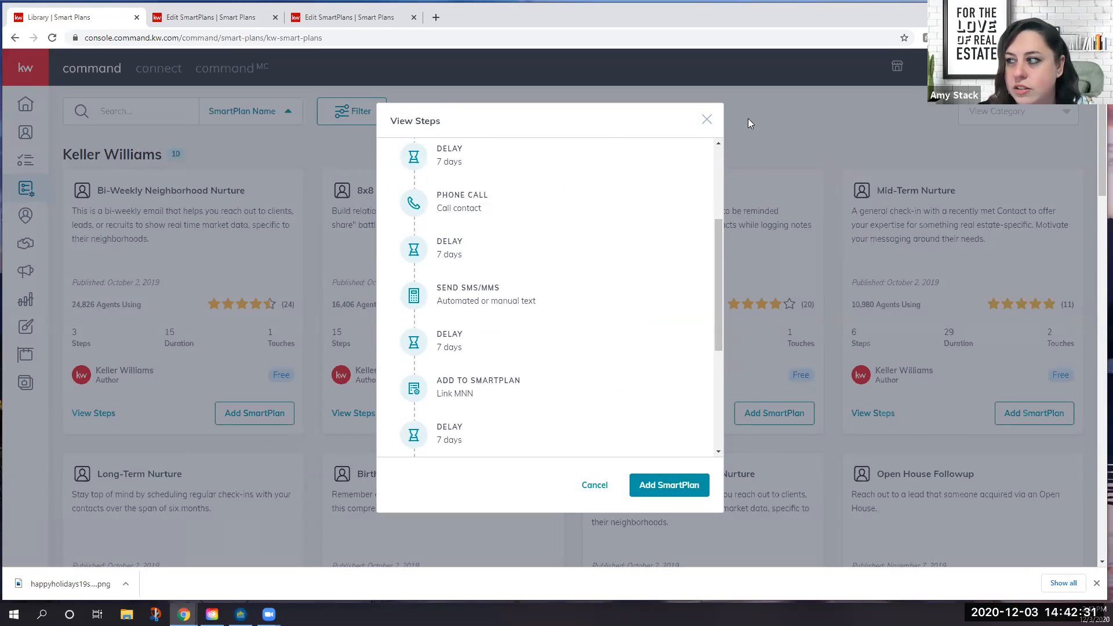
click(708, 122)
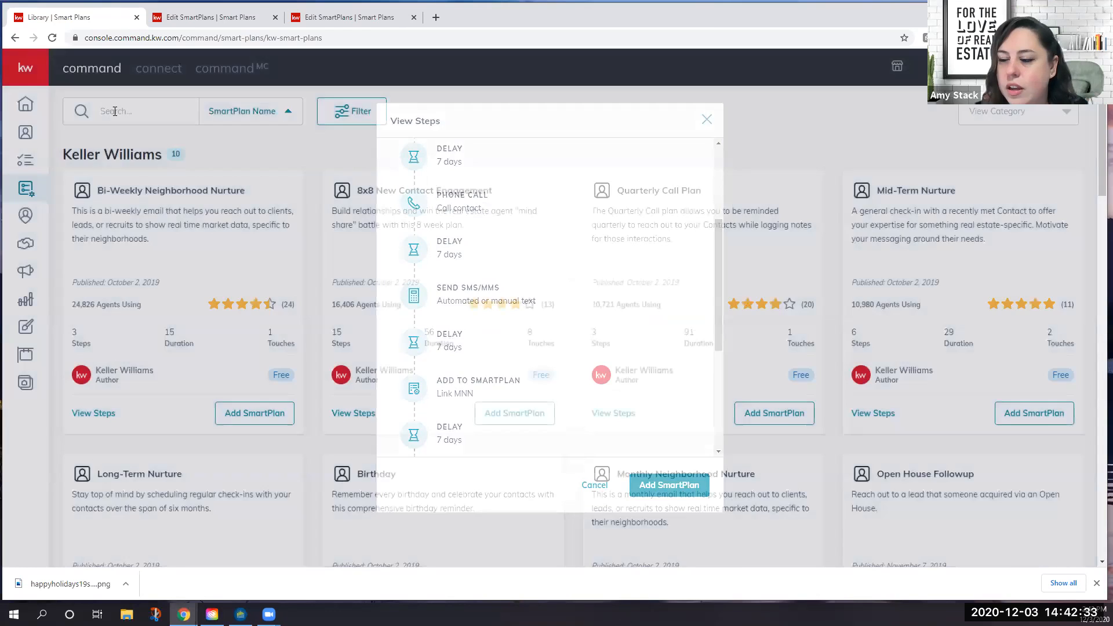
Enter "holi" in the library search, and close the Season's Greetings email preview in the other browser tab
click(114, 111)
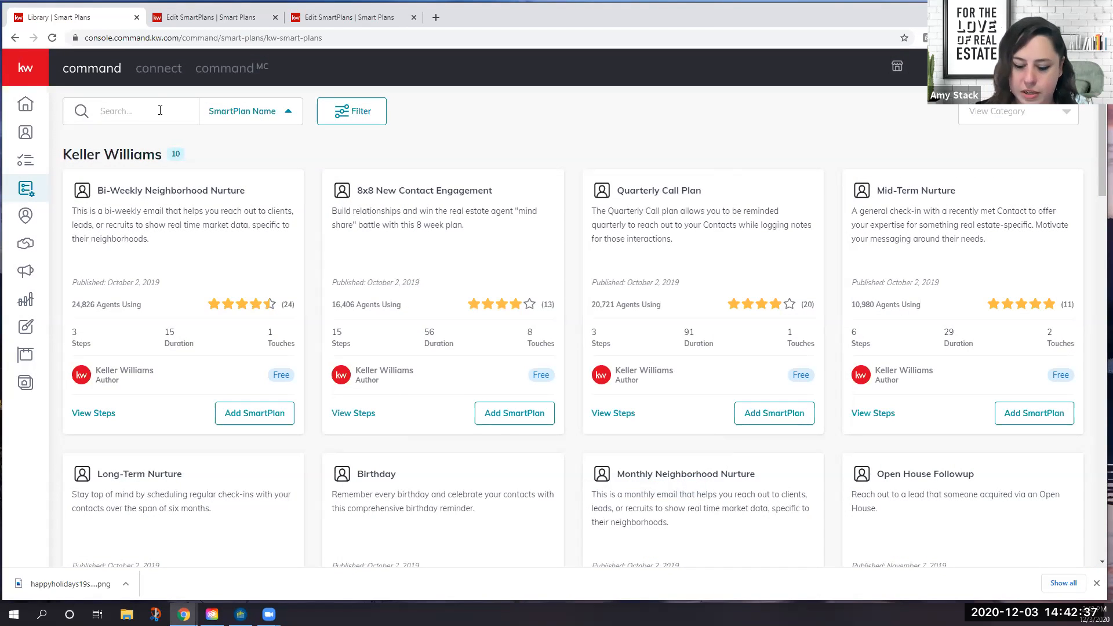
text(holi)
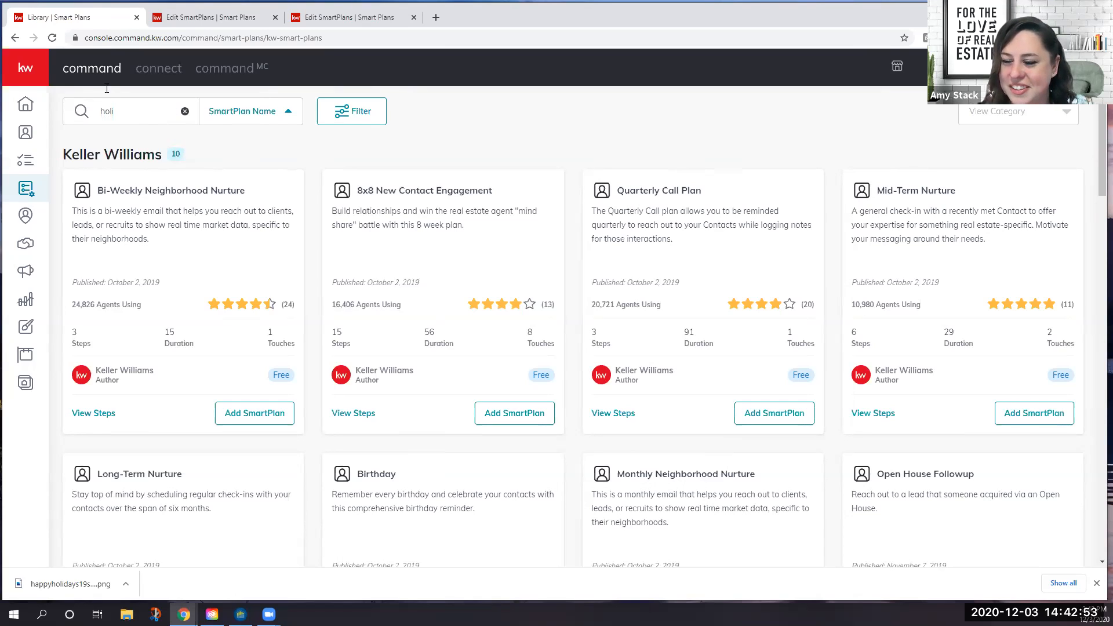
click(186, 17)
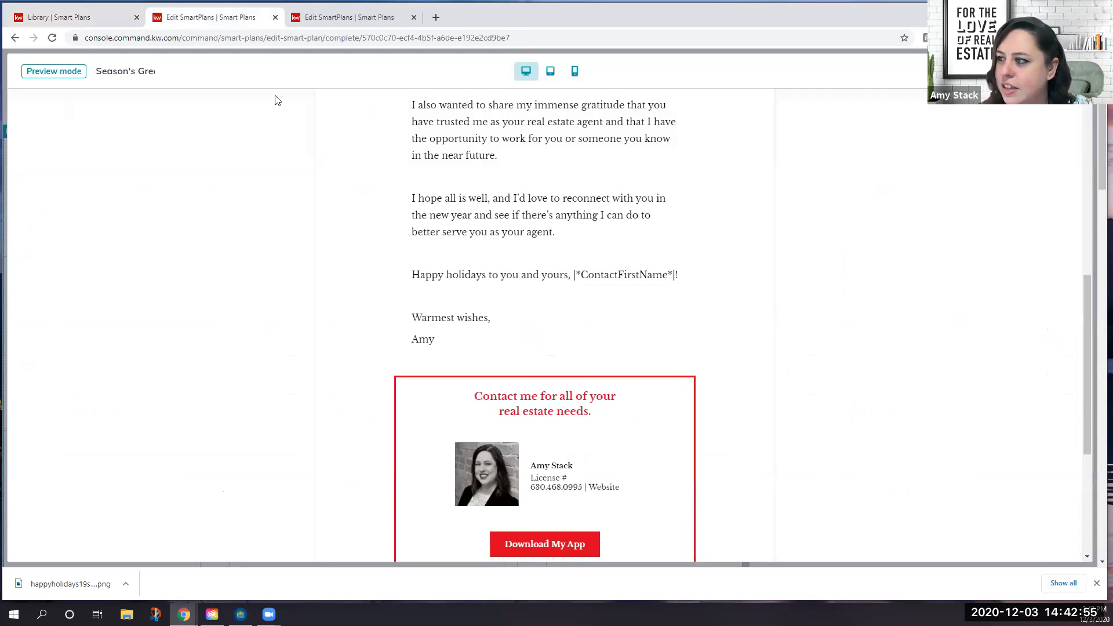
click(1071, 71)
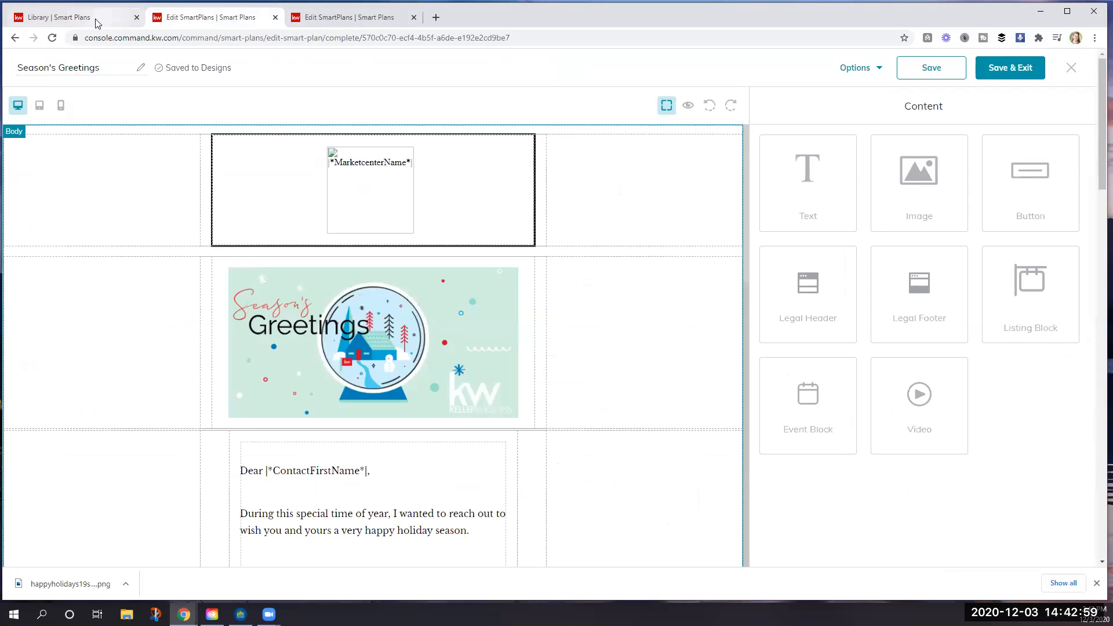
Return to the SmartPlans library, search plan names for "holiday & new year", and look through the results
click(70, 18)
click(133, 169)
text(holida)
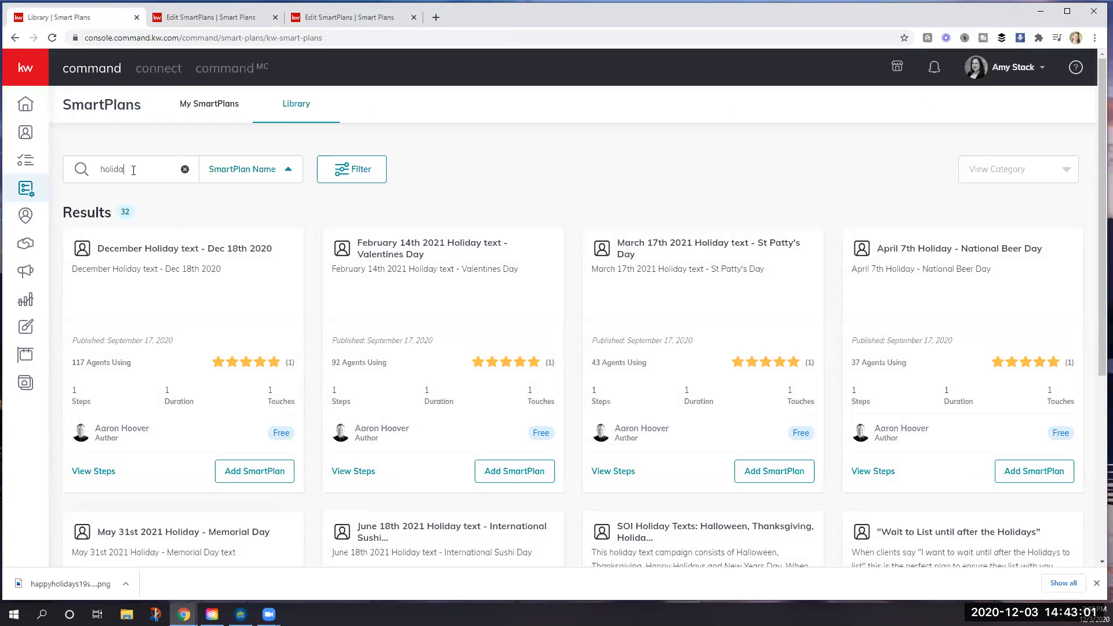
text(y)
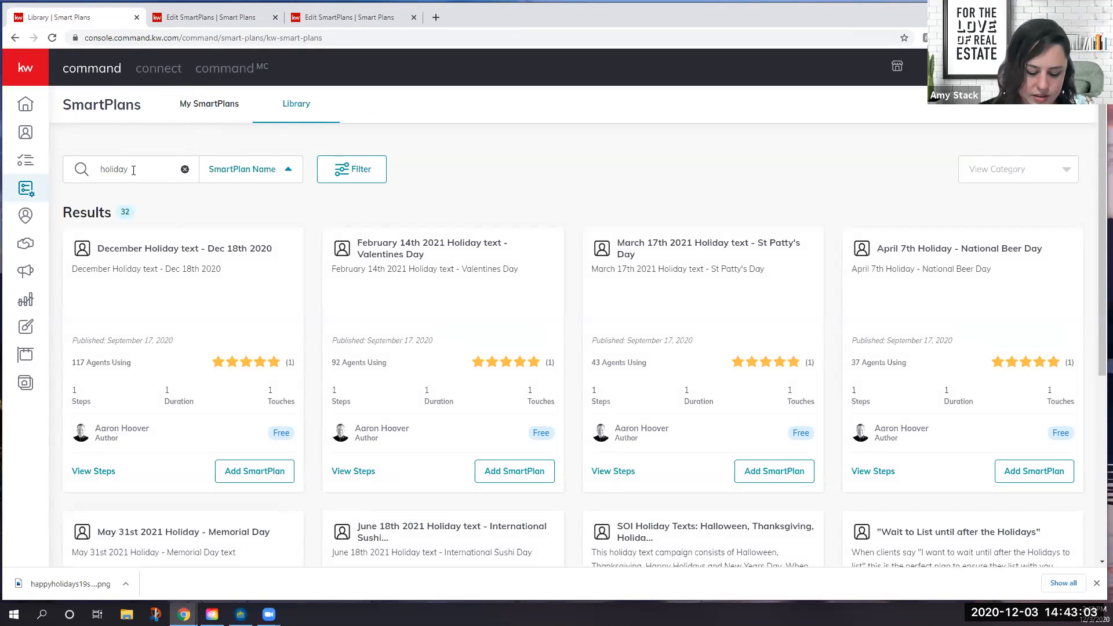
text( e)
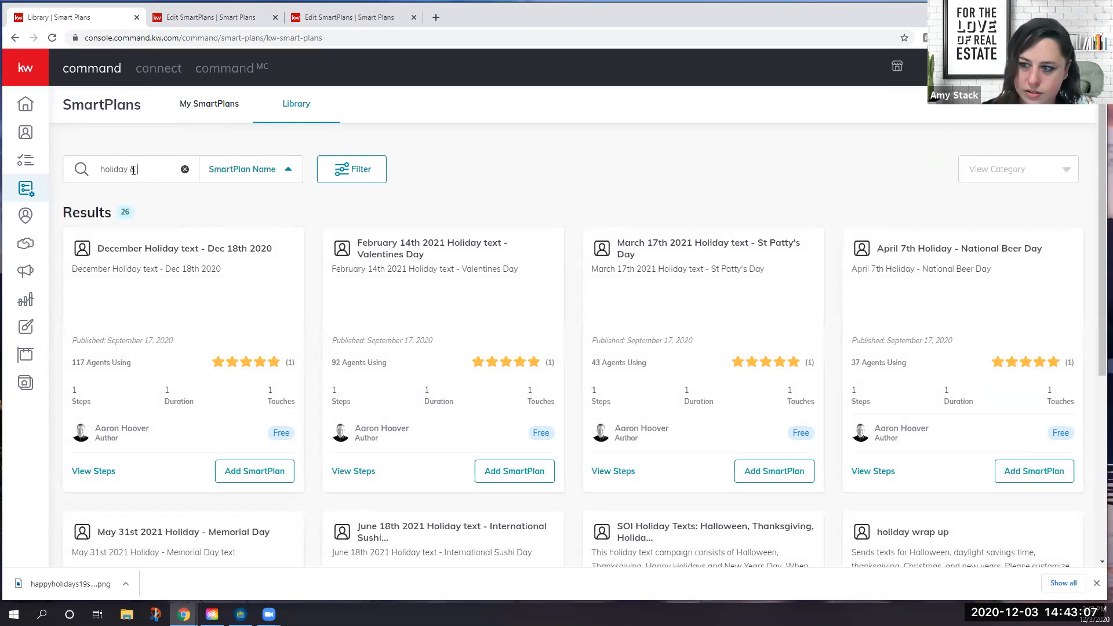
text(new)
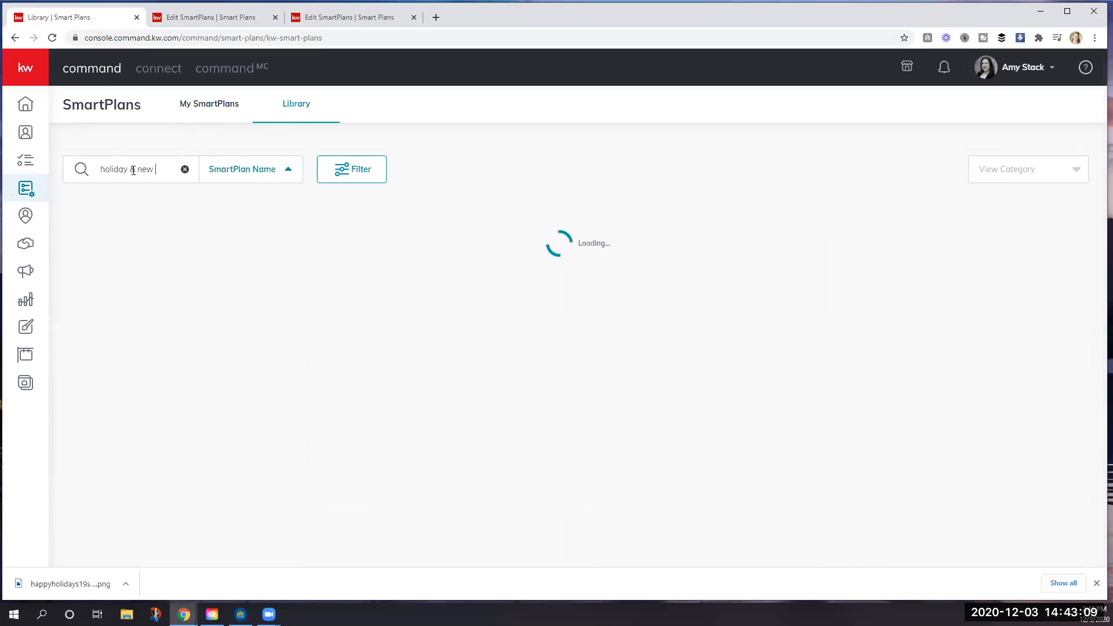
text( year)
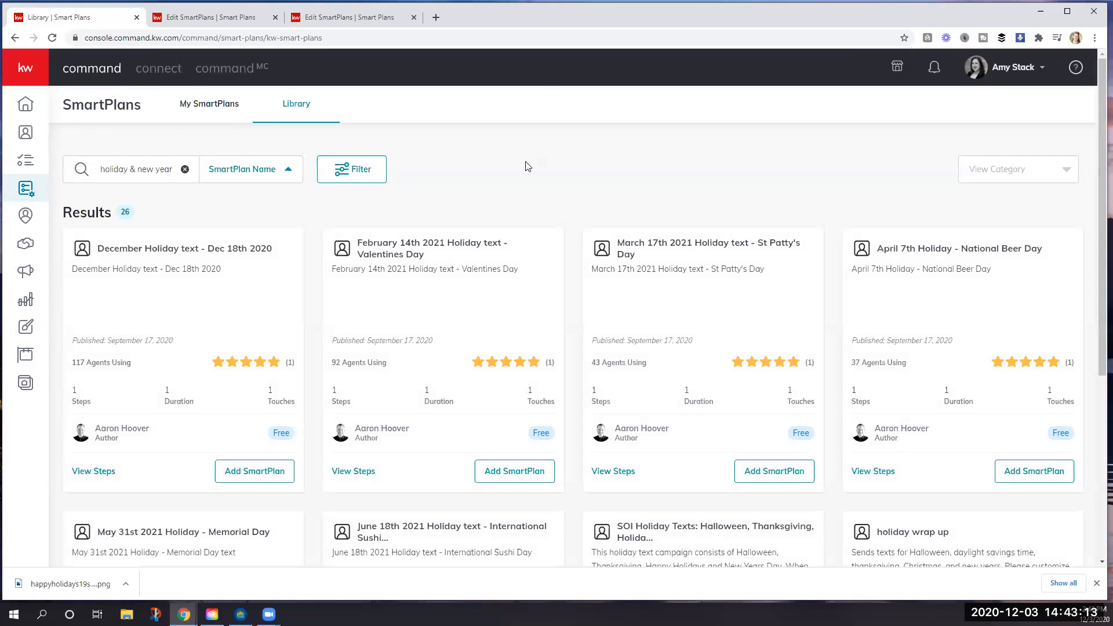
scroll(528, 167, down, 1)
scroll(525, 166, down, 2)
scroll(219, 188, up, 3)
Extend the plan name search to "holiday & new year tou" and browse through the pages of matching plans
text(u)
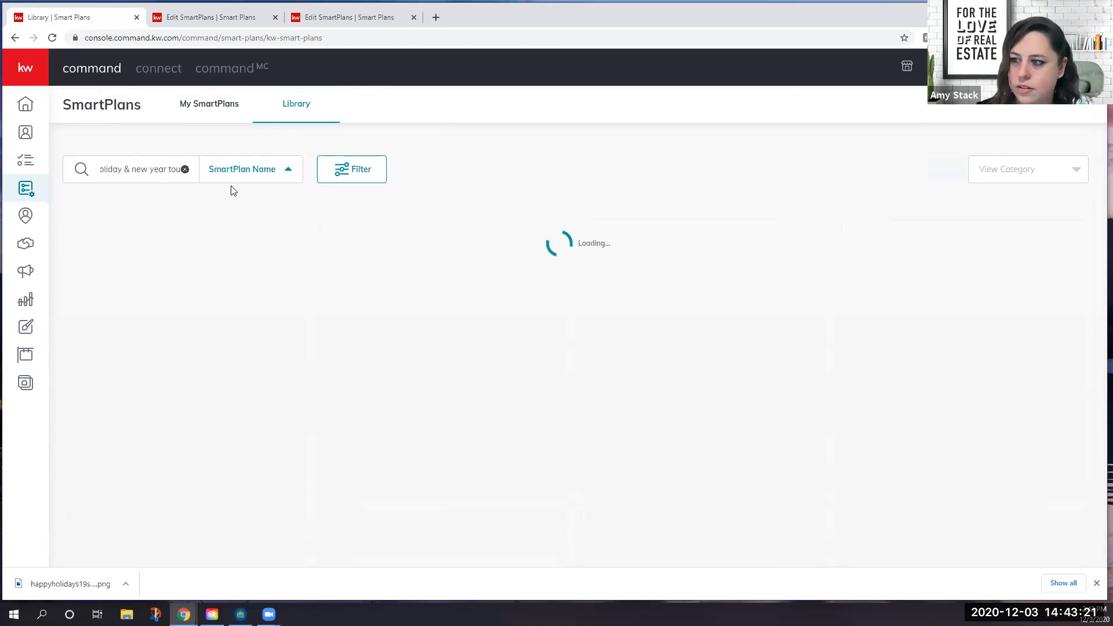
scroll(67, 181, down, 1)
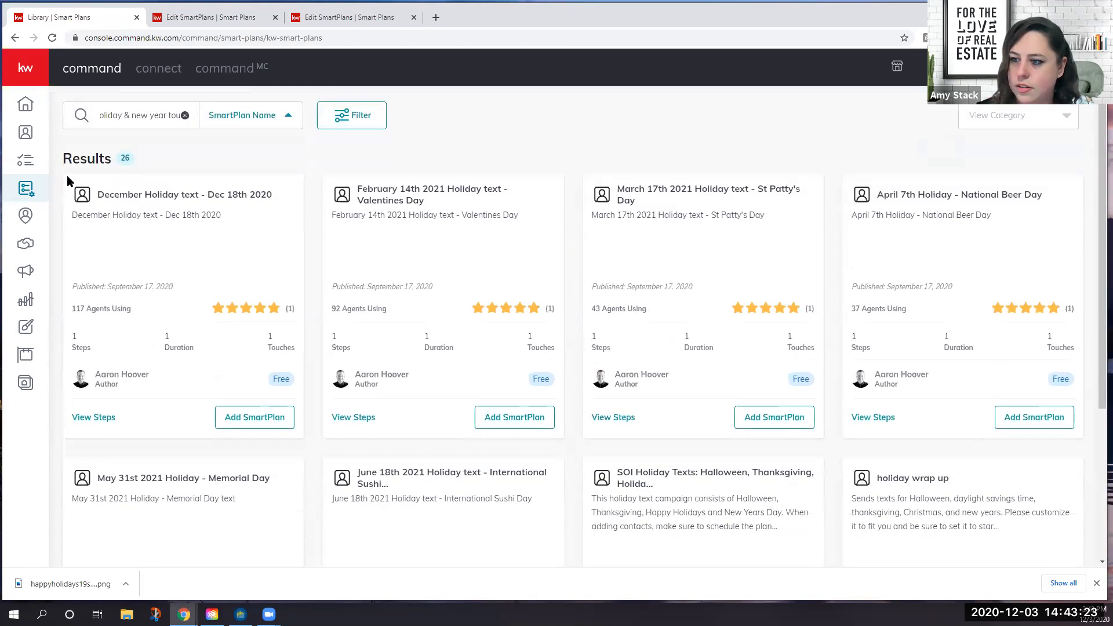
scroll(68, 182, up, 1)
scroll(264, 239, down, 2)
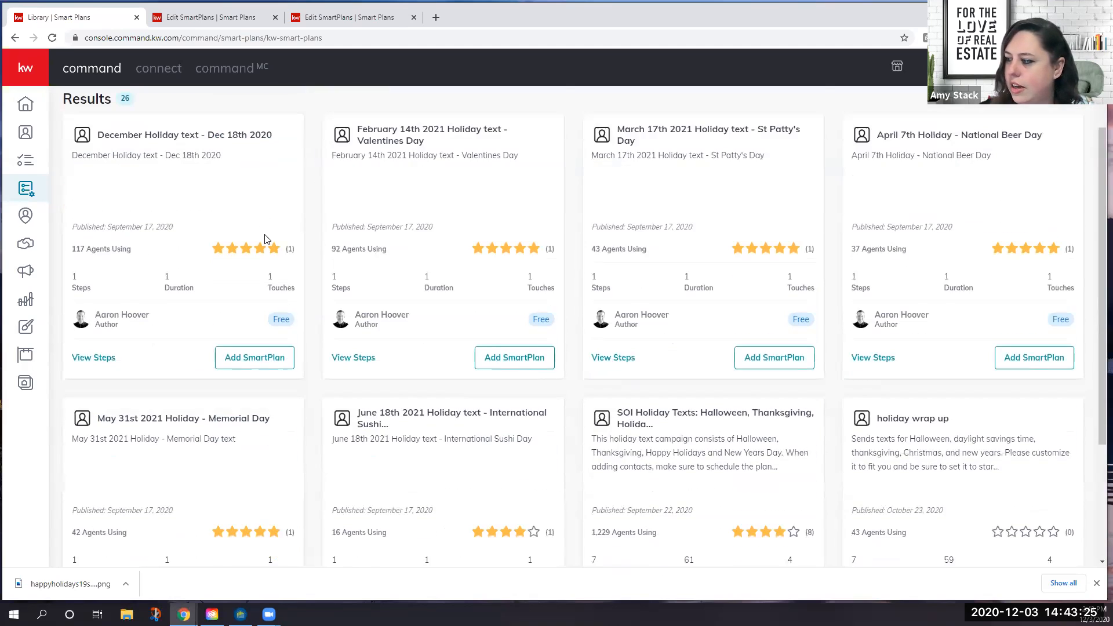
scroll(265, 240, down, 3)
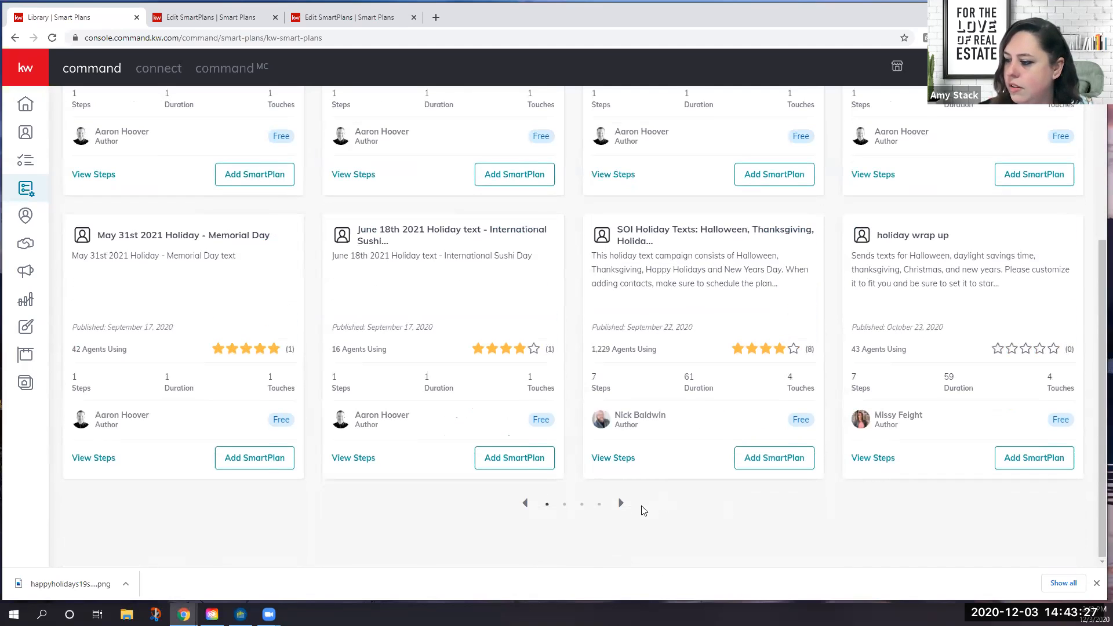
click(621, 504)
click(620, 504)
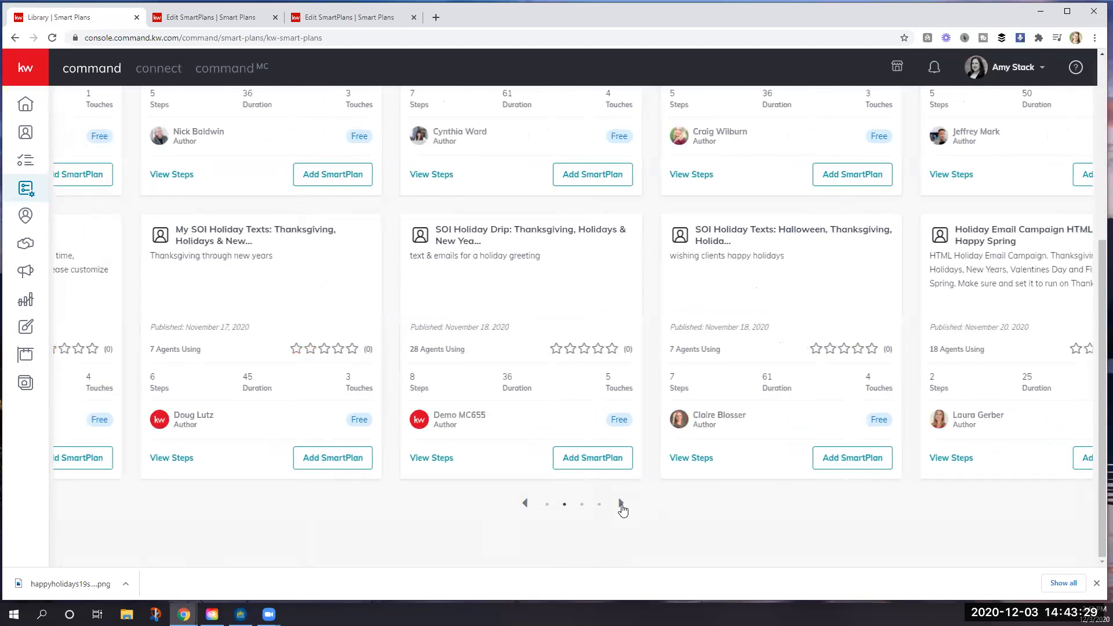
click(620, 505)
scroll(618, 498, up, 2)
scroll(619, 498, up, 3)
Switch the library search to Author Name, search for the author's first name, and look through the listed plans
click(264, 164)
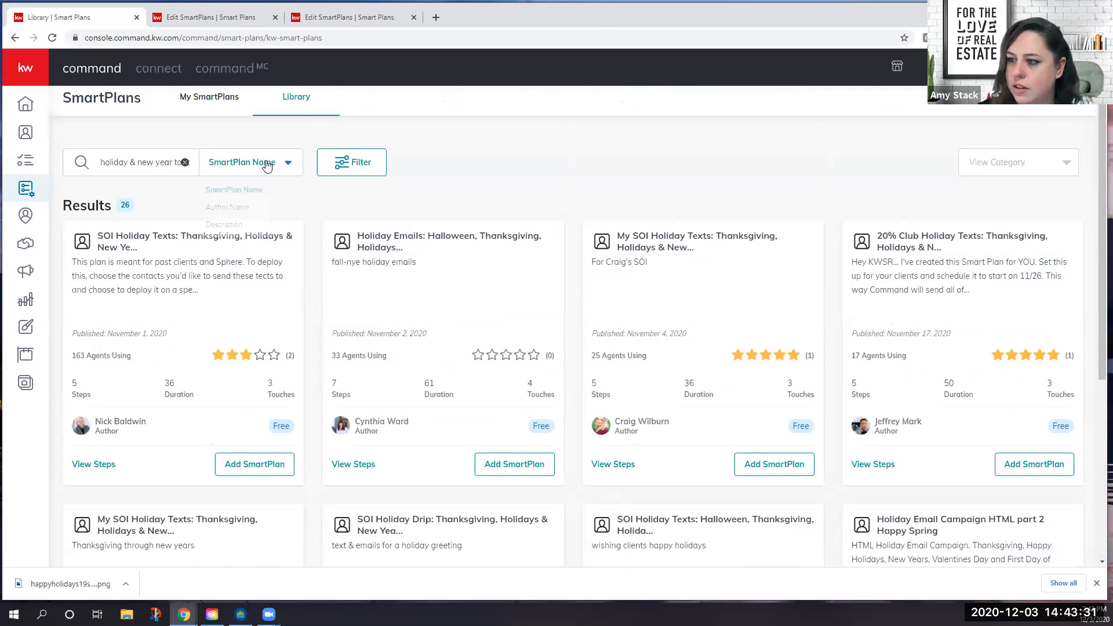
click(232, 208)
click(185, 163)
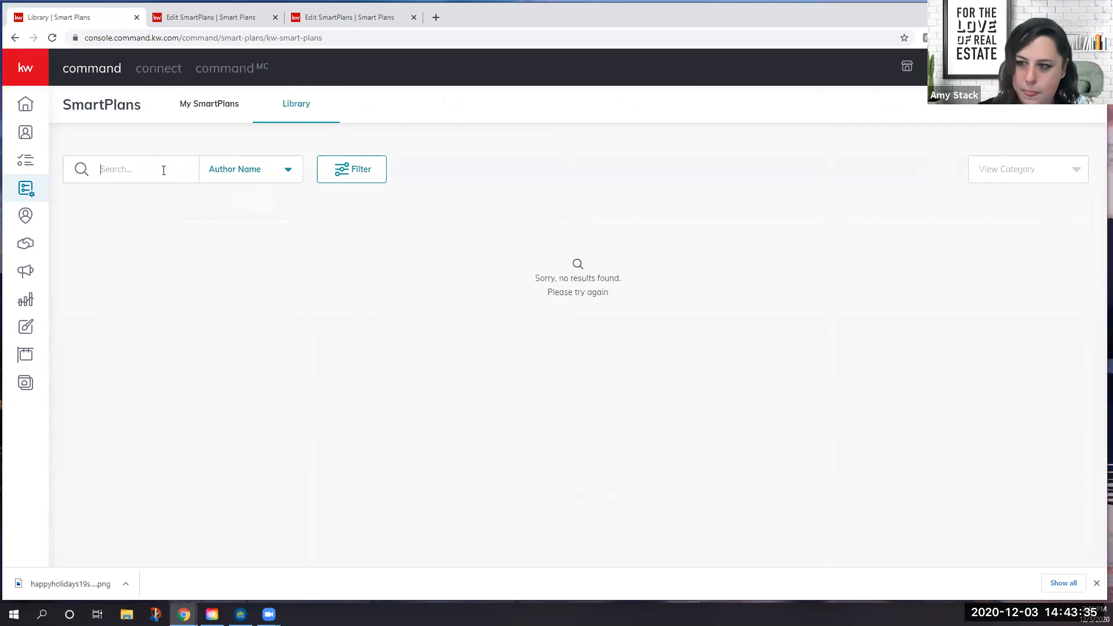
text(amy)
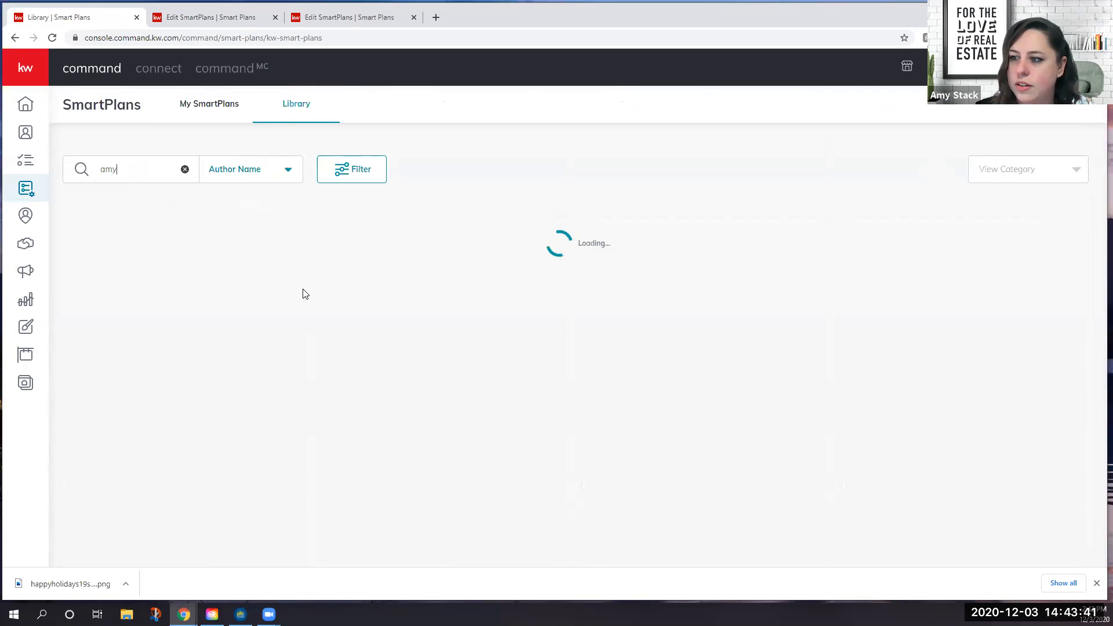
scroll(304, 293, down, 2)
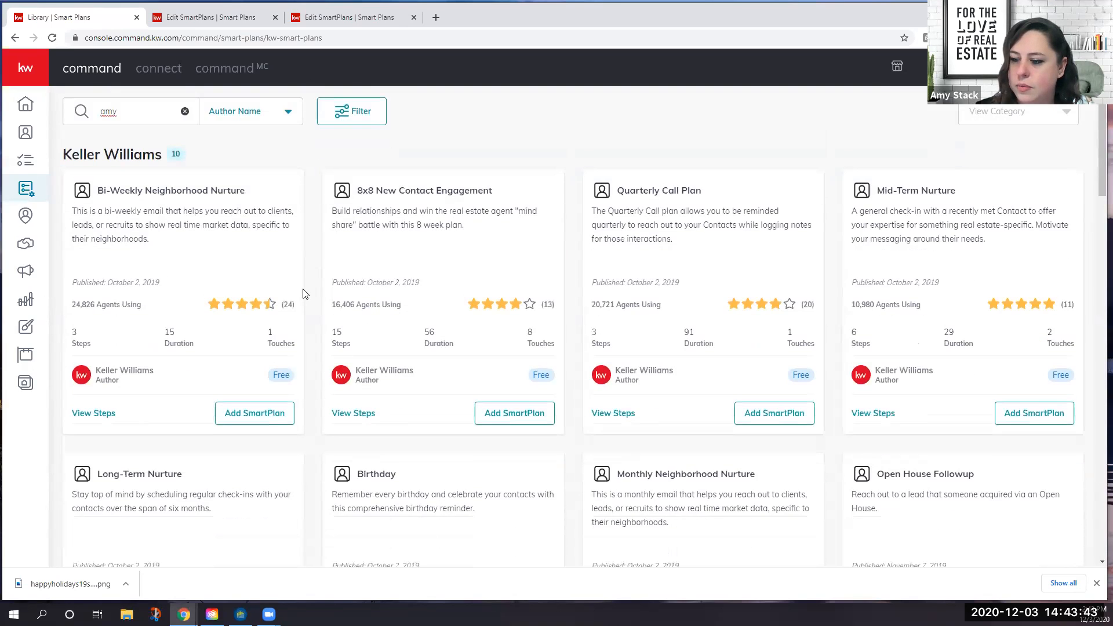
scroll(162, 211, up, 2)
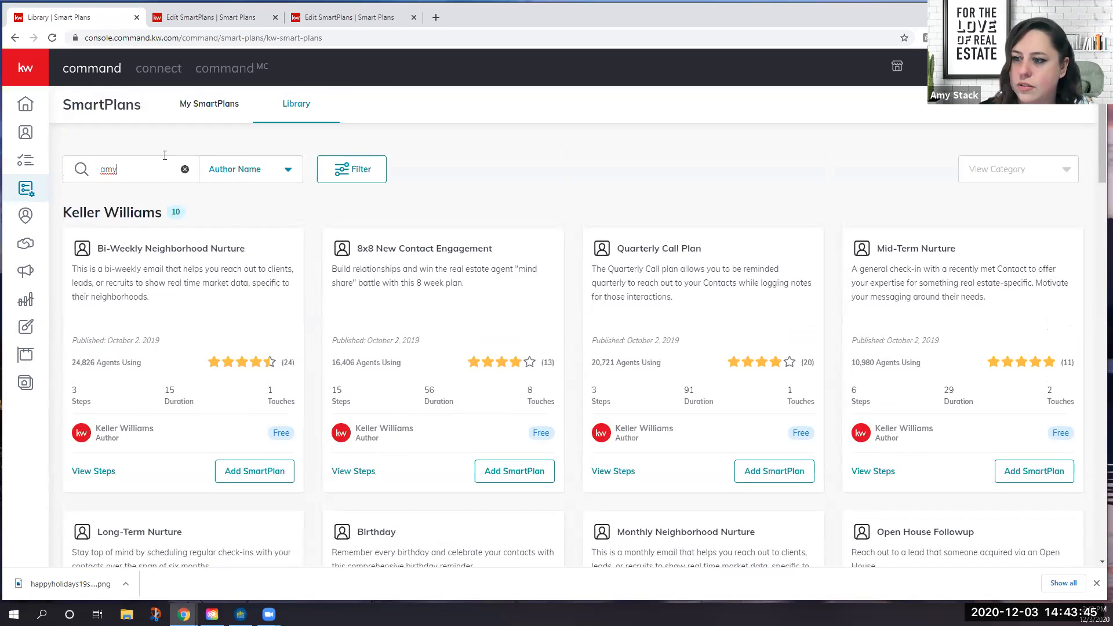
scroll(343, 244, down, 4)
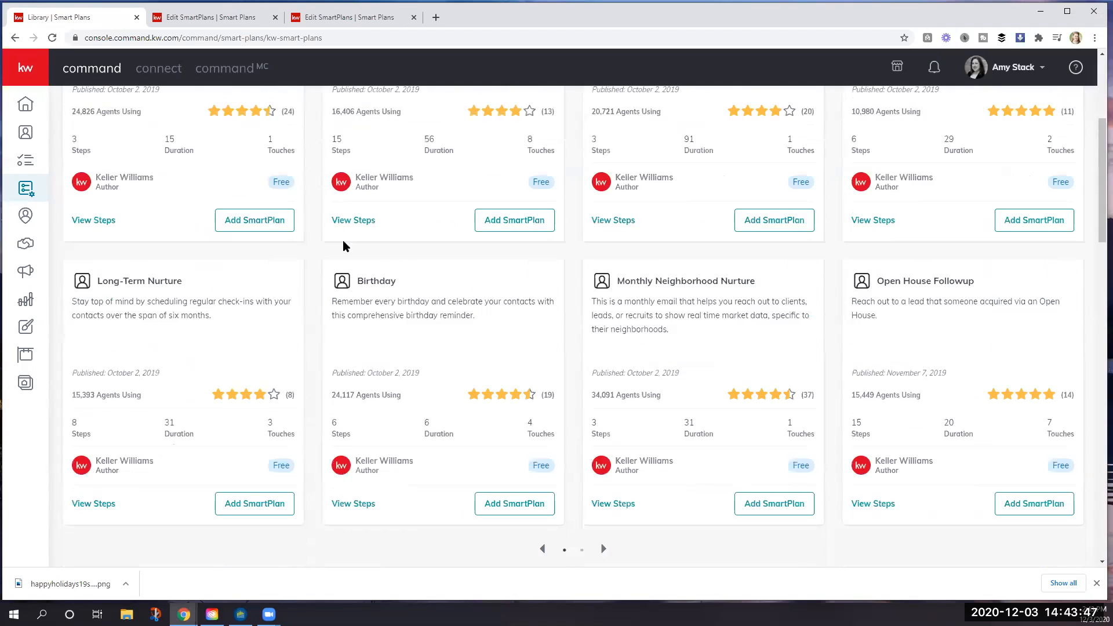
scroll(342, 244, down, 2)
scroll(342, 244, up, 4)
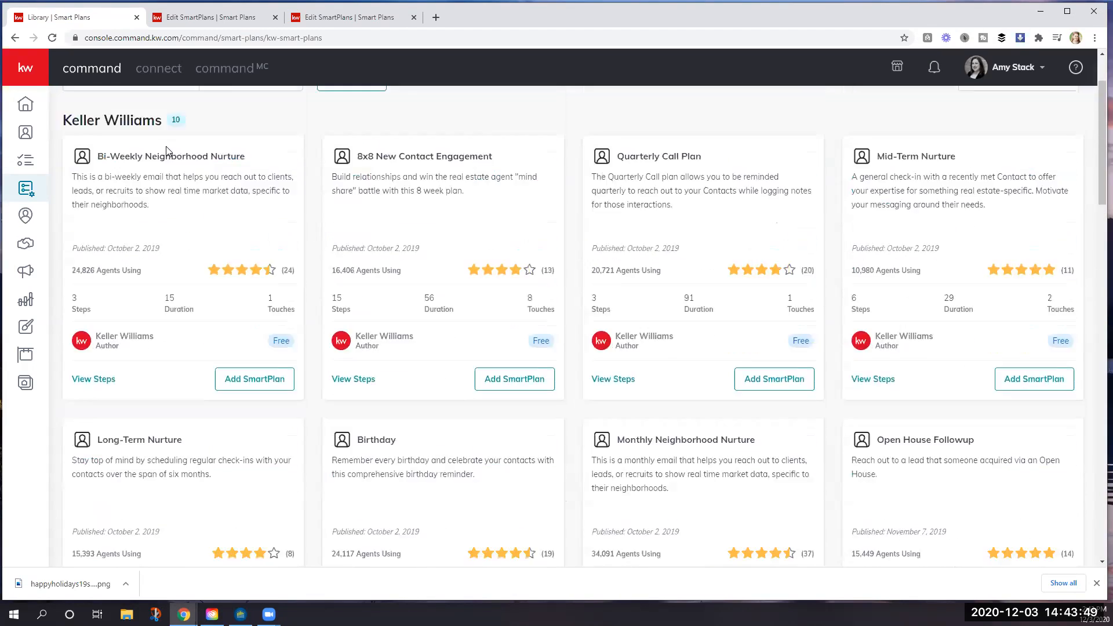
scroll(167, 151, up, 2)
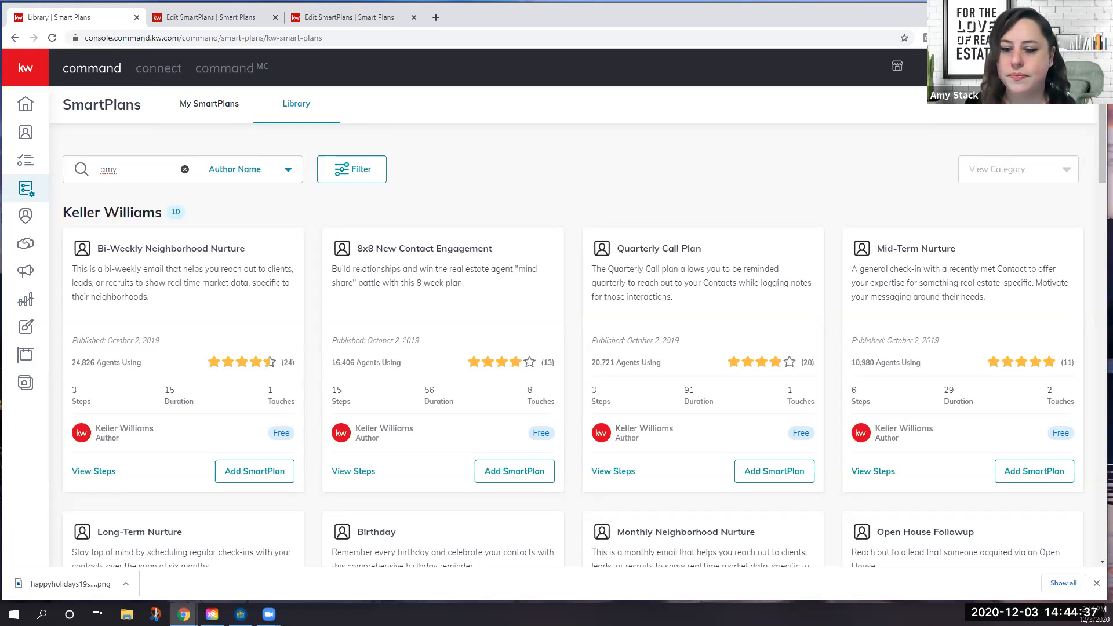
Clear the author search, re-enter the author's first name, and look through the plans by matching authors
scroll(313, 167, down, 4)
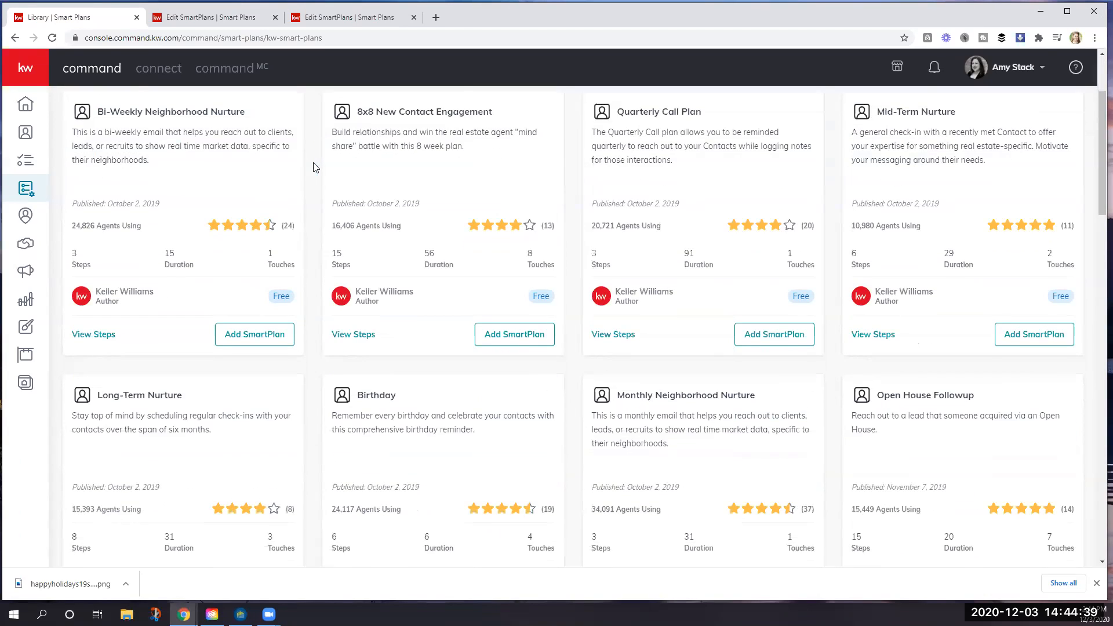
scroll(166, 133, up, 4)
click(185, 169)
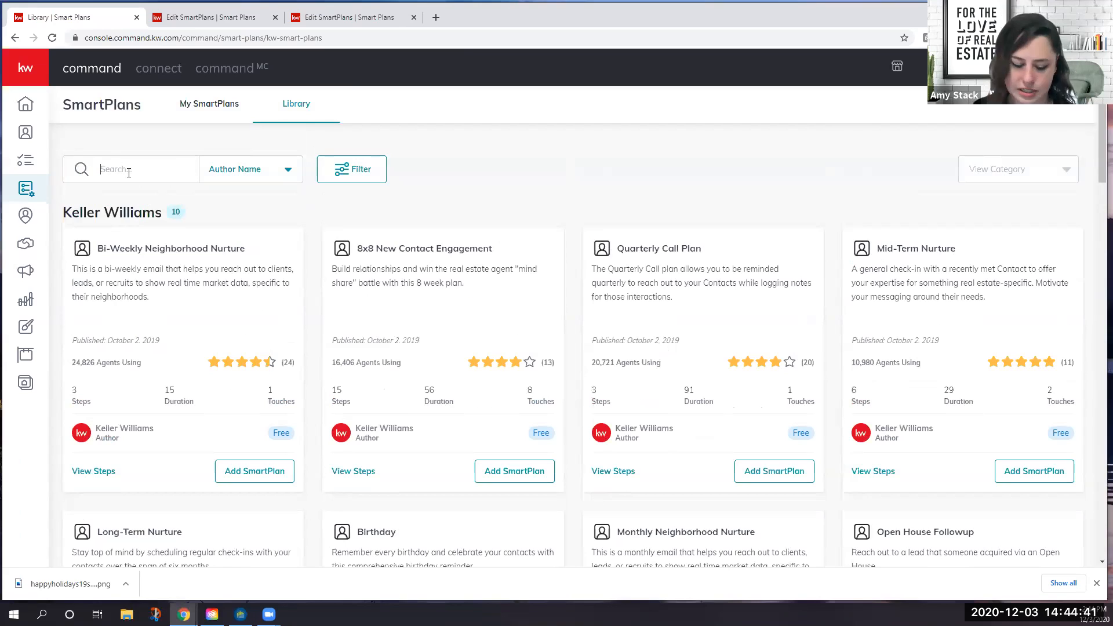
click(129, 171)
text(amy)
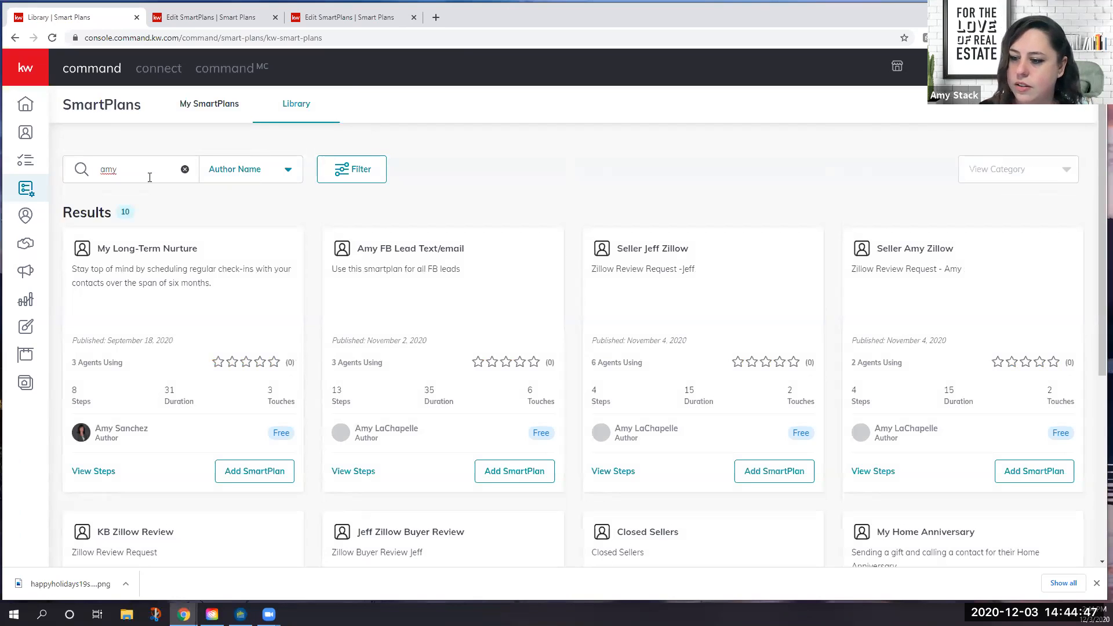
scroll(150, 177, down, 5)
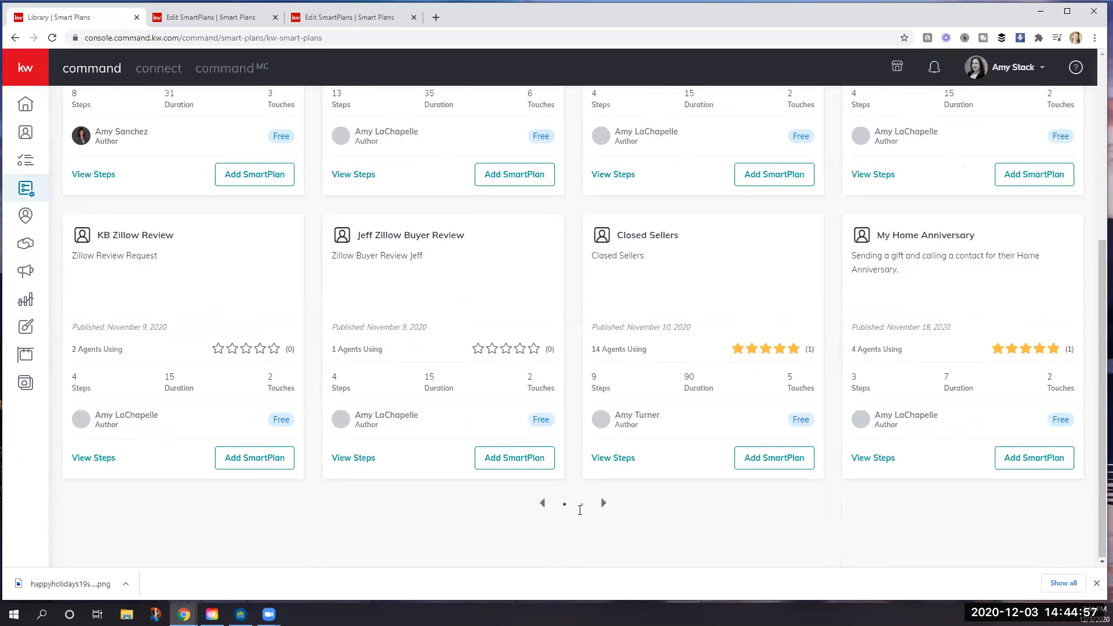
scroll(594, 508, up, 5)
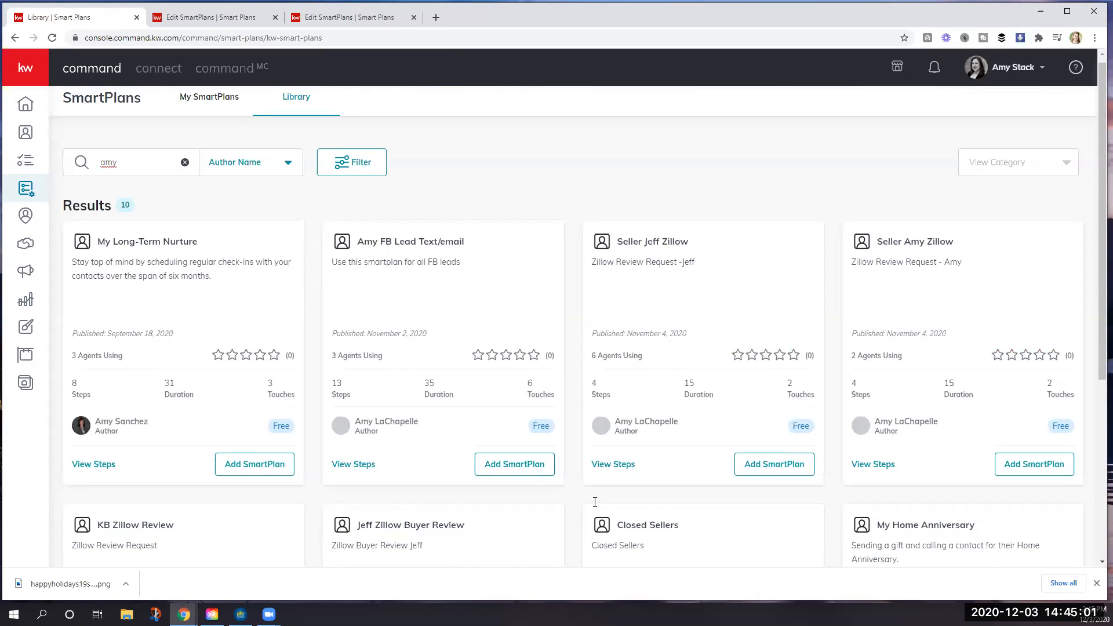
Look through the general library listing for a plan by the wanted author
scroll(593, 501, down, 5)
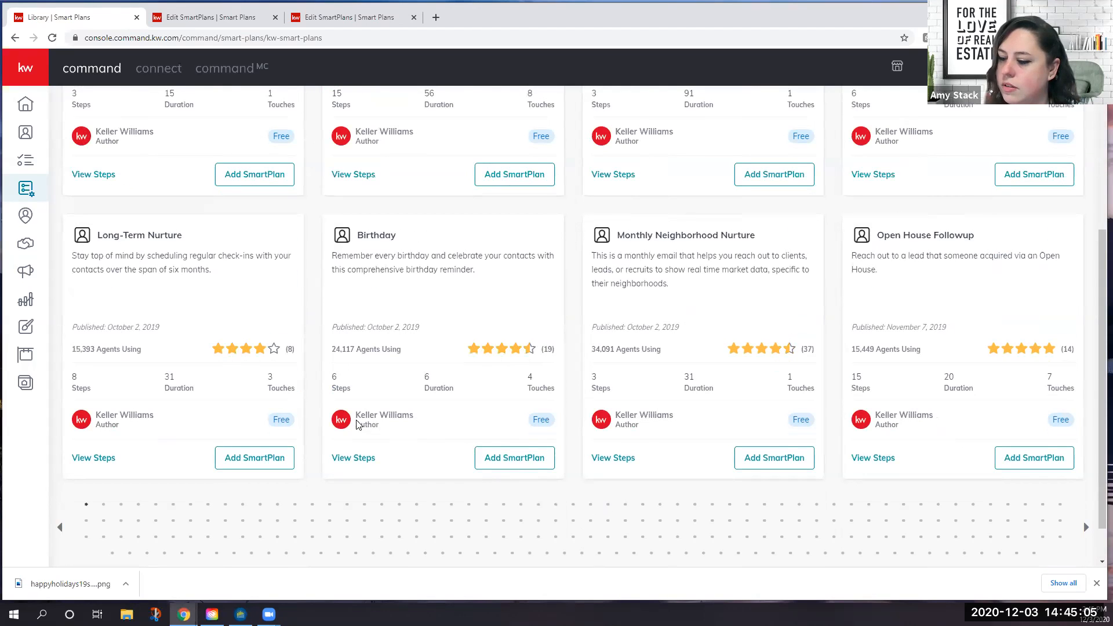
scroll(355, 425, up, 3)
scroll(356, 425, up, 3)
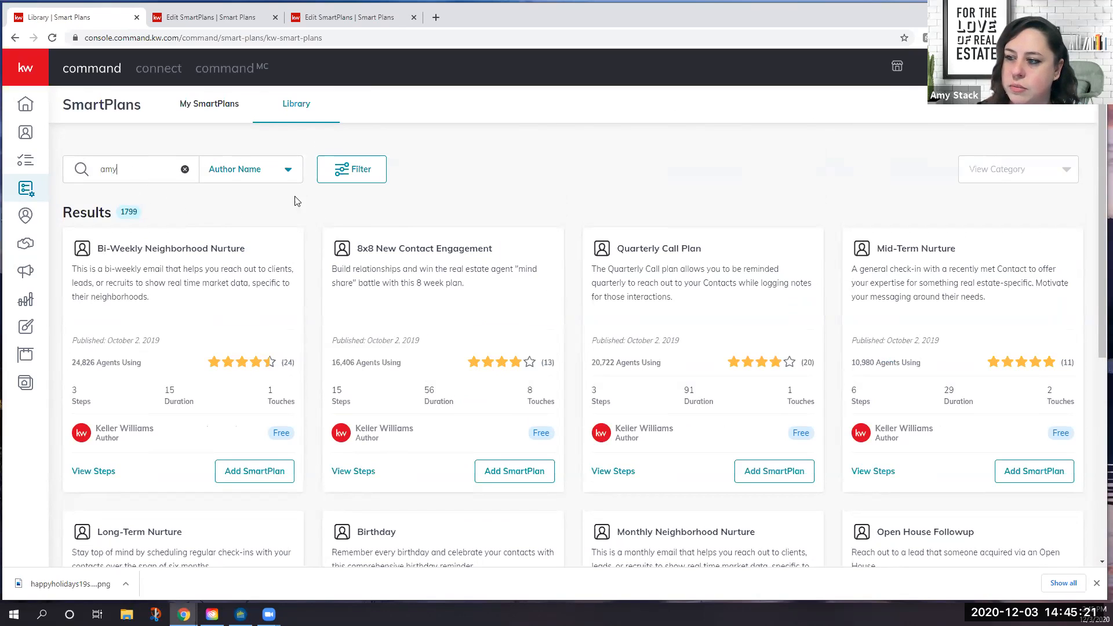
scroll(312, 219, down, 1)
scroll(312, 219, down, 2)
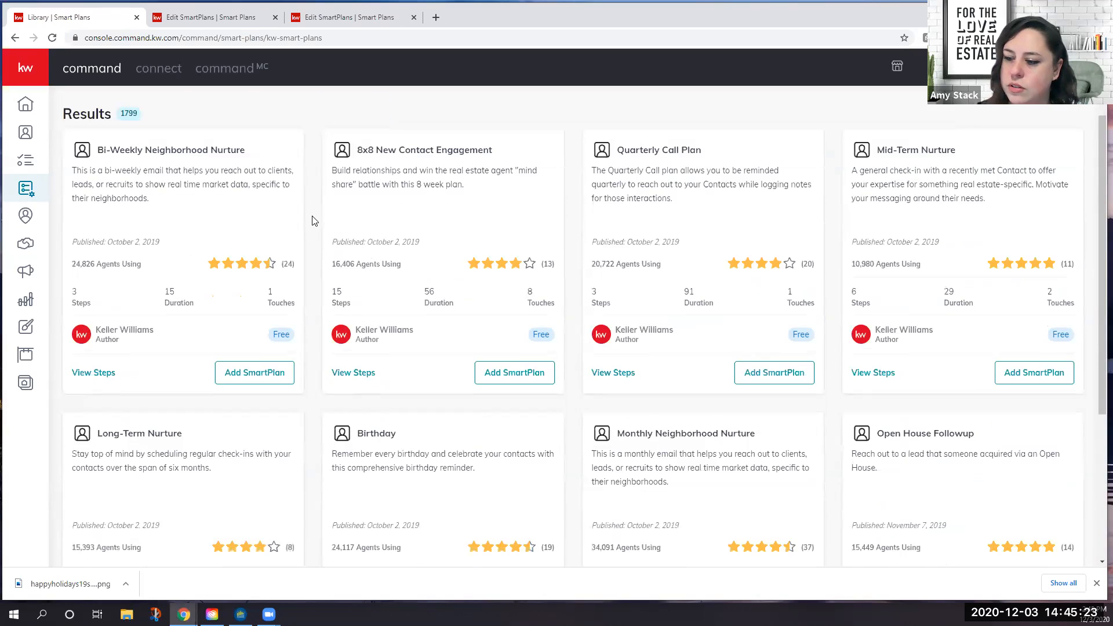
scroll(181, 171, up, 3)
Repeat the Author Name search with the author's first name and skim the listed plans
click(185, 171)
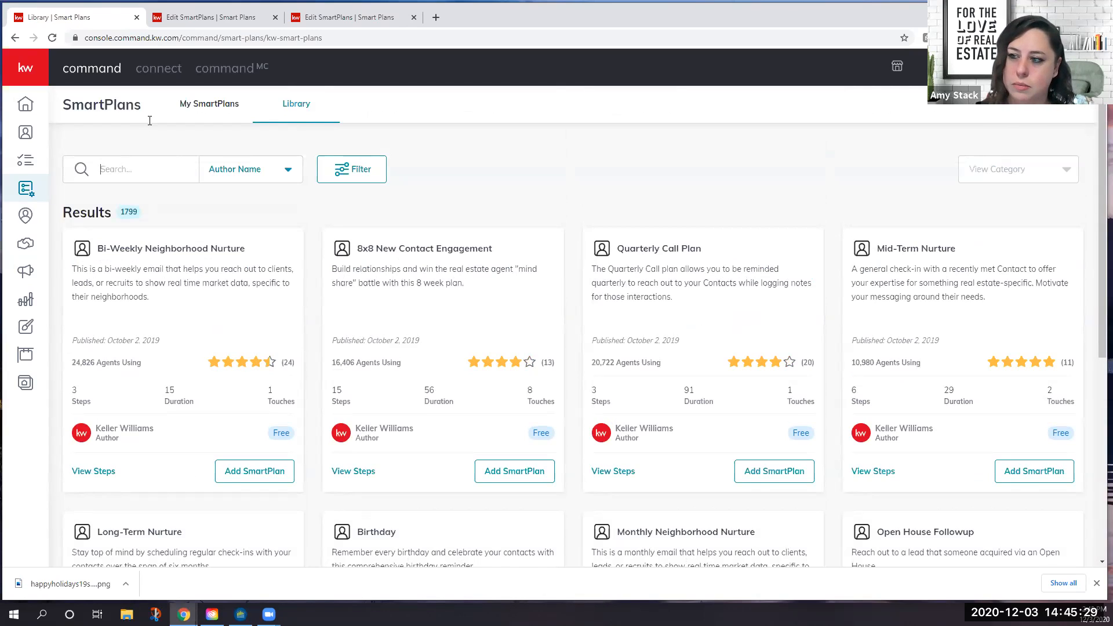
text(amy)
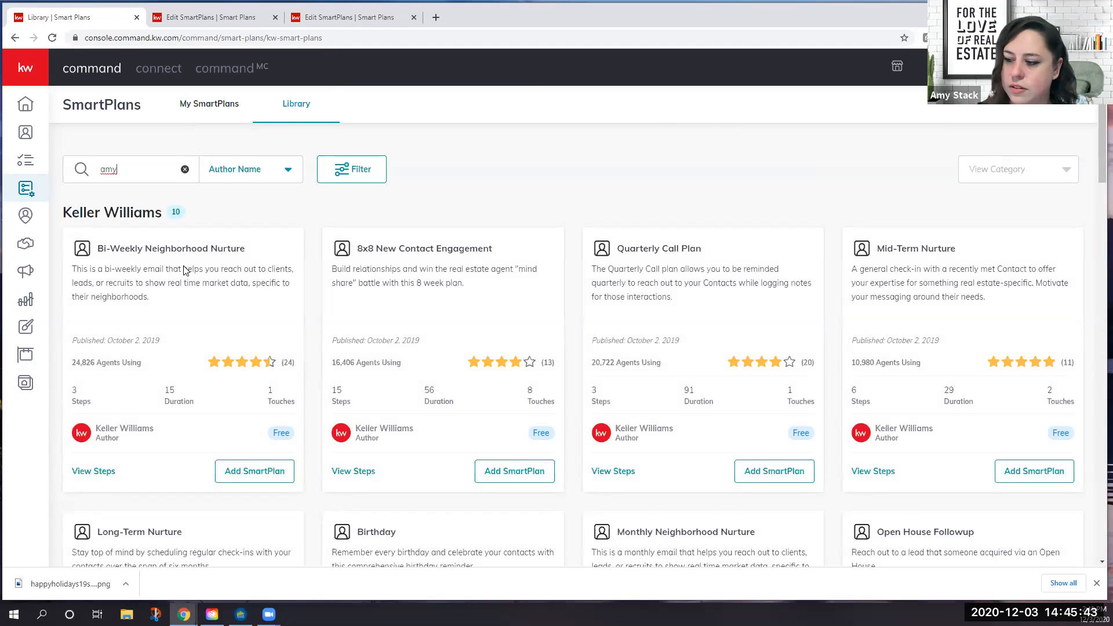
scroll(161, 352, down, 2)
scroll(185, 322, down, 3)
scroll(185, 302, up, 5)
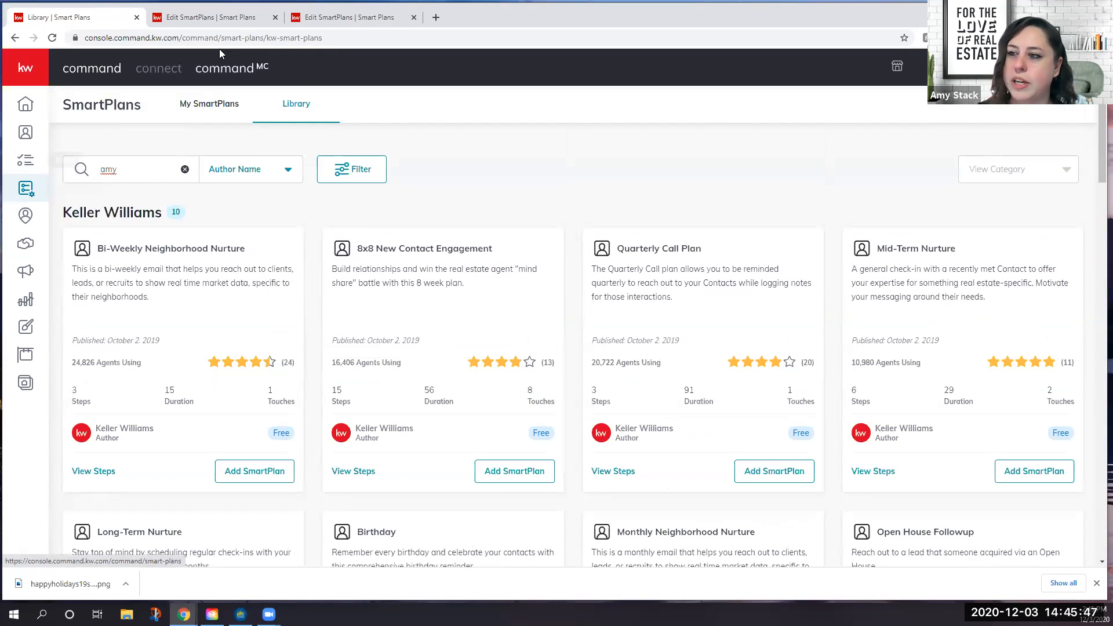
Switch to the SmartPlan editor in the other browser tab and highlight the plan title "Holiday & New Year Touch"
click(220, 21)
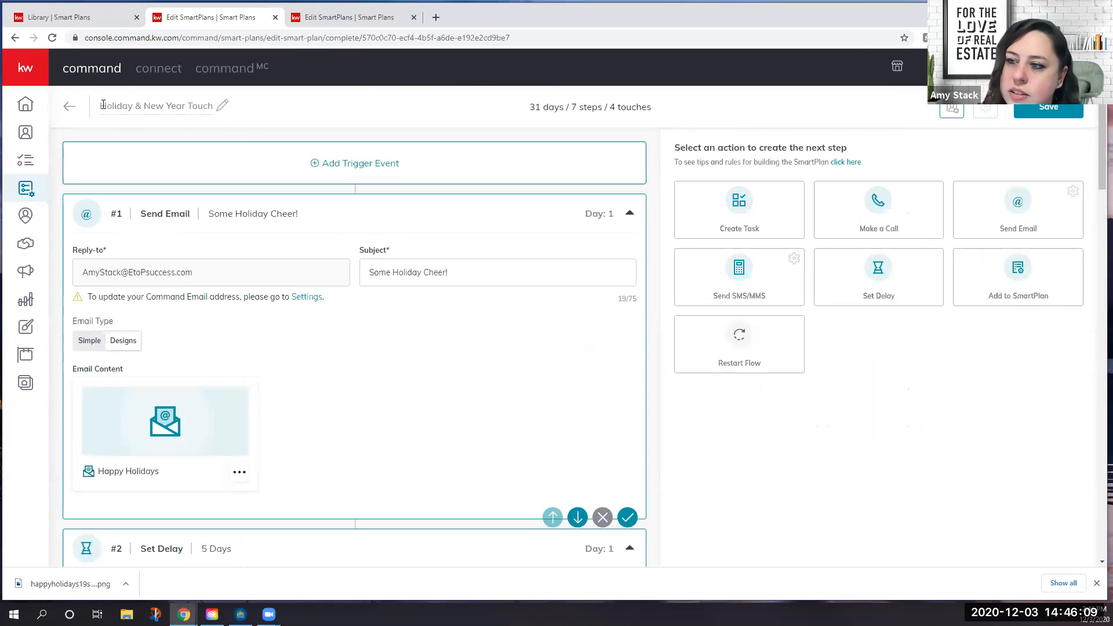
drag(101, 106, 219, 111)
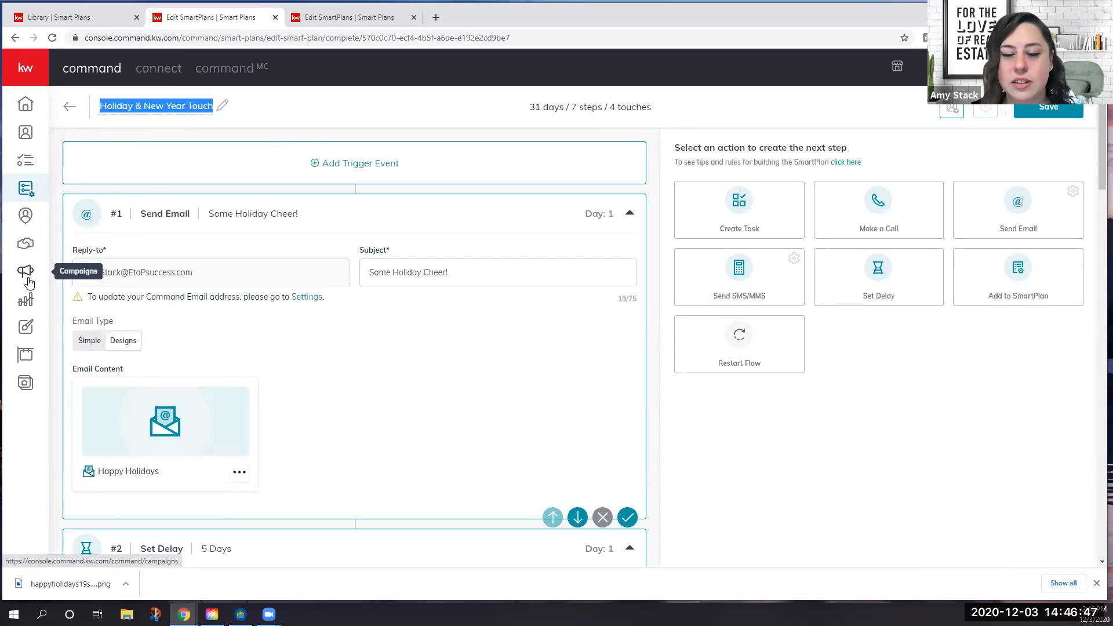
Create a new email campaign named "holiday test" with the goal Other, run through Command Email
click(25, 273)
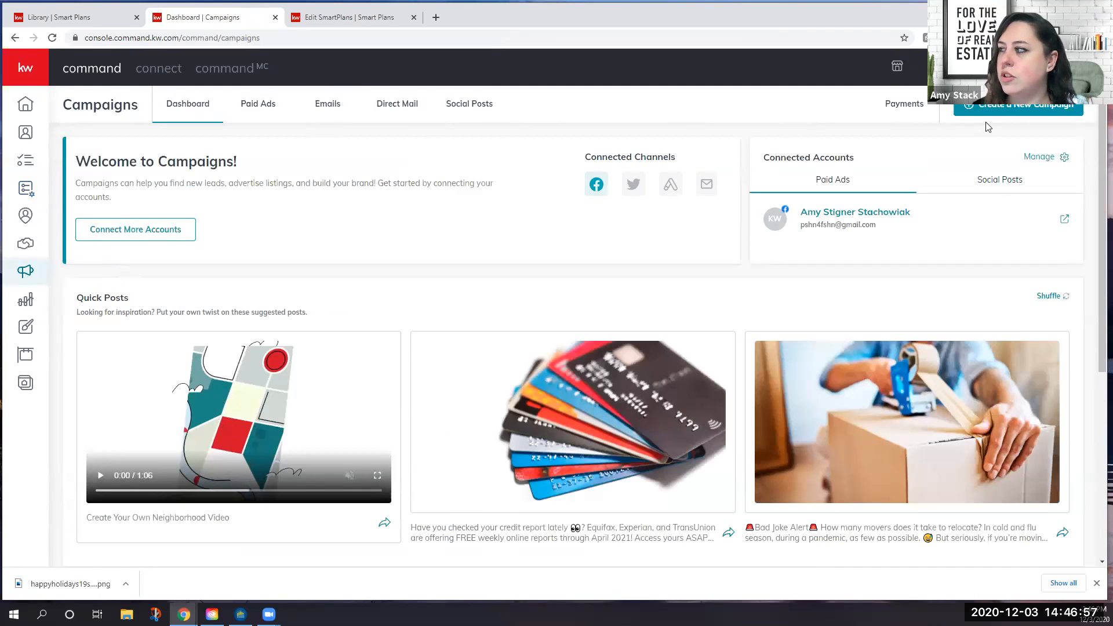
click(1000, 112)
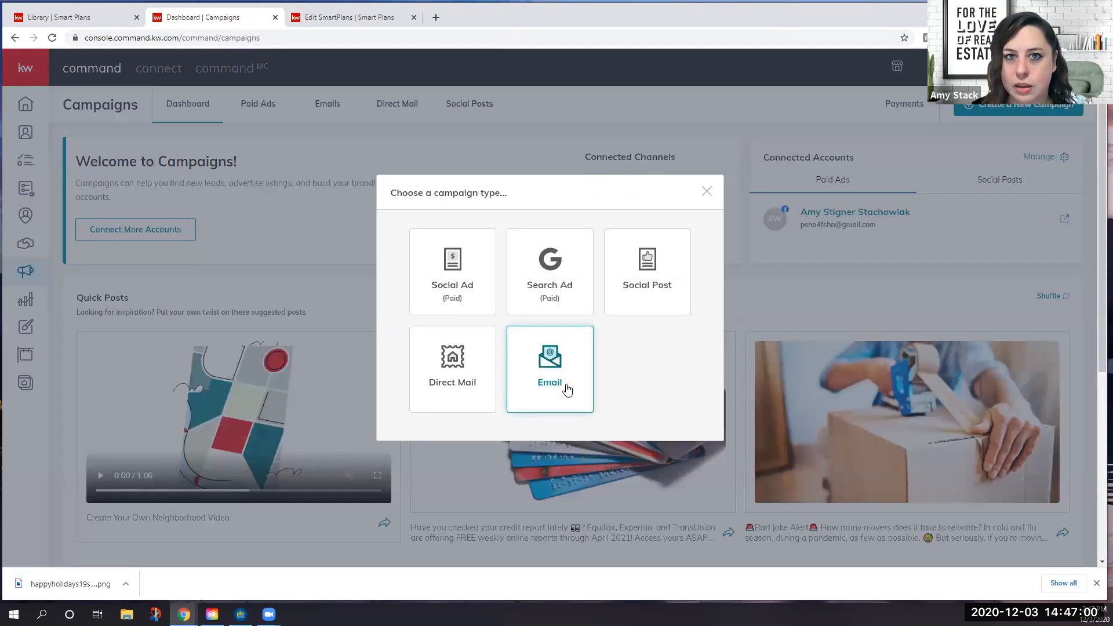
click(566, 388)
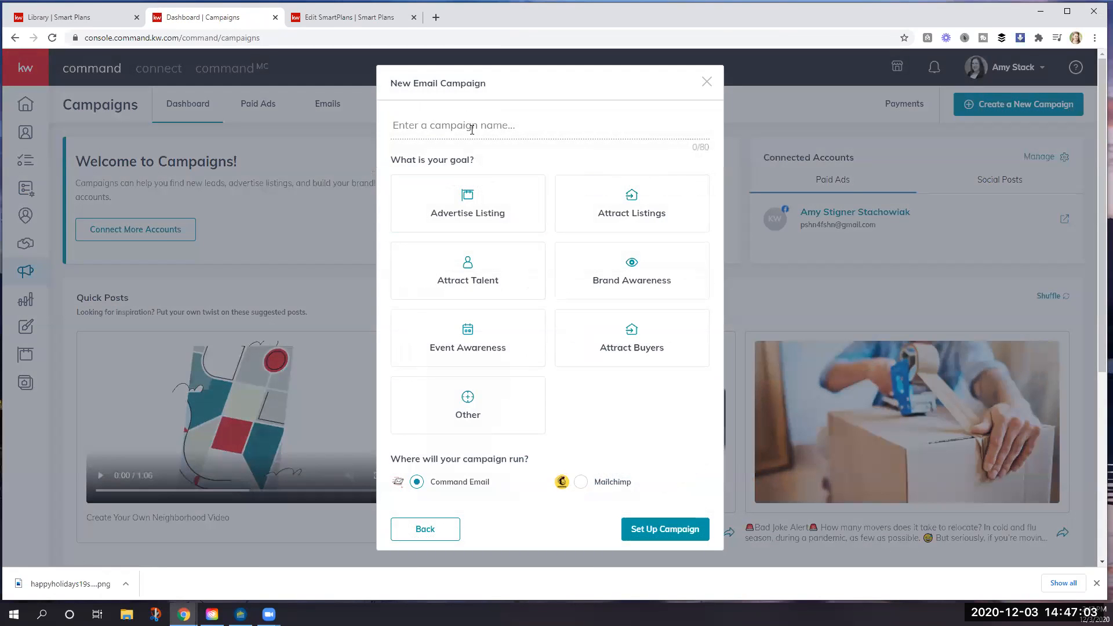
text(holiday test)
click(467, 410)
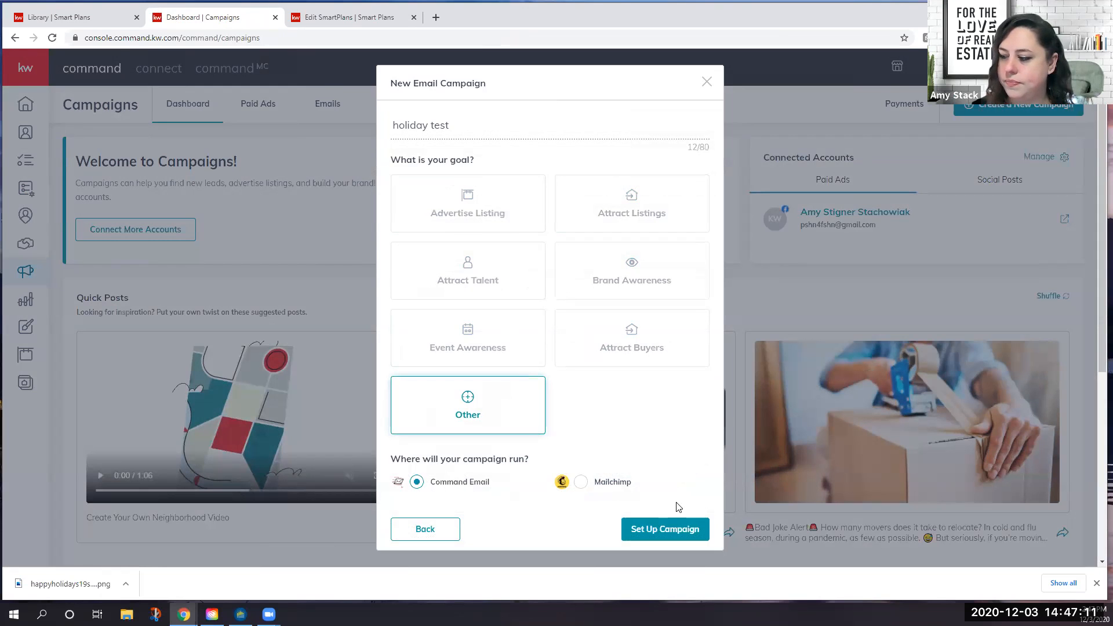
click(674, 529)
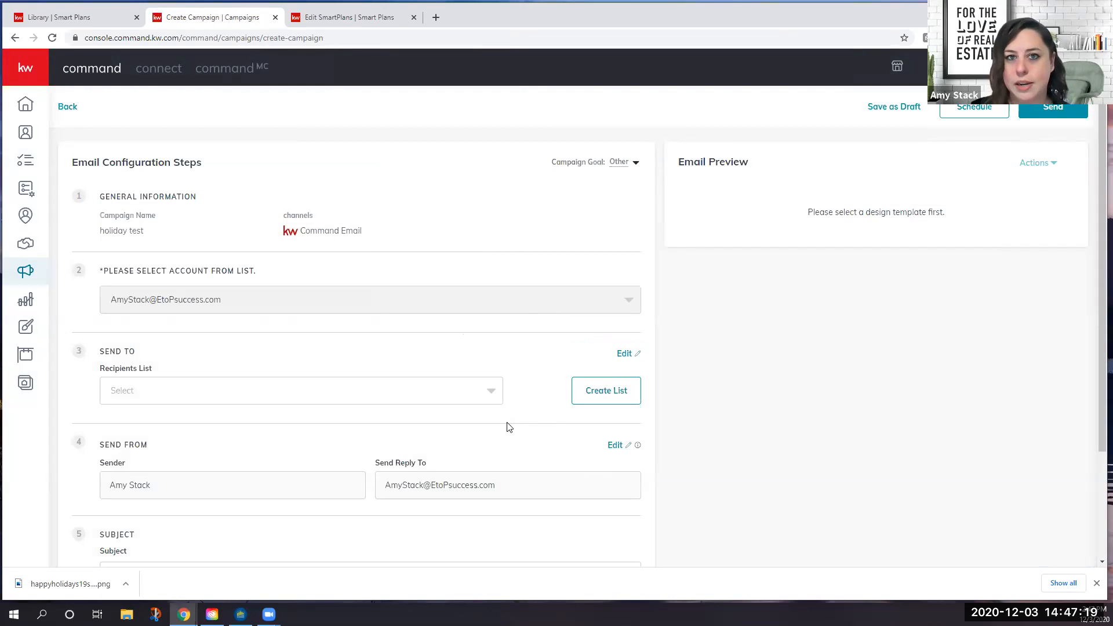
Start a new recipients list for the campaign and filter its contacts by the tag "The Social Stack"
scroll(539, 306, down, 3)
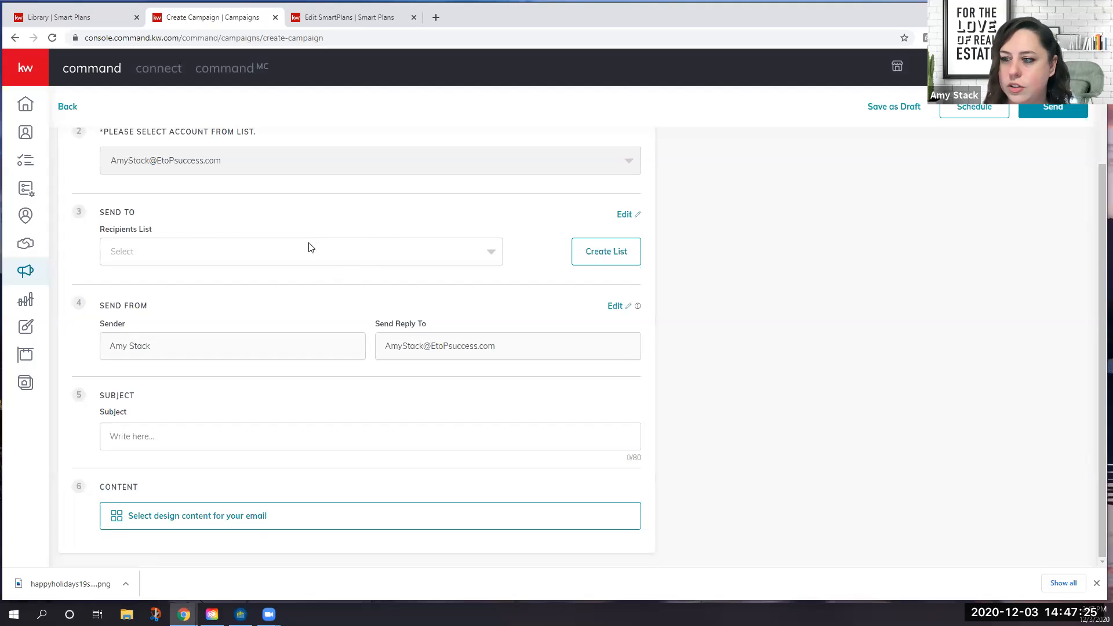
click(611, 255)
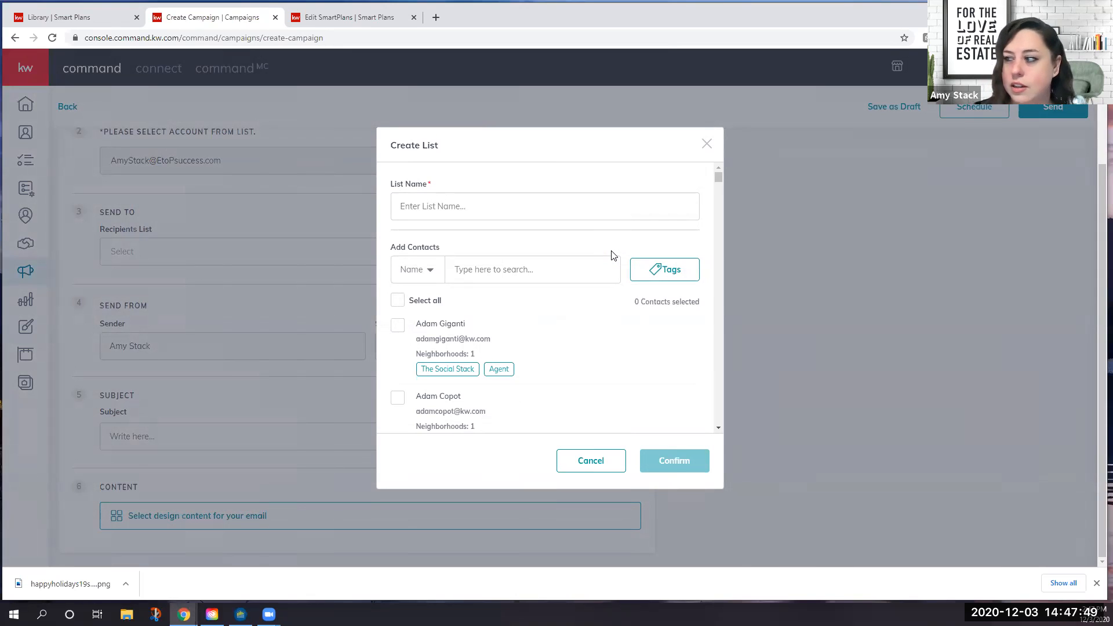
click(691, 273)
drag(696, 340, 691, 444)
scroll(658, 383, down, 10)
scroll(645, 360, up, 1)
click(581, 281)
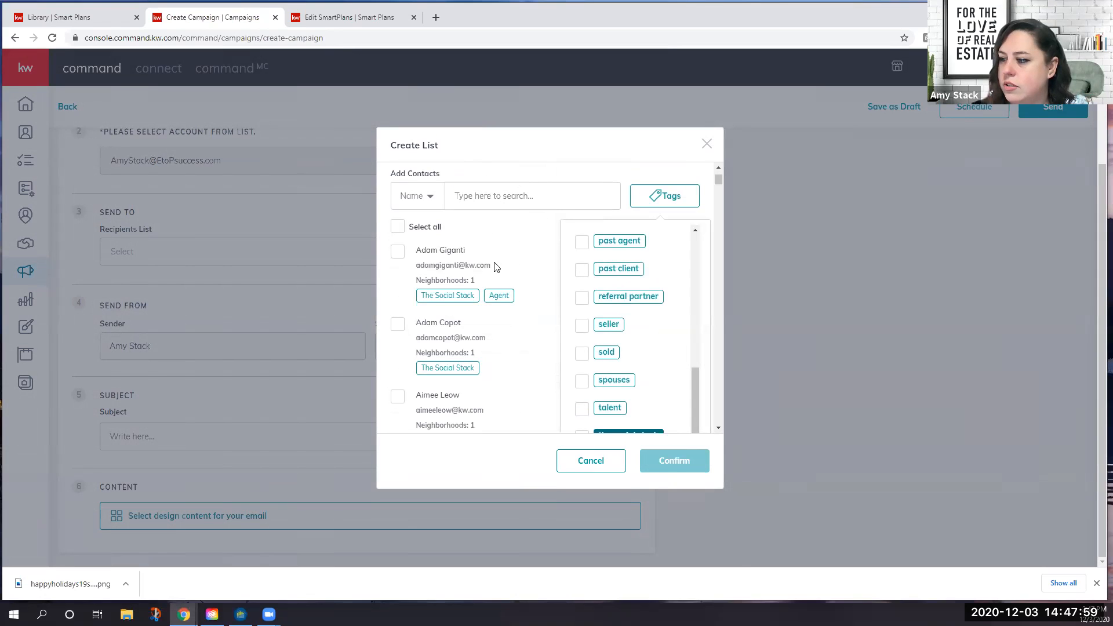
Select all the loaded tagged contacts and go to the end of the list so that another batch loads
click(397, 227)
scroll(535, 272, down, 5)
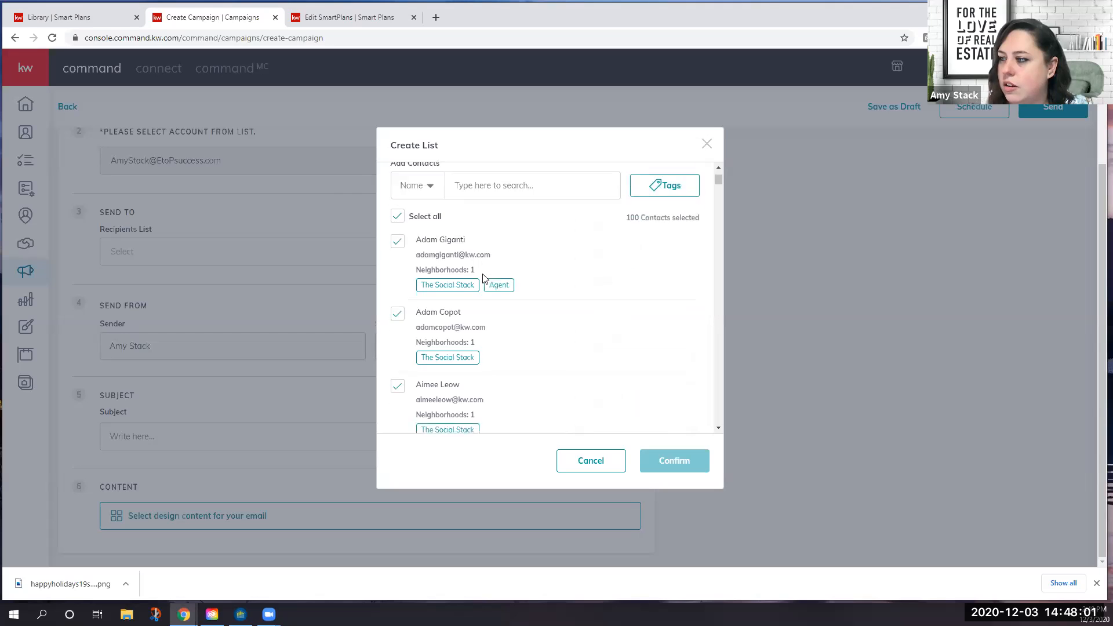
scroll(534, 270, down, 10)
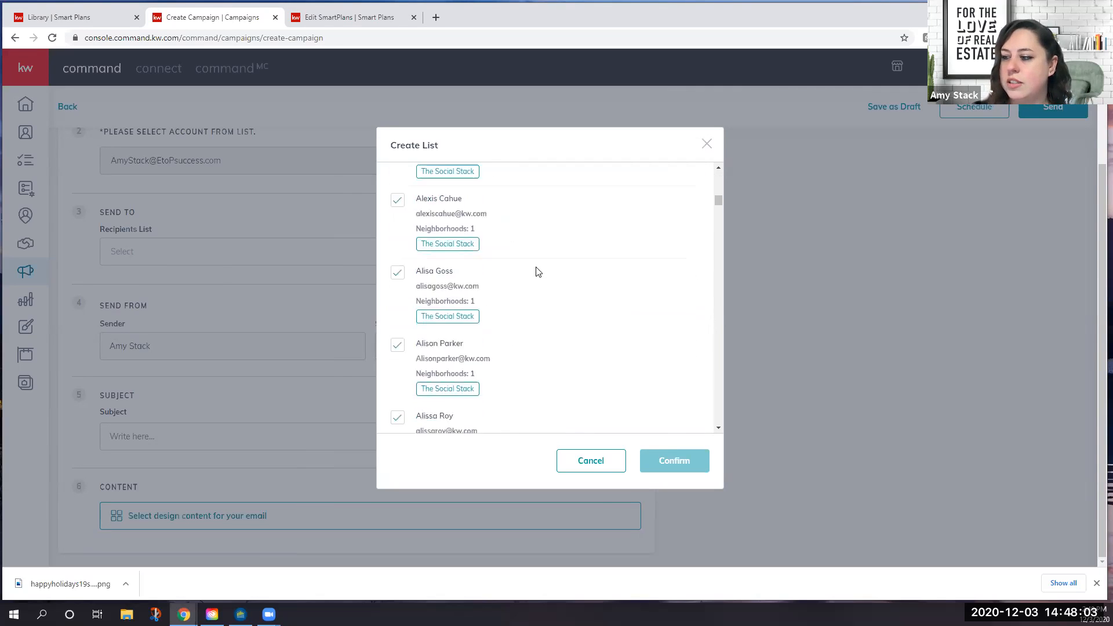
scroll(690, 346, down, 5)
scroll(689, 348, down, 10)
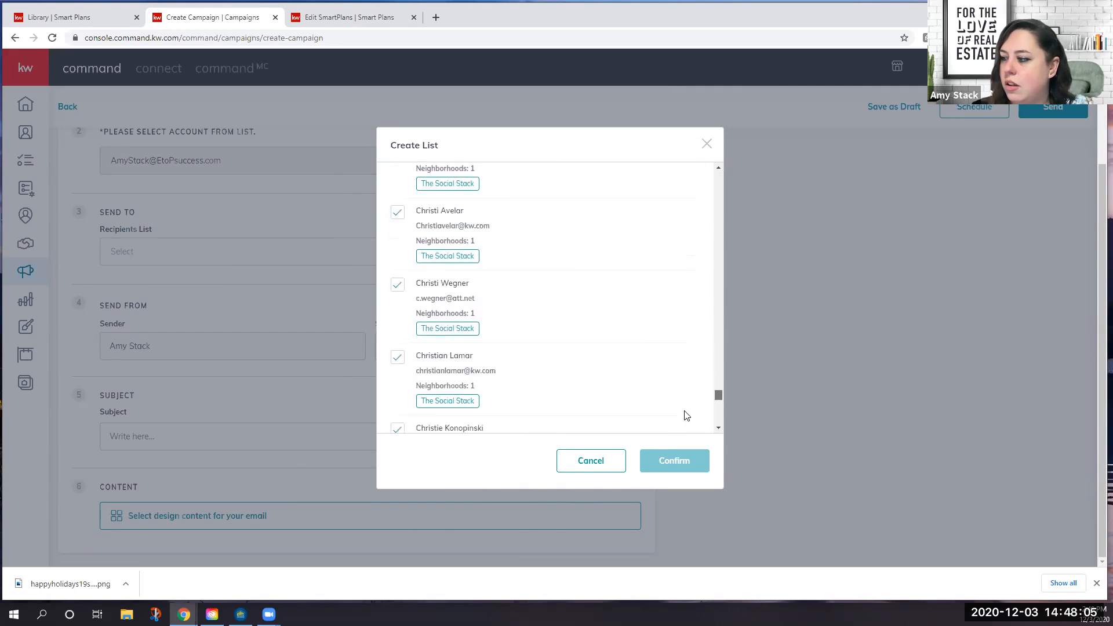
click(532, 412)
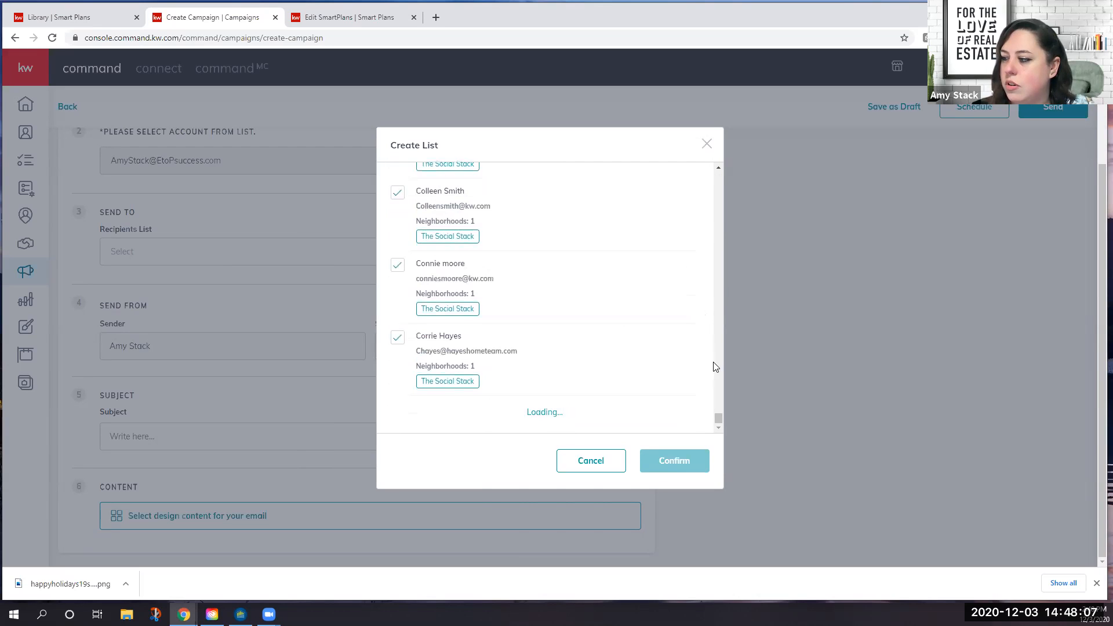
scroll(715, 341, down, 2)
scroll(714, 336, down, 2)
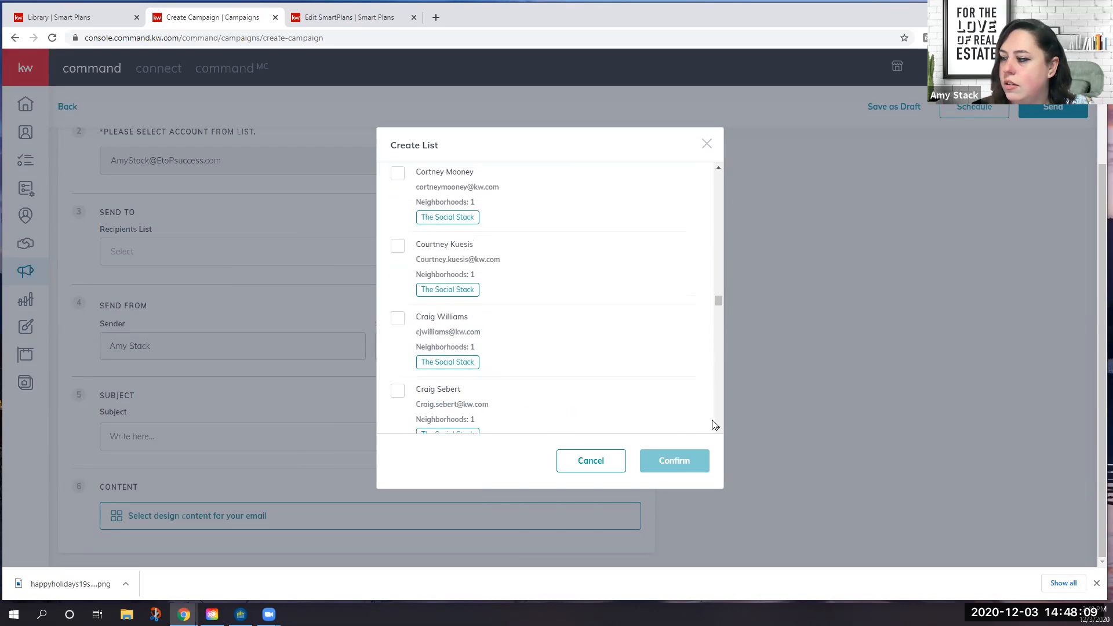
Load the remaining batches of tagged contacts and select all contacts again to include the newly loaded ones
drag(719, 301, 648, 427)
click(551, 413)
drag(718, 337, 638, 417)
click(564, 418)
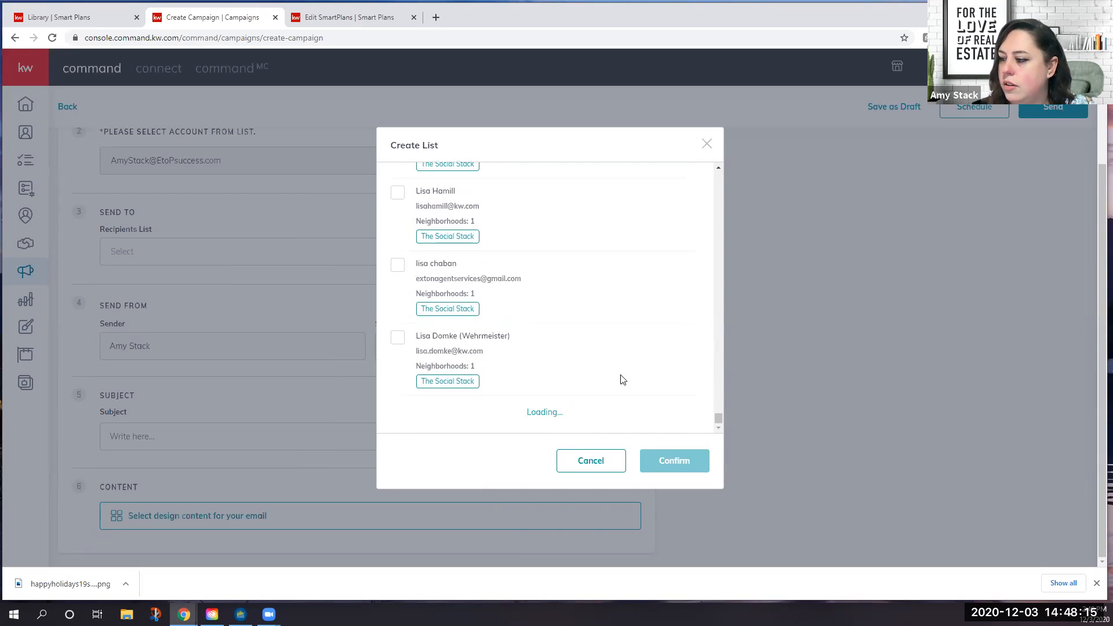
scroll(724, 377, down, 1)
drag(719, 359, 703, 437)
click(555, 414)
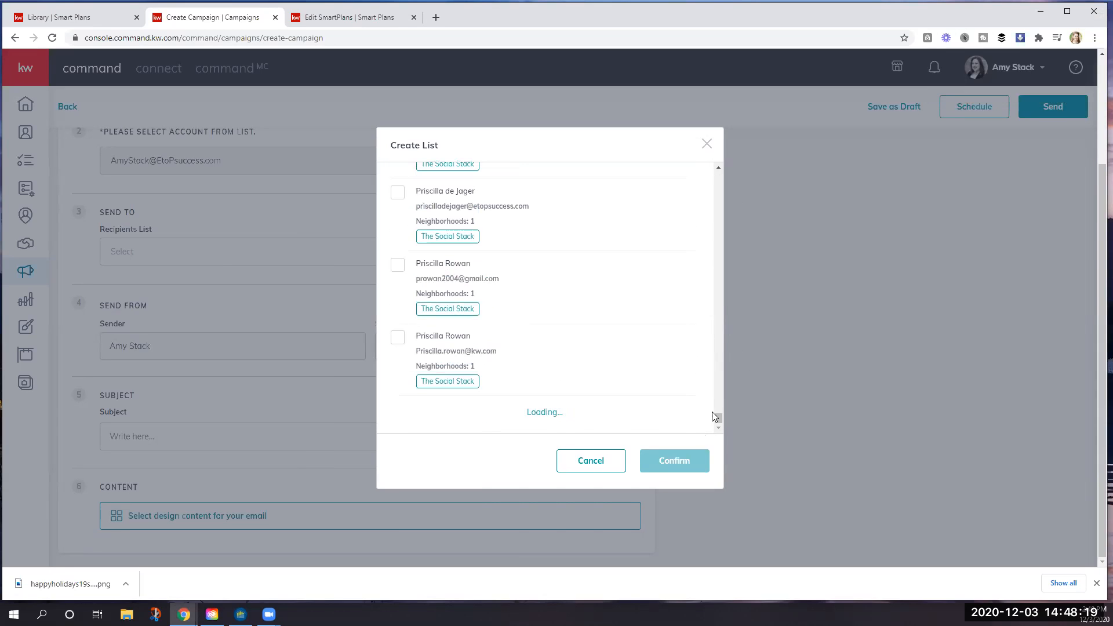
drag(719, 373, 727, 134)
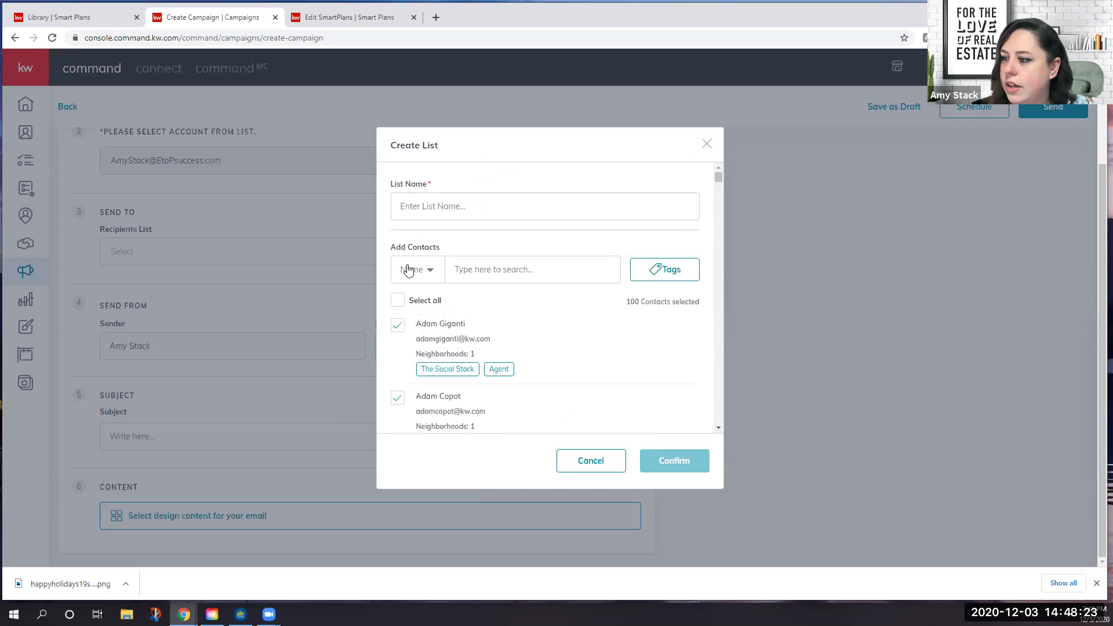
click(399, 301)
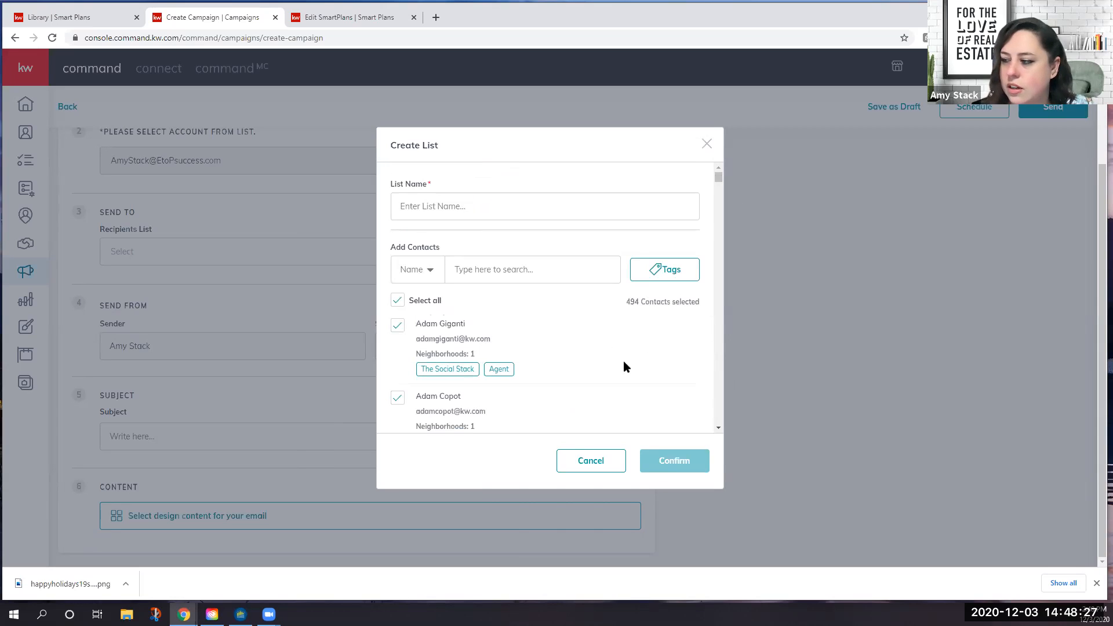
Name the contact list "the social stack 12.03.20" and save it as the campaign's recipients list
click(479, 203)
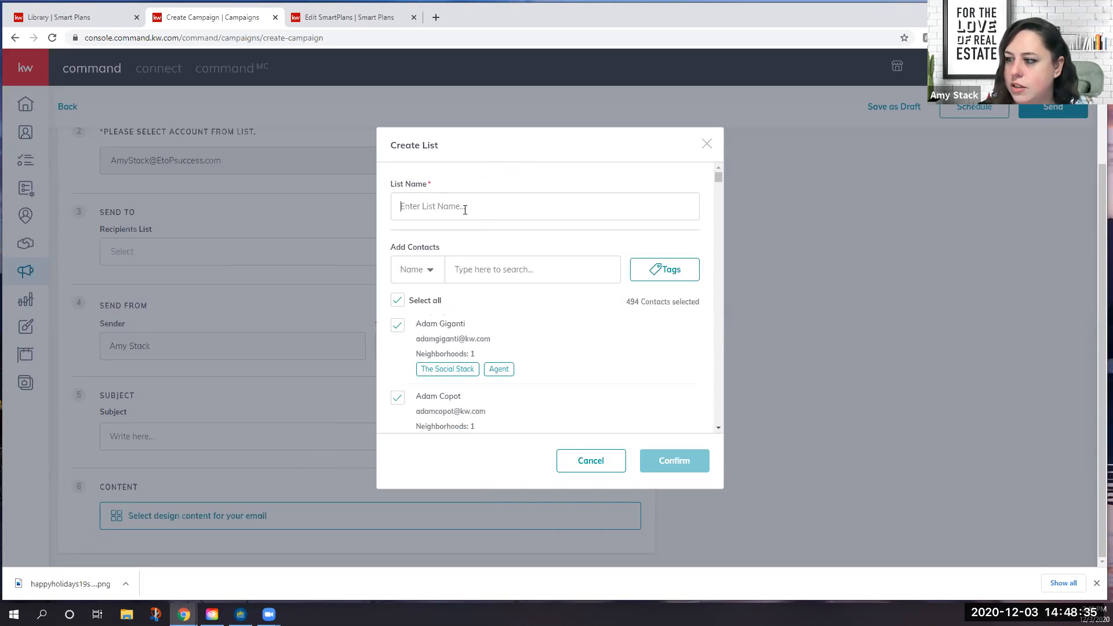
text(the social stack 12.03.20)
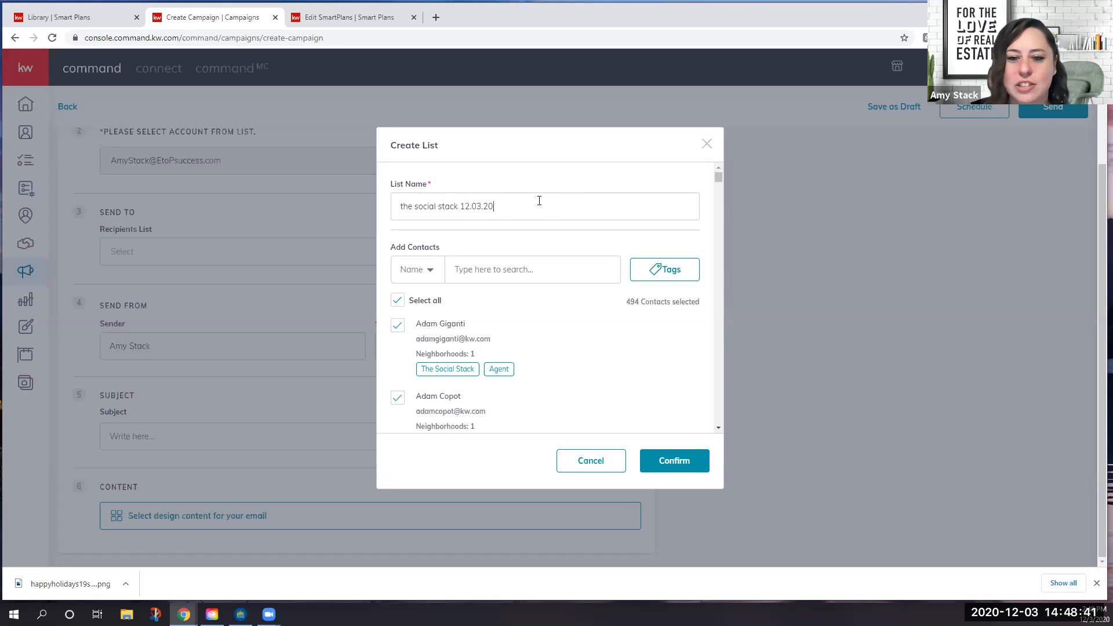
click(685, 465)
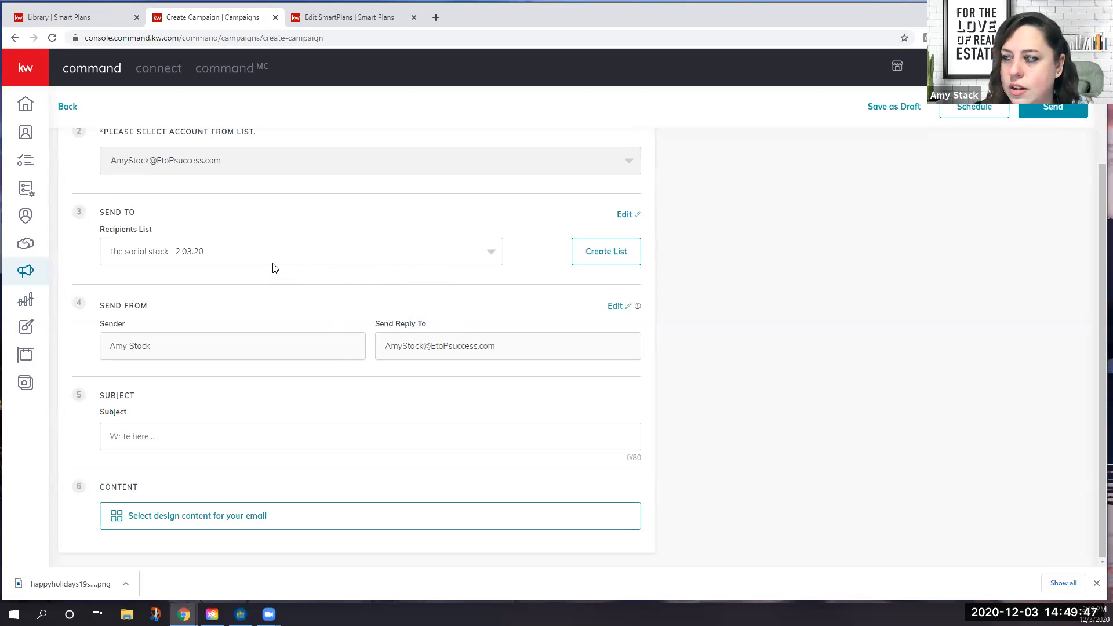
scroll(275, 268, up, 2)
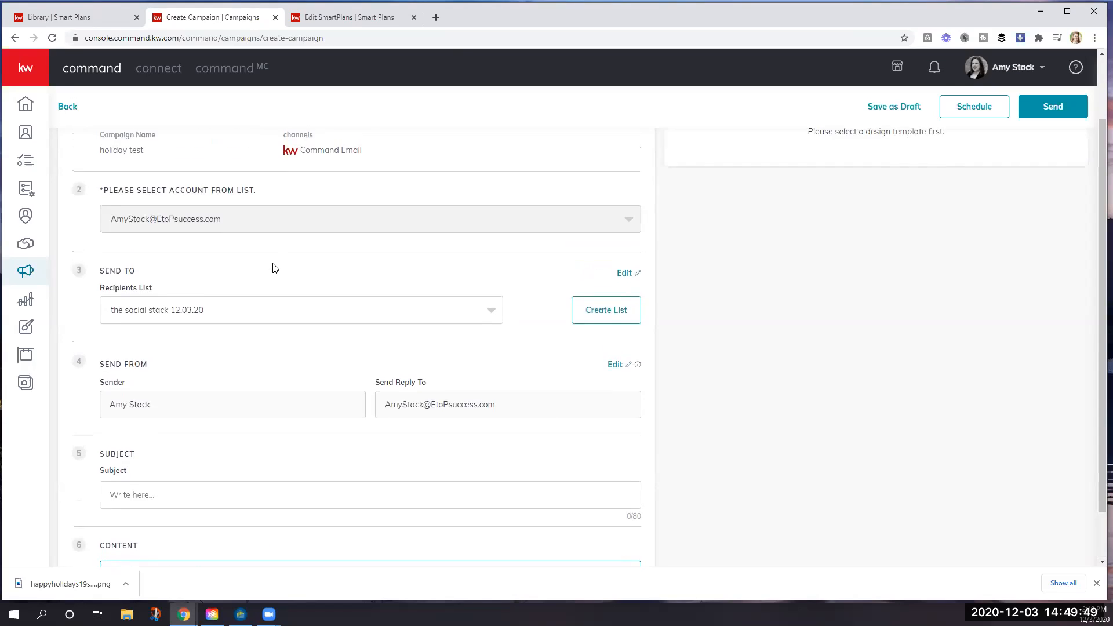
scroll(275, 268, down, 2)
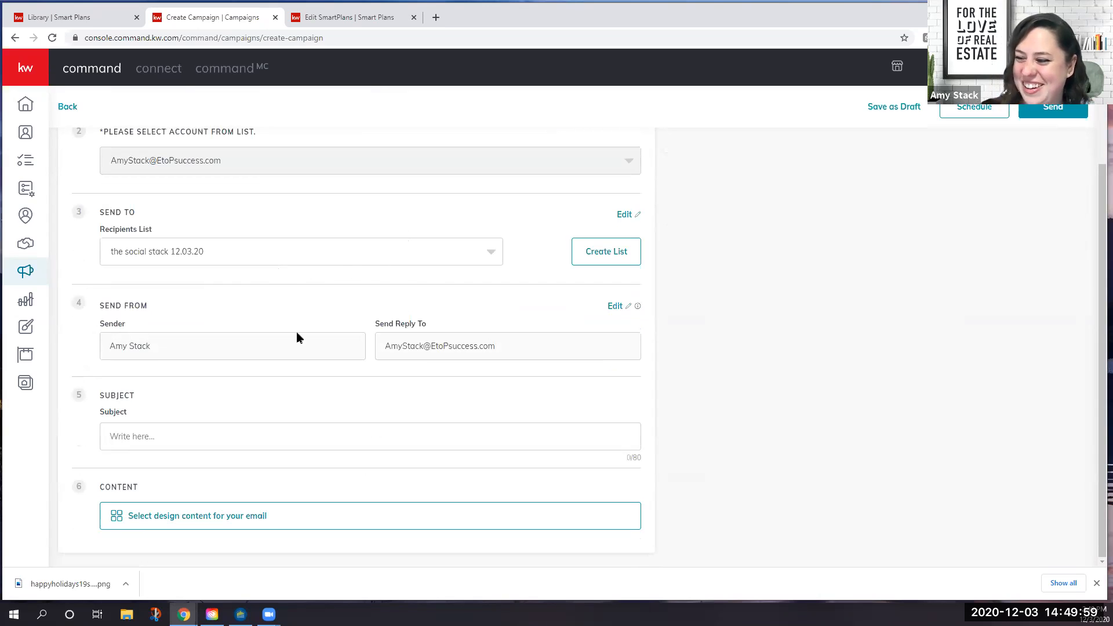
scroll(273, 403, up, 2)
scroll(274, 403, down, 2)
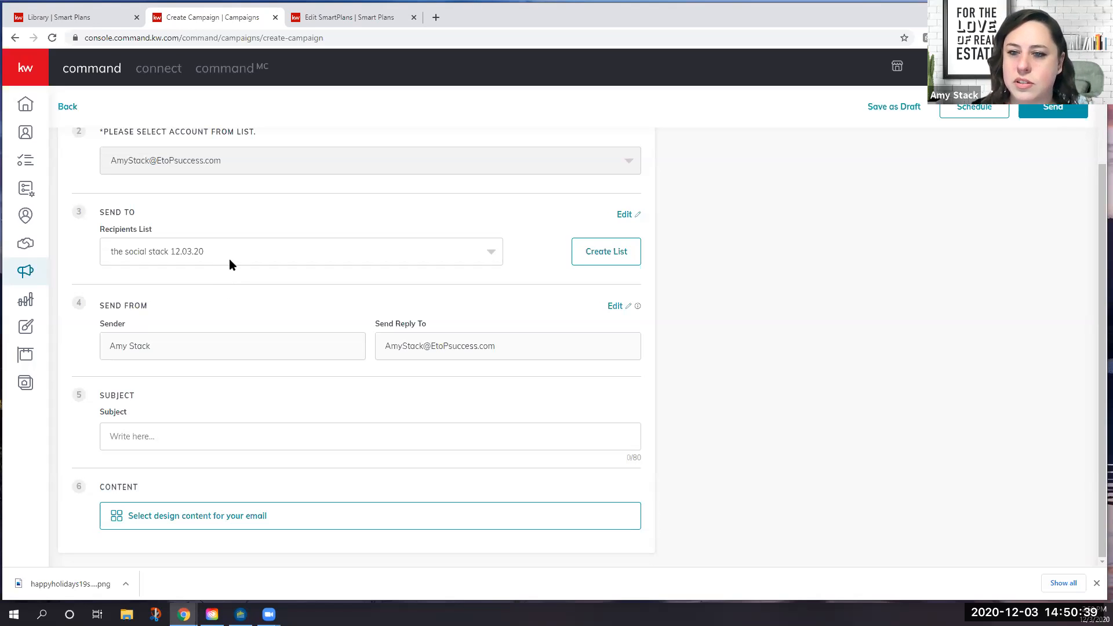
scroll(310, 315, up, 1)
scroll(310, 316, down, 1)
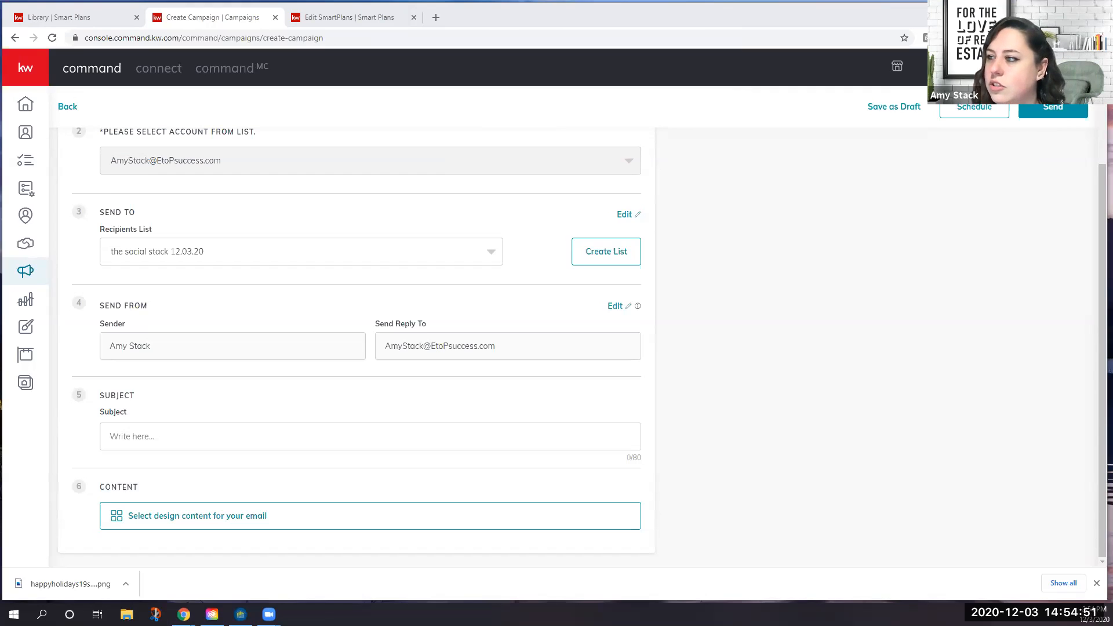
Open the etopsuccess.com website in a new browser tab
key(ctrl+t)
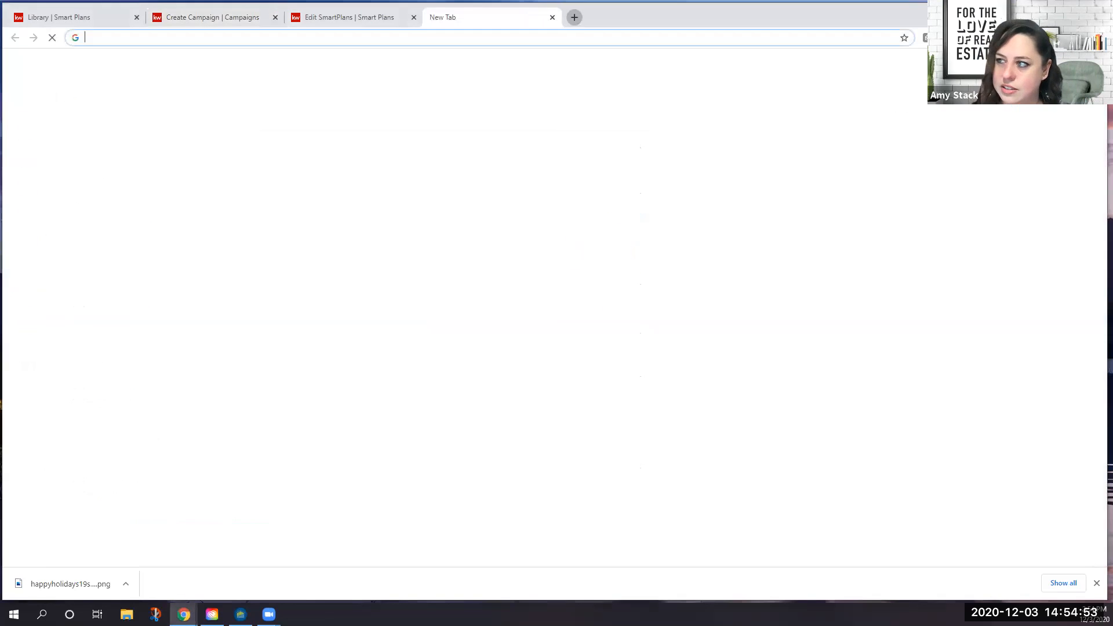
text(etop)
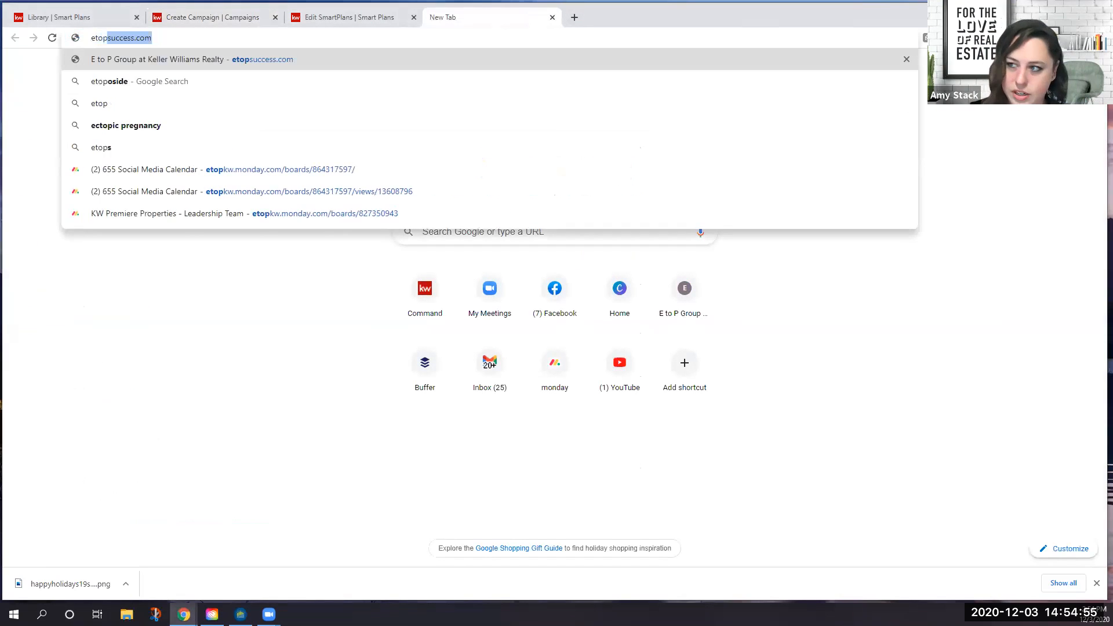
key(Return)
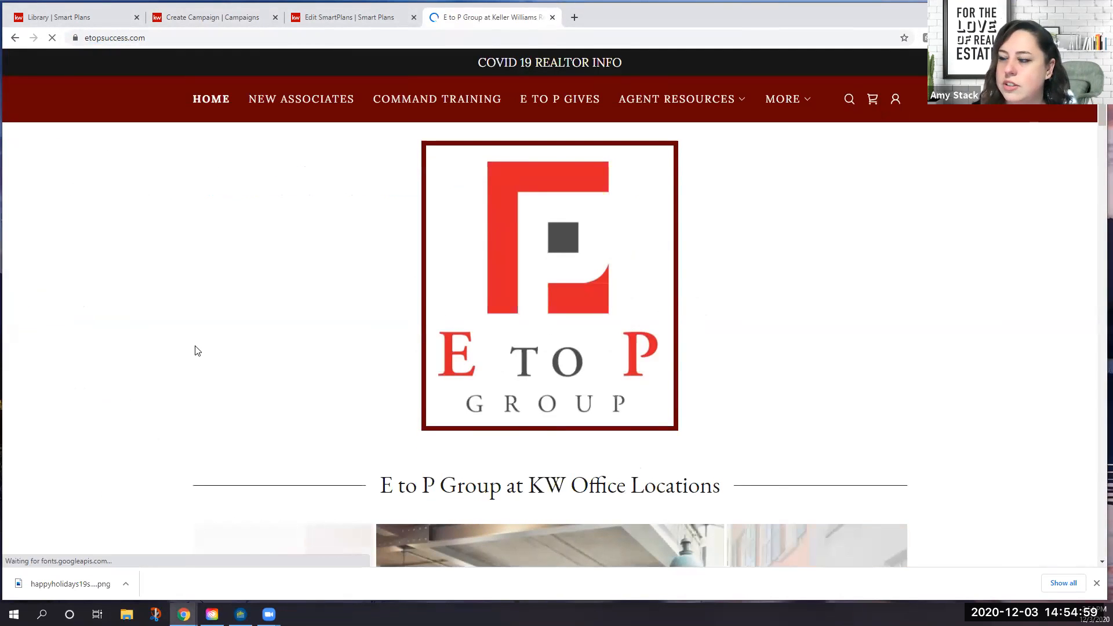
Look through the December sessions in the Agent Business Development calendar, up to Wednesday, December 16
scroll(195, 350, down, 1)
scroll(176, 363, down, 10)
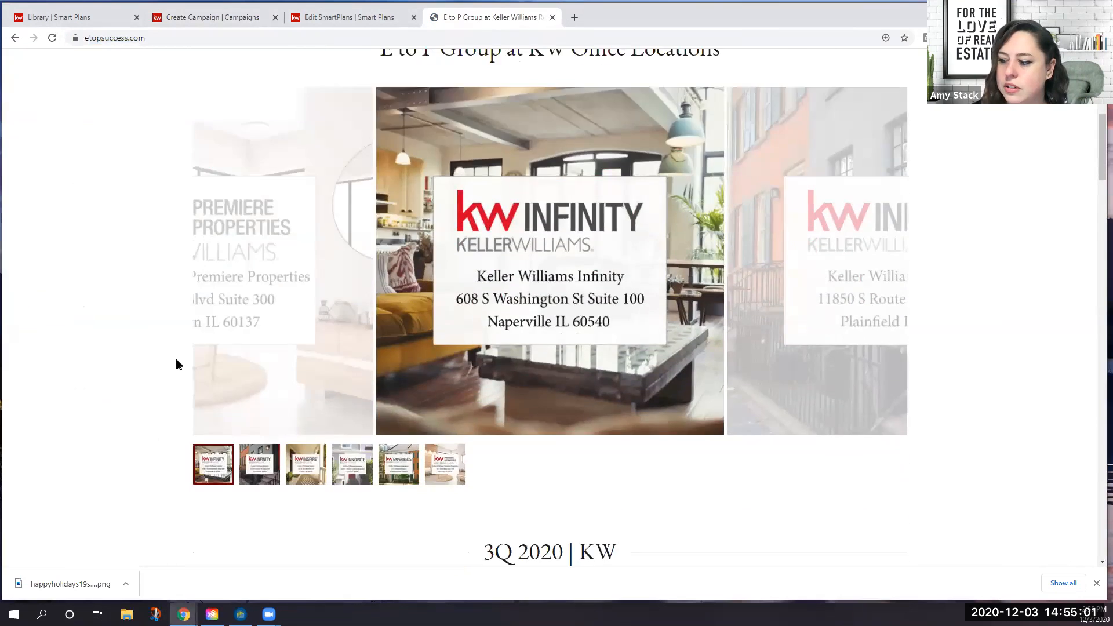
scroll(176, 359, down, 12)
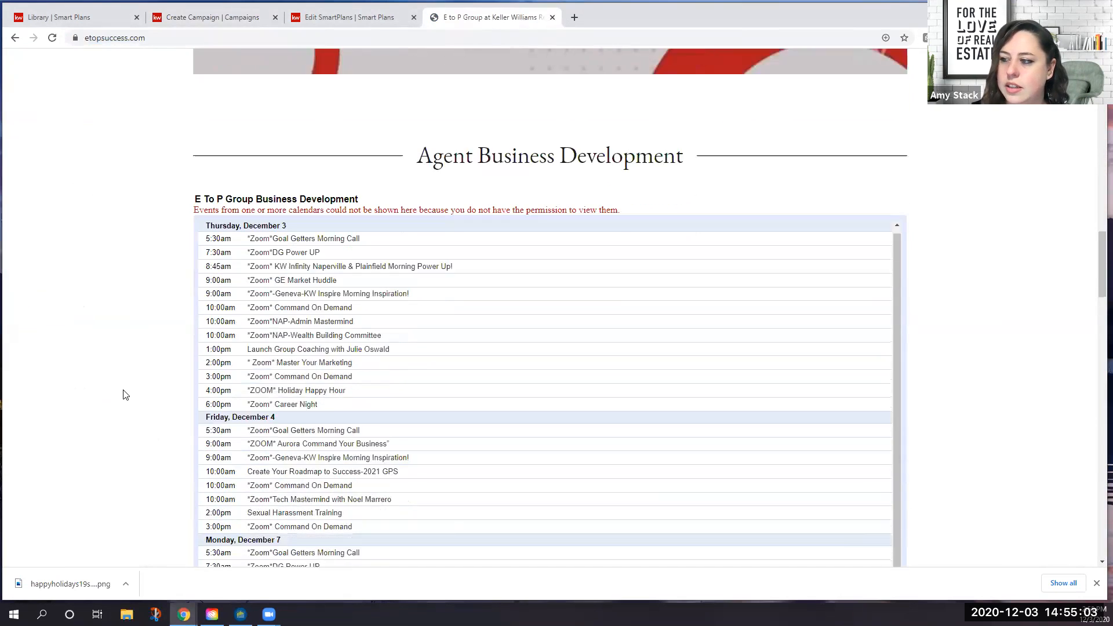
scroll(123, 394, up, 1)
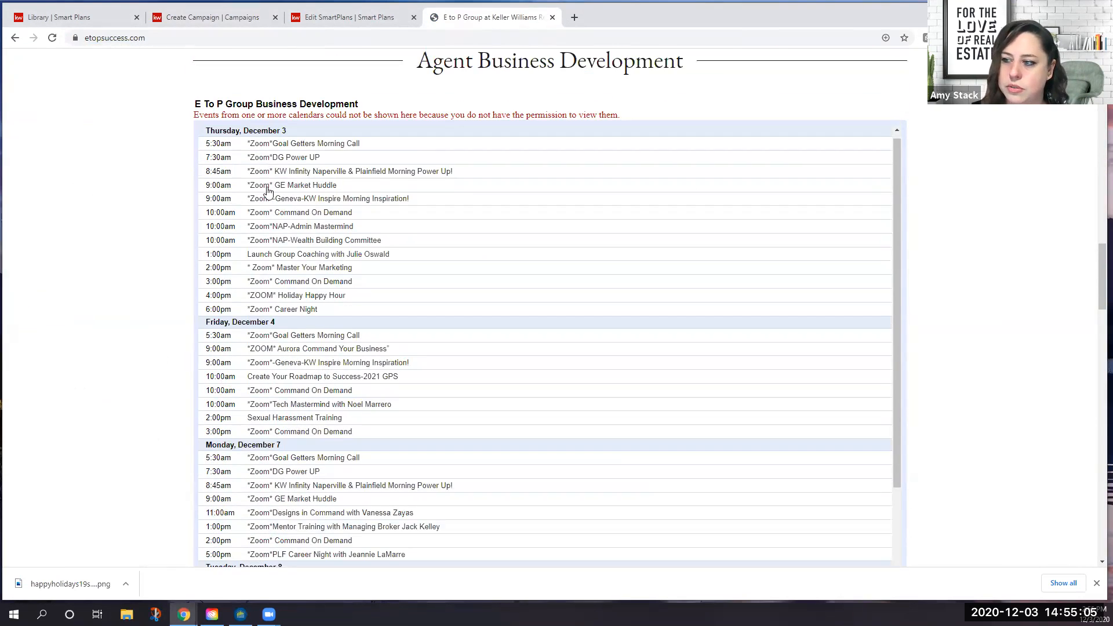
scroll(235, 321, down, 4)
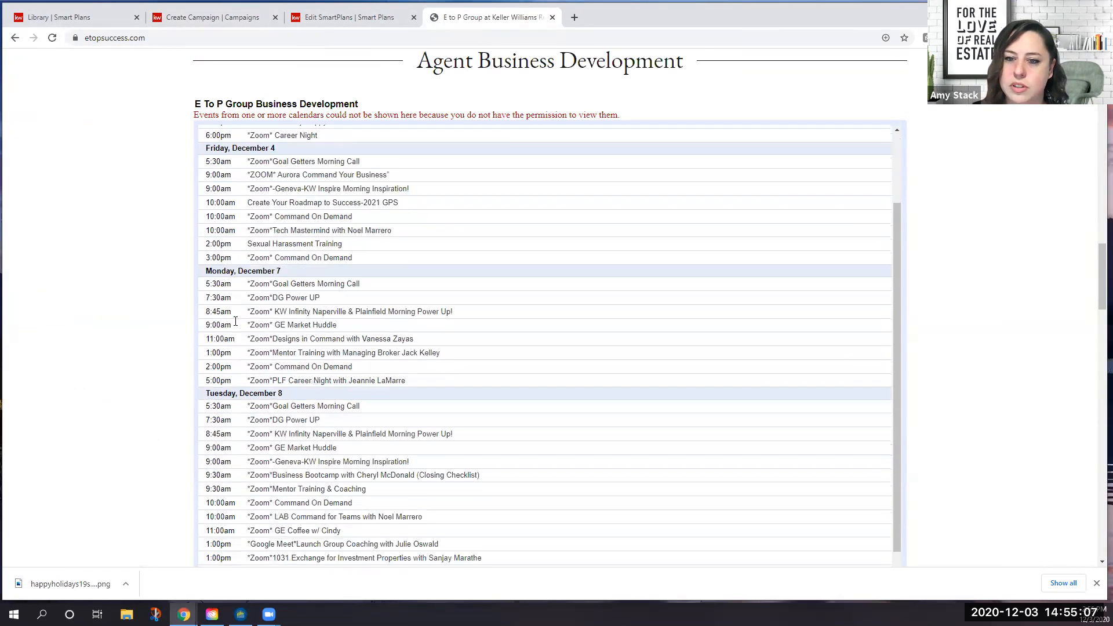
scroll(236, 325, down, 3)
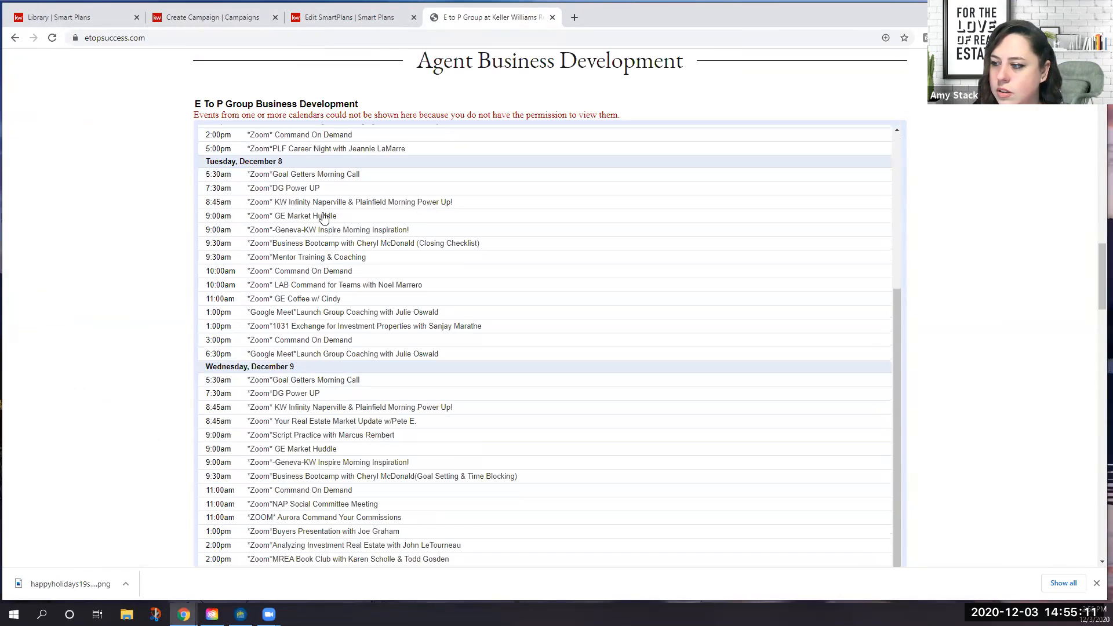
scroll(250, 344, down, 15)
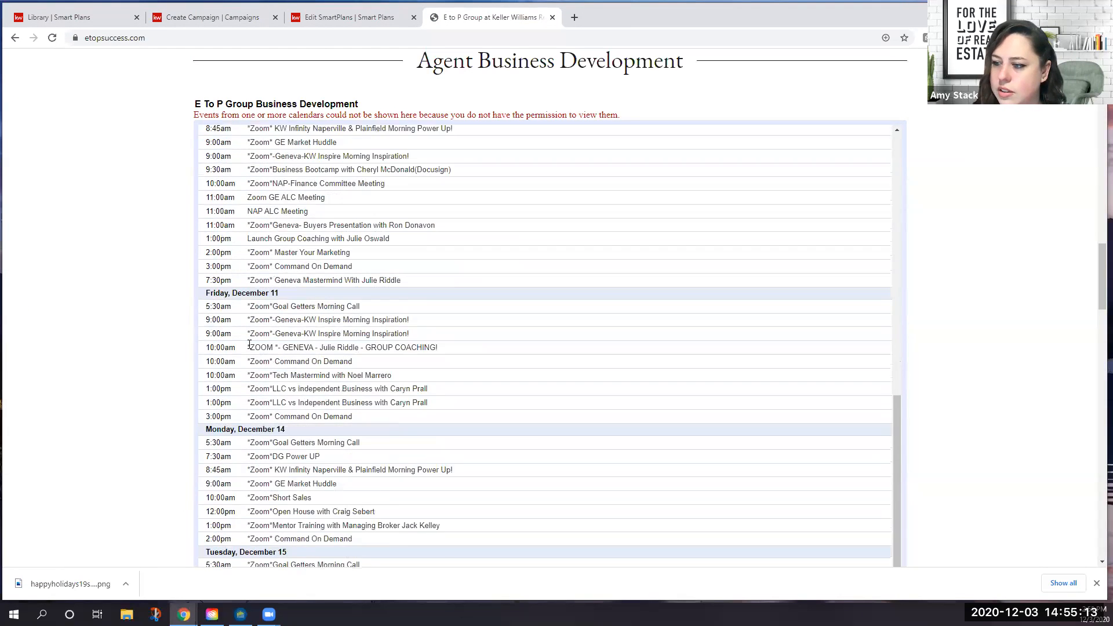
scroll(249, 344, down, 2)
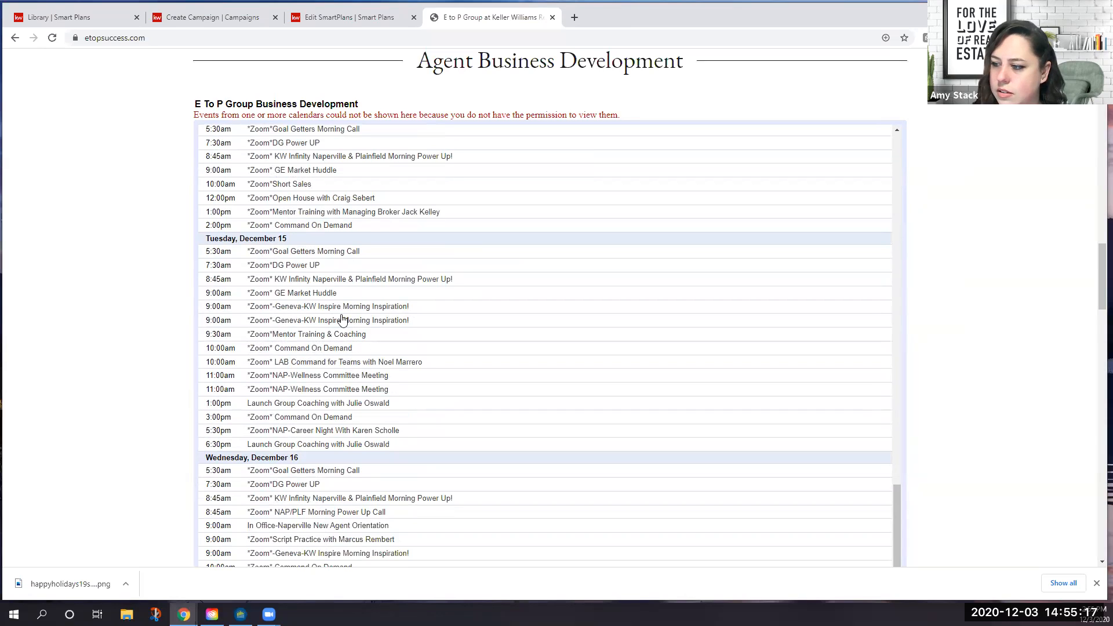
scroll(231, 352, down, 1)
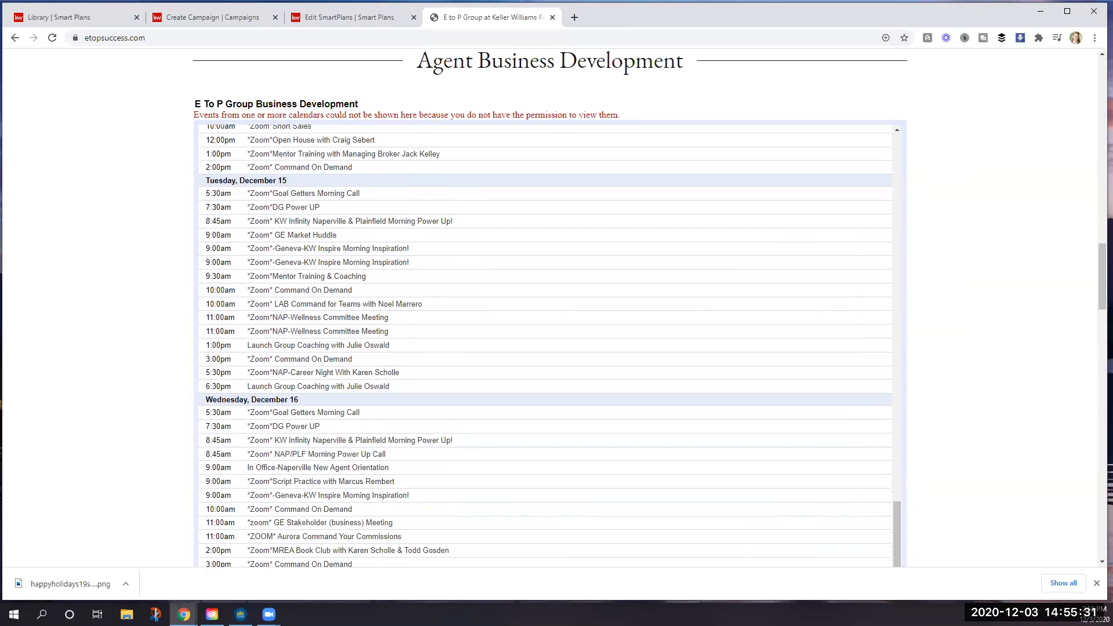
Return to the SmartPlans Library and look through the Keller Williams and Top Rated plans
click(76, 19)
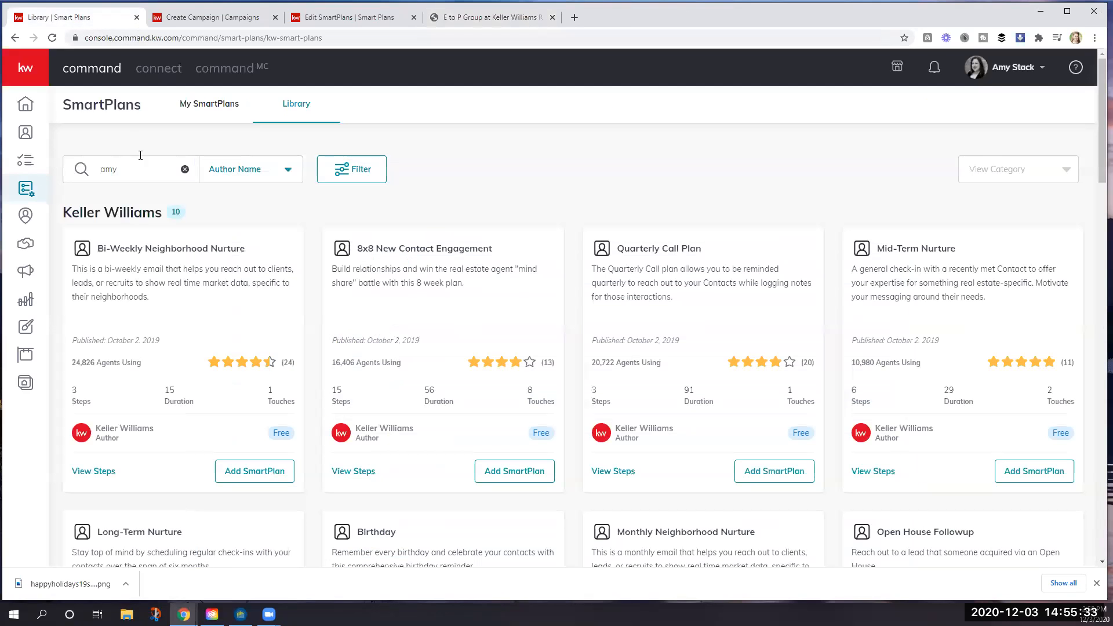
scroll(308, 242, down, 3)
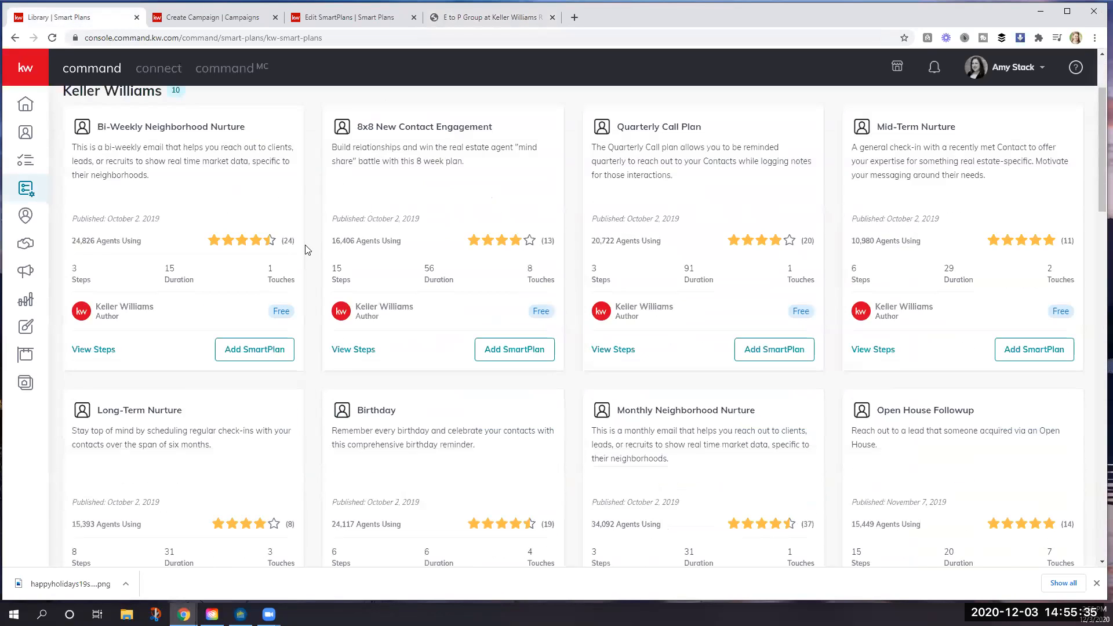
scroll(301, 257, down, 8)
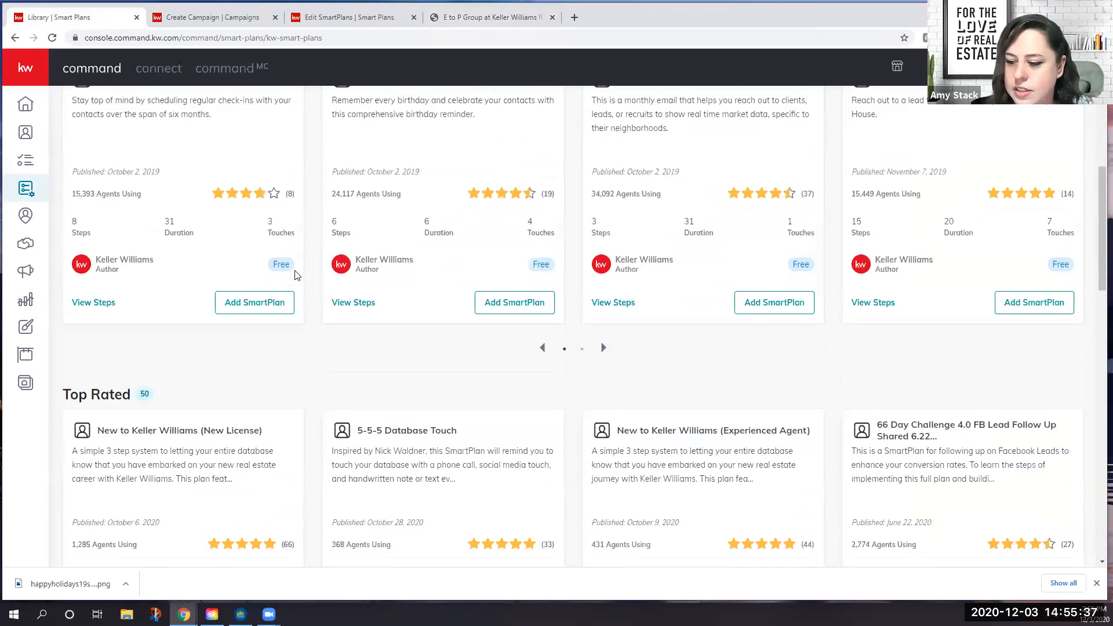
scroll(166, 336, down, 3)
scroll(197, 145, up, 19)
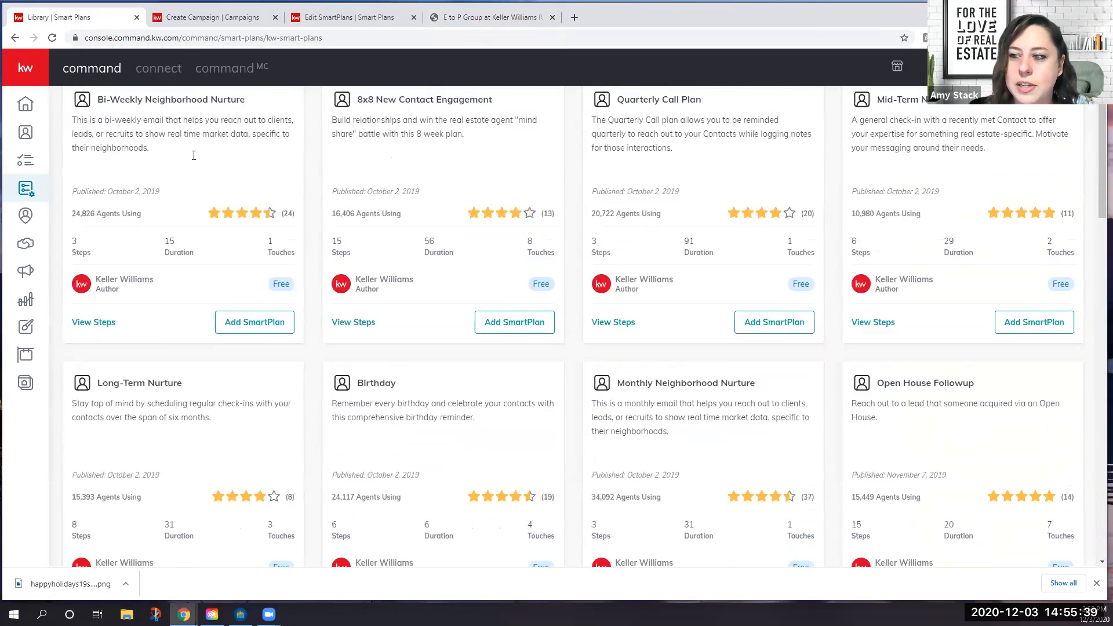
Clear the library search, search again by the author's first name and look over the listed SmartPlans
click(185, 170)
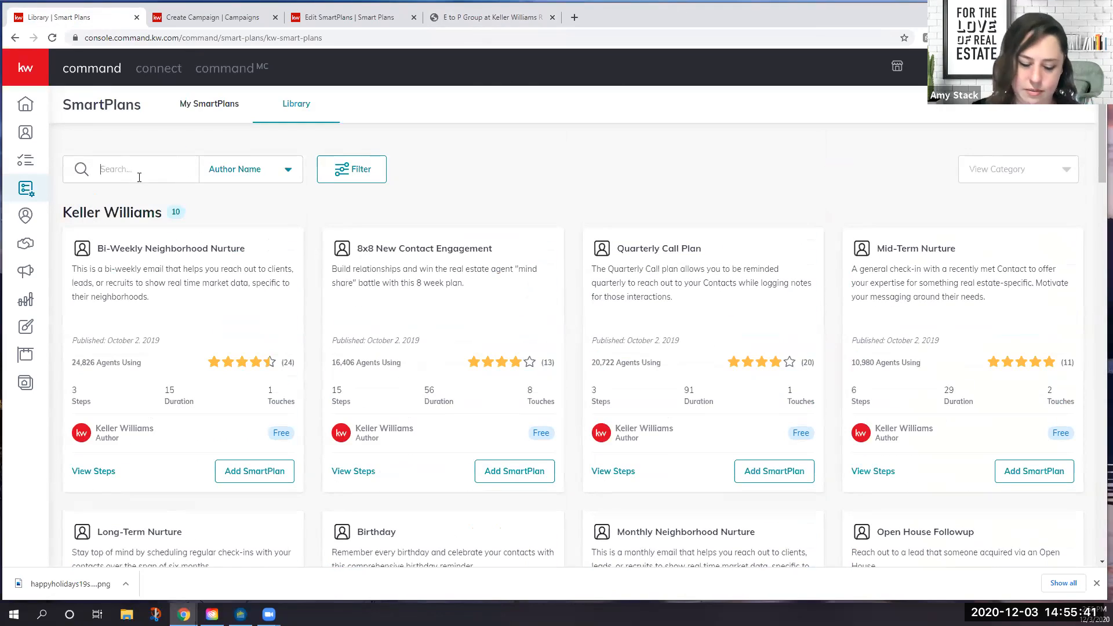
text(amy)
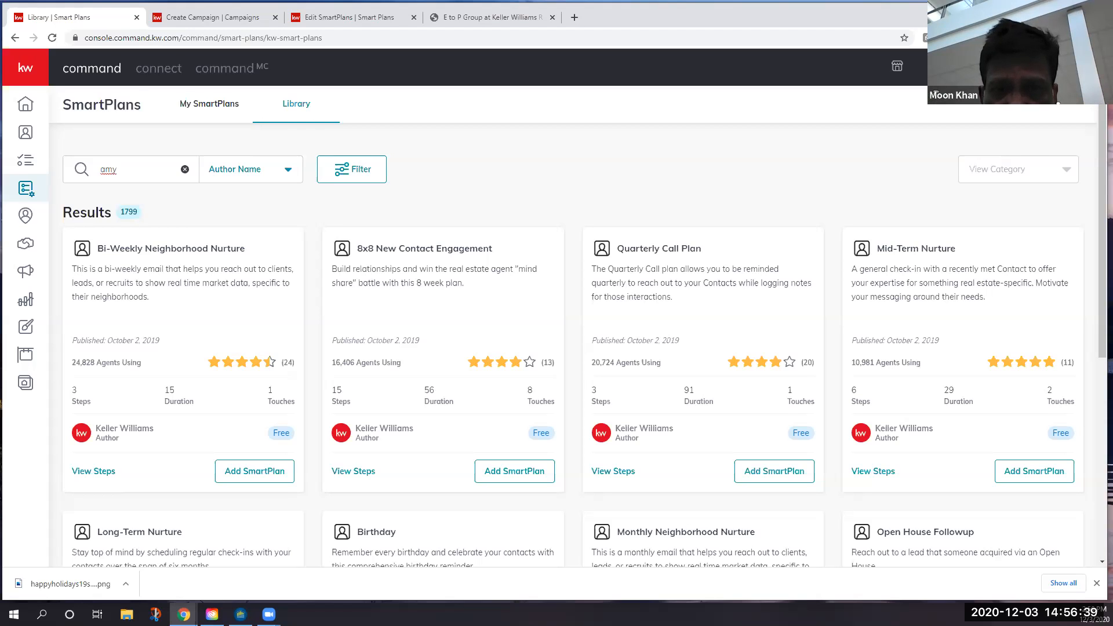
scroll(300, 206, down, 2)
scroll(300, 206, down, 2)
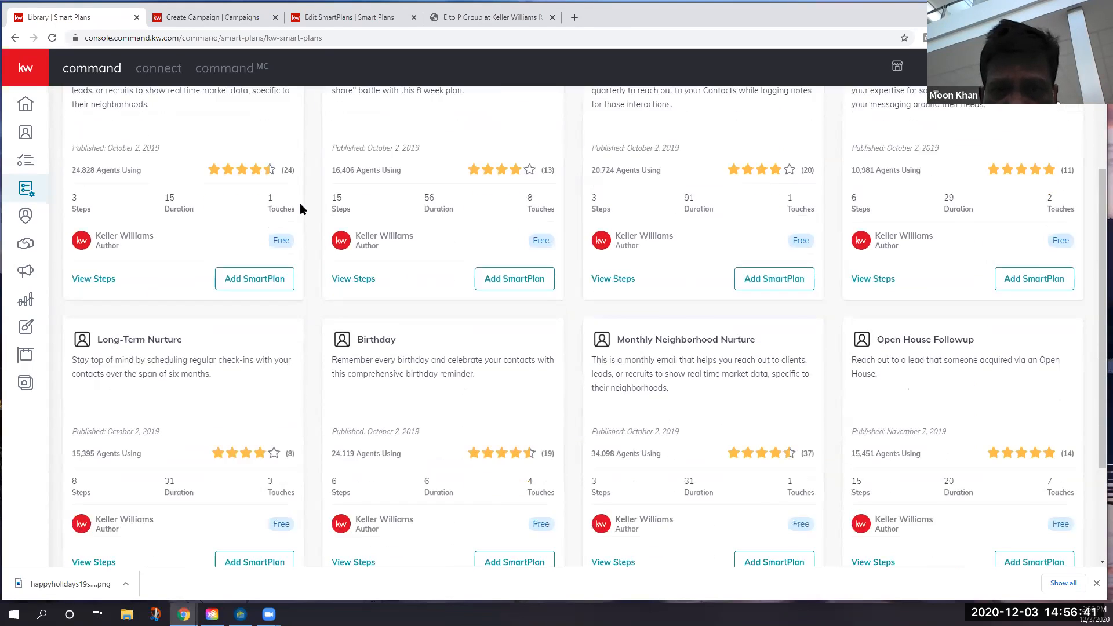
scroll(300, 207, up, 4)
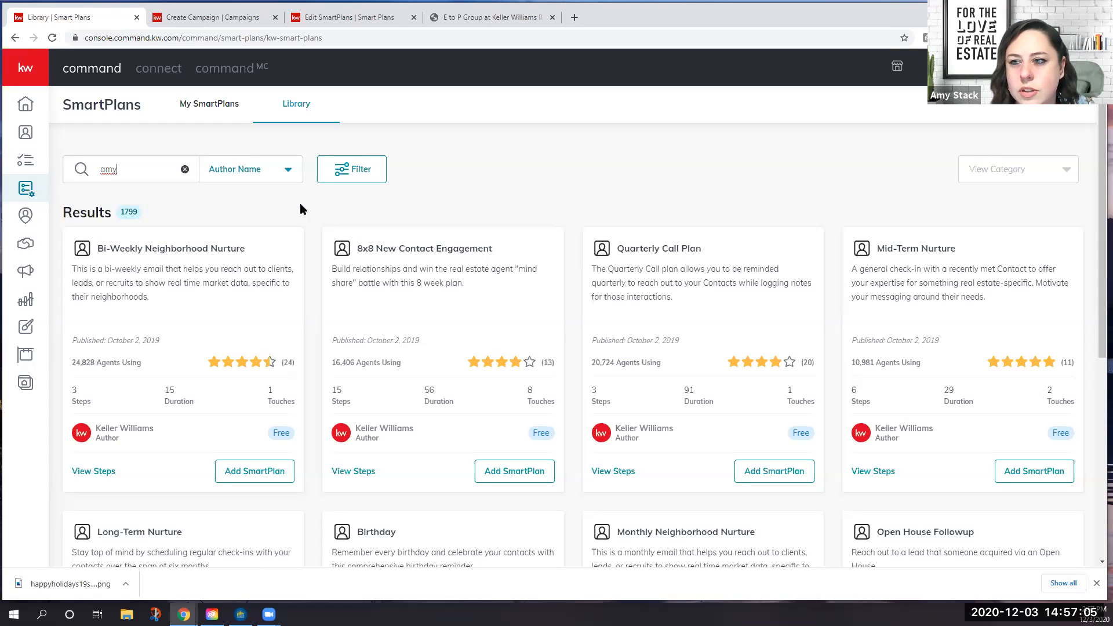
Open the Opportunities dashboard and look over the Listings, Buyers and Leases pipelines
click(24, 245)
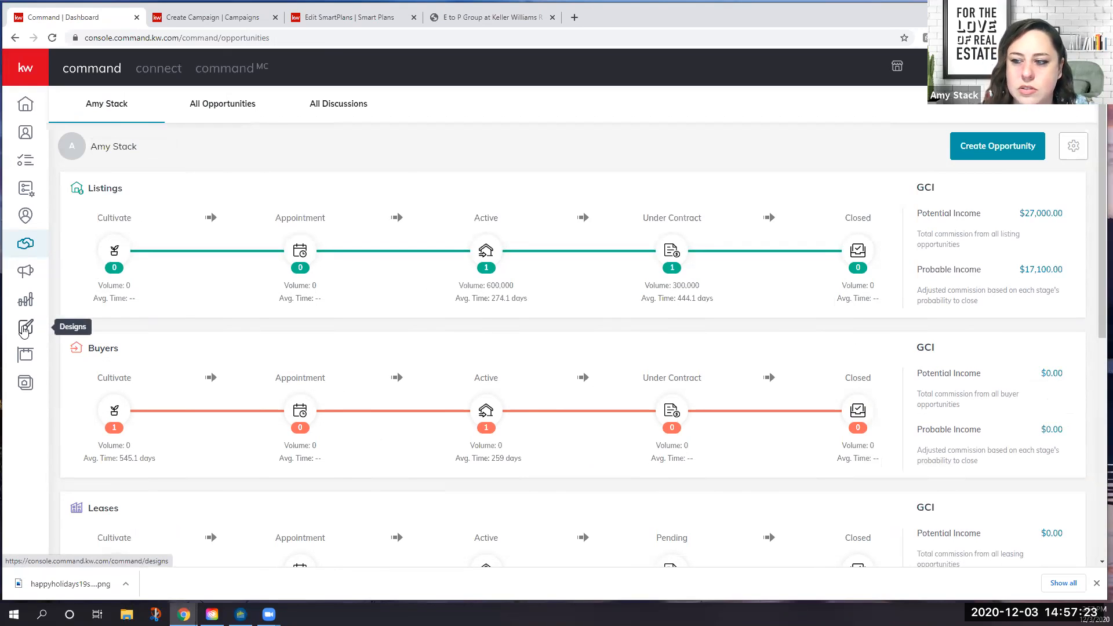
scroll(412, 284, down, 2)
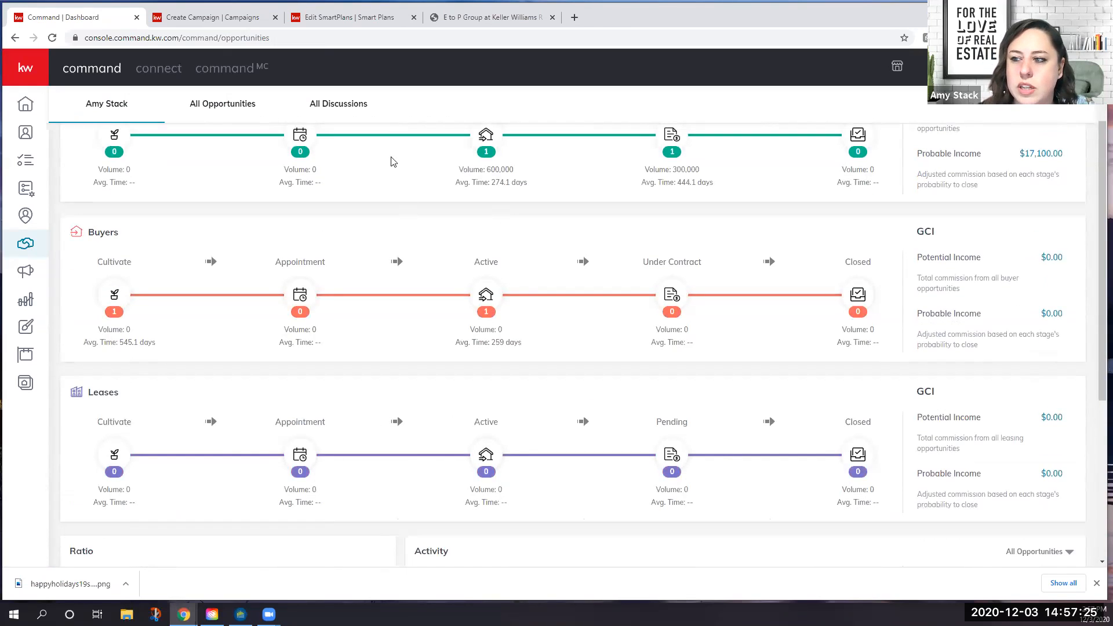
scroll(353, 405, up, 2)
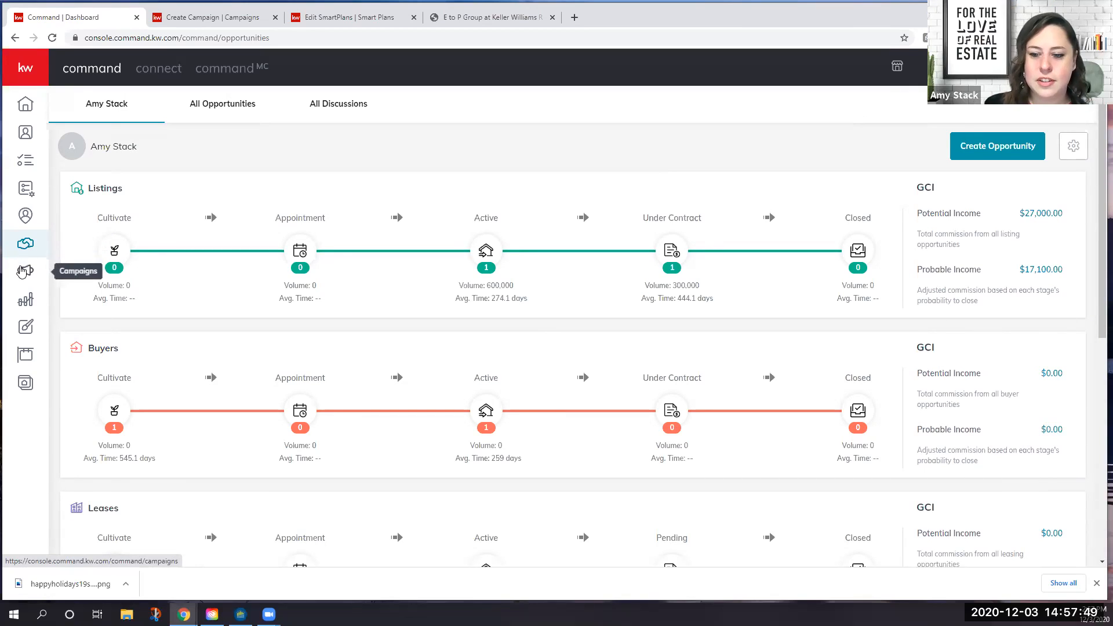
scroll(130, 313, down, 2)
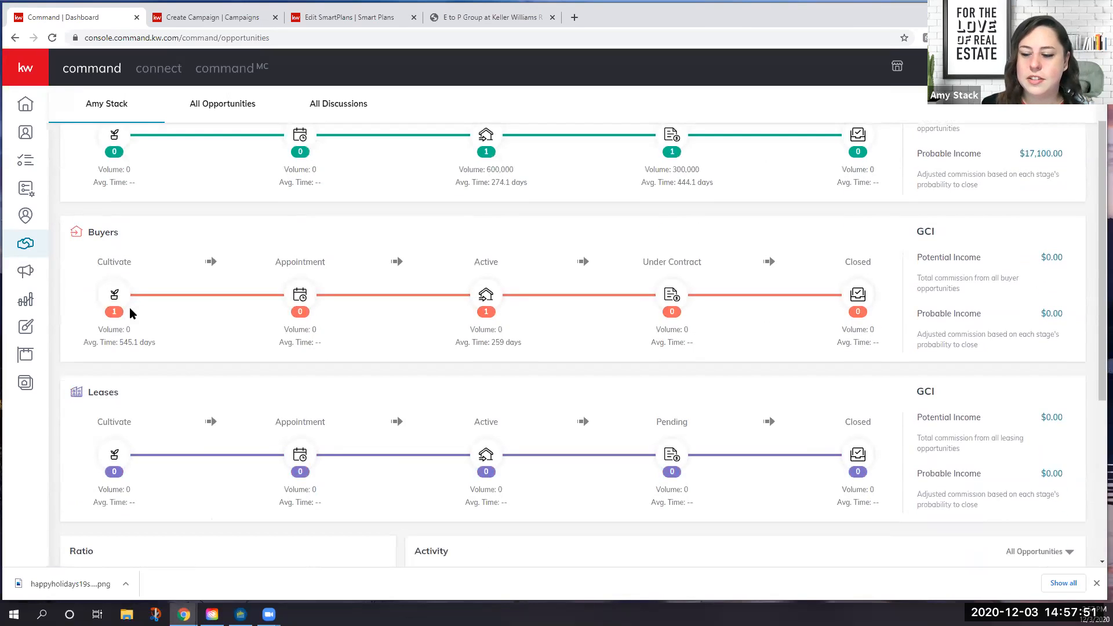
scroll(213, 301, down, 4)
scroll(342, 368, up, 5)
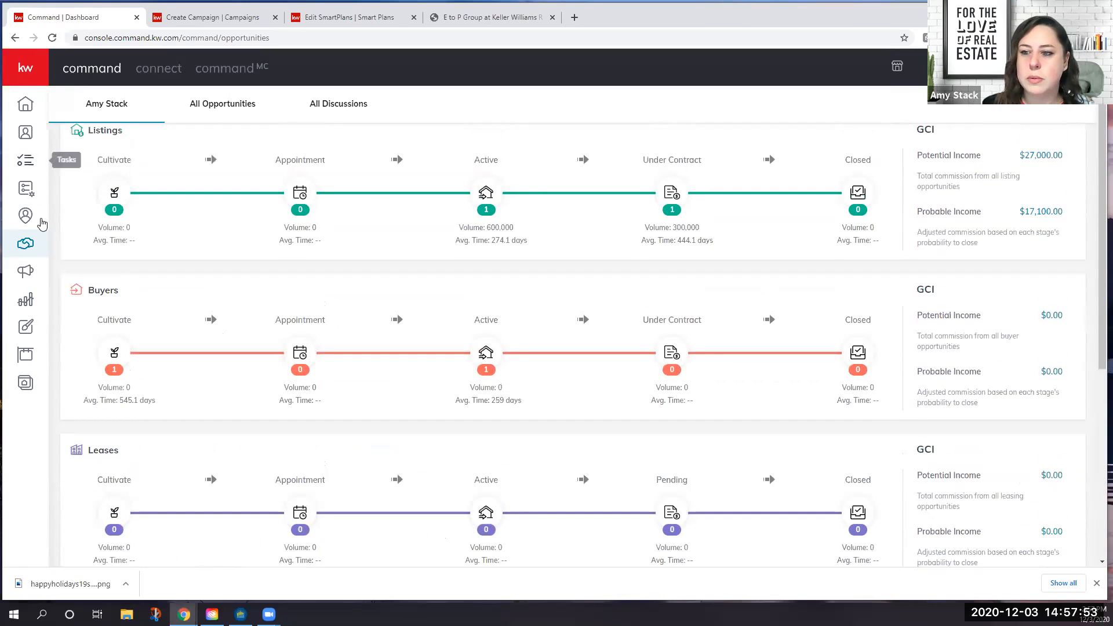